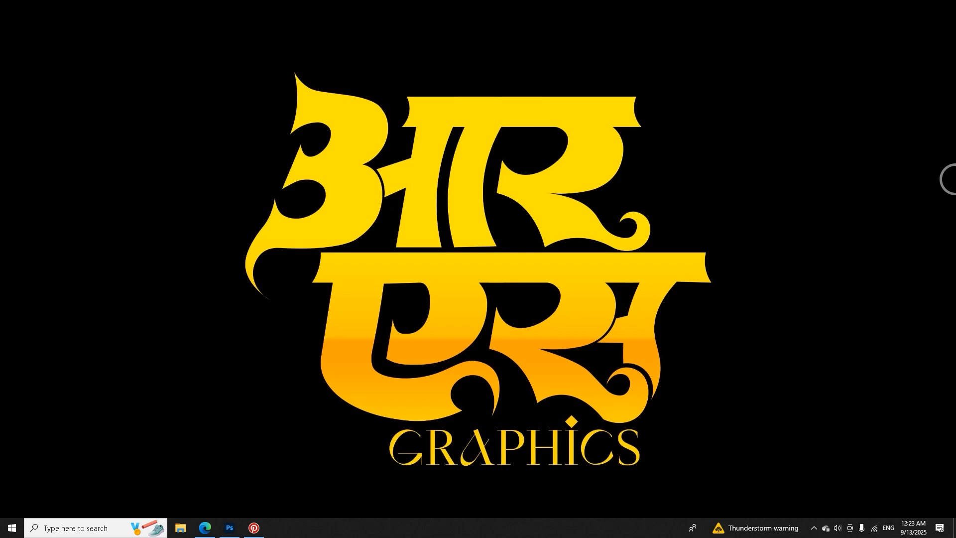
Step: Open the channel's Brushes playlist on YouTube, pause playback and view the first video's description
{"action": "left_click", "coordinate": [205, 527]}
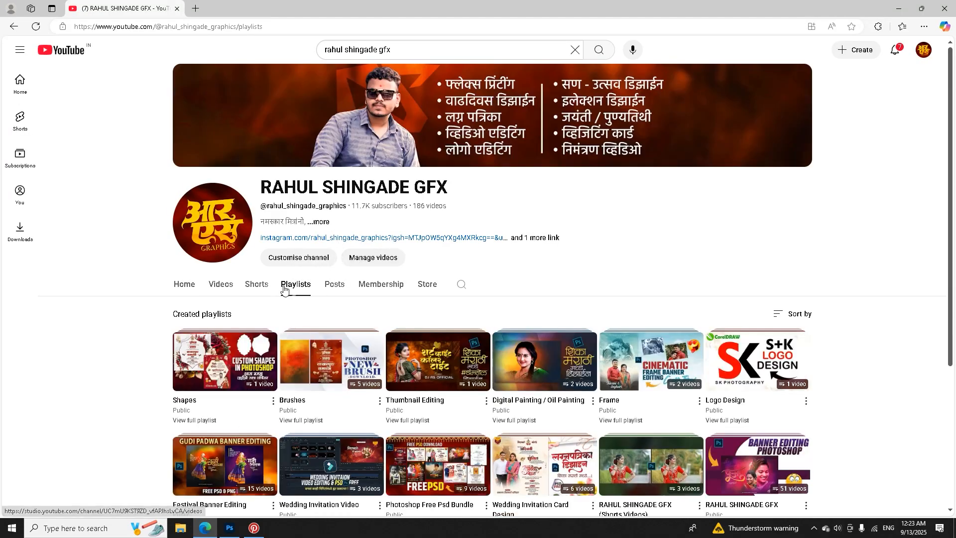
{"action": "scroll", "coordinate": [302, 293], "scroll_direction": "down", "scroll_amount": 1}
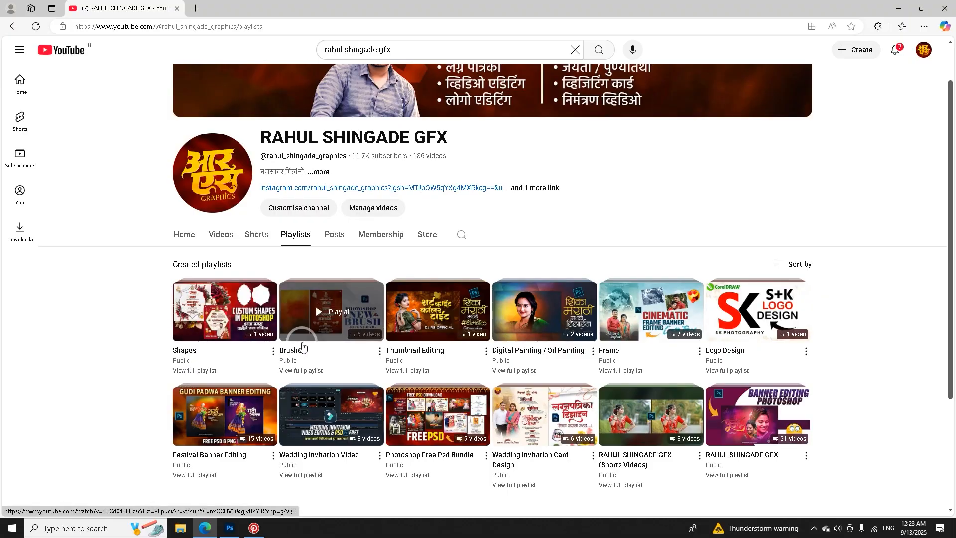
{"action": "left_click", "coordinate": [310, 333]}
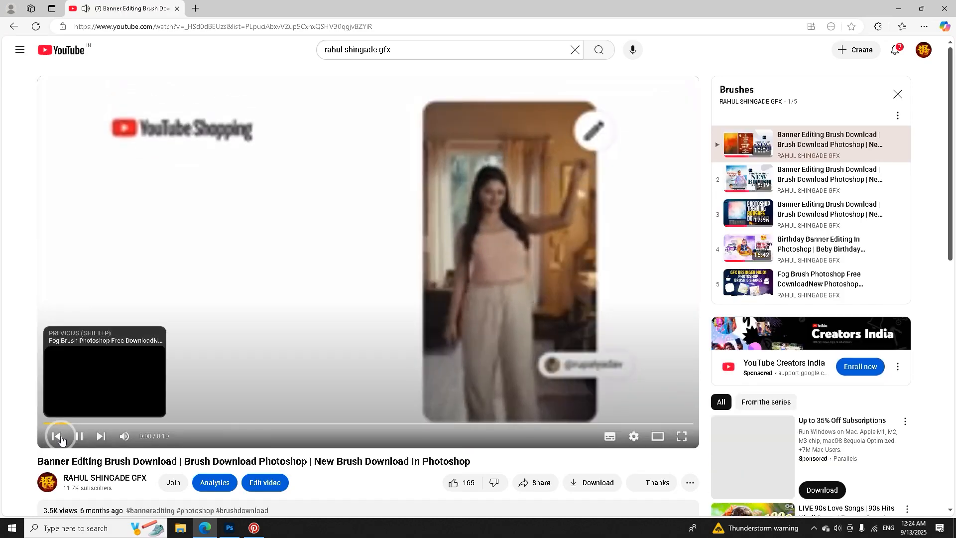
{"action": "left_click", "coordinate": [78, 437]}
{"action": "scroll", "coordinate": [259, 339], "scroll_direction": "down", "scroll_amount": 2}
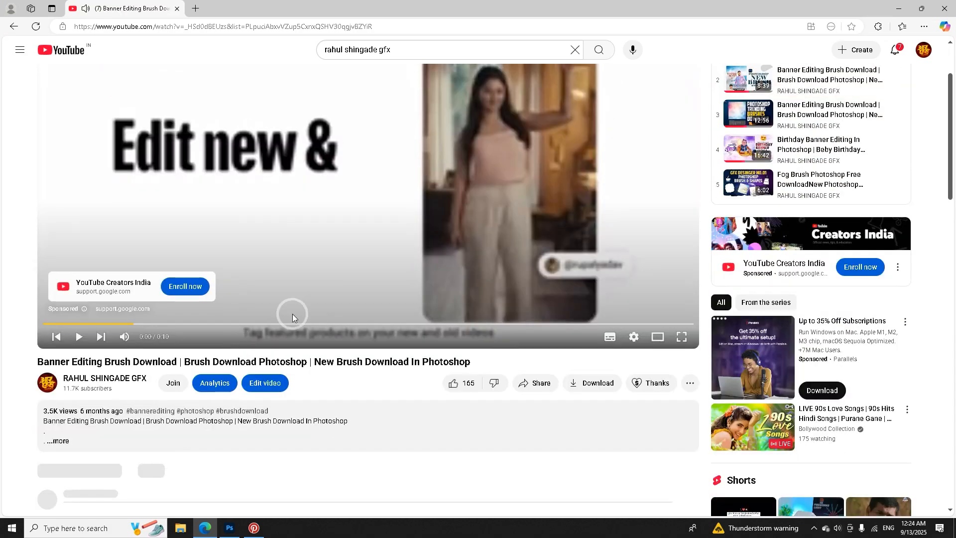
Step: Switch to Photoshop and create a 4 x 5 inch portrait RGB document at 500 pixels/inch
{"action": "mouse_move", "coordinate": [238, 530]}
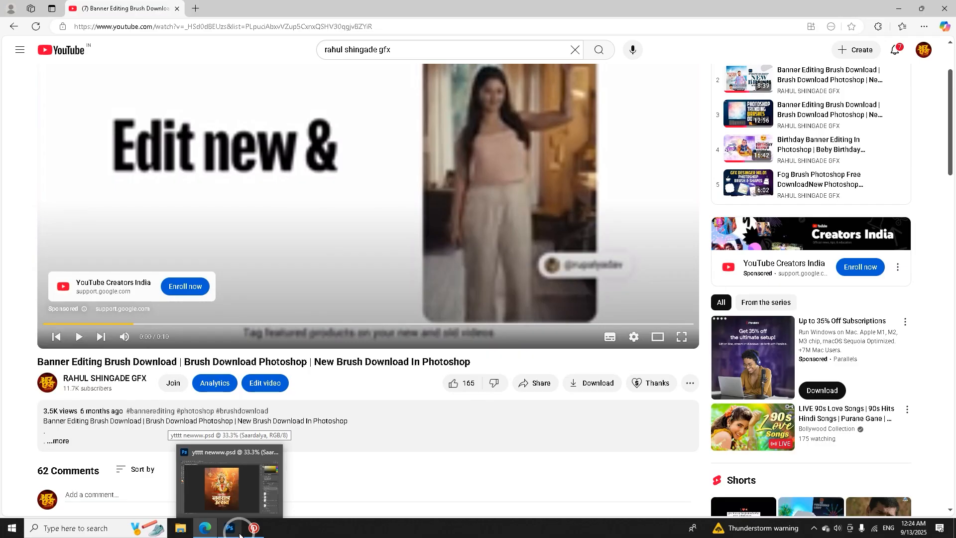
{"action": "left_click", "coordinate": [240, 534]}
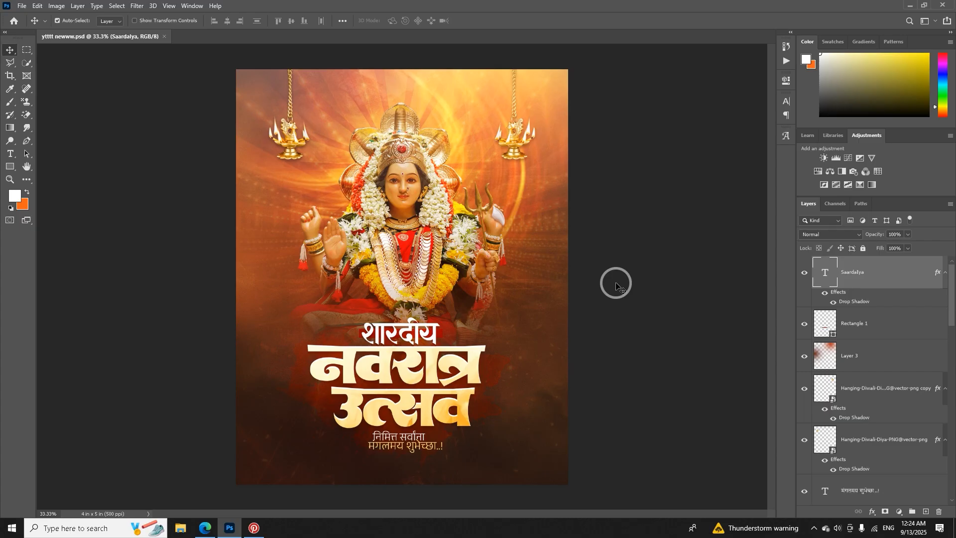
{"action": "left_click", "coordinate": [23, 6]}
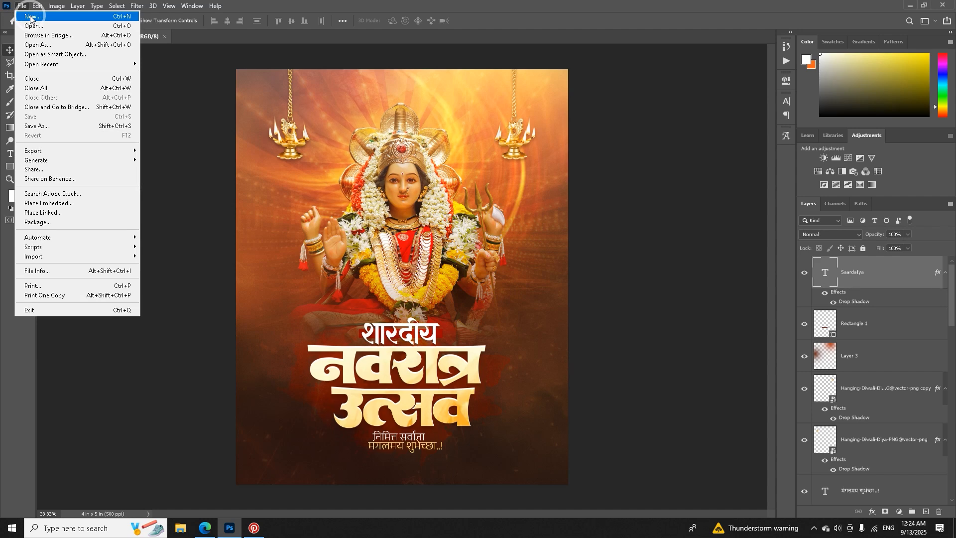
{"action": "left_click", "coordinate": [30, 17]}
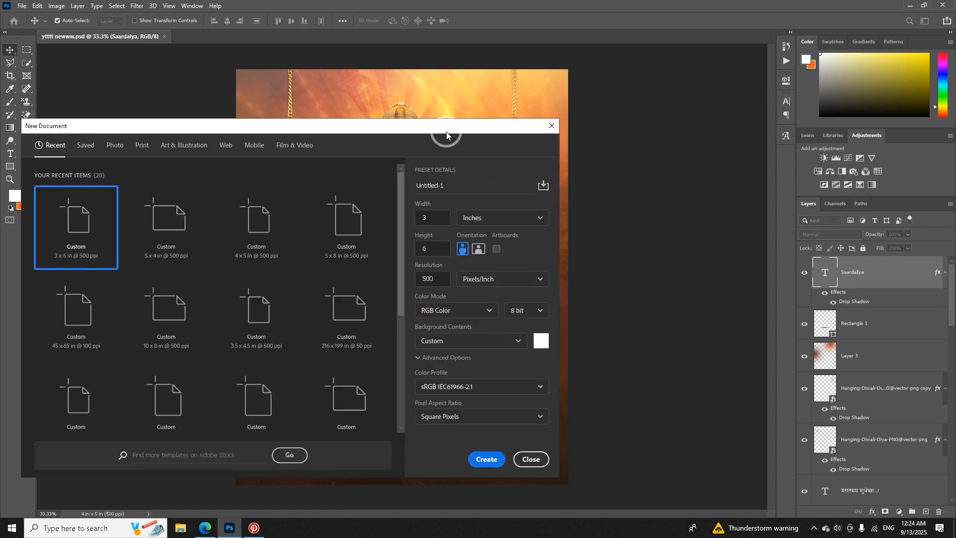
{"action": "left_click", "coordinate": [327, 222]}
{"action": "left_click", "coordinate": [493, 247]}
{"action": "left_click", "coordinate": [493, 219]}
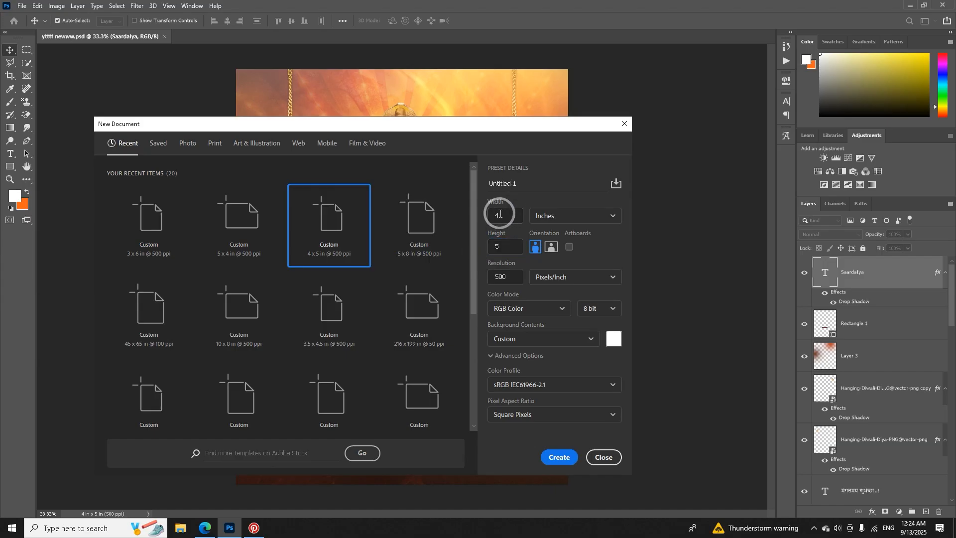
{"action": "left_click", "coordinate": [510, 278]}
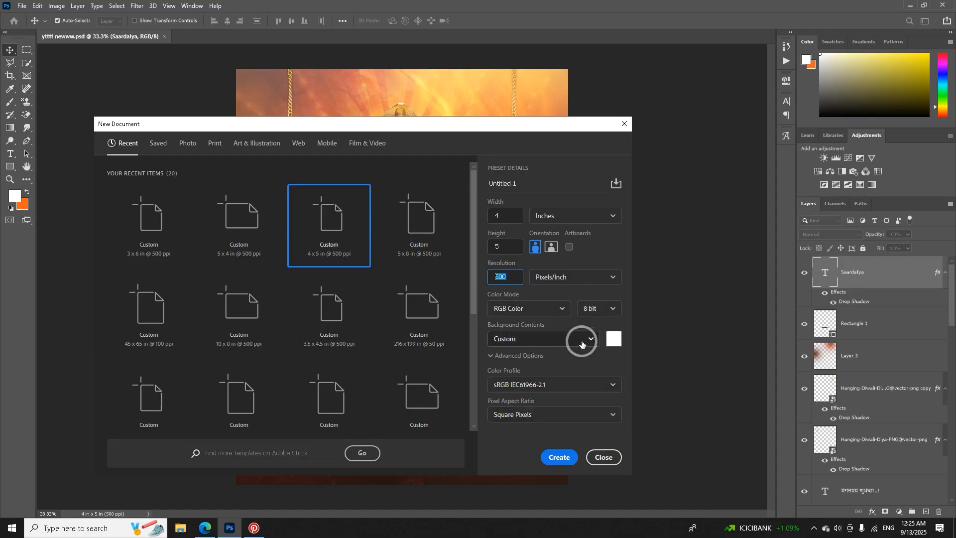
{"action": "left_click", "coordinate": [565, 460]}
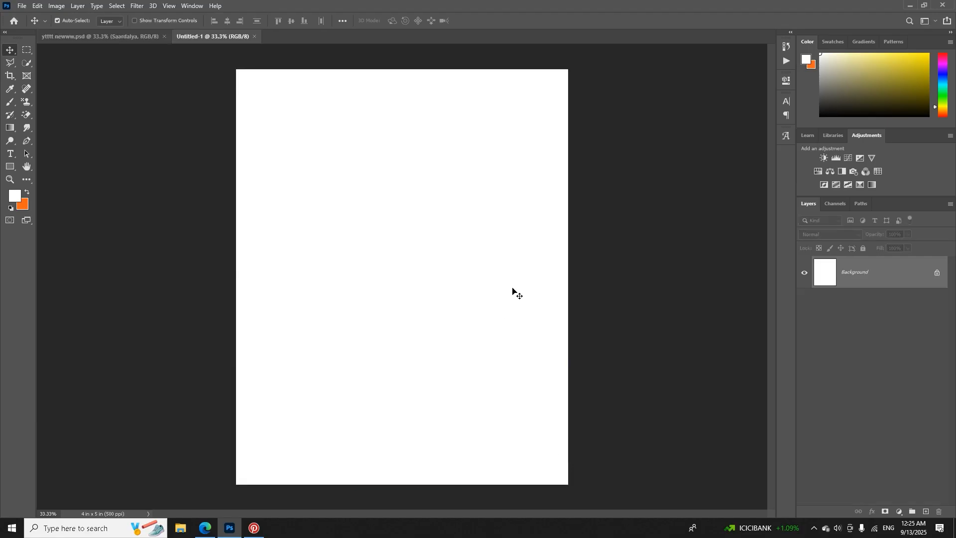
{"action": "left_click", "coordinate": [141, 43]}
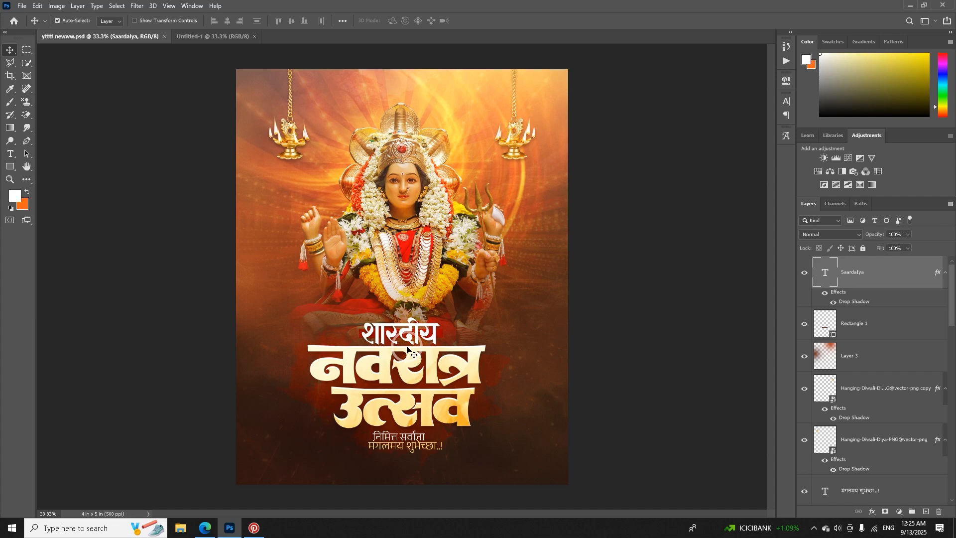
{"action": "double_click", "coordinate": [425, 340]}
{"action": "left_click", "coordinate": [397, 21]}
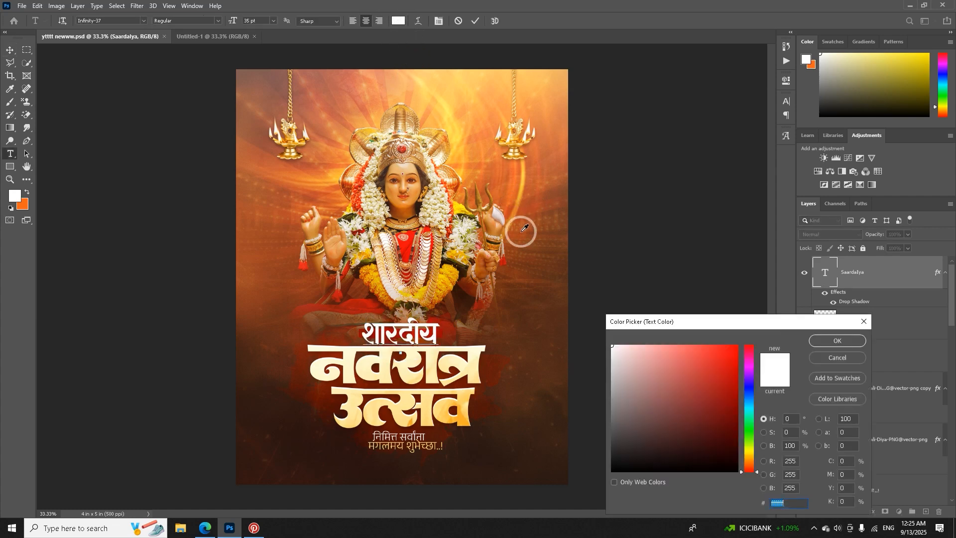
{"action": "left_click", "coordinate": [536, 315]}
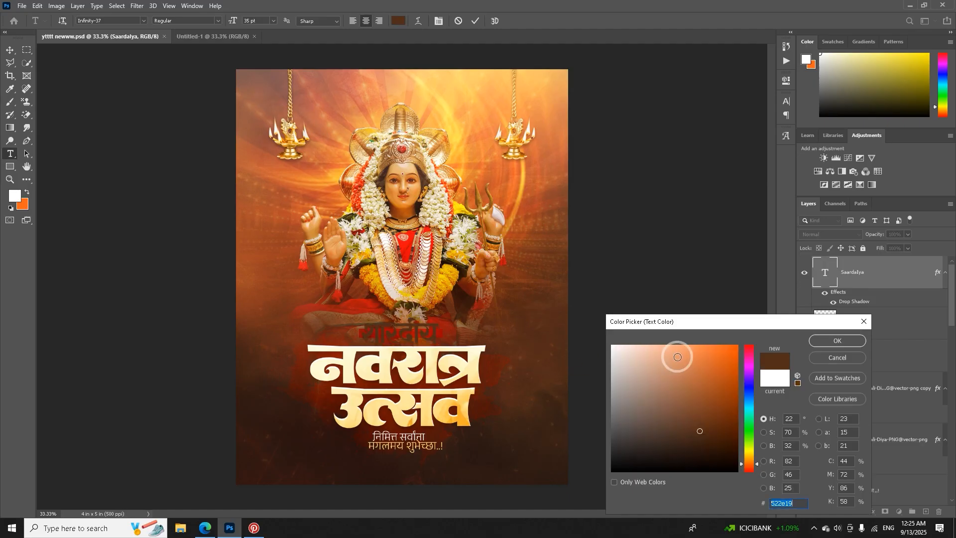
{"action": "mouse_move", "coordinate": [703, 361]}
{"action": "left_mouse_down"}
{"action": "mouse_move", "coordinate": [595, 328]}
{"action": "mouse_move", "coordinate": [528, 326]}
{"action": "left_mouse_up"}
{"action": "left_click_drag", "start_coordinate": [754, 460], "coordinate": [753, 456]}
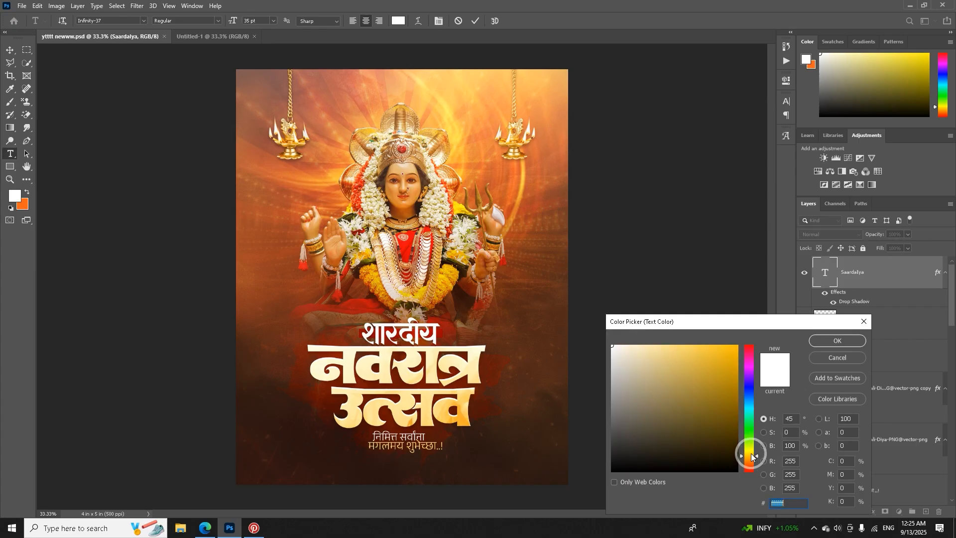
{"action": "left_click", "coordinate": [719, 344]}
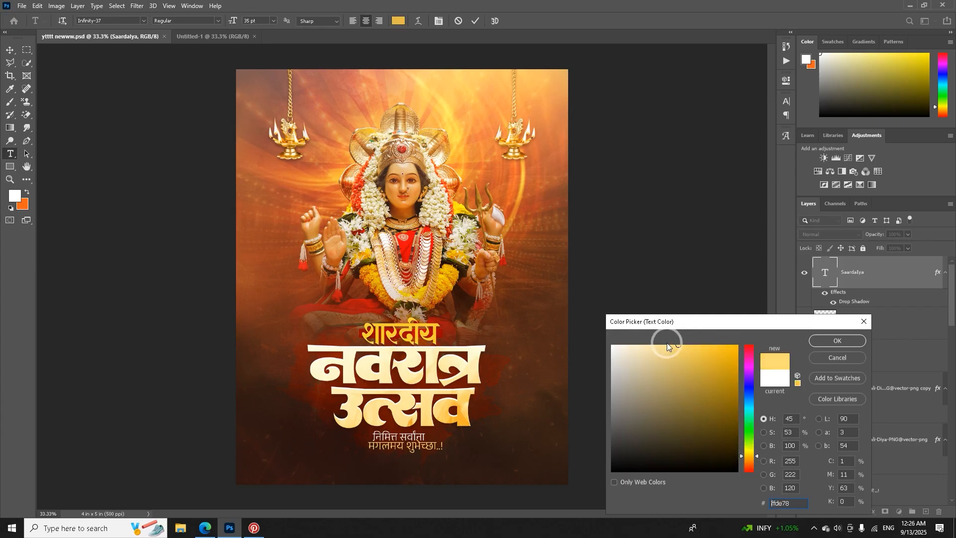
{"action": "left_click", "coordinate": [829, 343]}
{"action": "left_click", "coordinate": [462, 20]}
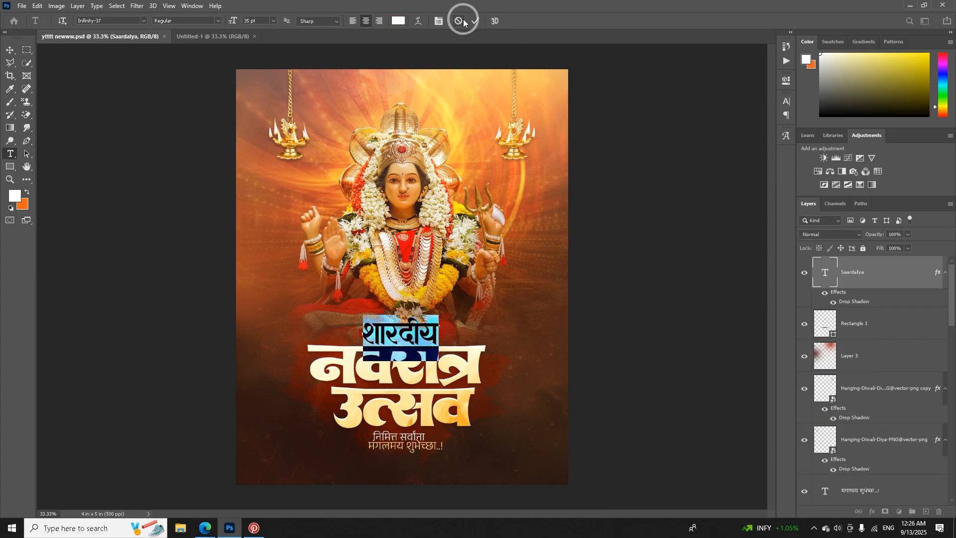
{"action": "key", "text": "v"}
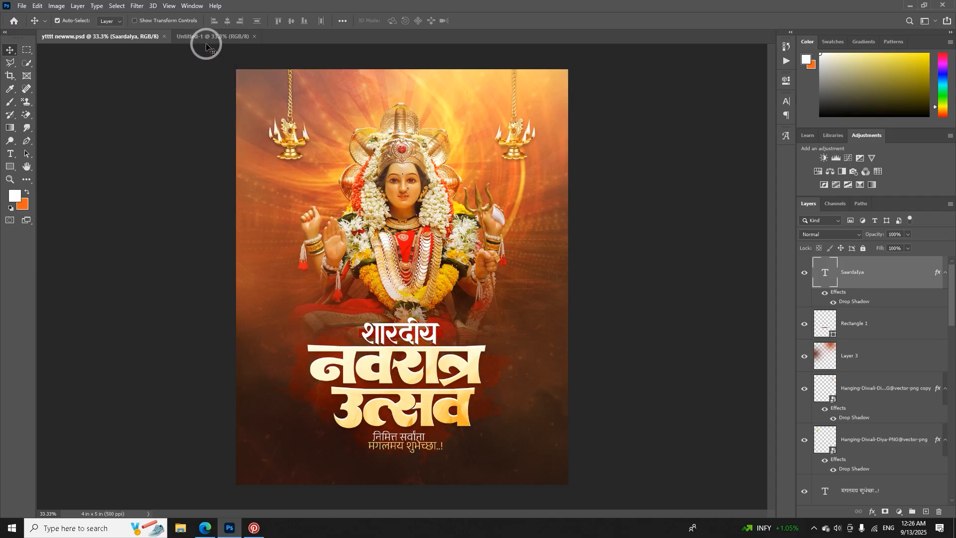
Step: Add a Solid Color fill layer in dark brown (#60381d) to the blank Untitled-1 document
{"action": "left_click", "coordinate": [219, 36]}
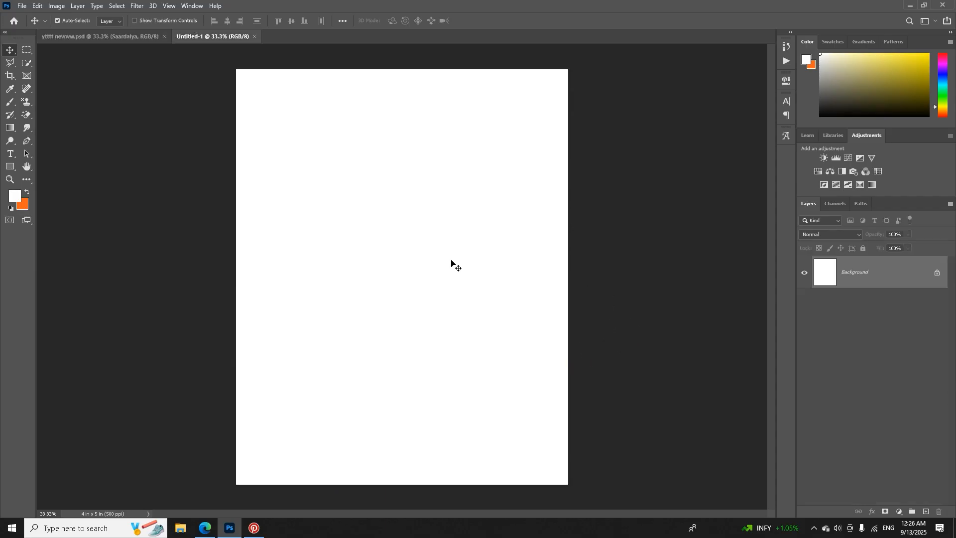
{"action": "left_click", "coordinate": [905, 513]}
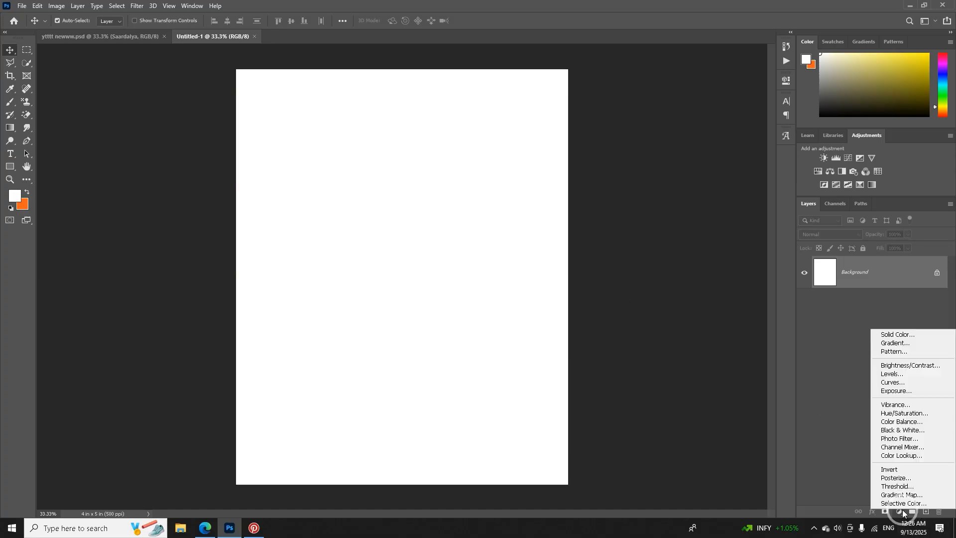
{"action": "left_click", "coordinate": [886, 333]}
{"action": "left_click", "coordinate": [722, 427]}
{"action": "left_click", "coordinate": [750, 463]}
{"action": "left_click_drag", "start_coordinate": [728, 432], "coordinate": [699, 424]}
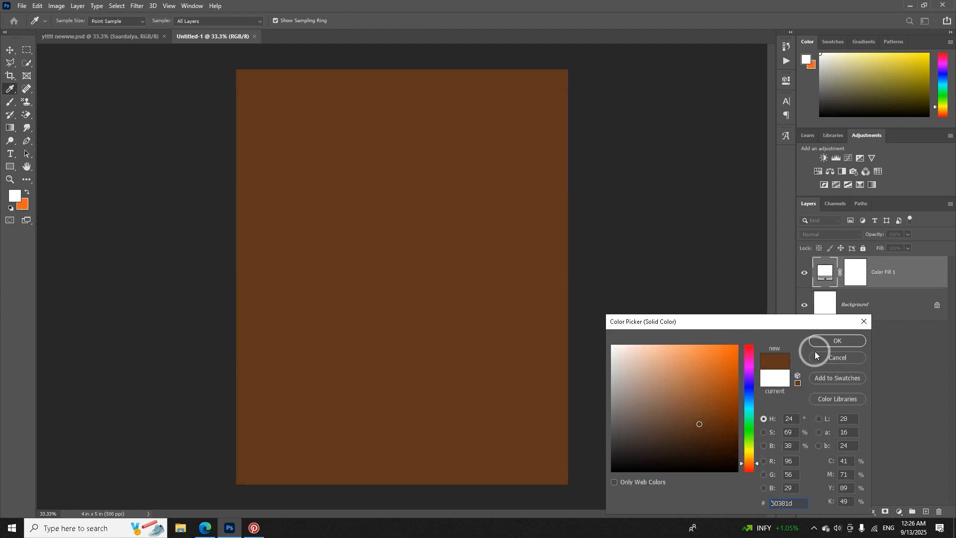
{"action": "left_click", "coordinate": [840, 339]}
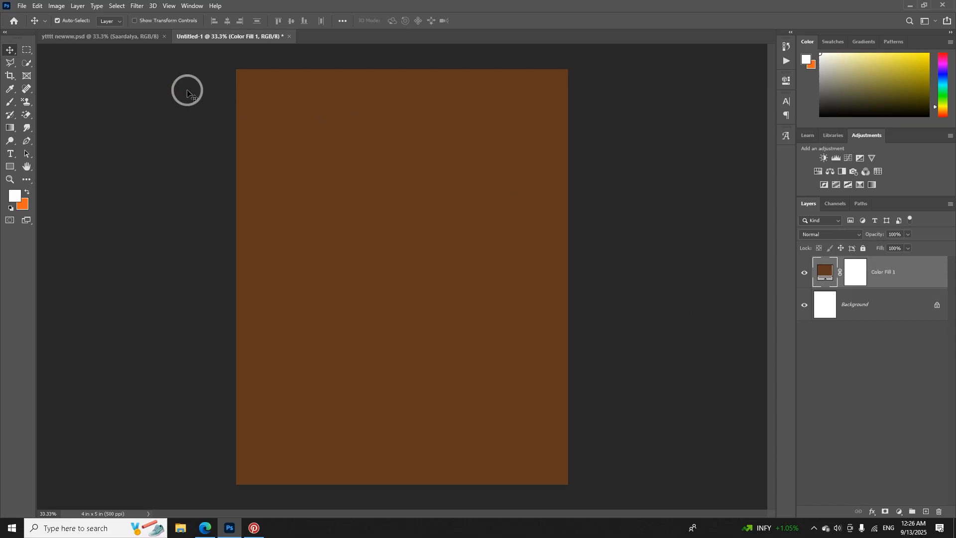
{"action": "left_click", "coordinate": [131, 43]}
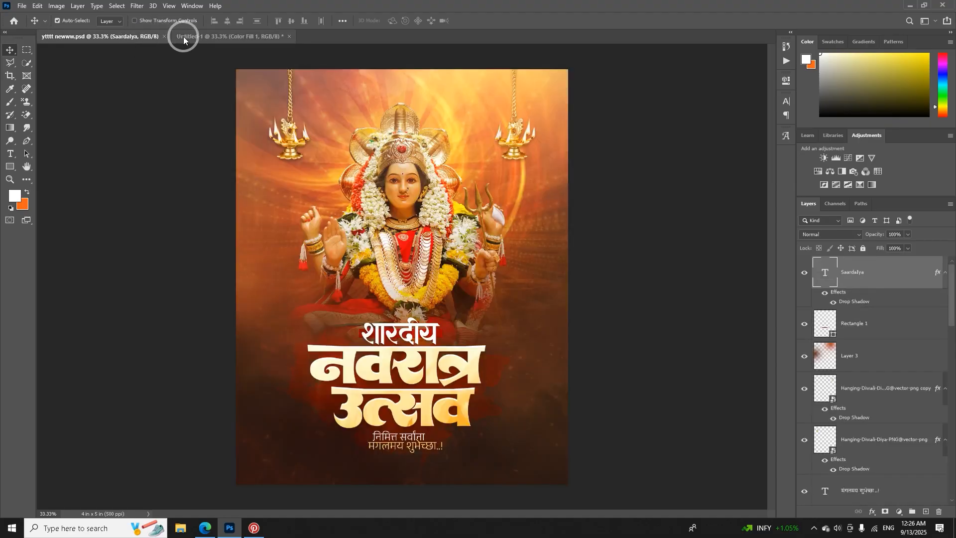
{"action": "left_click", "coordinate": [184, 37]}
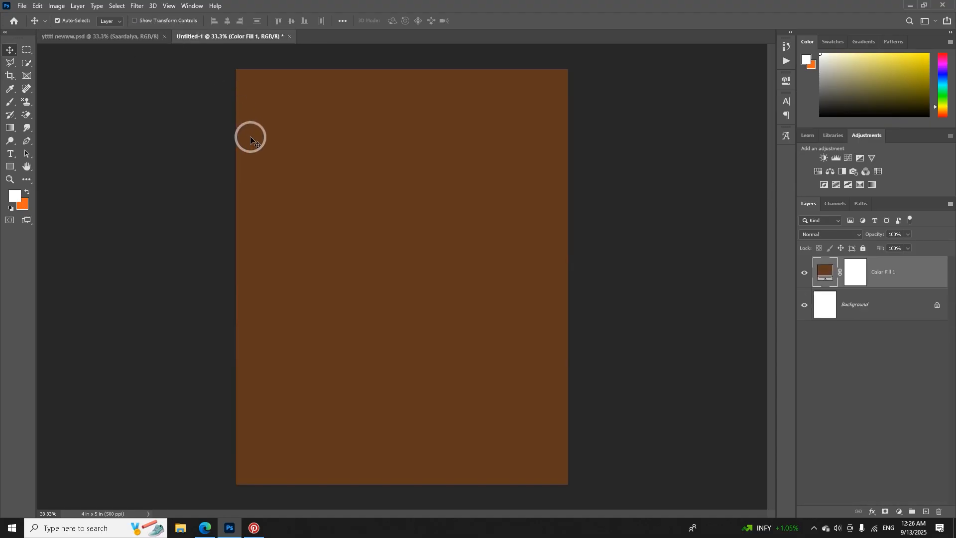
{"action": "left_click", "coordinate": [109, 38]}
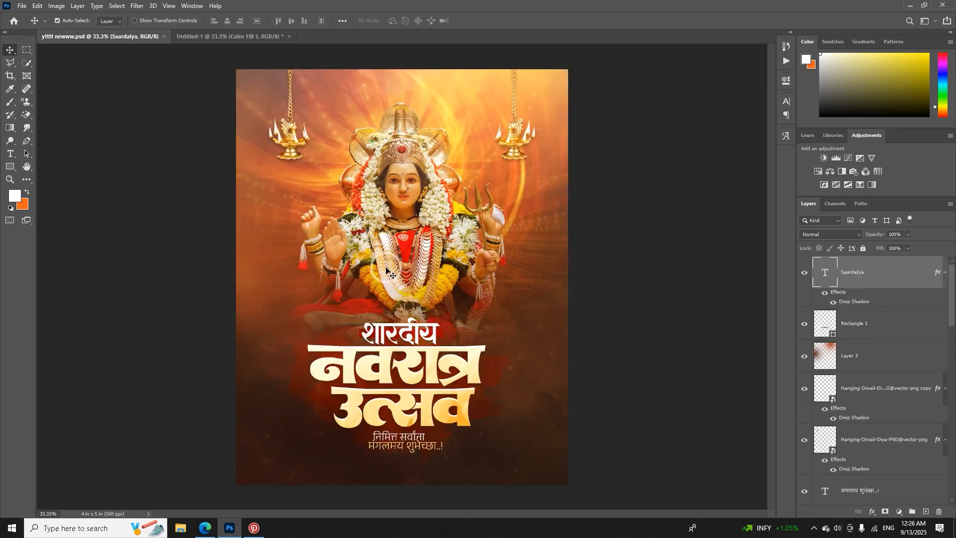
{"action": "left_click", "coordinate": [255, 39]}
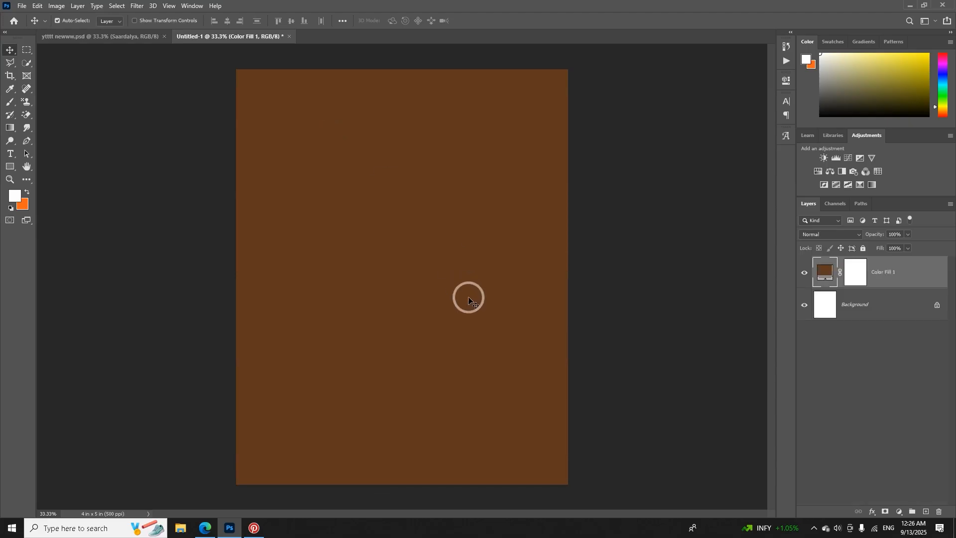
Step: In the finished Navratri poster, locate the goddess layer by toggling its visibility and open its smart object contents
{"action": "left_click", "coordinate": [149, 38]}
{"action": "scroll", "coordinate": [432, 245], "scroll_direction": "up", "scroll_amount": 2}
{"action": "scroll", "coordinate": [431, 246], "scroll_direction": "up", "scroll_amount": 1}
{"action": "left_click", "coordinate": [548, 260]}
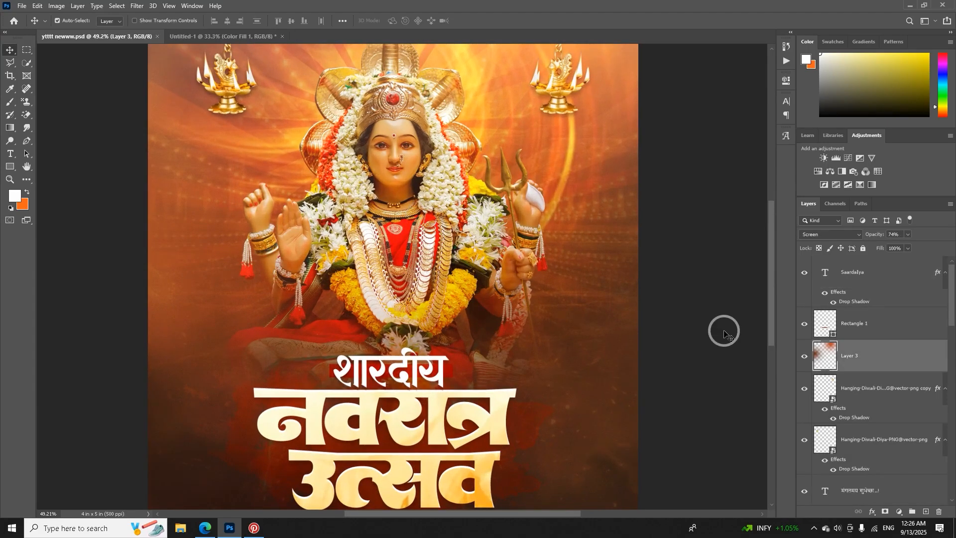
{"action": "left_click", "coordinate": [519, 312]}
{"action": "left_click", "coordinate": [801, 453]}
{"action": "left_click", "coordinate": [801, 453]}
{"action": "scroll", "coordinate": [606, 328], "scroll_direction": "down", "scroll_amount": 1}
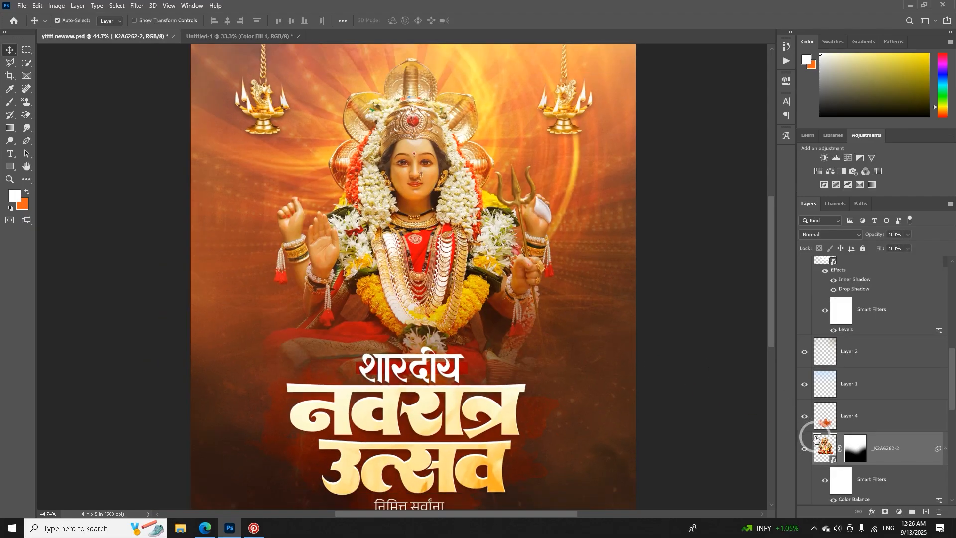
{"action": "double_click", "coordinate": [821, 447]}
Step: Inspect the goddess cutout's face up close and open the layer in the Camera Raw Filter
{"action": "scroll", "coordinate": [493, 152], "scroll_direction": "up", "scroll_amount": 4}
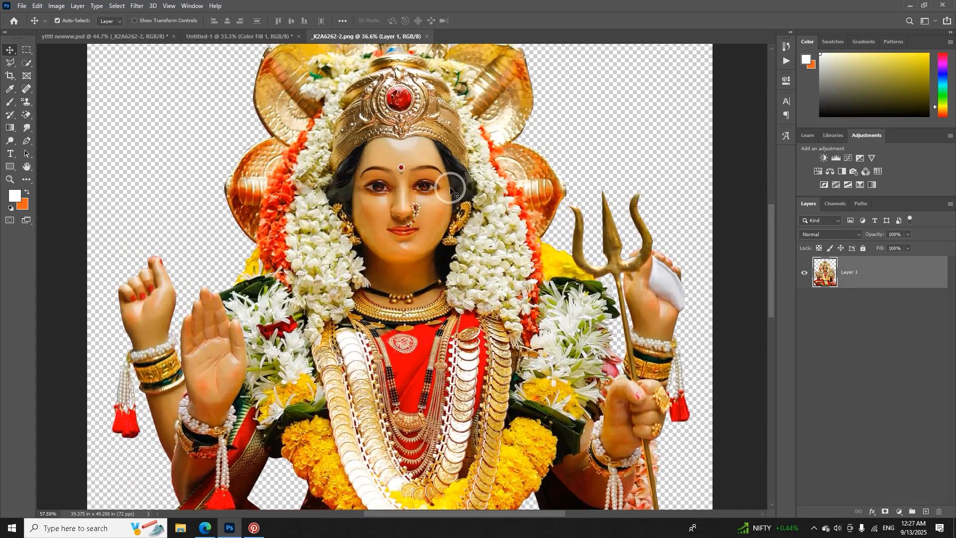
{"action": "scroll", "coordinate": [493, 151], "scroll_direction": "down", "scroll_amount": 3}
{"action": "scroll", "coordinate": [384, 202], "scroll_direction": "up", "scroll_amount": 8}
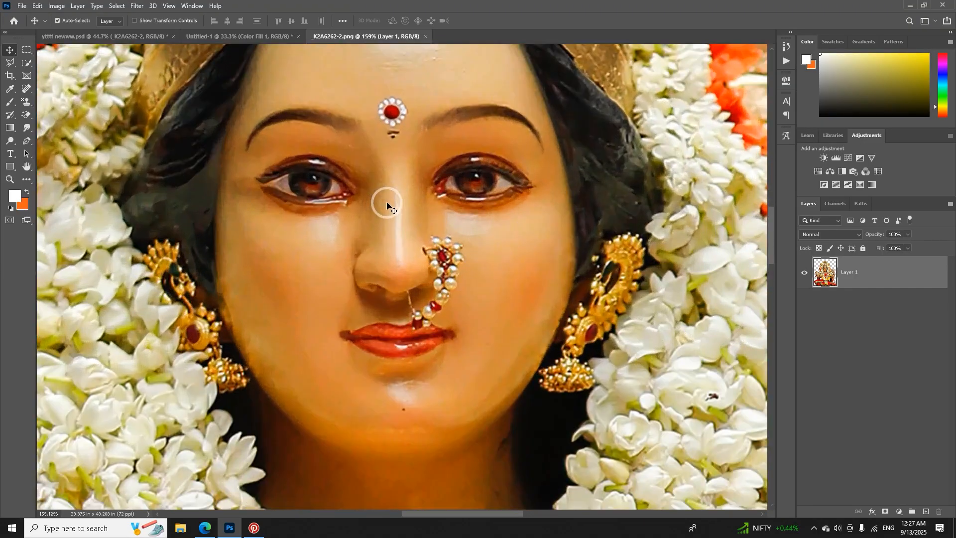
{"action": "scroll", "coordinate": [304, 361], "scroll_direction": "down", "scroll_amount": 8}
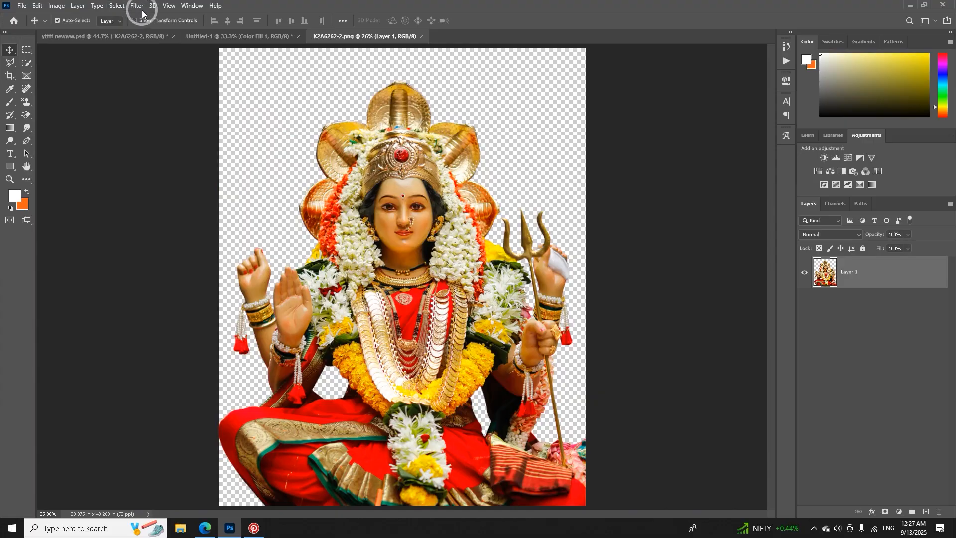
{"action": "left_click", "coordinate": [134, 9]}
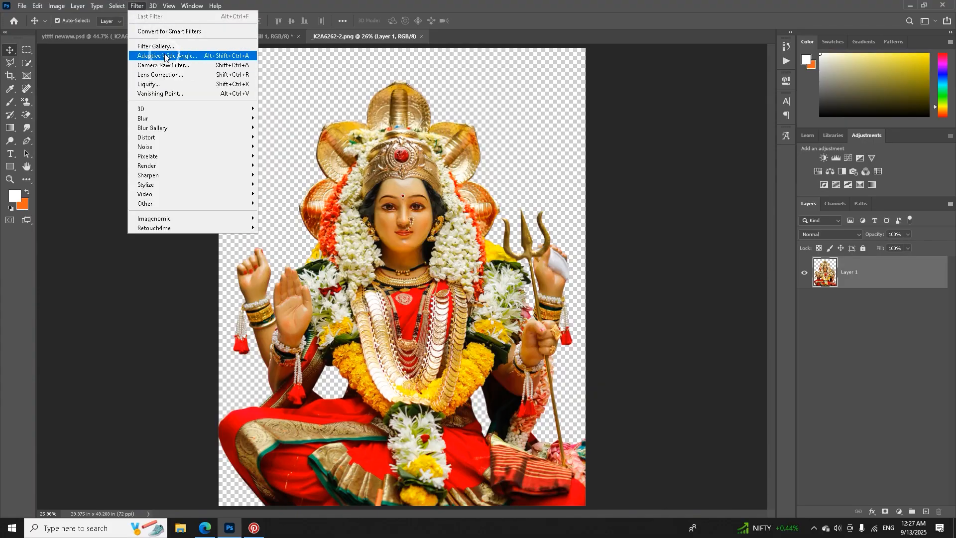
{"action": "left_click", "coordinate": [394, 196]}
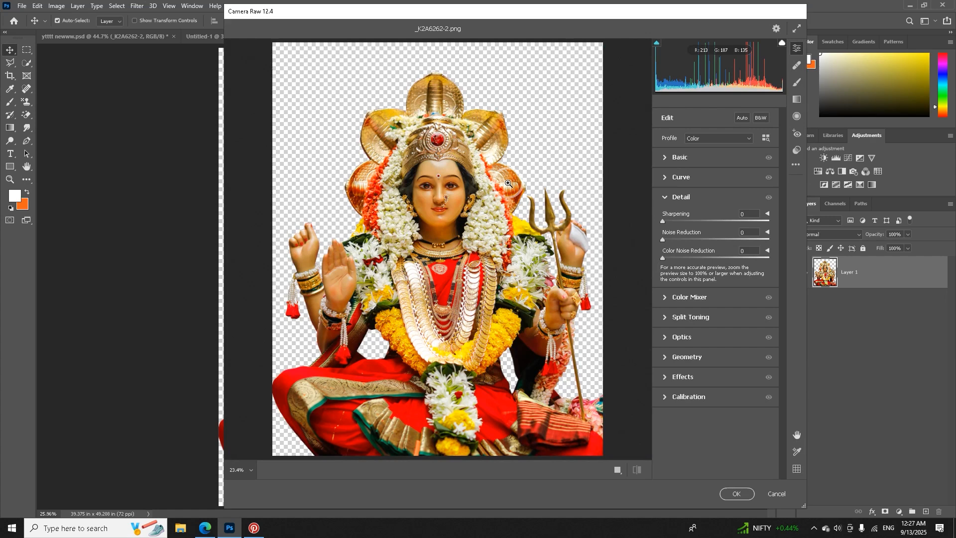
Step: Try a Noise Reduction of 39 on the goddess, check the face up close and reset the value to 0
{"action": "scroll", "coordinate": [491, 206], "scroll_direction": "up", "scroll_amount": 3}
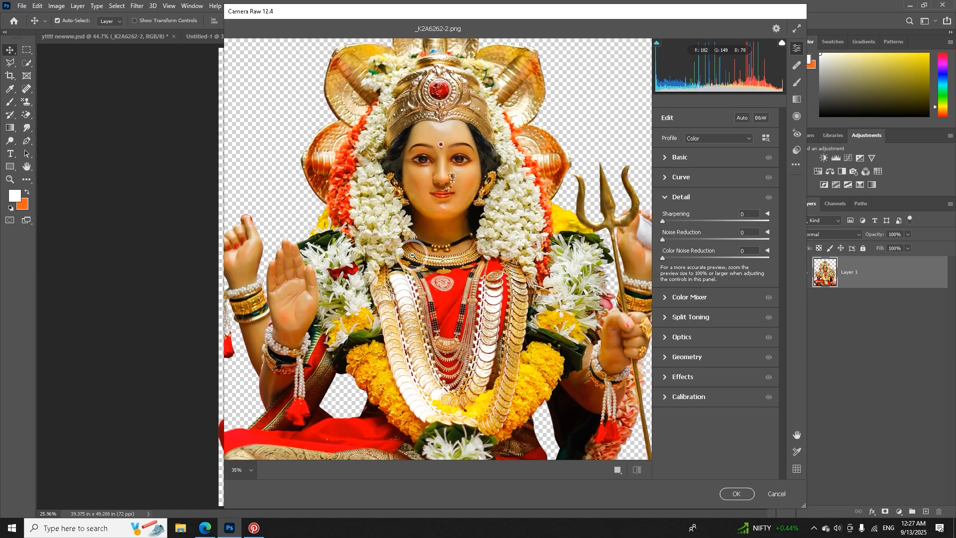
{"action": "scroll", "coordinate": [494, 236], "scroll_direction": "down", "scroll_amount": 2}
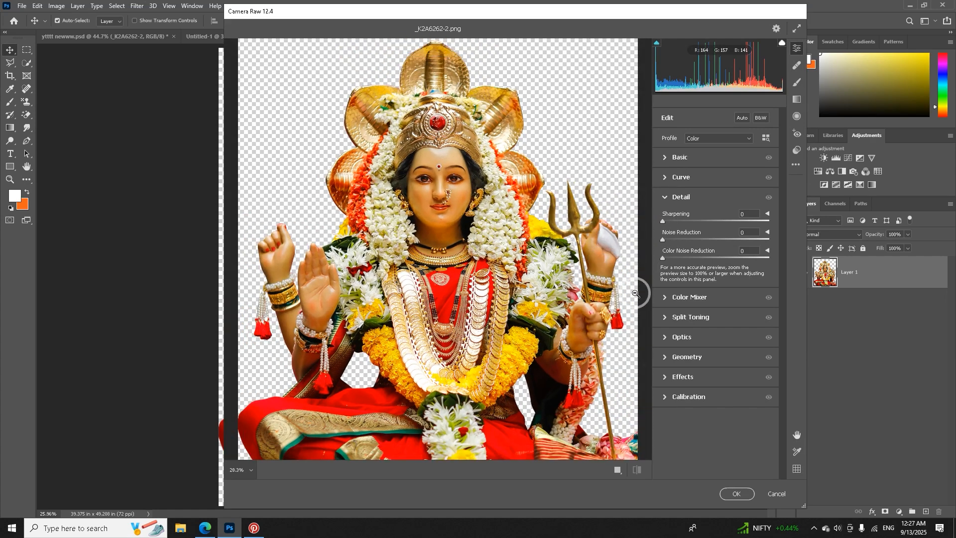
{"action": "left_click", "coordinate": [668, 196]}
{"action": "left_click", "coordinate": [668, 196]}
{"action": "left_click_drag", "start_coordinate": [667, 243], "coordinate": [707, 243]}
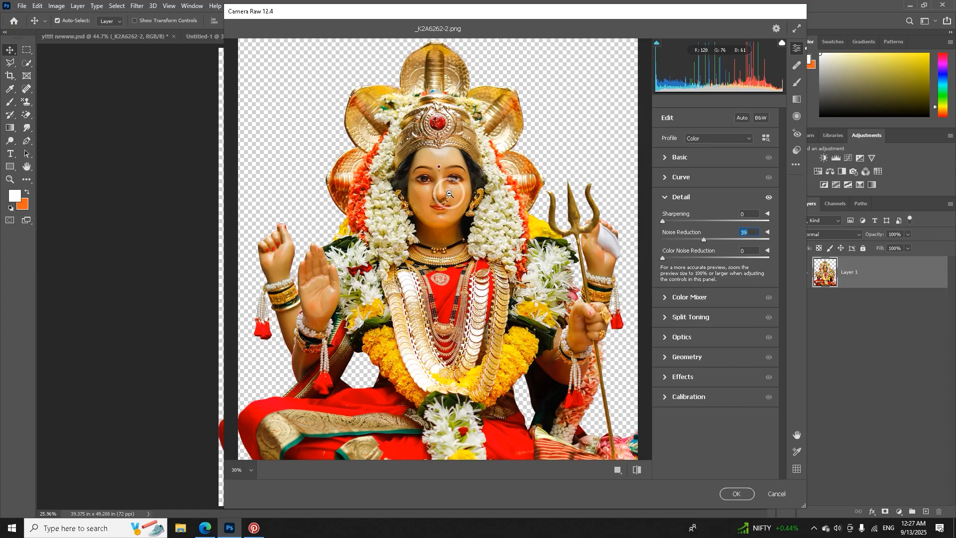
{"action": "left_click", "coordinate": [445, 182]}
{"action": "left_click", "coordinate": [445, 182]}
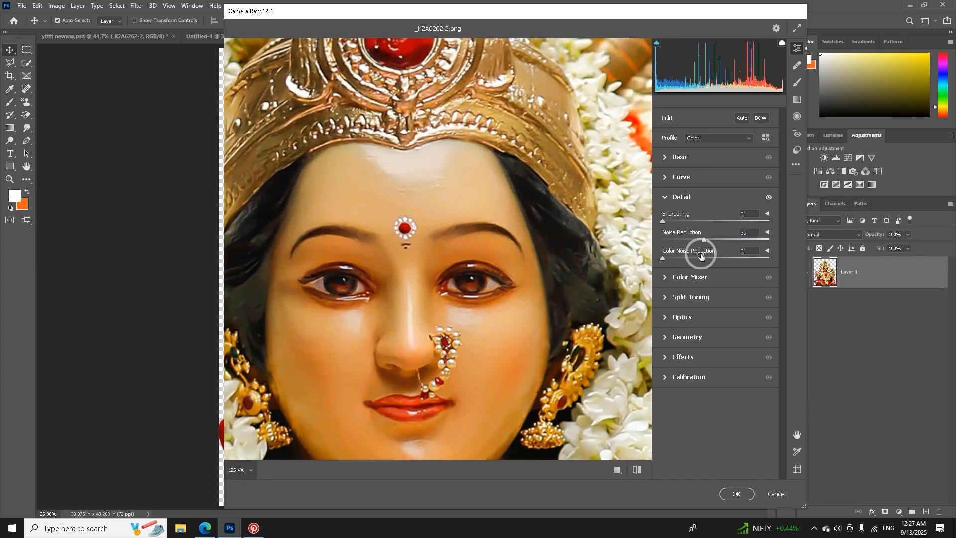
{"action": "double_click", "coordinate": [703, 240]}
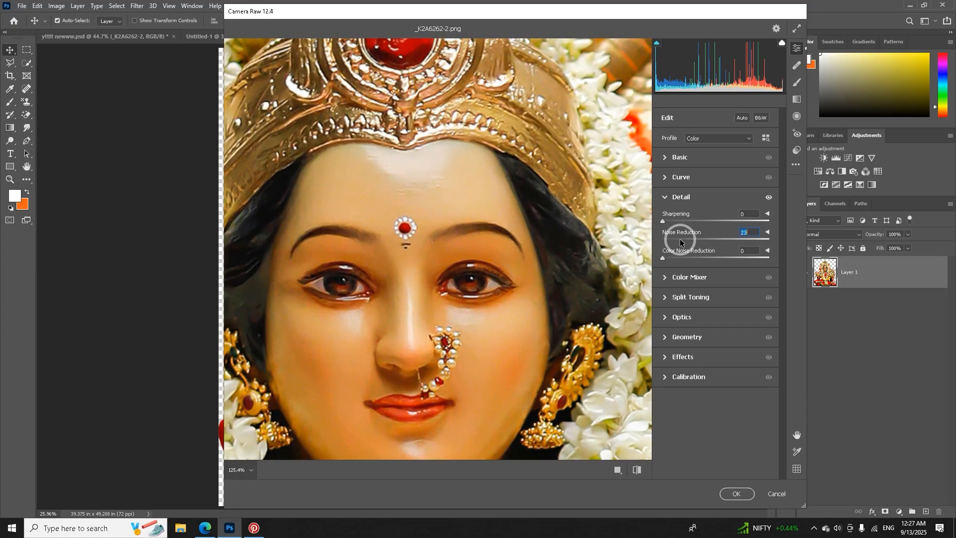
{"action": "left_click", "coordinate": [406, 305]}
{"action": "left_click", "coordinate": [406, 305]}
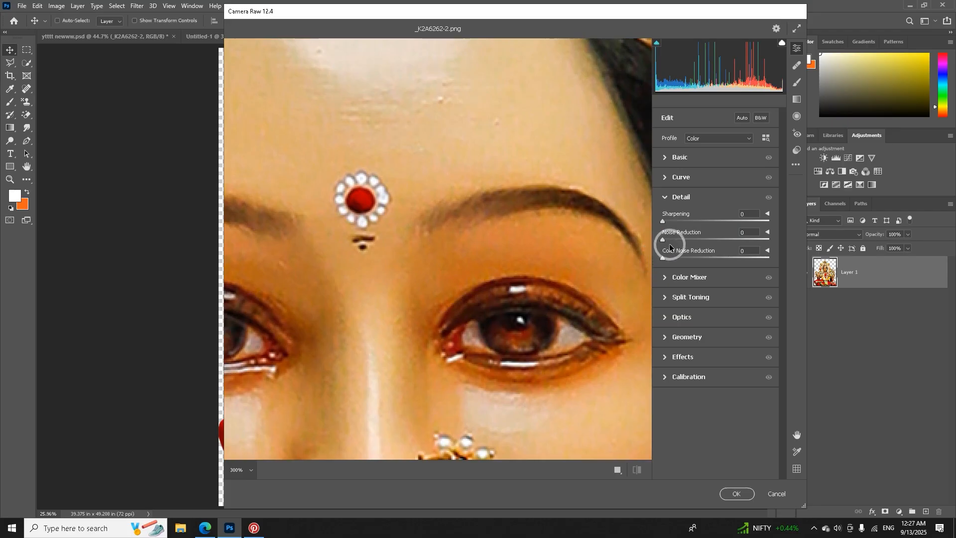
Step: Set the Noise Reduction to 71 and review the whole goddess figure
{"action": "left_click_drag", "start_coordinate": [675, 241], "coordinate": [735, 243]}
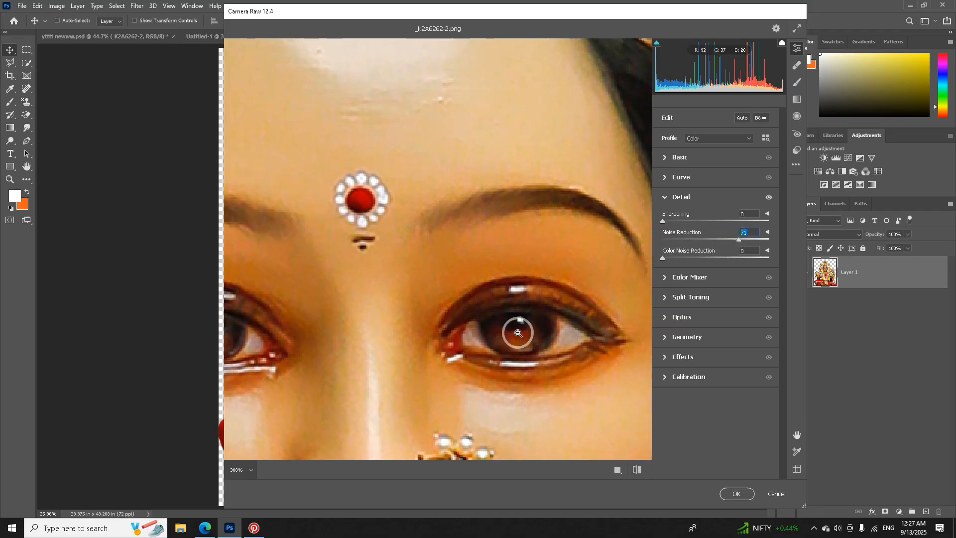
{"action": "scroll", "coordinate": [518, 332], "scroll_direction": "down", "scroll_amount": 4}
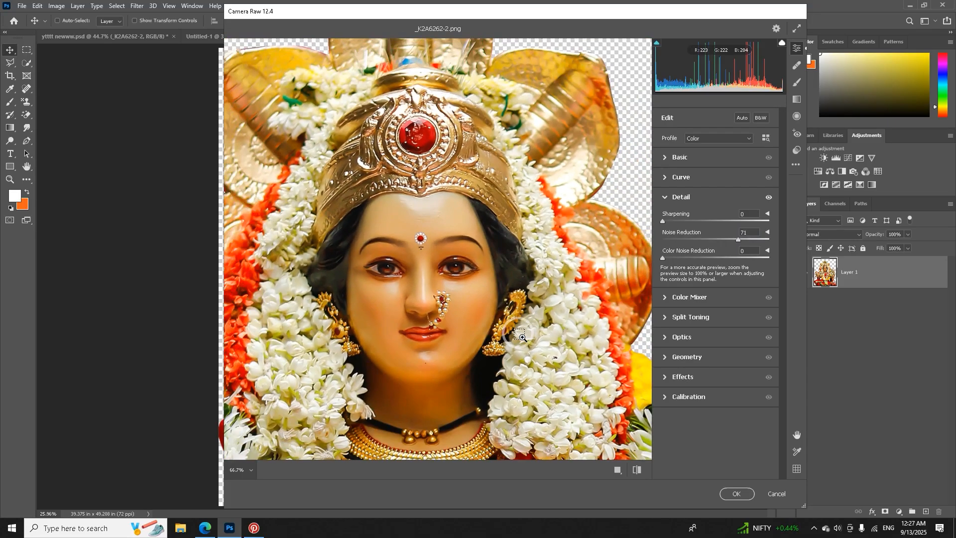
{"action": "scroll", "coordinate": [520, 335], "scroll_direction": "down", "scroll_amount": 1}
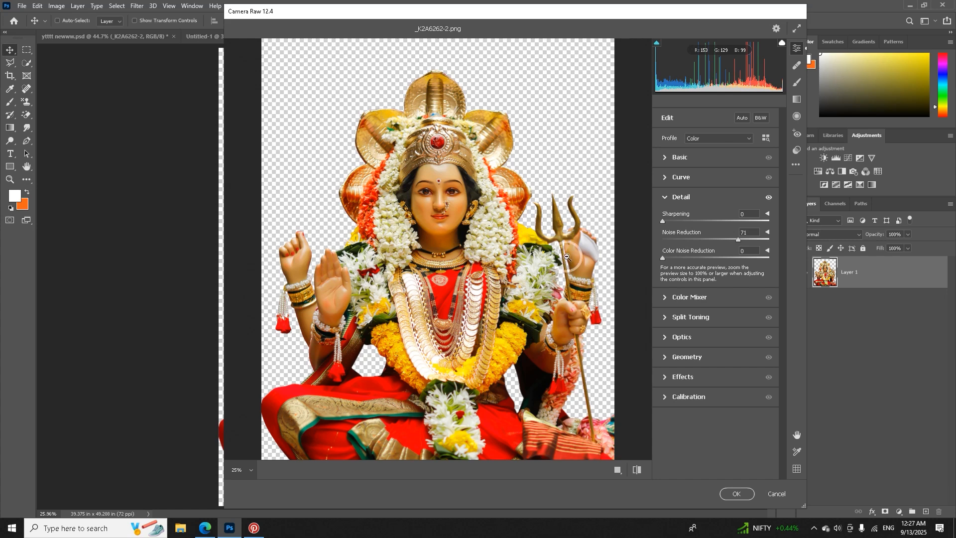
Step: Set Texture to +11, Shadows to +15 and Highlights to +2, and apply the Camera Raw adjustments
{"action": "left_click", "coordinate": [663, 159]}
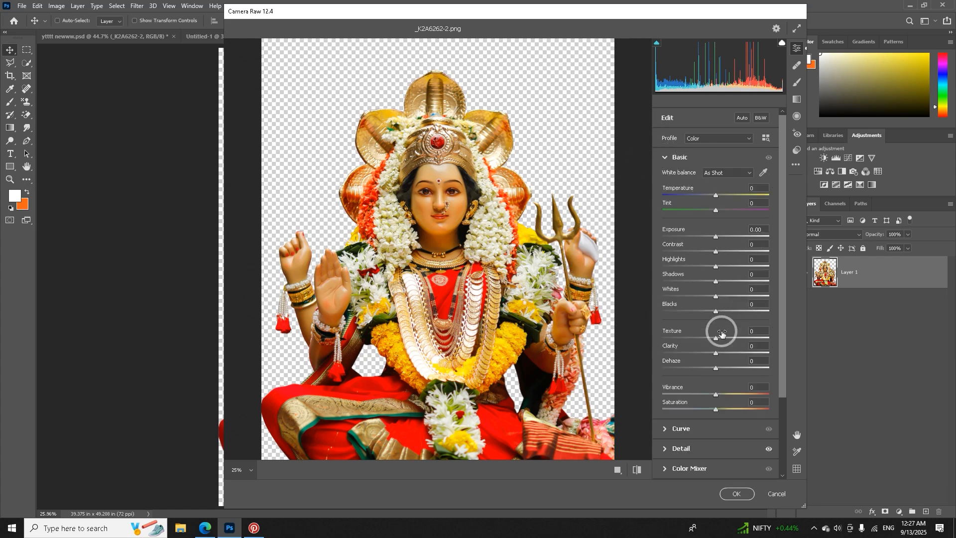
{"action": "left_click_drag", "start_coordinate": [717, 337], "coordinate": [722, 339]}
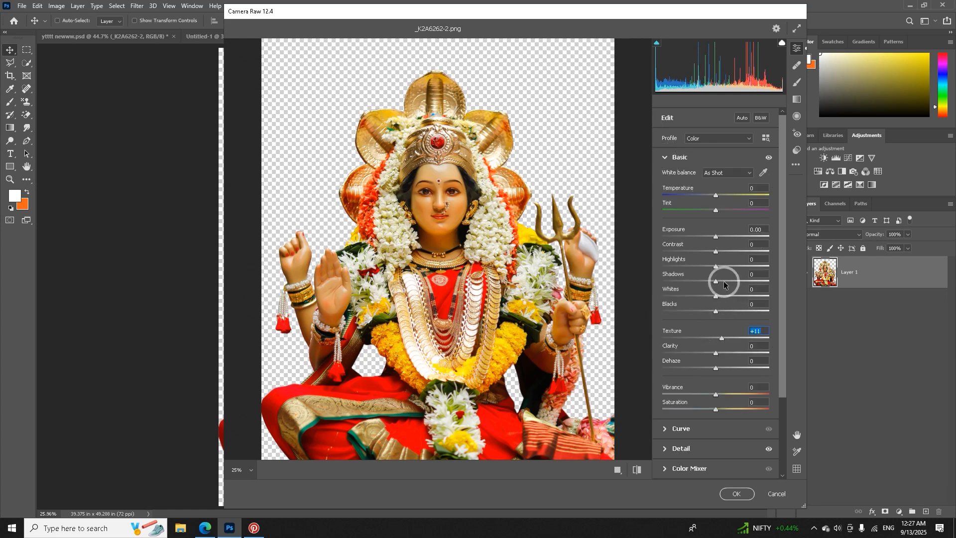
{"action": "left_click_drag", "start_coordinate": [716, 281], "coordinate": [724, 281]}
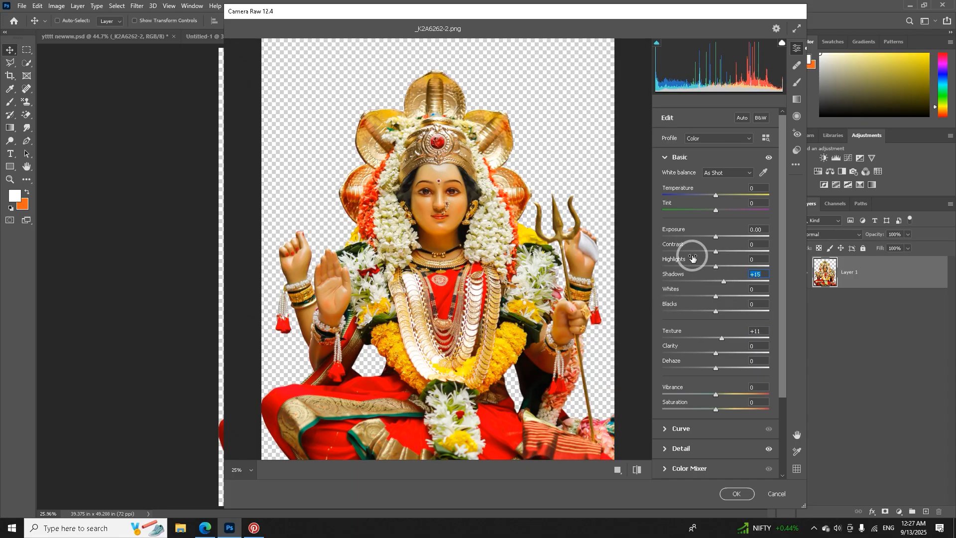
{"action": "mouse_move", "coordinate": [716, 267]}
{"action": "left_mouse_down"}
{"action": "mouse_move", "coordinate": [730, 271]}
{"action": "mouse_move", "coordinate": [717, 273]}
{"action": "left_mouse_up"}
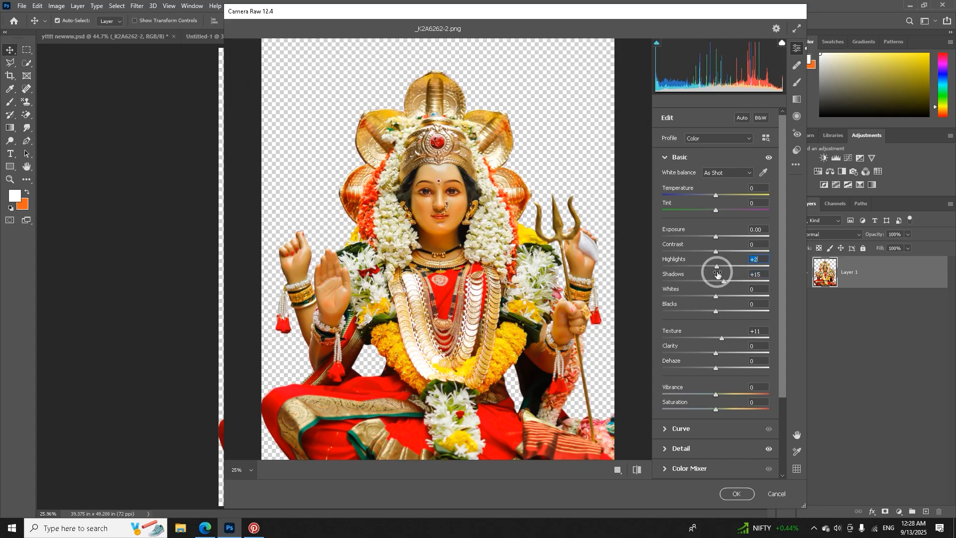
{"action": "left_click", "coordinate": [735, 495]}
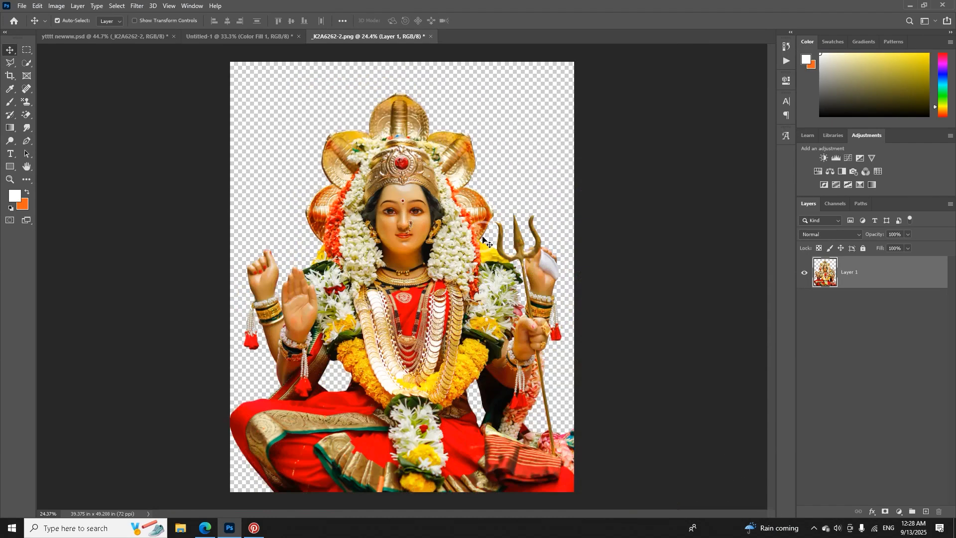
Step: Convert the retouched goddess layer to a smart object and copy it into the Untitled-1 document
{"action": "right_click", "coordinate": [873, 268]}
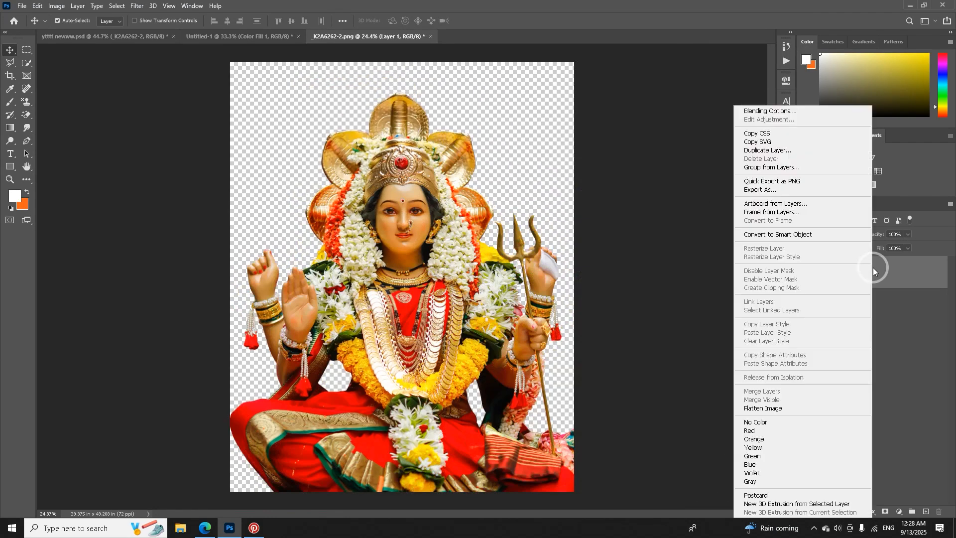
{"action": "left_click", "coordinate": [796, 235]}
{"action": "left_click_drag", "start_coordinate": [413, 214], "coordinate": [281, 37]}
{"action": "left_click_drag", "start_coordinate": [404, 277], "coordinate": [404, 277]}
Step: Scale the goddess down to fit inside the canvas and position her horizontally centred in its upper half
{"action": "key", "text": "ctrl+t"}
{"action": "left_click_drag", "start_coordinate": [644, 275], "coordinate": [503, 277]}
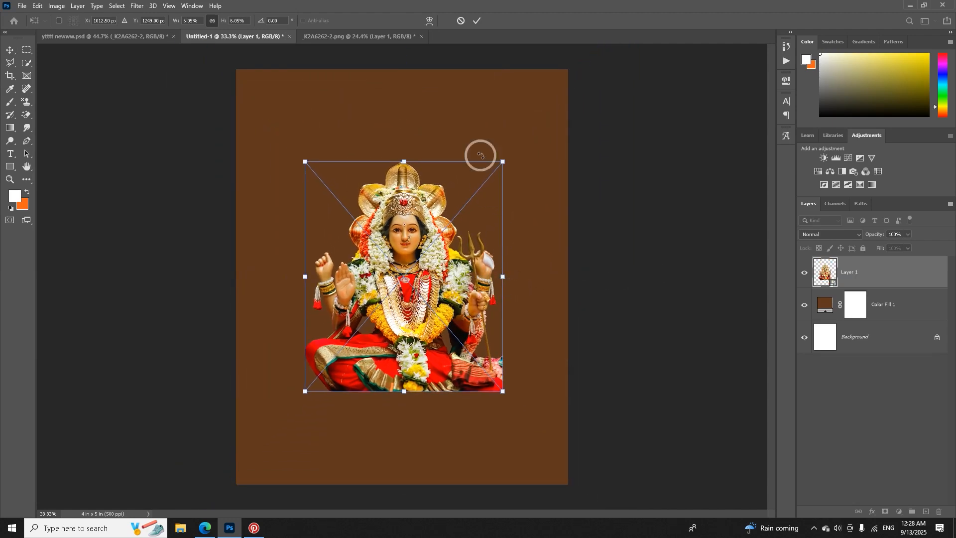
{"action": "left_click", "coordinate": [477, 20]}
{"action": "left_click_drag", "start_coordinate": [411, 243], "coordinate": [405, 212]}
{"action": "key", "text": "ctrl+t"}
{"action": "left_click_drag", "start_coordinate": [496, 243], "coordinate": [500, 238]}
{"action": "left_click", "coordinate": [477, 20]}
{"action": "left_click_drag", "start_coordinate": [400, 177], "coordinate": [406, 178]}
Step: Add a layer mask to the goddess layer, choose the Brush tool and delete the mask again
{"action": "scroll", "coordinate": [403, 349], "scroll_direction": "up", "scroll_amount": 4}
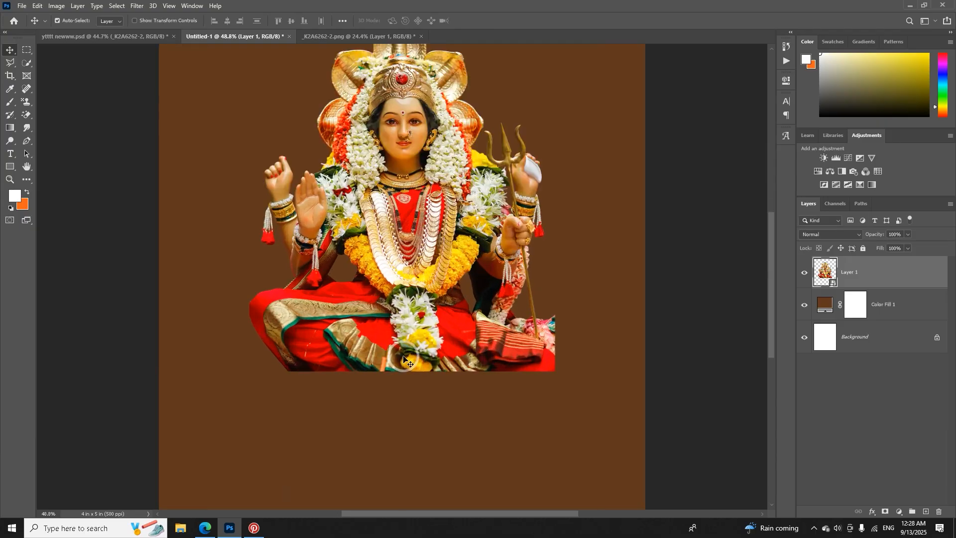
{"action": "scroll", "coordinate": [404, 357], "scroll_direction": "up", "scroll_amount": 3}
{"action": "scroll", "coordinate": [401, 362], "scroll_direction": "down", "scroll_amount": 3}
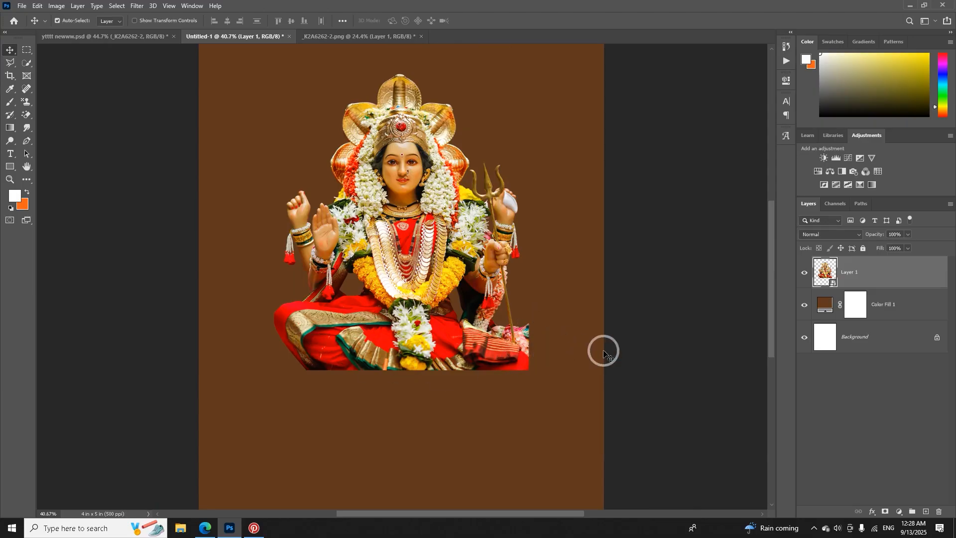
{"action": "left_click", "coordinate": [803, 274]}
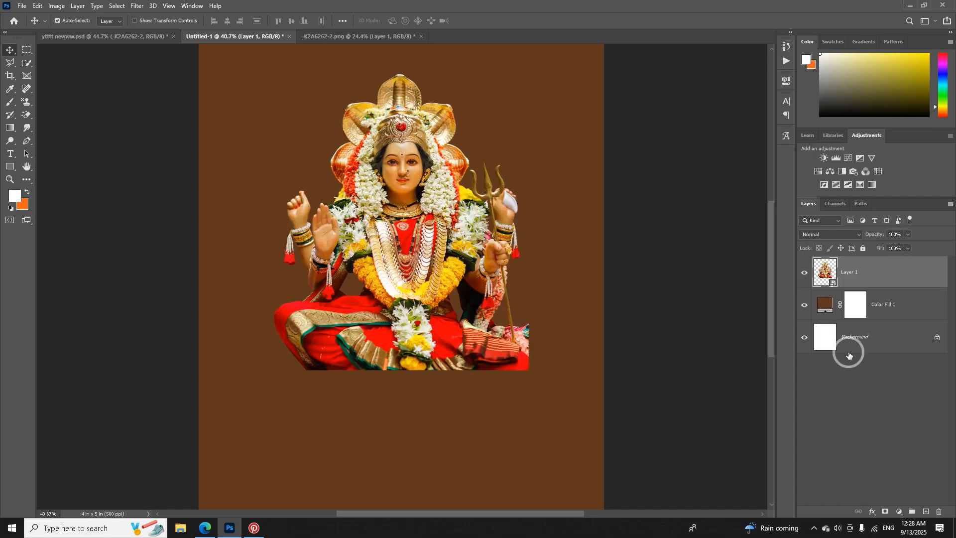
{"action": "left_click", "coordinate": [885, 515]}
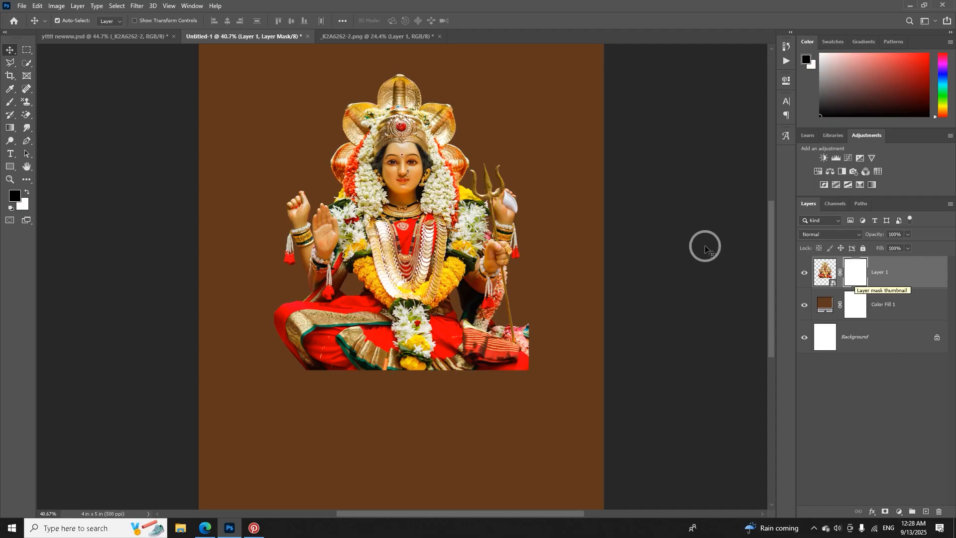
{"action": "left_click", "coordinate": [8, 102]}
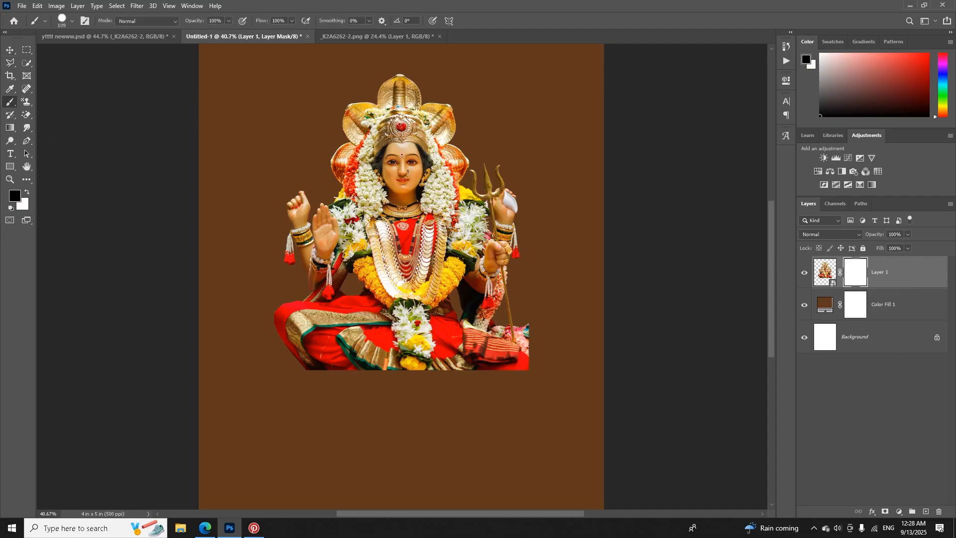
{"action": "right_click", "coordinate": [857, 276]}
{"action": "left_click", "coordinate": [857, 293]}
Step: Rasterize the goddess layer, try a hard 1040 px Eraser on the robe's lower-left part and undo the erasing
{"action": "right_click", "coordinate": [26, 117]}
{"action": "left_click", "coordinate": [46, 115]}
{"action": "left_click", "coordinate": [350, 342]}
{"action": "key", "text": "Return"}
{"action": "left_click", "coordinate": [319, 406]}
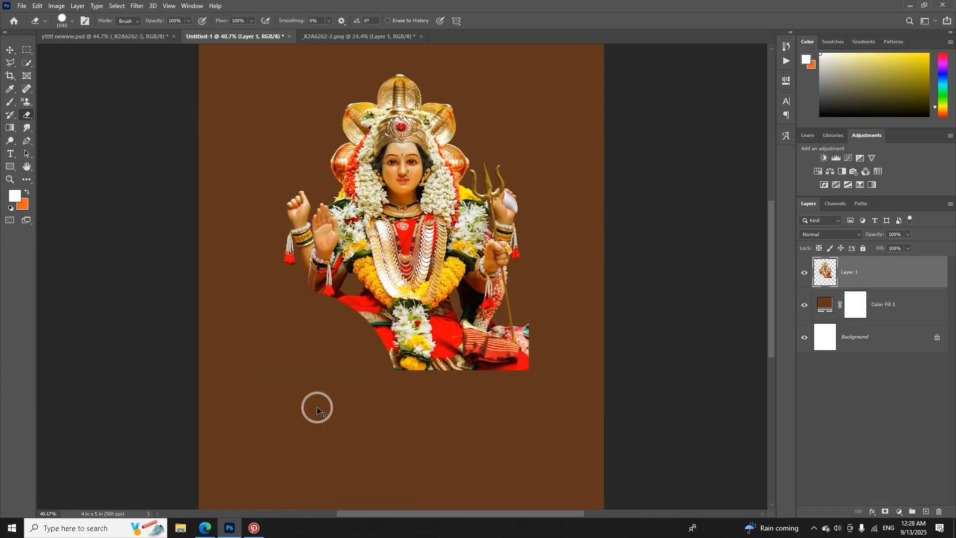
{"action": "key", "text": "ctrl+z"}
Step: Try fading the goddess's lower edge with the Eraser at 0% hardness, and undo the erasing and the rasterizing
{"action": "right_click", "coordinate": [357, 327]}
{"action": "left_click_drag", "start_coordinate": [418, 277], "coordinate": [401, 277]}
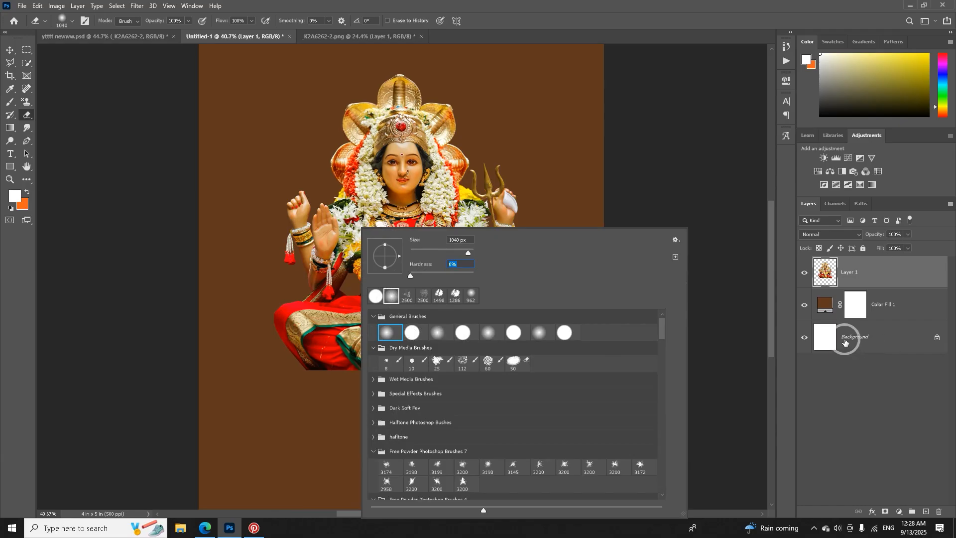
{"action": "left_click", "coordinate": [853, 273]}
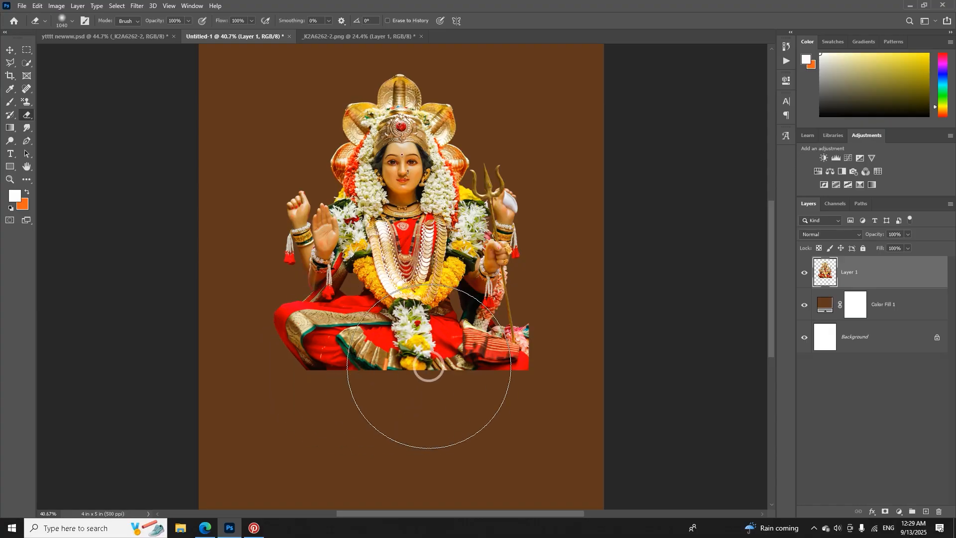
{"action": "mouse_move", "coordinate": [487, 391]}
{"action": "left_mouse_down"}
{"action": "mouse_move", "coordinate": [519, 385]}
{"action": "mouse_move", "coordinate": [433, 401]}
{"action": "mouse_move", "coordinate": [563, 377]}
{"action": "left_mouse_up"}
{"action": "key", "text": "ctrl+z"}
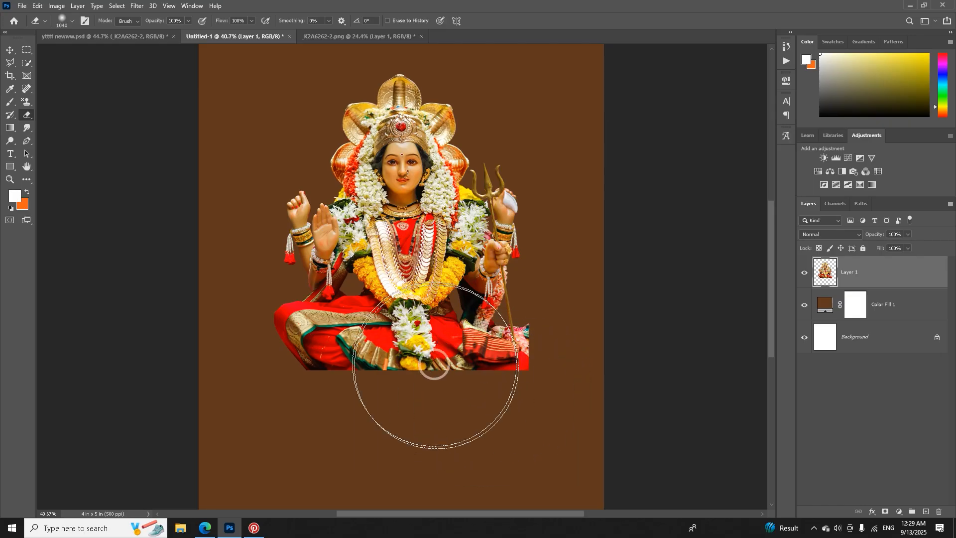
{"action": "right_click", "coordinate": [877, 283]}
{"action": "key", "text": "Escape"}
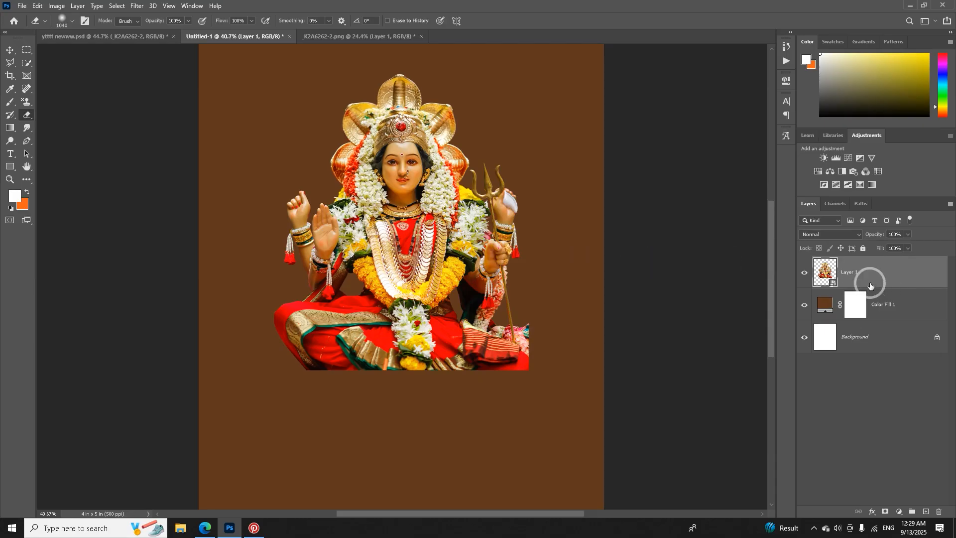
Step: Add a layer mask to the goddess smart object and set the Brush to a soft round tip with 0% hardness
{"action": "left_click", "coordinate": [885, 512]}
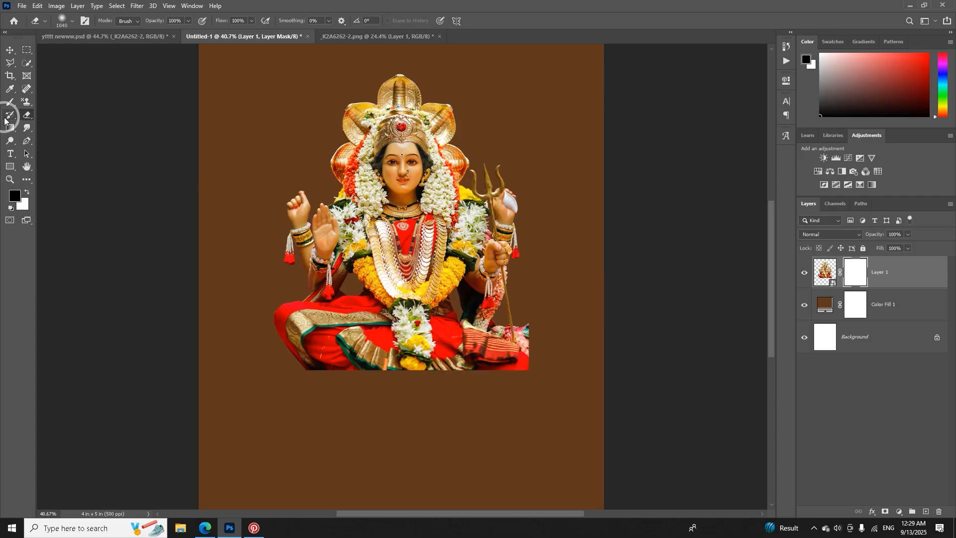
{"action": "left_click", "coordinate": [8, 102]}
{"action": "left_click", "coordinate": [30, 103]}
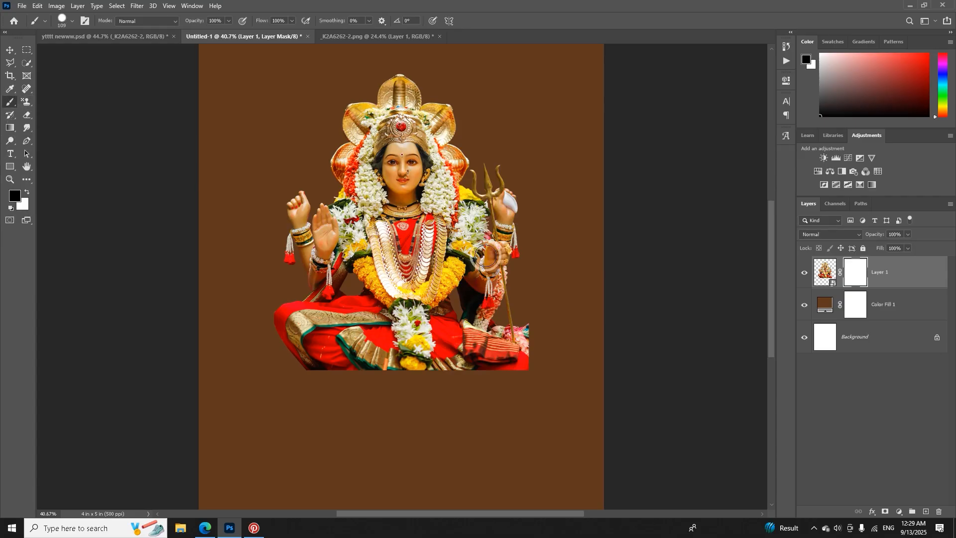
{"action": "right_click", "coordinate": [485, 255]}
{"action": "left_click_drag", "start_coordinate": [542, 272], "coordinate": [501, 276]}
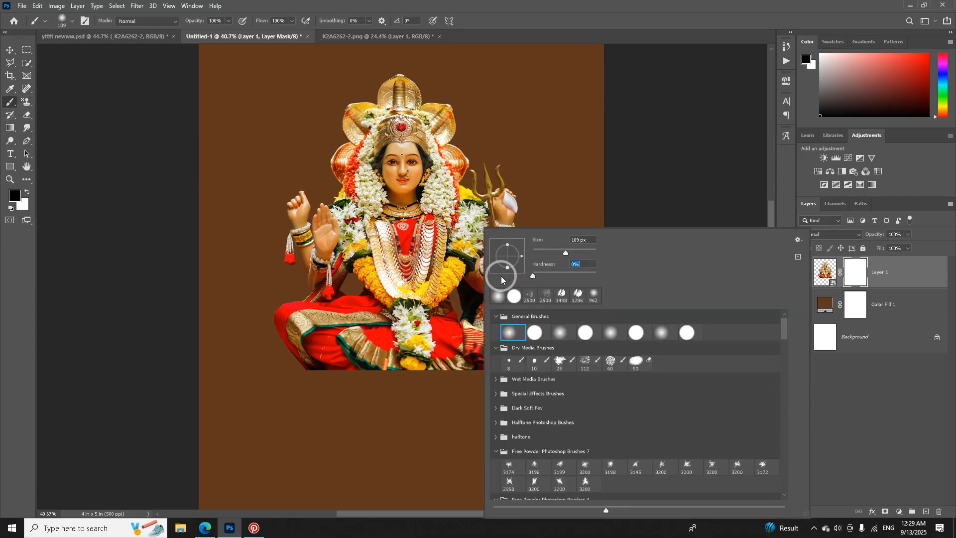
{"action": "left_click", "coordinate": [510, 332]}
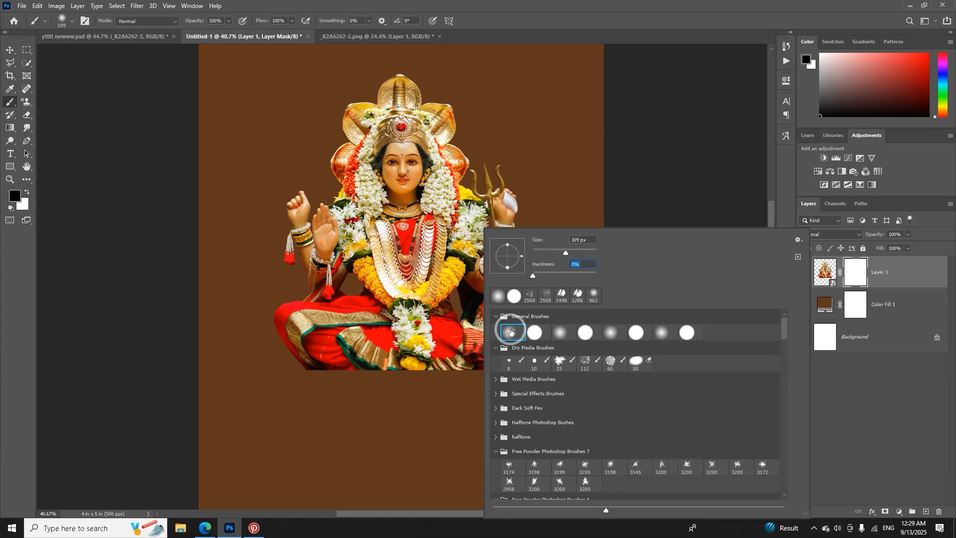
Step: Enlarge the soft brush and try painting black on the goddess layer's mask along the robe's lower edge
{"action": "left_click", "coordinate": [861, 280]}
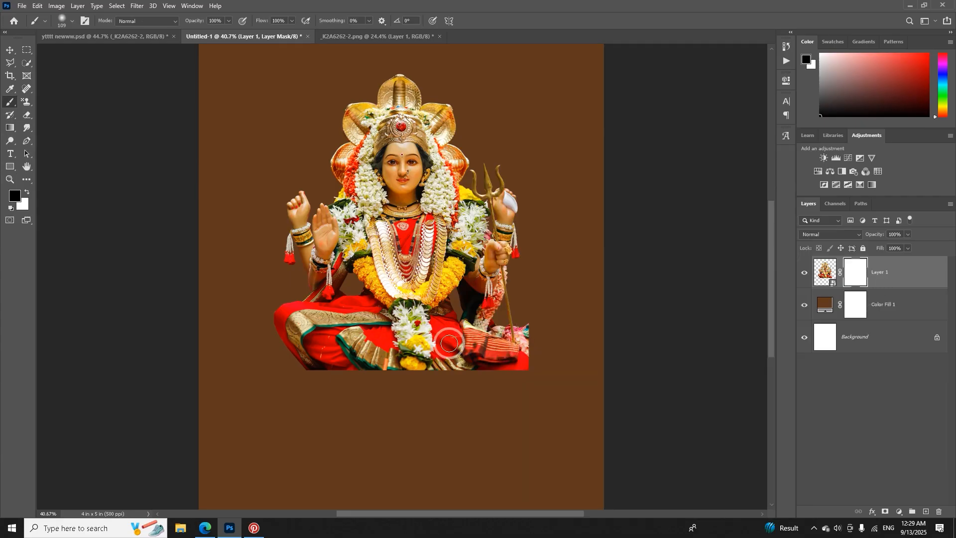
{"action": "key", "text": "bracketright"}
{"action": "key", "text": "bracketright"}
{"action": "key", "text": "bracketright"}
{"action": "key", "text": "bracketright"}
{"action": "key", "text": "bracketright"}
{"action": "key", "text": "bracketright"}
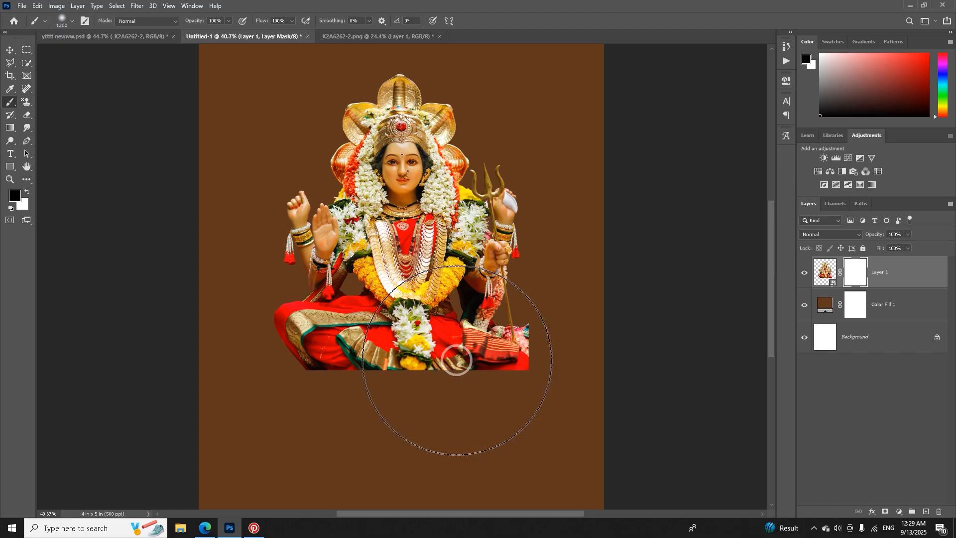
{"action": "mouse_move", "coordinate": [408, 365]}
{"action": "left_mouse_down"}
{"action": "mouse_move", "coordinate": [468, 368]}
{"action": "mouse_move", "coordinate": [365, 373]}
{"action": "mouse_move", "coordinate": [411, 381]}
{"action": "mouse_move", "coordinate": [390, 379]}
{"action": "mouse_move", "coordinate": [560, 367]}
{"action": "mouse_move", "coordinate": [292, 378]}
{"action": "mouse_move", "coordinate": [353, 380]}
{"action": "left_mouse_up"}
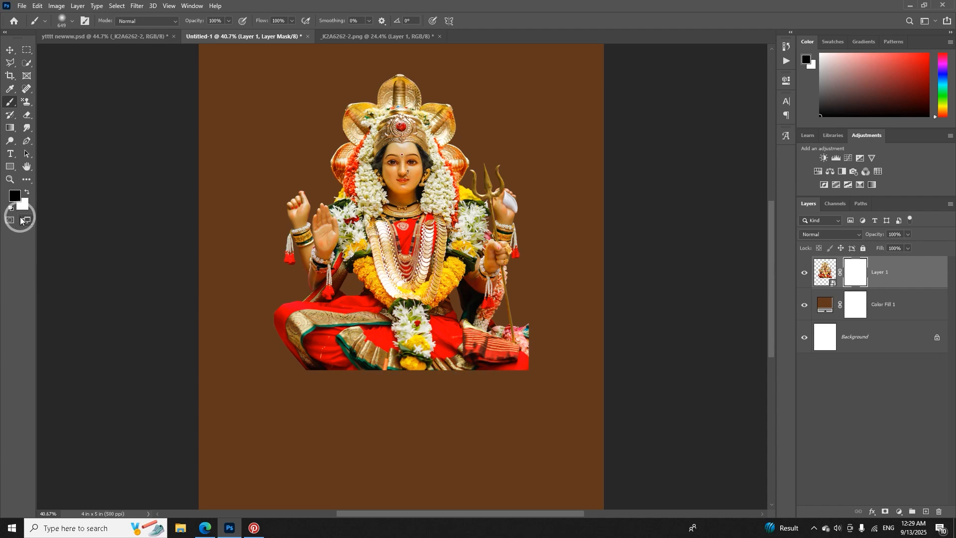
Step: Set the foreground colour to dark grey 515151 and paint it on the mask over the robe's lower-right part
{"action": "left_click", "coordinate": [15, 196]}
{"action": "left_click", "coordinate": [612, 431]}
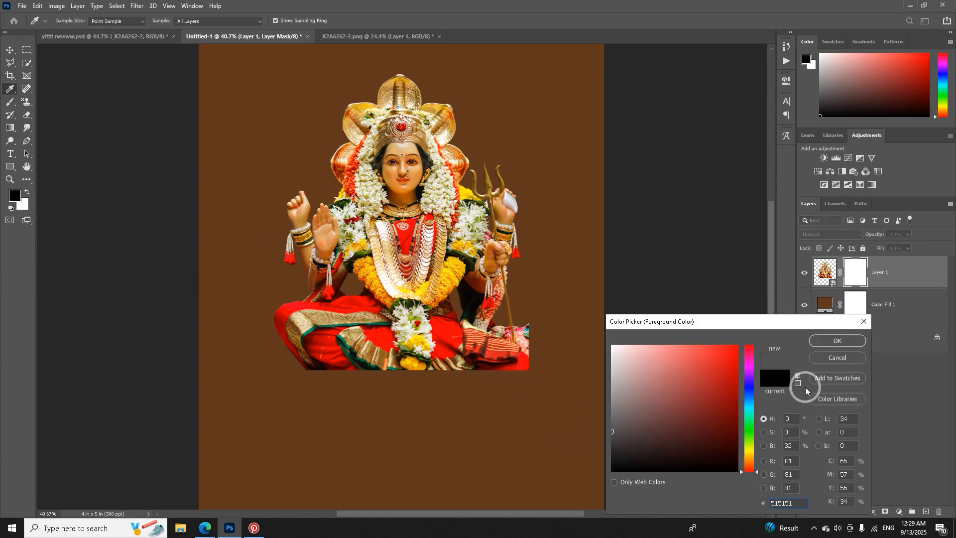
{"action": "left_click", "coordinate": [821, 343]}
{"action": "key", "text": "b"}
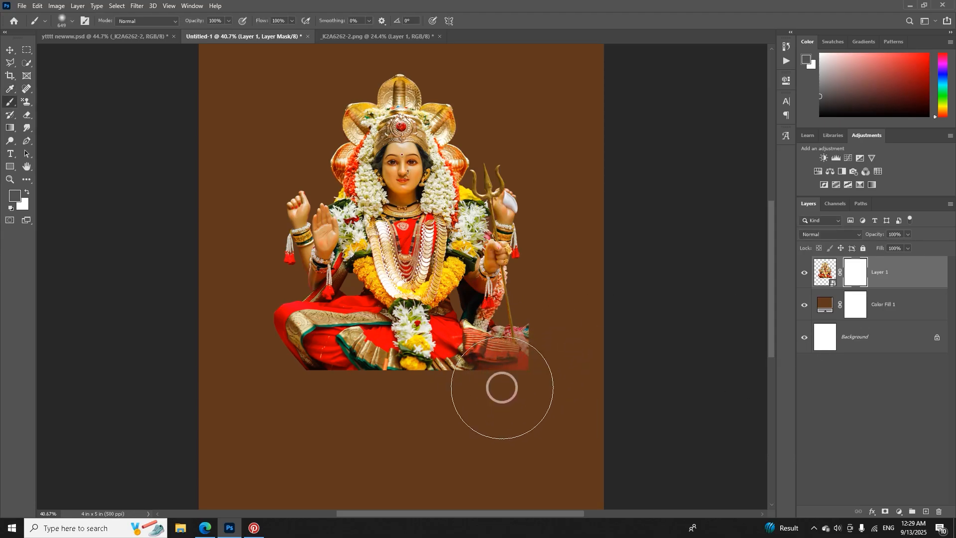
{"action": "left_click_drag", "start_coordinate": [502, 387], "coordinate": [570, 352]}
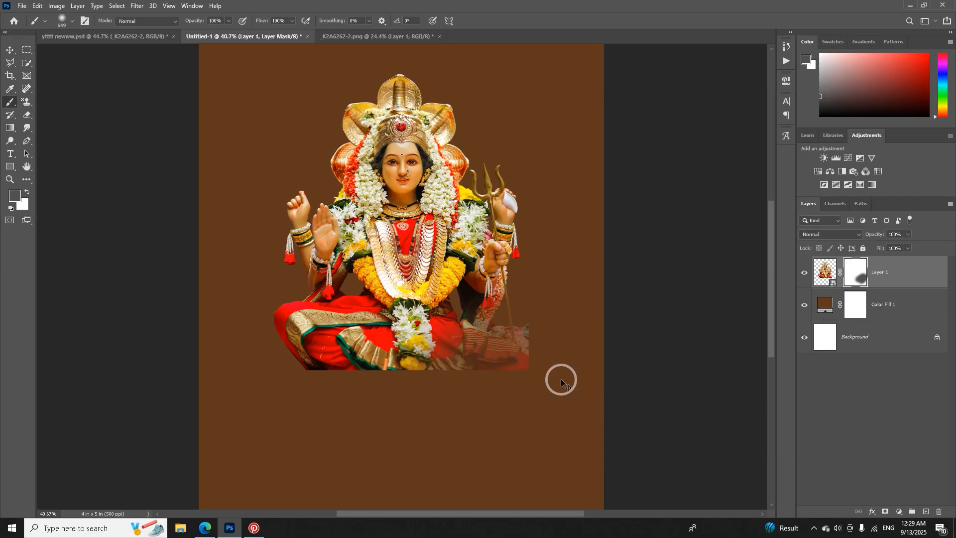
Step: Reset the foreground colour to black 000000, and try a lighter tone for painting the mask beside the central flowers
{"action": "left_click", "coordinate": [15, 197]}
{"action": "type", "text": "000000"}
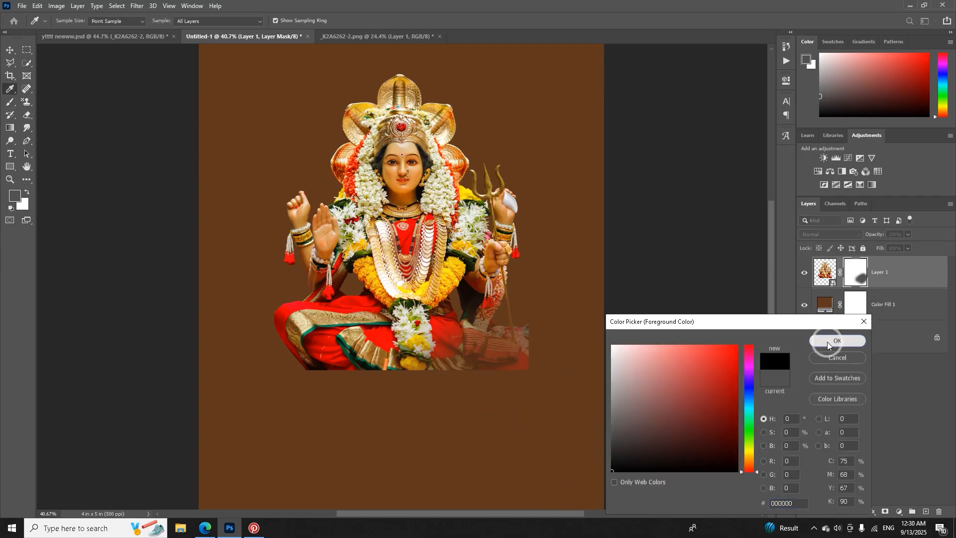
{"action": "left_click", "coordinate": [827, 342]}
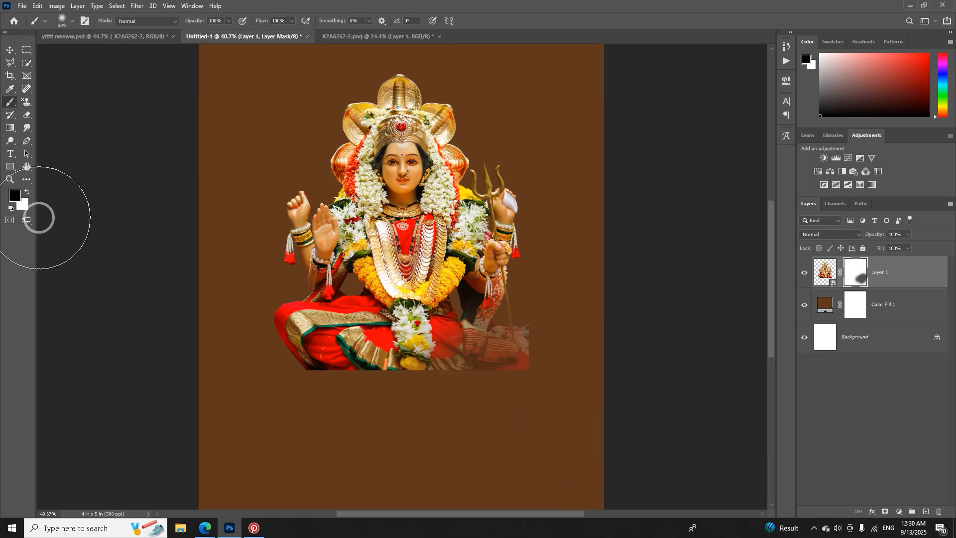
{"action": "left_click", "coordinate": [15, 196]}
{"action": "left_click", "coordinate": [708, 358]}
{"action": "left_click", "coordinate": [838, 341]}
{"action": "key", "text": "b"}
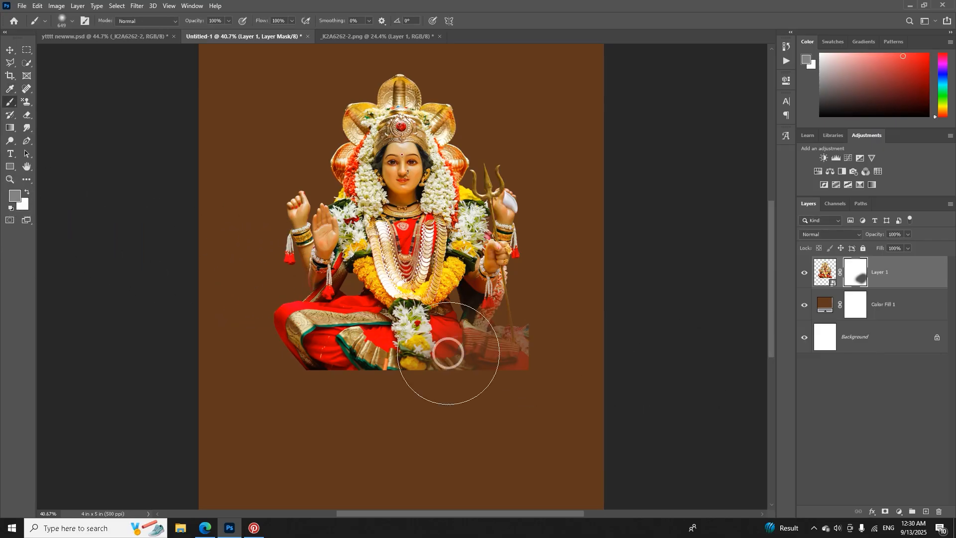
Step: Replace the goddess's layer mask with a fresh one and paint it black across her lower body with a soft 890 px brush
{"action": "right_click", "coordinate": [850, 274]}
{"action": "left_click", "coordinate": [877, 297]}
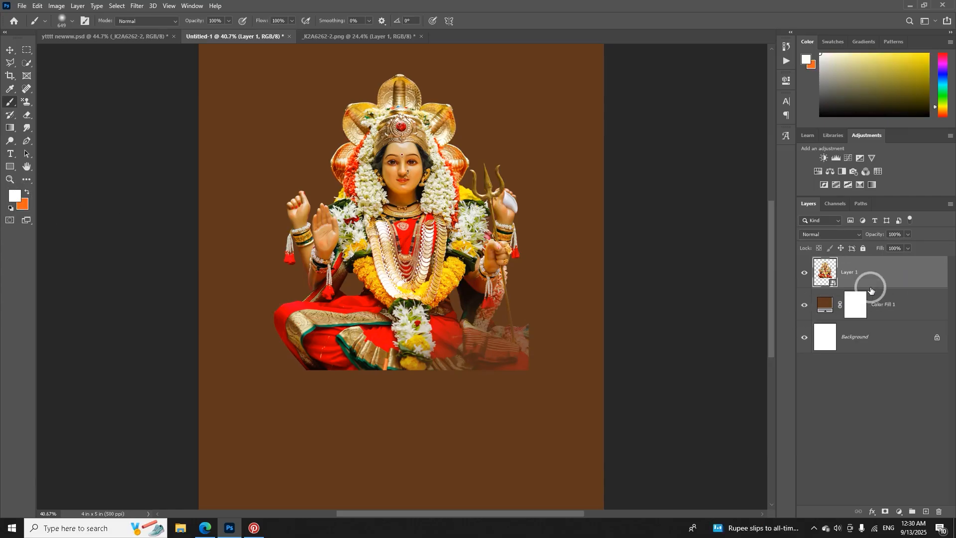
{"action": "left_click", "coordinate": [886, 512]}
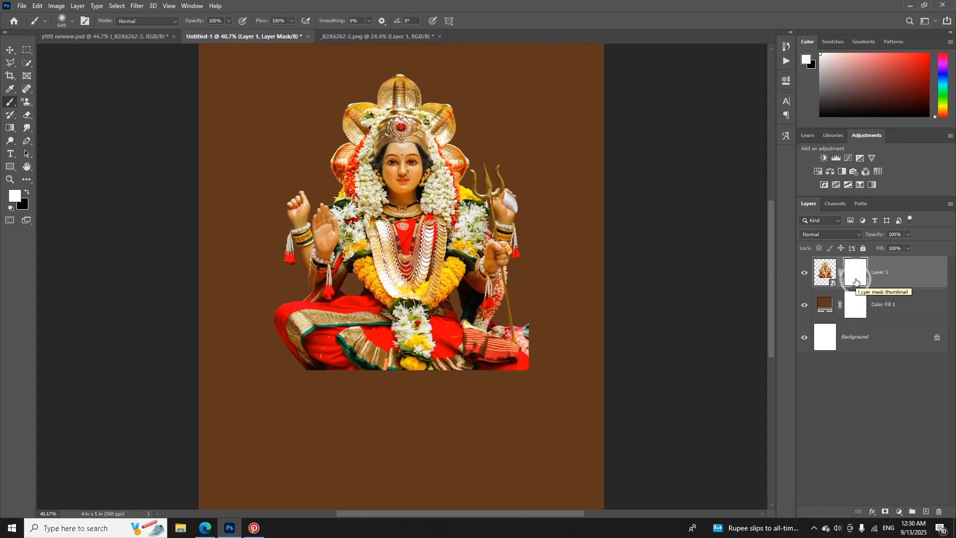
{"action": "left_click", "coordinate": [27, 193]}
{"action": "mouse_move", "coordinate": [299, 414]}
{"action": "left_mouse_down", "text": "alt"}
{"action": "mouse_move", "coordinate": [321, 417]}
{"action": "mouse_move", "coordinate": [287, 424]}
{"action": "mouse_move", "coordinate": [418, 447]}
{"action": "mouse_move", "coordinate": [392, 437]}
{"action": "mouse_move", "coordinate": [517, 417]}
{"action": "mouse_move", "coordinate": [567, 392]}
{"action": "mouse_move", "coordinate": [549, 373]}
{"action": "mouse_move", "coordinate": [559, 375]}
{"action": "mouse_move", "coordinate": [486, 419]}
{"action": "mouse_move", "coordinate": [325, 423]}
{"action": "mouse_move", "coordinate": [239, 397]}
{"action": "mouse_move", "coordinate": [244, 386]}
{"action": "mouse_move", "coordinate": [218, 331]}
{"action": "mouse_move", "coordinate": [244, 365]}
{"action": "mouse_move", "coordinate": [309, 381]}
{"action": "mouse_move", "coordinate": [274, 362]}
{"action": "mouse_move", "coordinate": [452, 397]}
{"action": "mouse_move", "coordinate": [496, 386]}
{"action": "mouse_move", "coordinate": [475, 401]}
{"action": "mouse_move", "coordinate": [558, 386]}
{"action": "left_mouse_up", "text": "alt"}
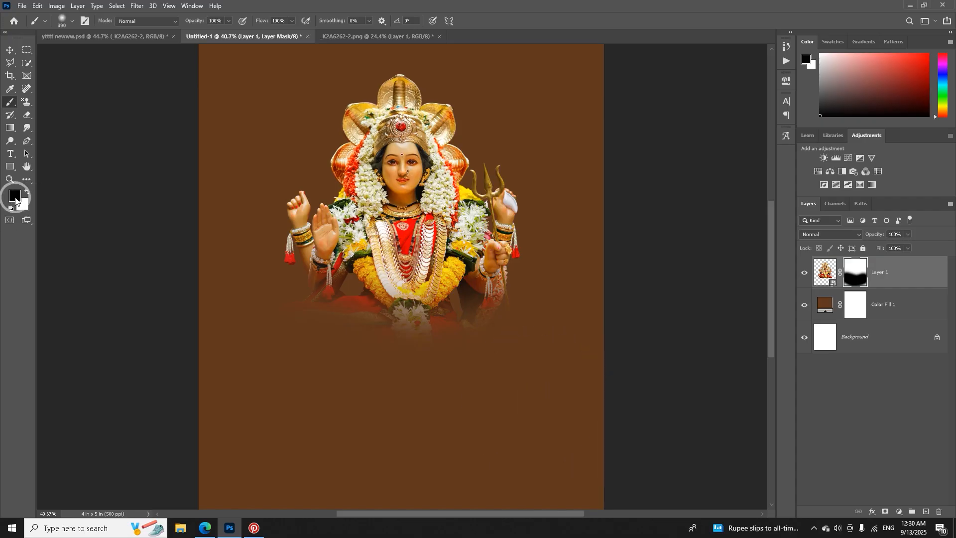
{"action": "left_click_drag", "start_coordinate": [280, 348], "coordinate": [510, 355]}
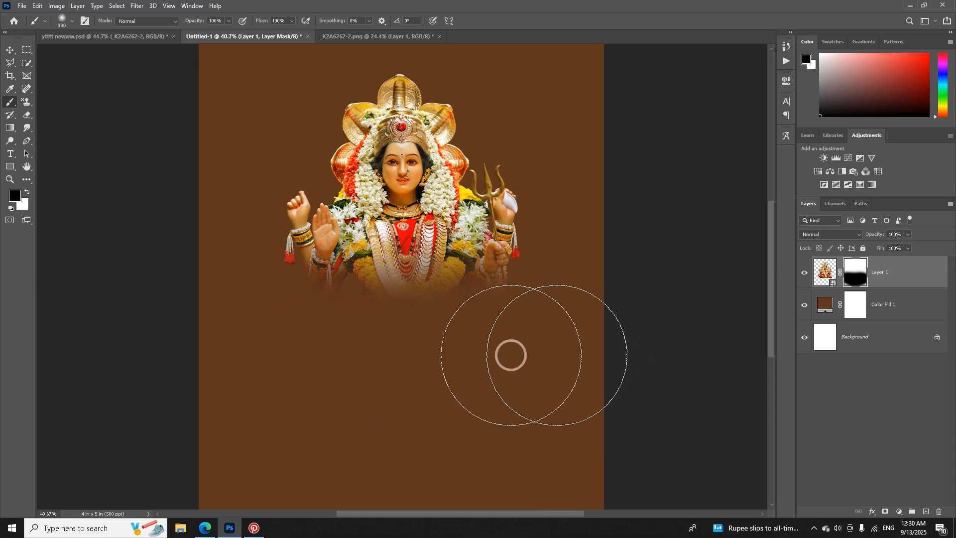
Step: Paint the mask white to restore the lower body, and repeat one round of hiding with black and restoring with white
{"action": "left_click", "coordinate": [27, 192]}
{"action": "left_click_drag", "start_coordinate": [298, 311], "coordinate": [555, 337]}
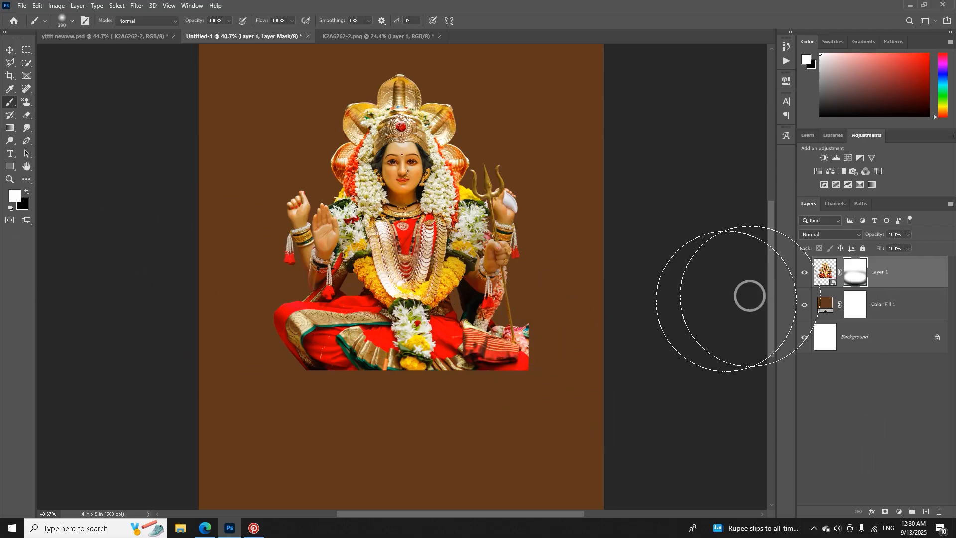
{"action": "left_click", "coordinate": [27, 192]}
{"action": "mouse_move", "coordinate": [327, 363]}
{"action": "left_mouse_down"}
{"action": "mouse_move", "coordinate": [282, 331]}
{"action": "mouse_move", "coordinate": [439, 274]}
{"action": "left_mouse_up"}
{"action": "left_click", "coordinate": [27, 191]}
{"action": "mouse_move", "coordinate": [433, 210]}
{"action": "left_mouse_down"}
{"action": "mouse_move", "coordinate": [284, 207]}
{"action": "mouse_move", "coordinate": [393, 291]}
{"action": "mouse_move", "coordinate": [224, 298]}
{"action": "left_mouse_up"}
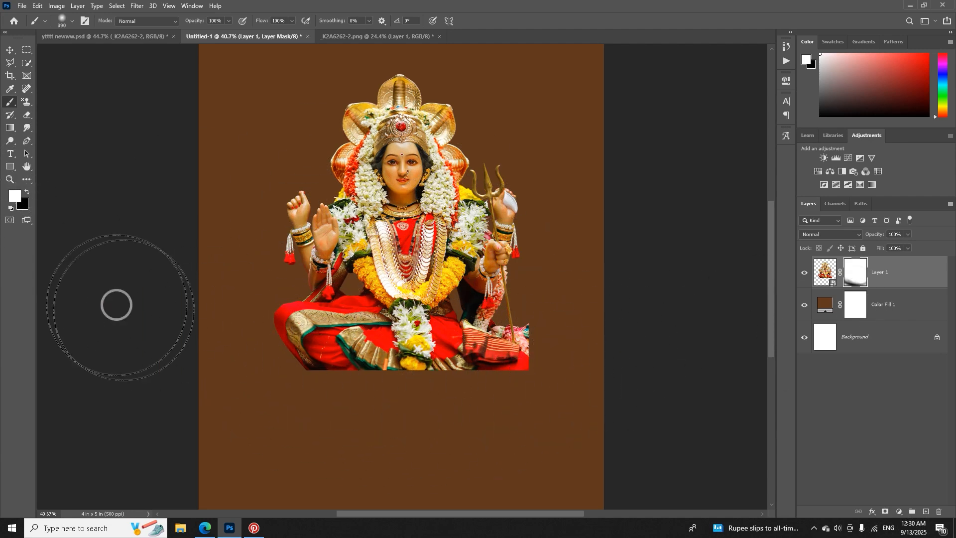
Step: Paint the mask black lightly along the robe's lower edge and delete the goddess's layer mask
{"action": "left_click", "coordinate": [26, 192]}
{"action": "mouse_move", "coordinate": [299, 437]}
{"action": "left_mouse_down"}
{"action": "mouse_move", "coordinate": [288, 419]}
{"action": "mouse_move", "coordinate": [377, 437]}
{"action": "left_mouse_up"}
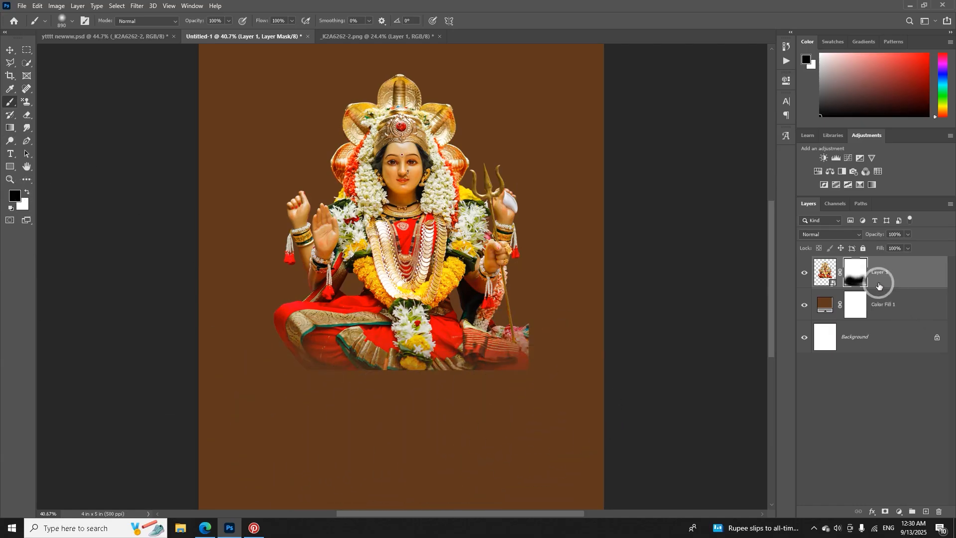
{"action": "right_click", "coordinate": [861, 278]}
{"action": "left_click", "coordinate": [876, 297]}
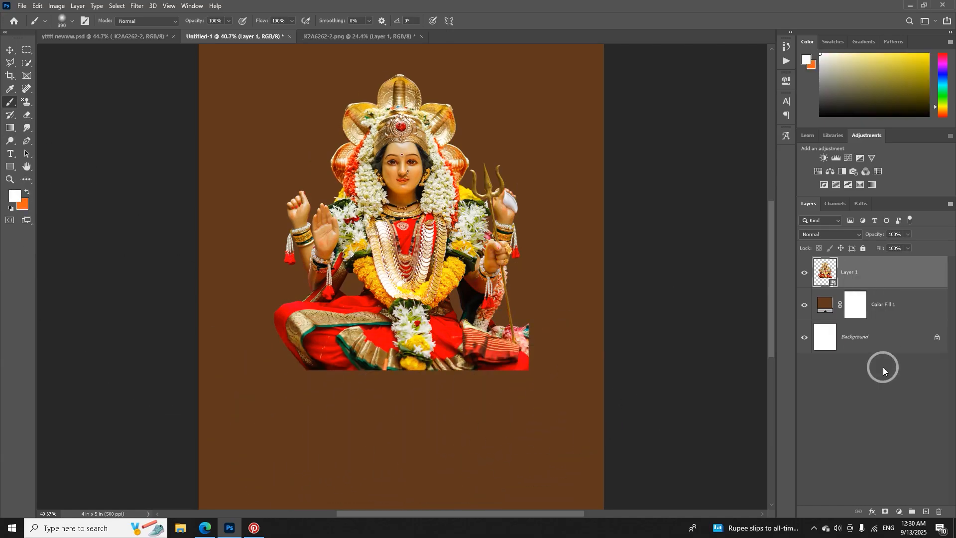
Step: Add a new layer mask to the goddess and fade her robe's lower edge into the background with a soft black 890 px brush
{"action": "left_click", "coordinate": [885, 511]}
{"action": "left_click", "coordinate": [26, 191]}
{"action": "left_click", "coordinate": [280, 405]}
{"action": "mouse_move", "coordinate": [280, 404]}
{"action": "left_mouse_down"}
{"action": "mouse_move", "coordinate": [512, 440]}
{"action": "mouse_move", "coordinate": [557, 378]}
{"action": "left_mouse_up"}
{"action": "mouse_move", "coordinate": [251, 380]}
{"action": "left_mouse_down"}
{"action": "mouse_move", "coordinate": [275, 405]}
{"action": "mouse_move", "coordinate": [491, 425]}
{"action": "mouse_move", "coordinate": [568, 369]}
{"action": "mouse_move", "coordinate": [571, 380]}
{"action": "mouse_move", "coordinate": [572, 370]}
{"action": "mouse_move", "coordinate": [457, 429]}
{"action": "mouse_move", "coordinate": [338, 420]}
{"action": "mouse_move", "coordinate": [288, 398]}
{"action": "left_mouse_up"}
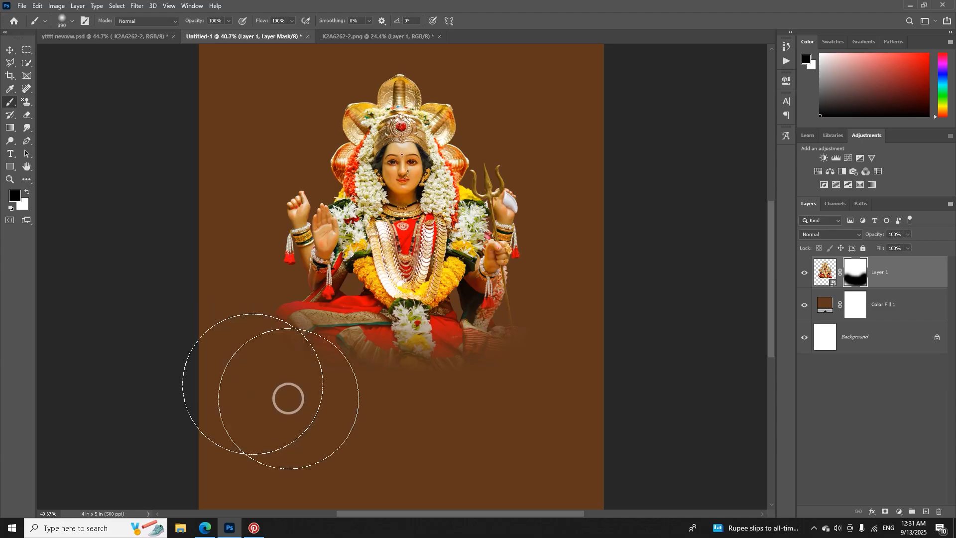
{"action": "scroll", "coordinate": [510, 369], "scroll_direction": "down", "scroll_amount": 2}
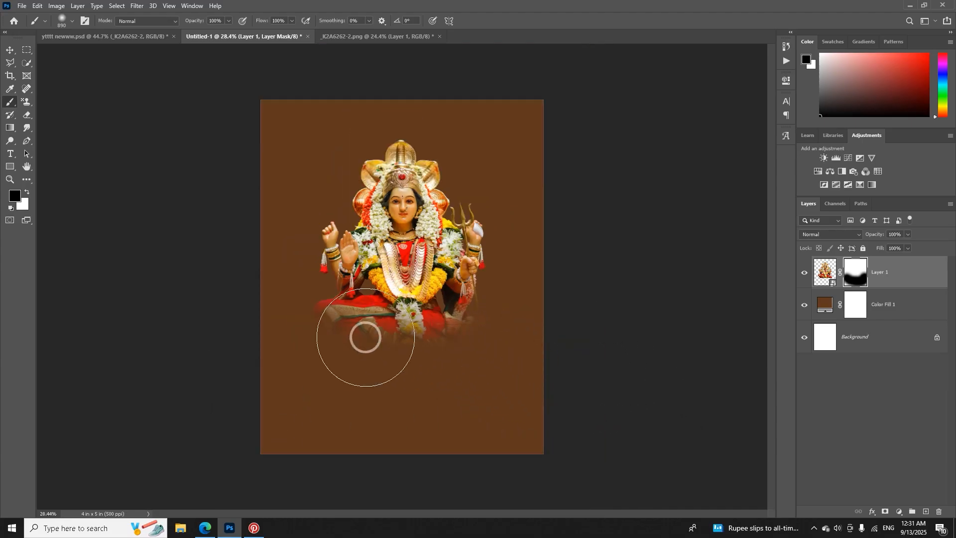
Step: Copy the right hanging diya from ytttt newww.psd into Untitled-1 and hang it from the canvas's top edge, right of the crown
{"action": "left_click", "coordinate": [10, 49]}
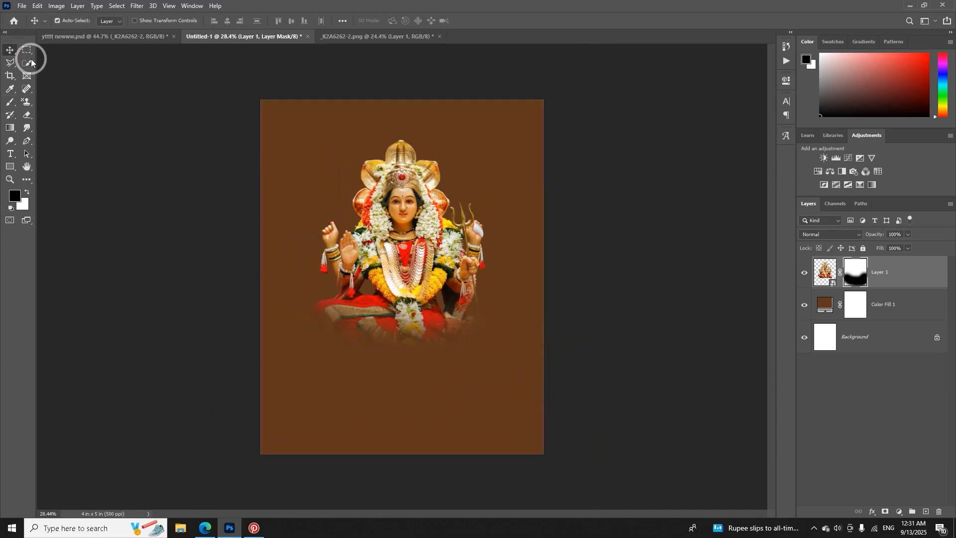
{"action": "left_click", "coordinate": [155, 43]}
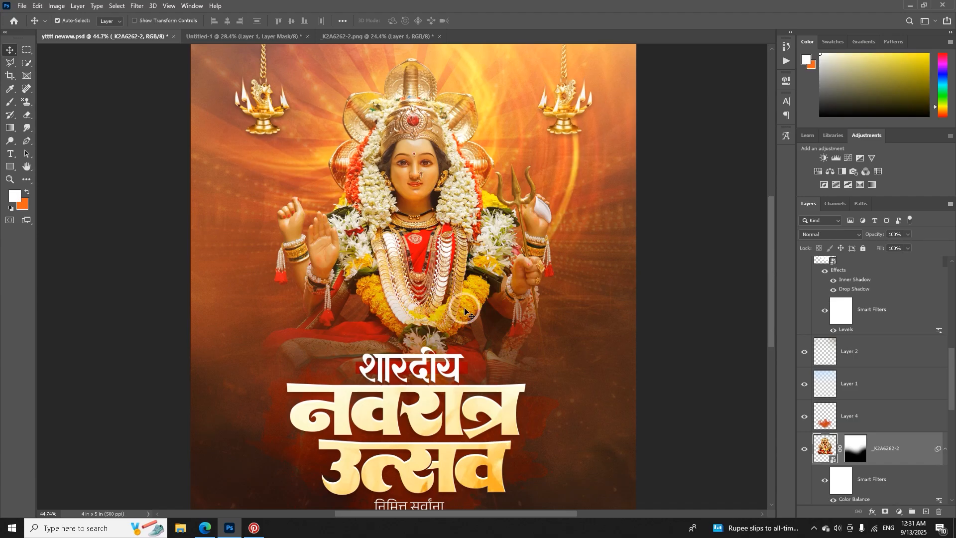
{"action": "scroll", "coordinate": [551, 219], "scroll_direction": "down", "scroll_amount": 2}
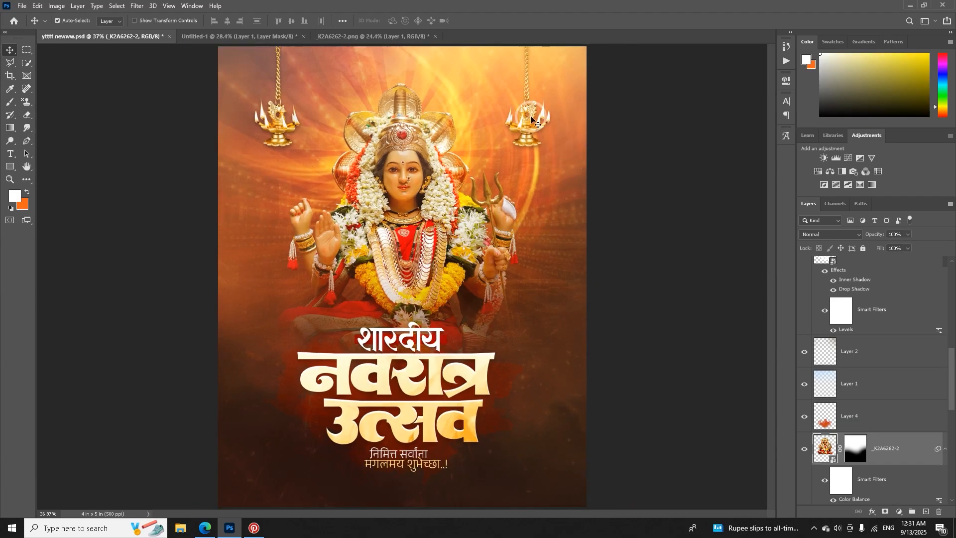
{"action": "left_click", "coordinate": [525, 134]}
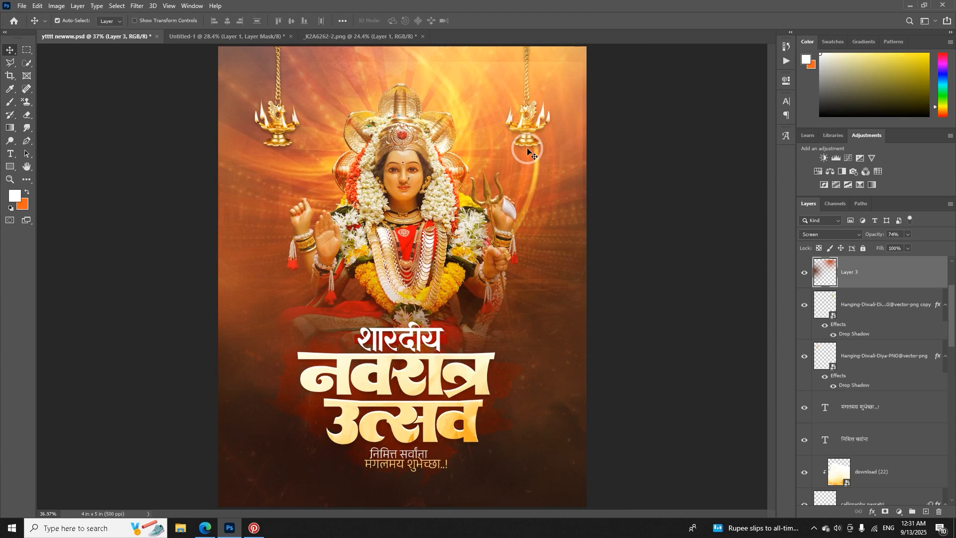
{"action": "left_click_drag", "start_coordinate": [551, 162], "coordinate": [312, 40]}
{"action": "mouse_move", "coordinate": [480, 148]}
{"action": "left_mouse_down"}
{"action": "mouse_move", "coordinate": [477, 166]}
{"action": "mouse_move", "coordinate": [485, 159]}
{"action": "left_mouse_up"}
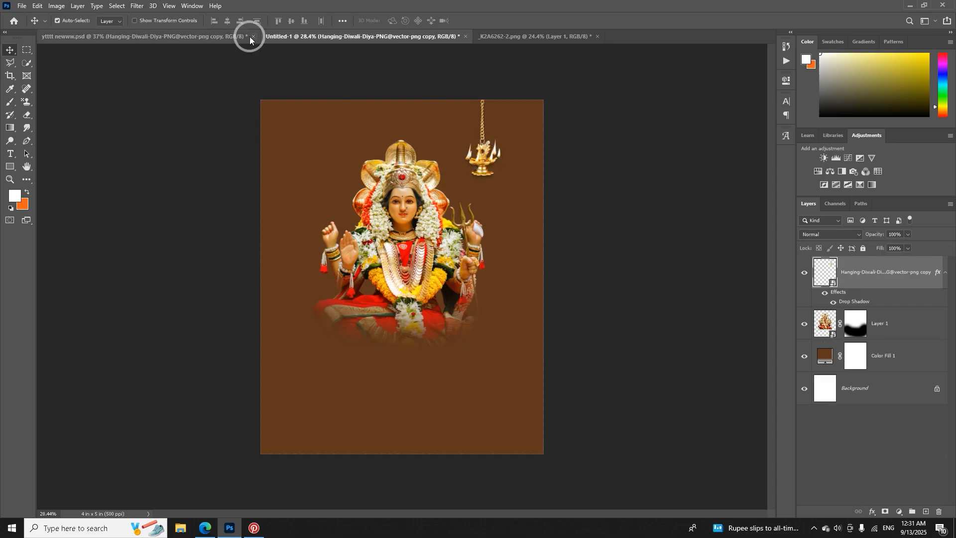
Step: Duplicate the hanging diya to the left side of the goddess and flip the copy horizontally
{"action": "left_click", "coordinate": [214, 38]}
{"action": "left_click", "coordinate": [346, 43]}
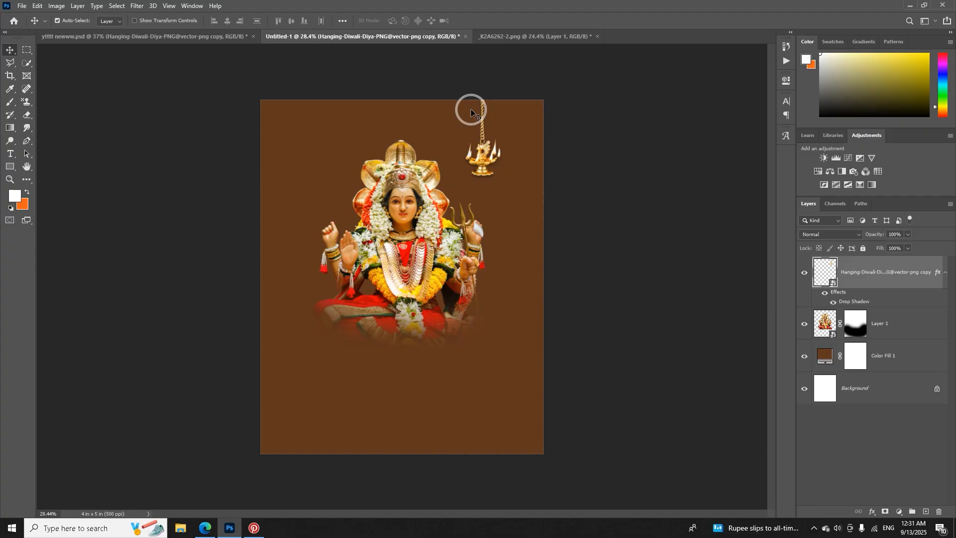
{"action": "scroll", "coordinate": [492, 139], "scroll_direction": "up", "scroll_amount": 2}
{"action": "left_click_drag", "start_coordinate": [504, 146], "coordinate": [273, 141]}
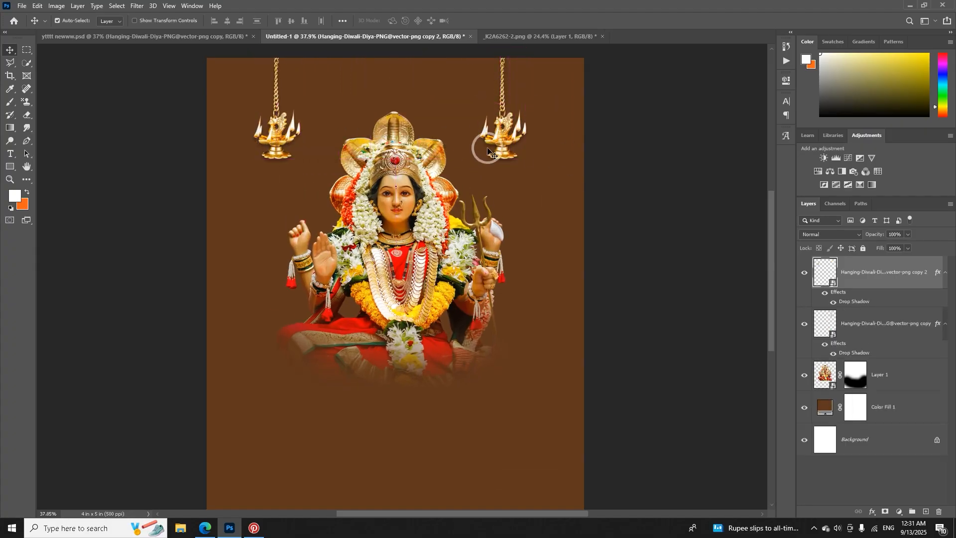
{"action": "key", "text": "ctrl+t"}
{"action": "right_click", "coordinate": [282, 143]}
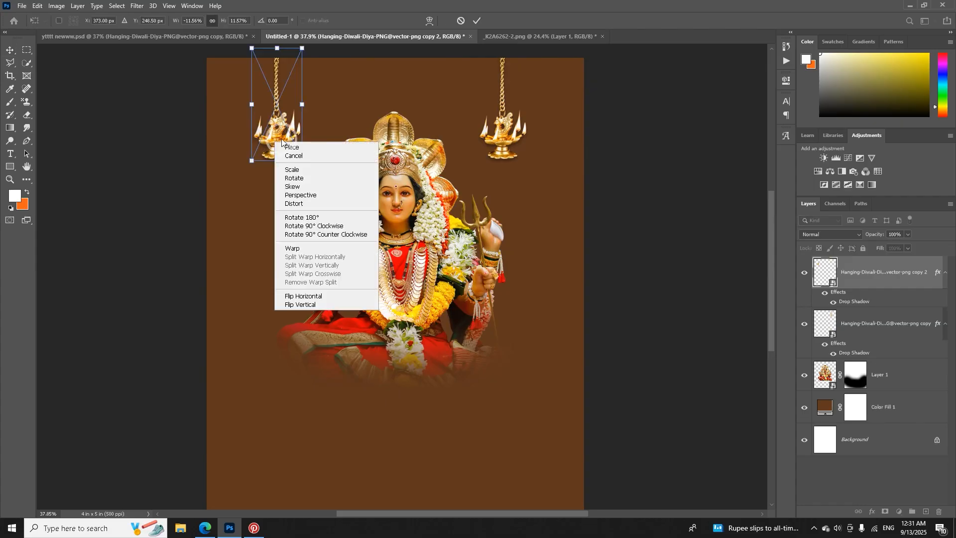
{"action": "left_click", "coordinate": [327, 298]}
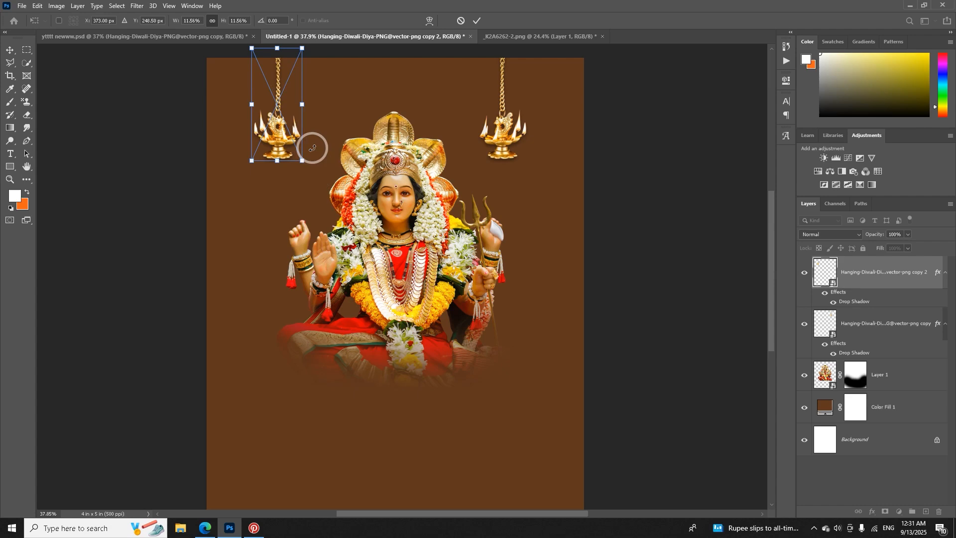
{"action": "left_click", "coordinate": [469, 30]}
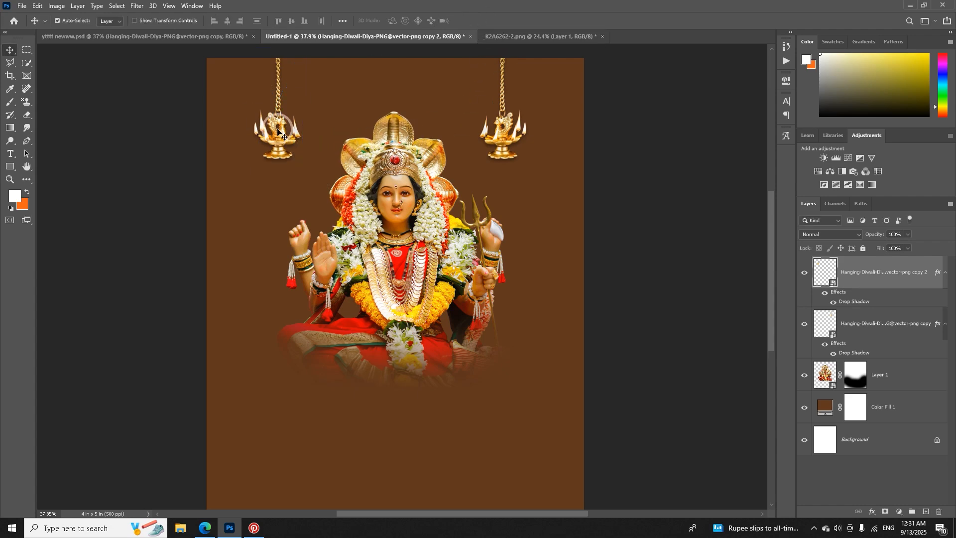
Step: Examine the hanging diyas up close with and without their drop shadow
{"action": "scroll", "coordinate": [278, 131], "scroll_direction": "down", "scroll_amount": 1}
{"action": "scroll", "coordinate": [518, 169], "scroll_direction": "up", "scroll_amount": 3}
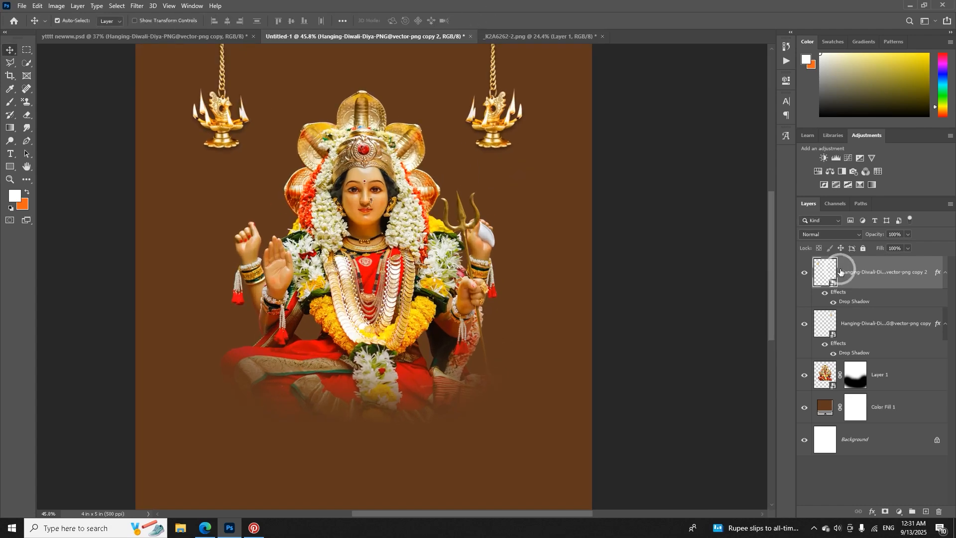
{"action": "scroll", "coordinate": [493, 142], "scroll_direction": "up", "scroll_amount": 5}
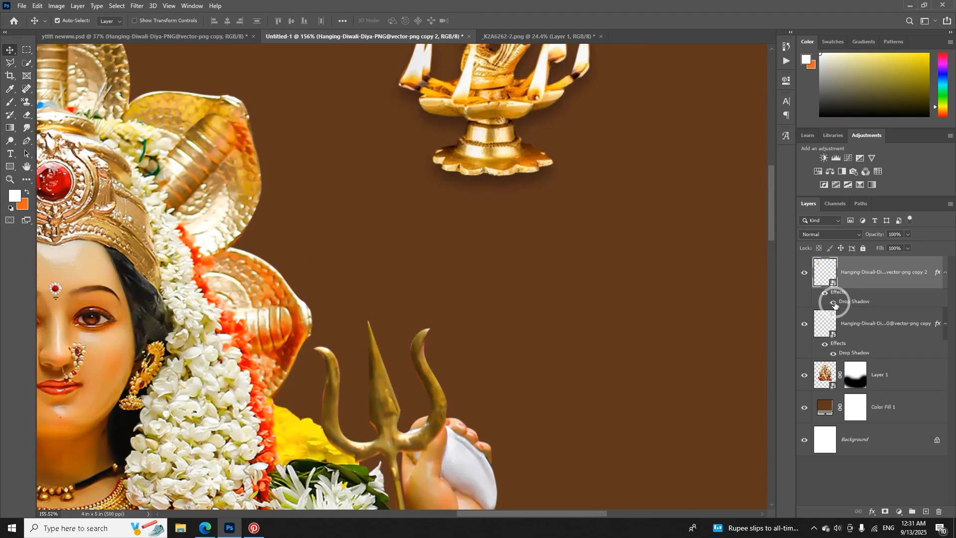
{"action": "scroll", "coordinate": [469, 220], "scroll_direction": "down", "scroll_amount": 5}
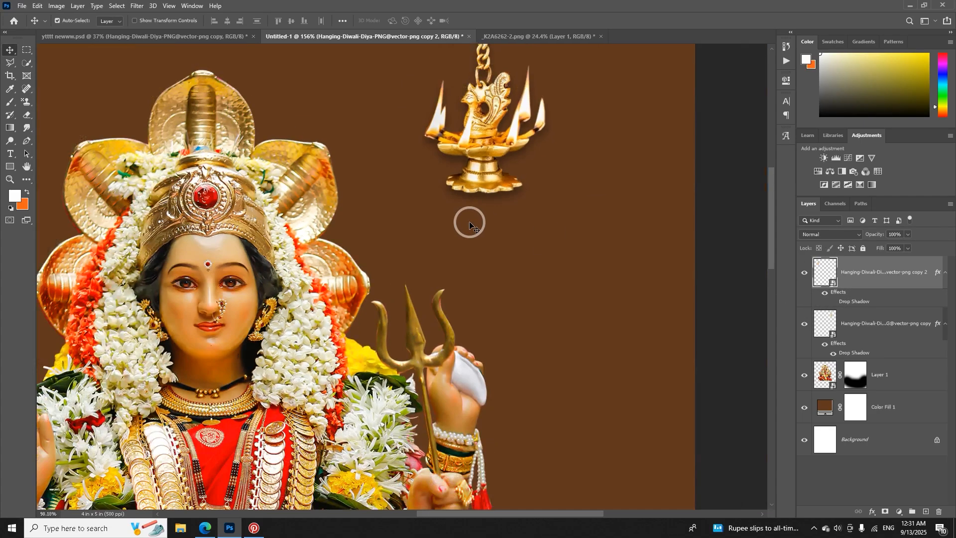
{"action": "scroll", "coordinate": [98, 184], "scroll_direction": "up", "scroll_amount": 5}
{"action": "left_click_drag", "start_coordinate": [98, 183], "coordinate": [188, 224]}
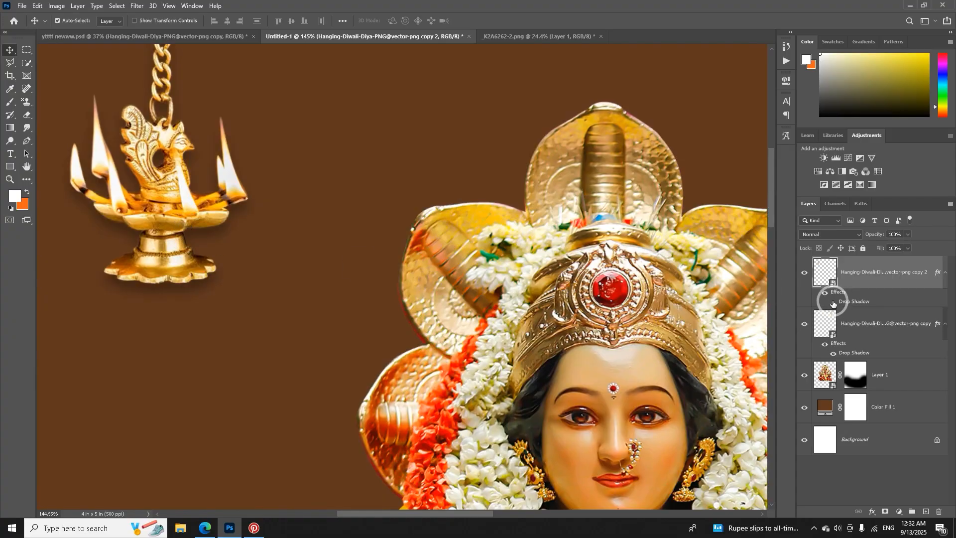
{"action": "scroll", "coordinate": [594, 271], "scroll_direction": "down", "scroll_amount": 3}
{"action": "scroll", "coordinate": [594, 271], "scroll_direction": "down", "scroll_amount": 4}
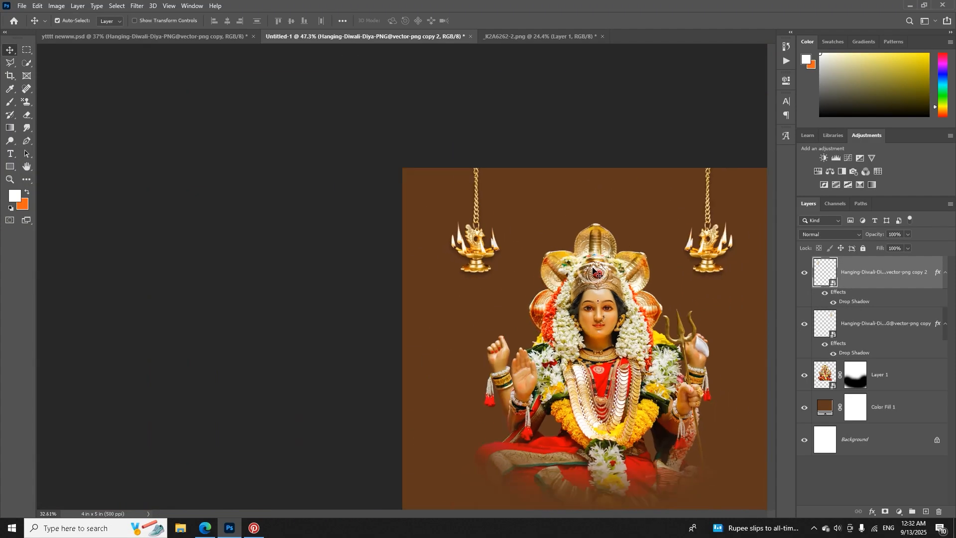
Step: Preview the left hanging diya's drop shadow effect in its layer style settings
{"action": "right_click", "coordinate": [891, 279]}
{"action": "left_click", "coordinate": [774, 100]}
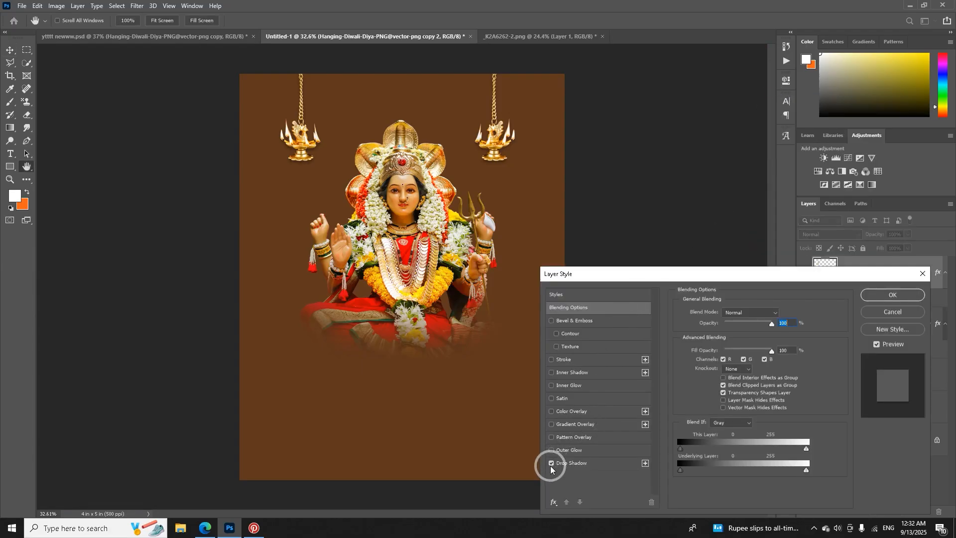
{"action": "left_click", "coordinate": [551, 463]}
{"action": "left_click", "coordinate": [915, 316]}
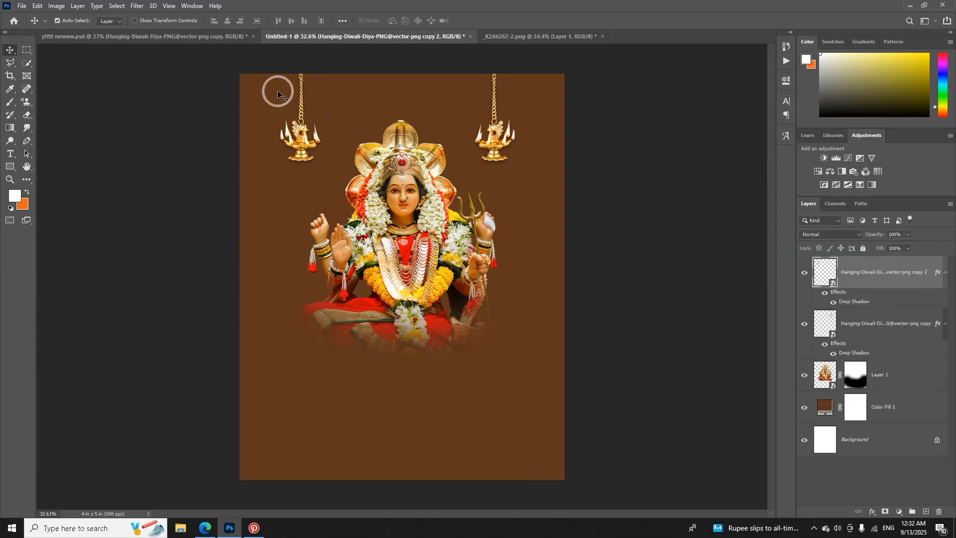
Step: Review the full finished poster in ytttt newww.psd and close that document
{"action": "left_click", "coordinate": [177, 37]}
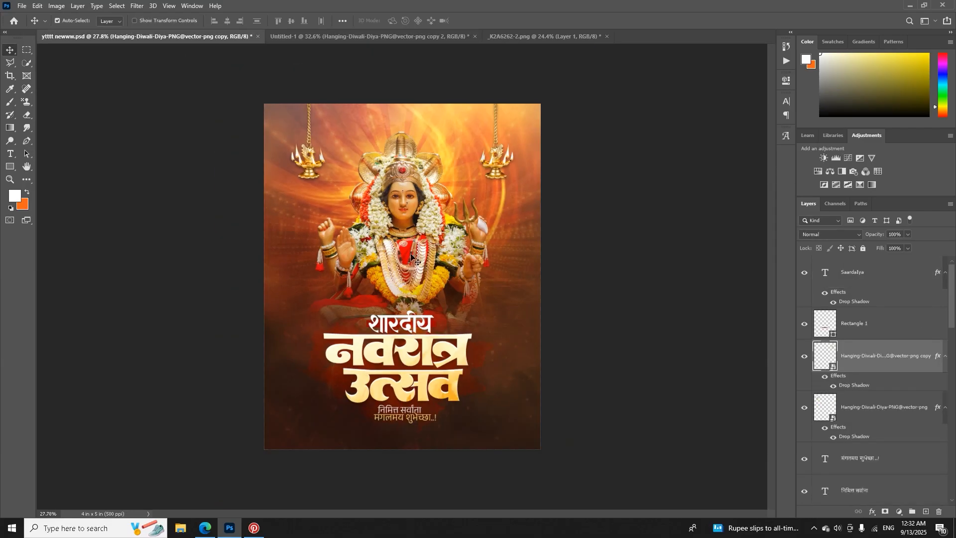
{"action": "key", "text": "ctrl+0"}
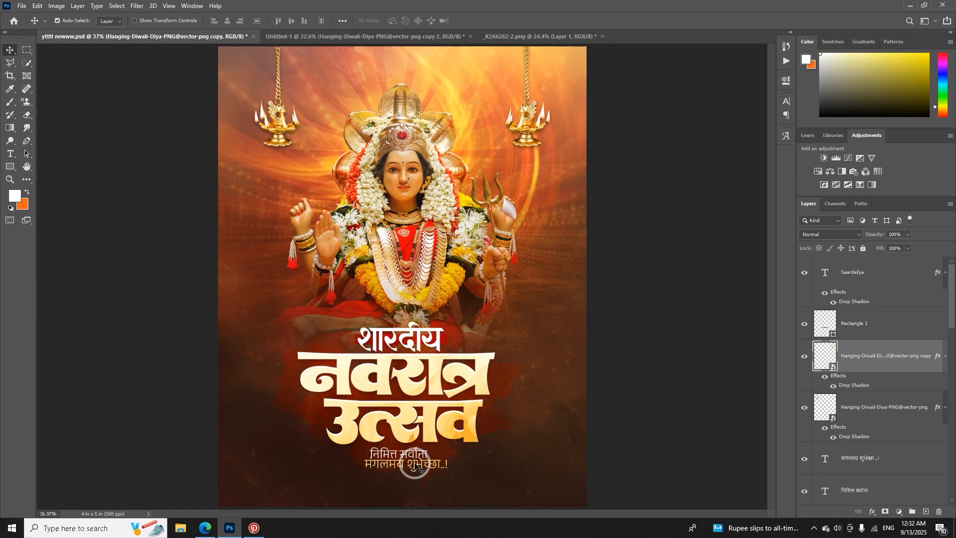
{"action": "scroll", "coordinate": [422, 469], "scroll_direction": "down", "scroll_amount": 2}
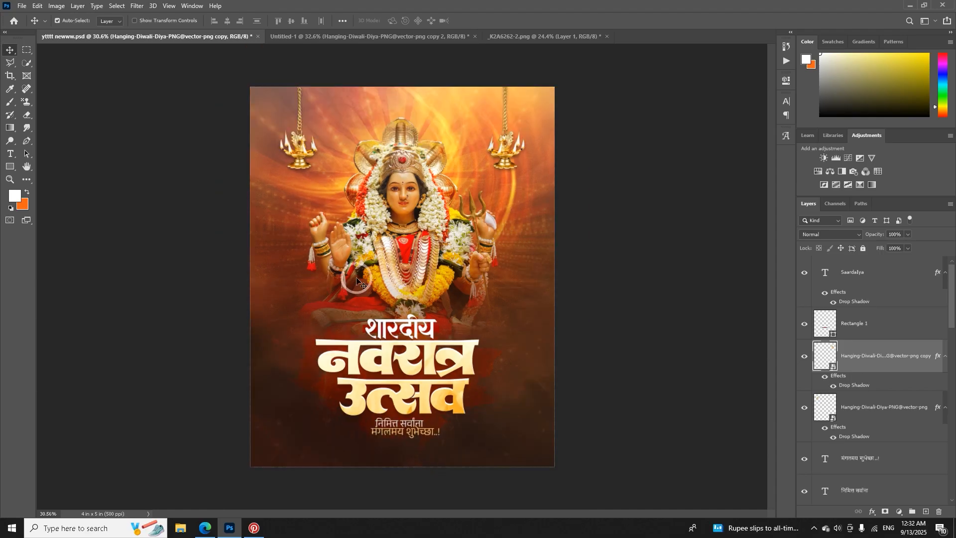
{"action": "left_click", "coordinate": [258, 38]}
{"action": "left_click", "coordinate": [468, 198]}
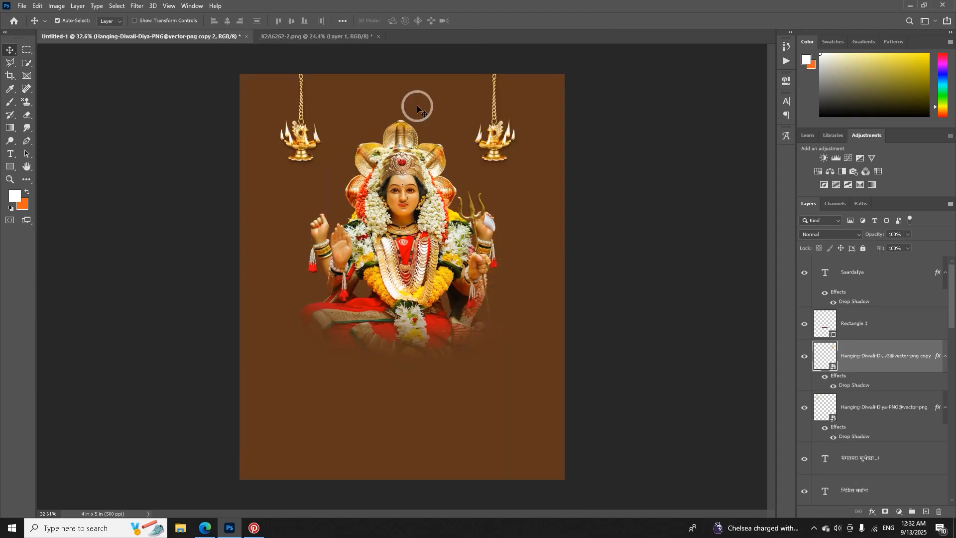
Step: Find and open the file navratr psd banner.psd from the saved design folders
{"action": "left_click", "coordinate": [22, 6]}
{"action": "left_click", "coordinate": [26, 26]}
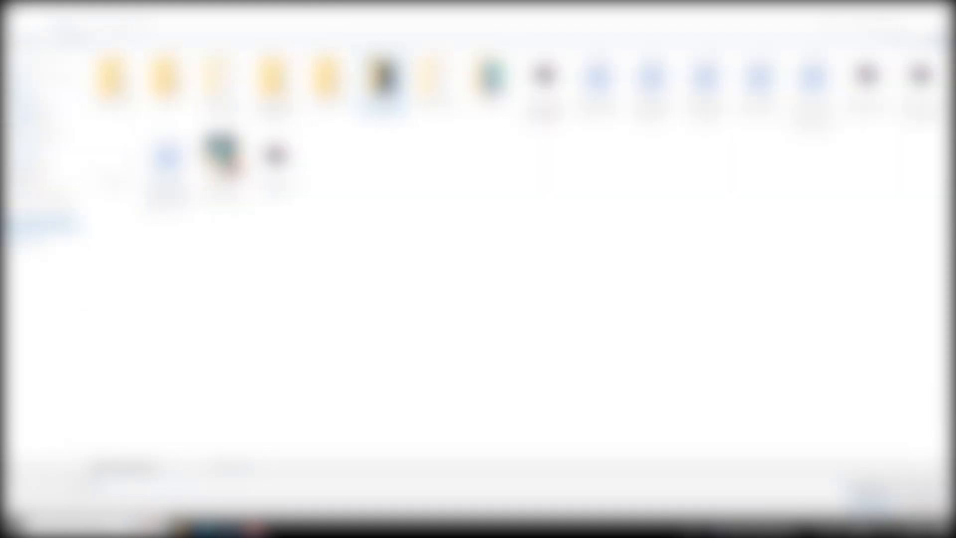
{"action": "double_click", "coordinate": [328, 84]}
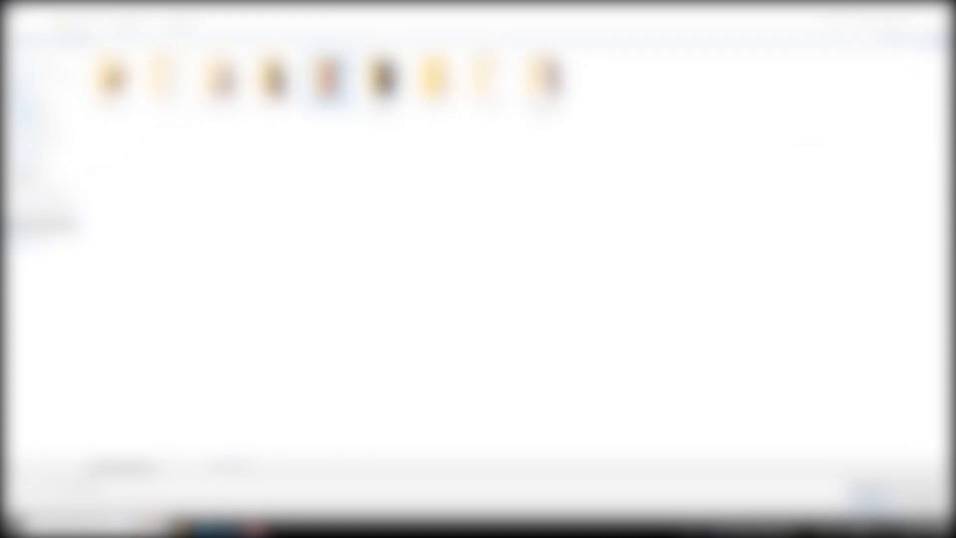
{"action": "double_click", "coordinate": [328, 82]}
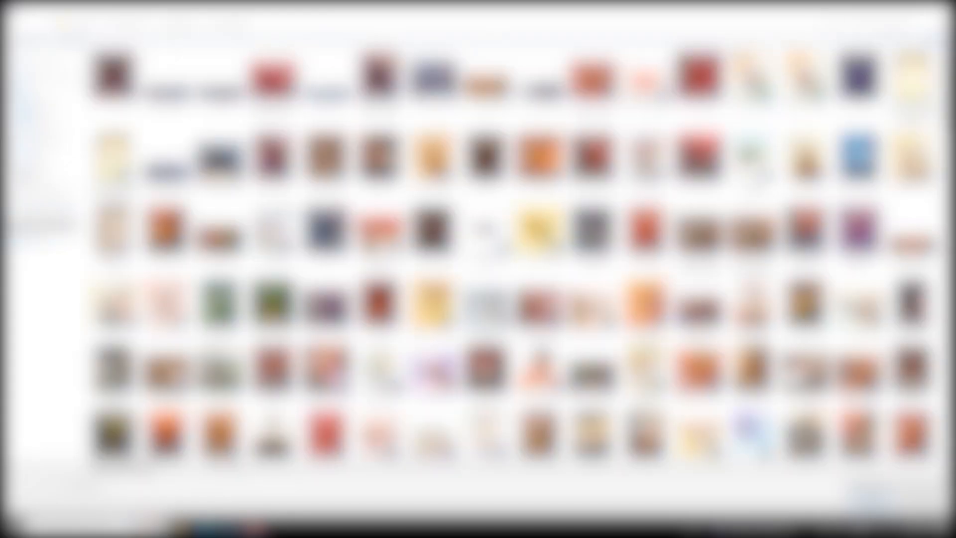
{"action": "type", "text": "..."}
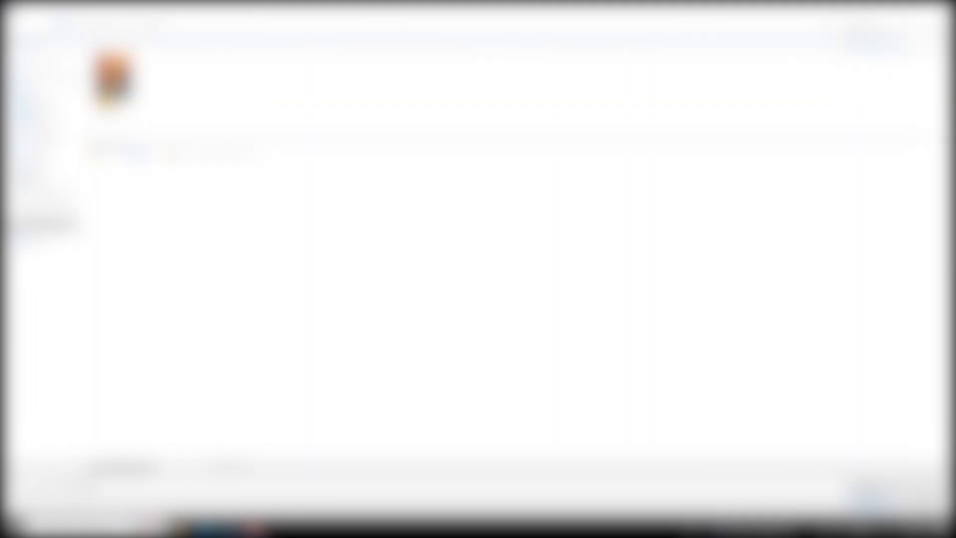
{"action": "double_click", "coordinate": [112, 85]}
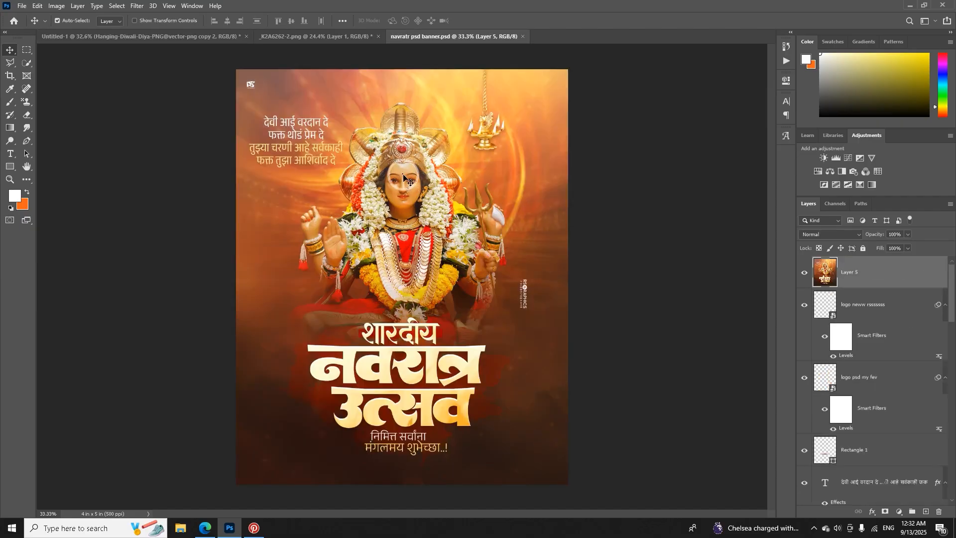
Step: Delete the left hanging diya from Untitled-1
{"action": "left_click", "coordinate": [226, 37]}
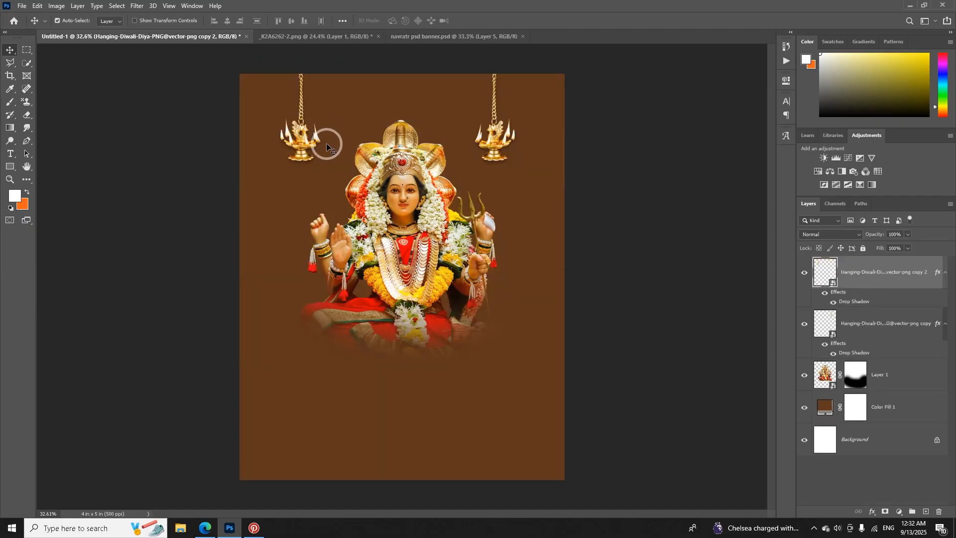
{"action": "key", "text": "Delete"}
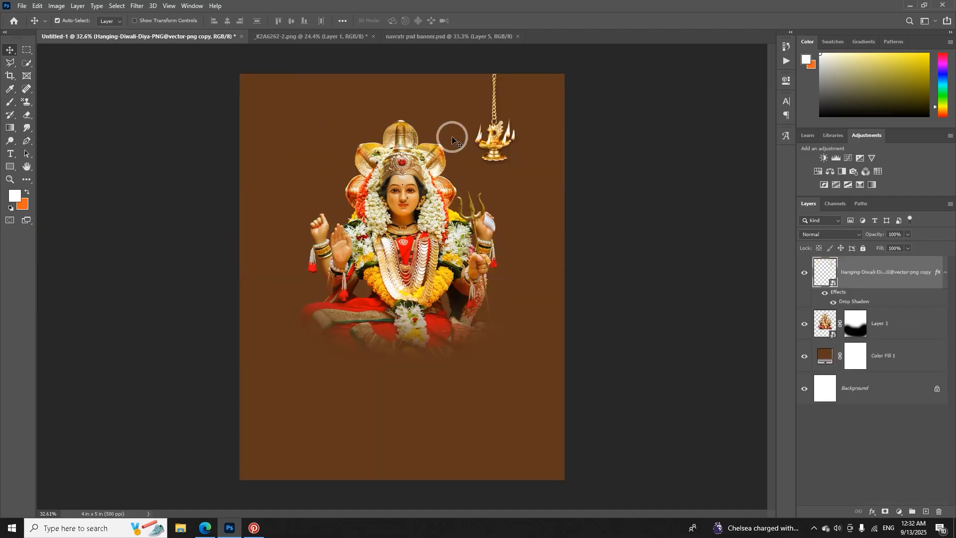
Step: Delete the flattened poster layer, Layer 5, that covers the editable layers in navratr psd banner.psd
{"action": "left_click", "coordinate": [424, 37]}
{"action": "scroll", "coordinate": [298, 105], "scroll_direction": "up", "scroll_amount": 3}
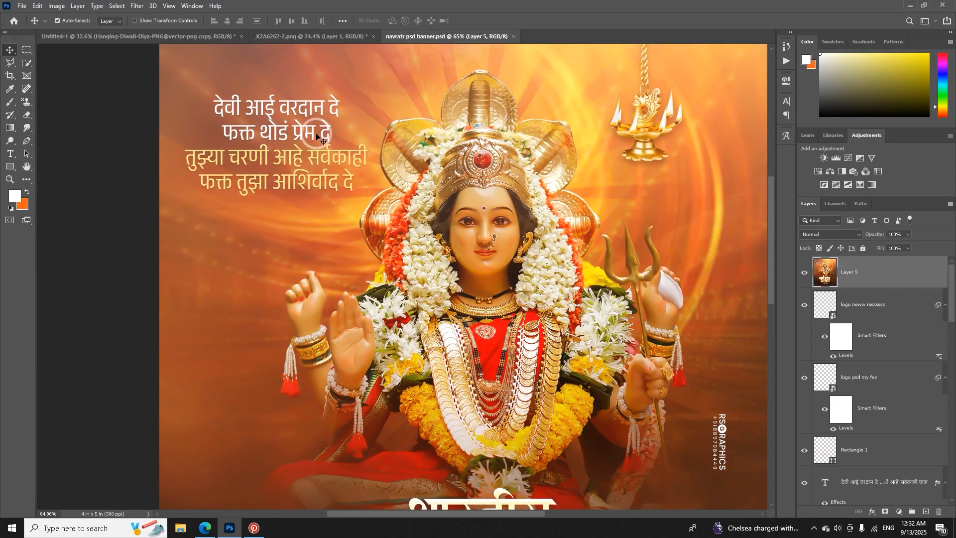
{"action": "key", "text": "Delete"}
Step: Compare tighter leading of 9 pt and 8 pt on the four-line Marathi verse, and set its leading to 11 pt
{"action": "double_click", "coordinate": [275, 131]}
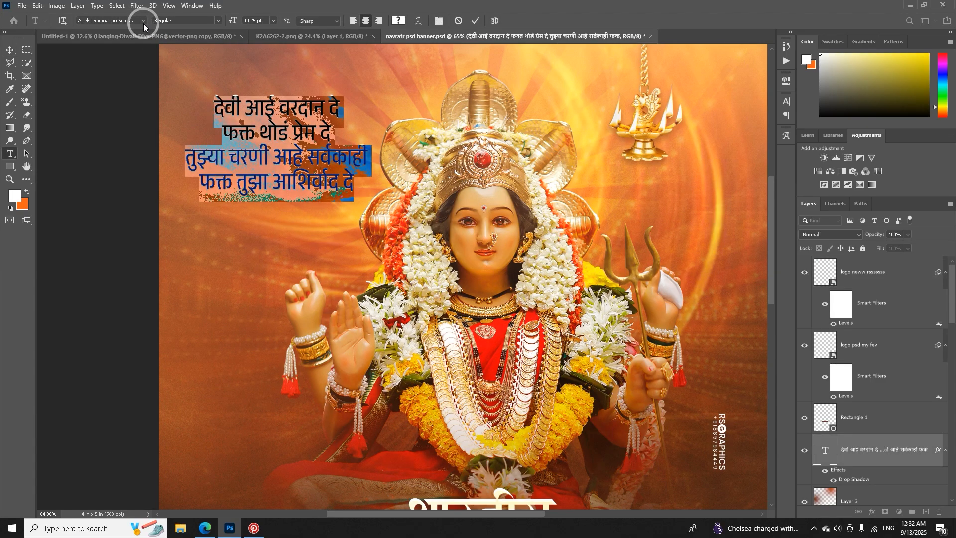
{"action": "left_click", "coordinate": [785, 102]}
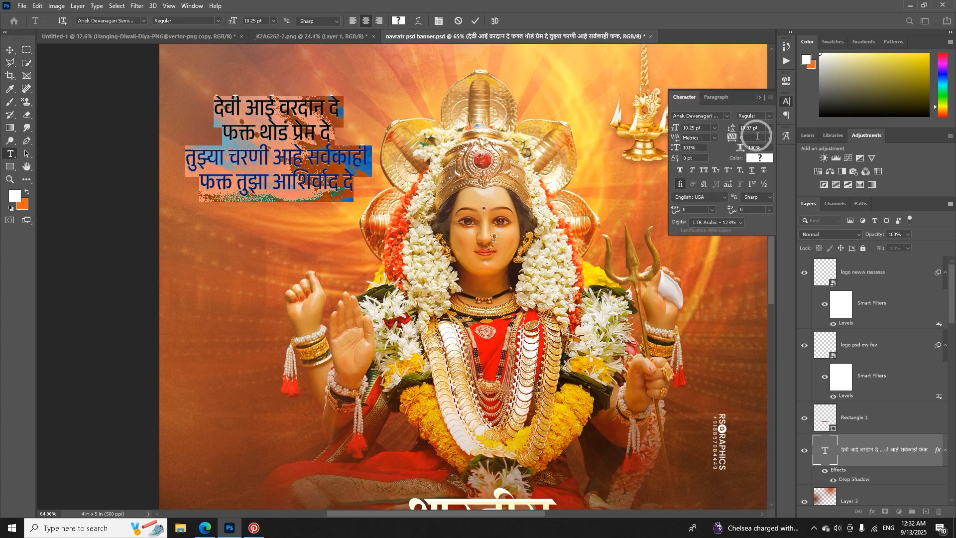
{"action": "scroll", "coordinate": [760, 128], "scroll_direction": "down", "scroll_amount": 2}
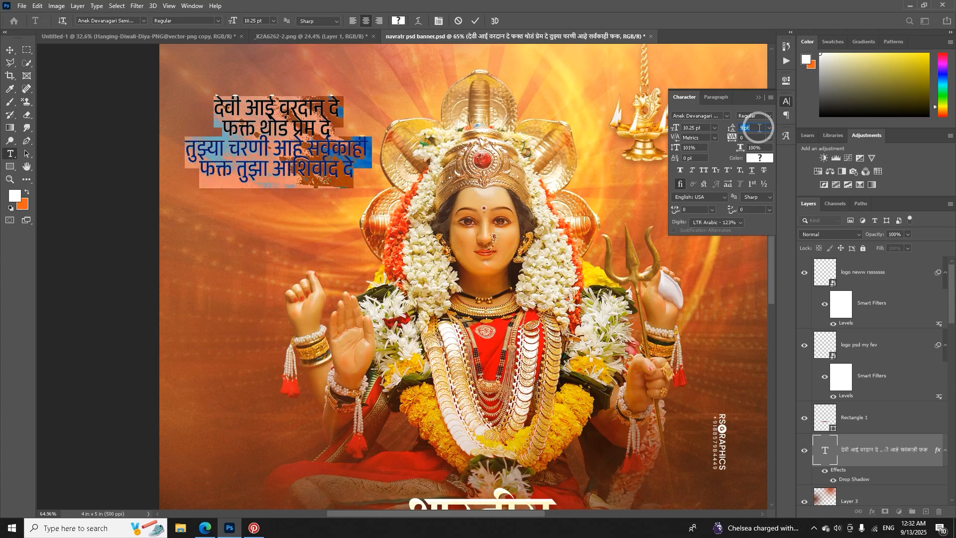
{"action": "scroll", "coordinate": [760, 128], "scroll_direction": "up", "scroll_amount": 2}
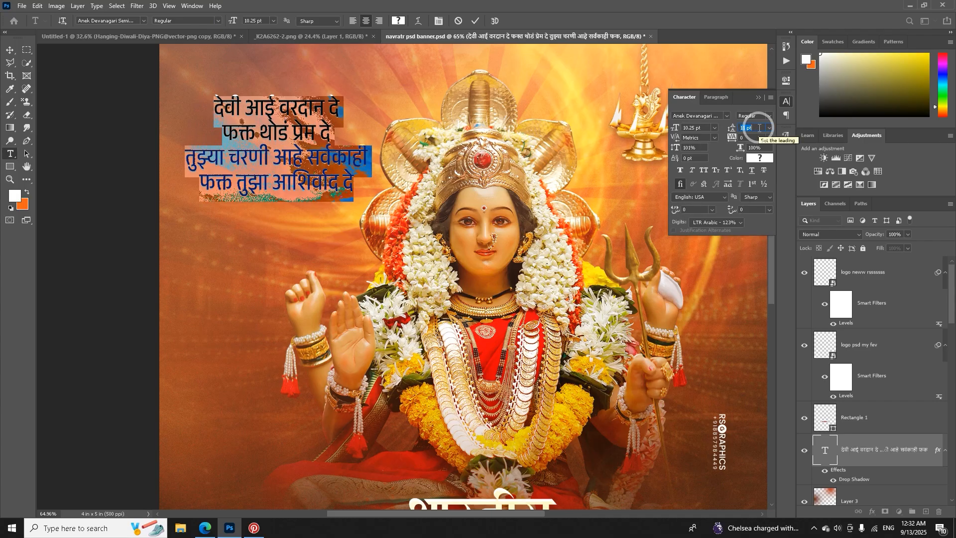
{"action": "scroll", "coordinate": [759, 128], "scroll_direction": "down", "scroll_amount": 3}
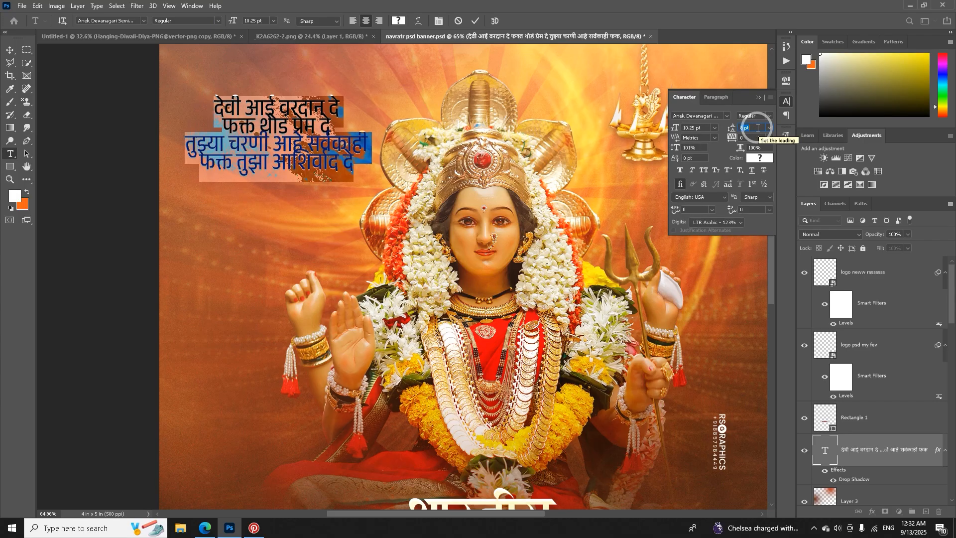
{"action": "scroll", "coordinate": [758, 128], "scroll_direction": "up", "scroll_amount": 3}
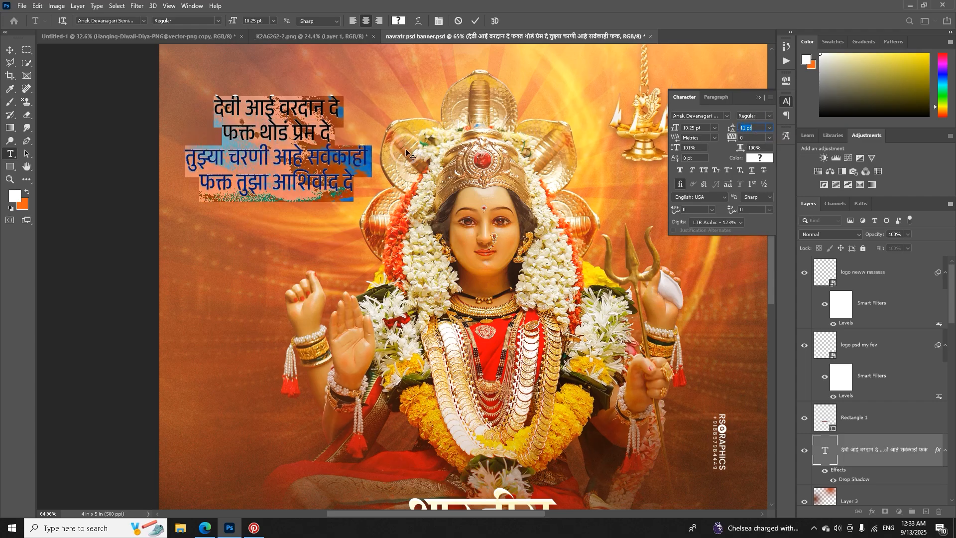
{"action": "left_click", "coordinate": [758, 97]}
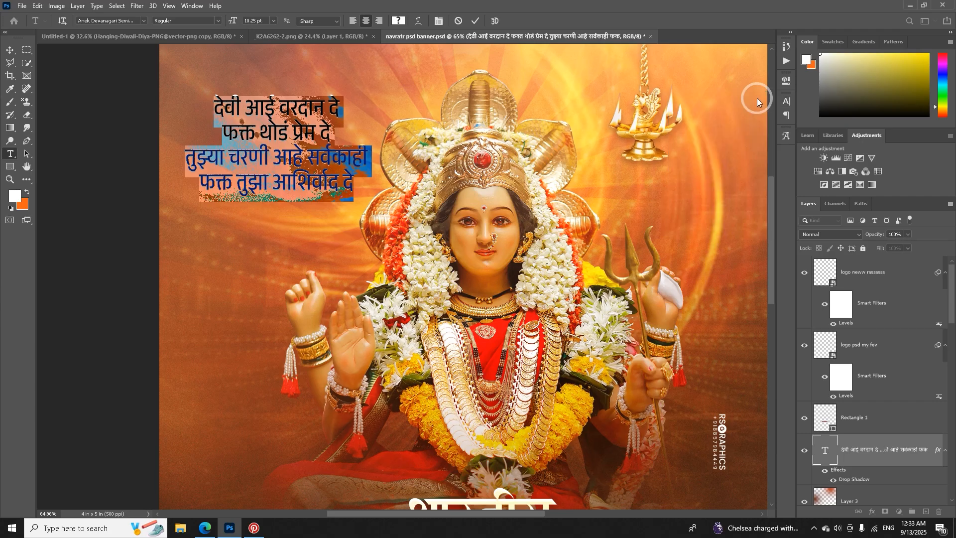
Step: Try the verse in the ExtraBold weight, set it back to Regular and commit the text edit
{"action": "left_click", "coordinate": [220, 22]}
{"action": "left_click", "coordinate": [199, 82]}
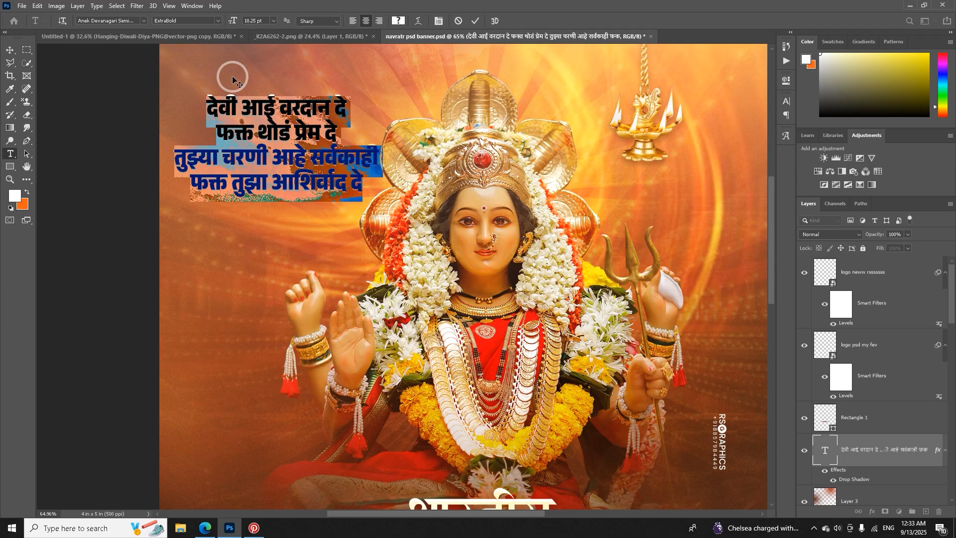
{"action": "left_click", "coordinate": [218, 21]}
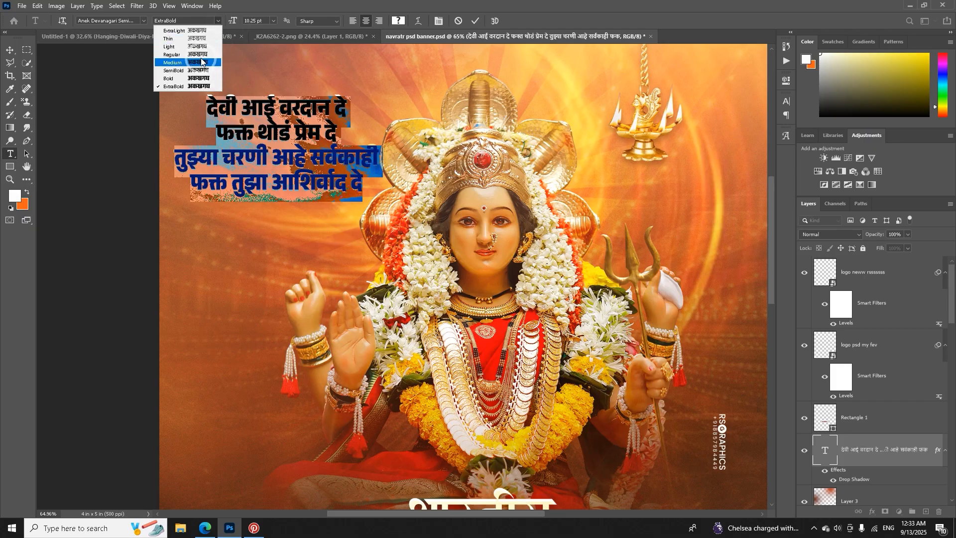
{"action": "left_click", "coordinate": [199, 54]}
{"action": "left_click", "coordinate": [476, 21]}
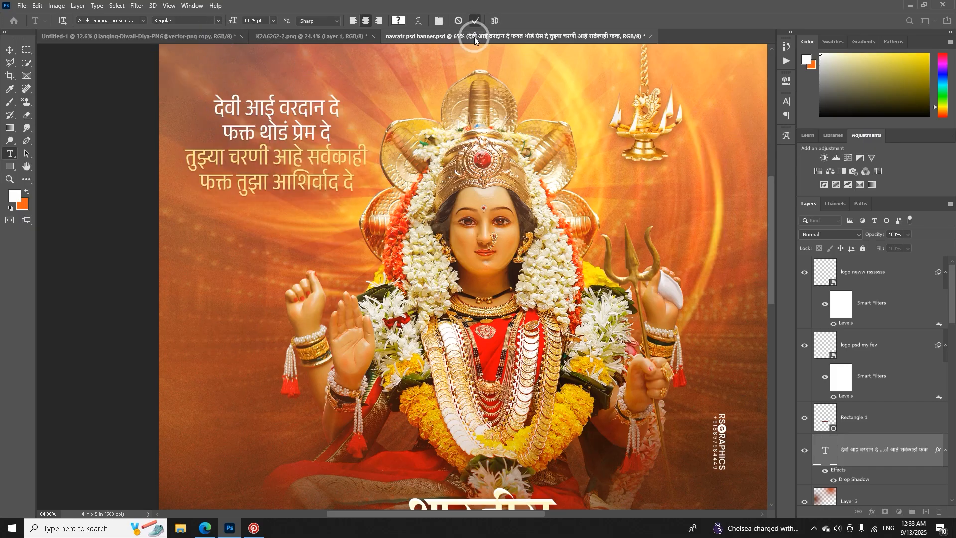
Step: Examine the banner's verse, title lettering and overall composition both up close and as a whole
{"action": "key", "text": "ctrl+0"}
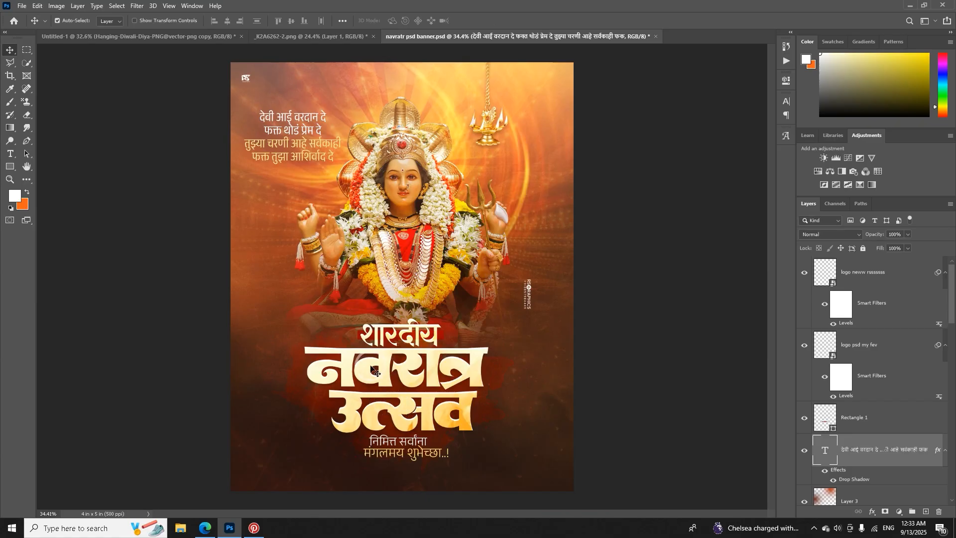
{"action": "scroll", "coordinate": [371, 369], "scroll_direction": "up", "scroll_amount": 2}
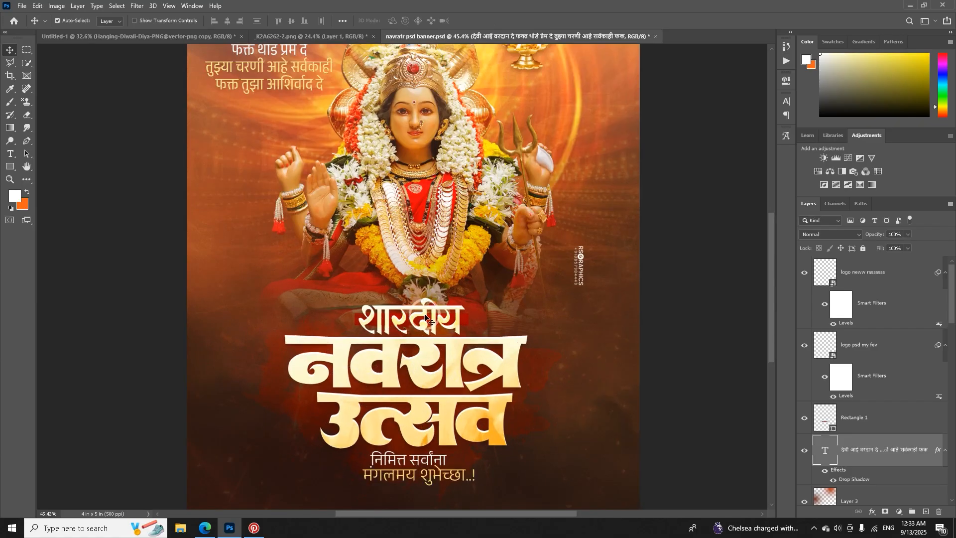
{"action": "scroll", "coordinate": [399, 468], "scroll_direction": "down", "scroll_amount": 2}
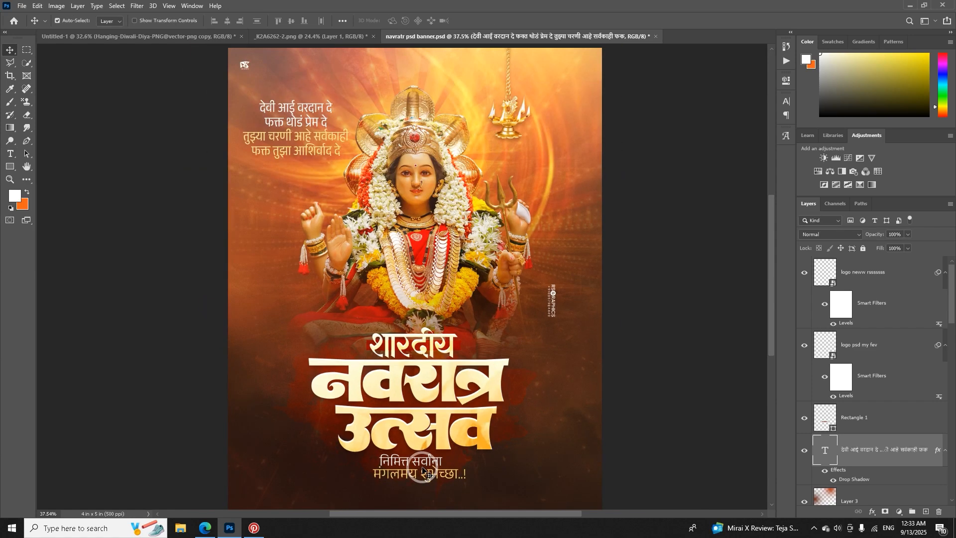
{"action": "scroll", "coordinate": [293, 120], "scroll_direction": "up", "scroll_amount": 5}
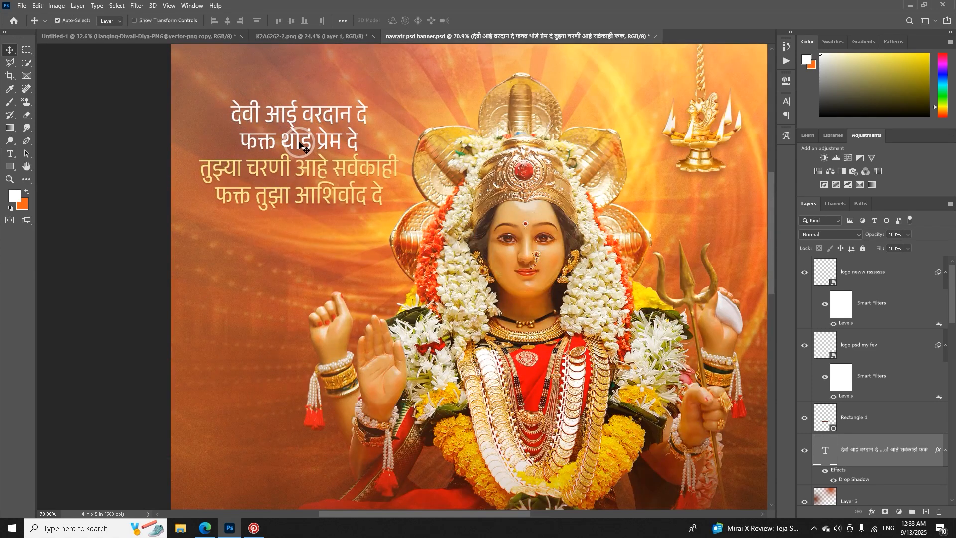
{"action": "scroll", "coordinate": [318, 153], "scroll_direction": "down", "scroll_amount": 5}
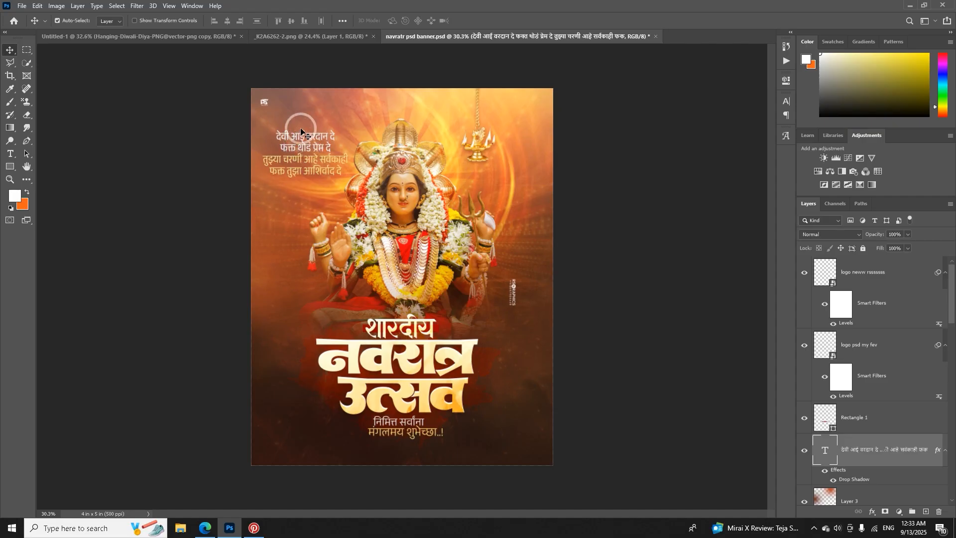
{"action": "scroll", "coordinate": [299, 130], "scroll_direction": "up", "scroll_amount": 3}
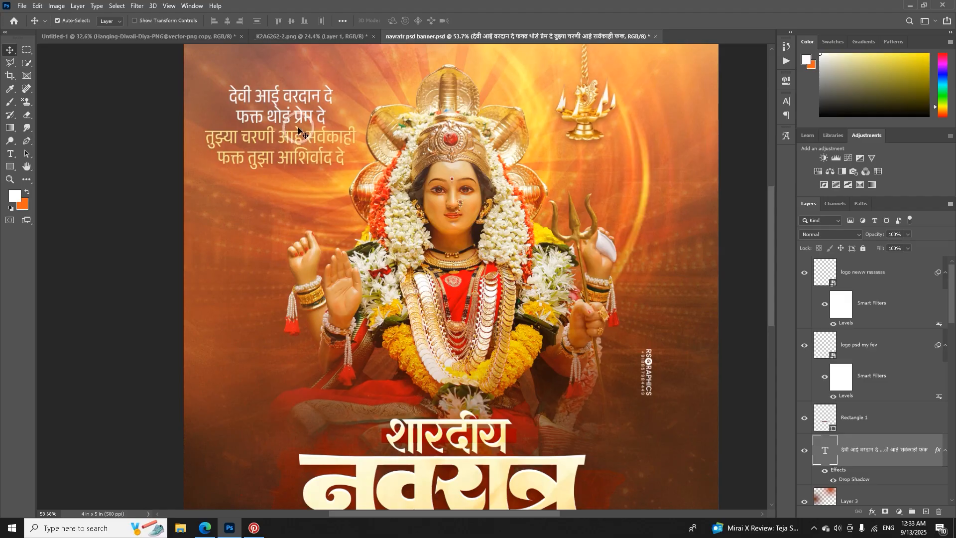
{"action": "scroll", "coordinate": [299, 131], "scroll_direction": "down", "scroll_amount": 3}
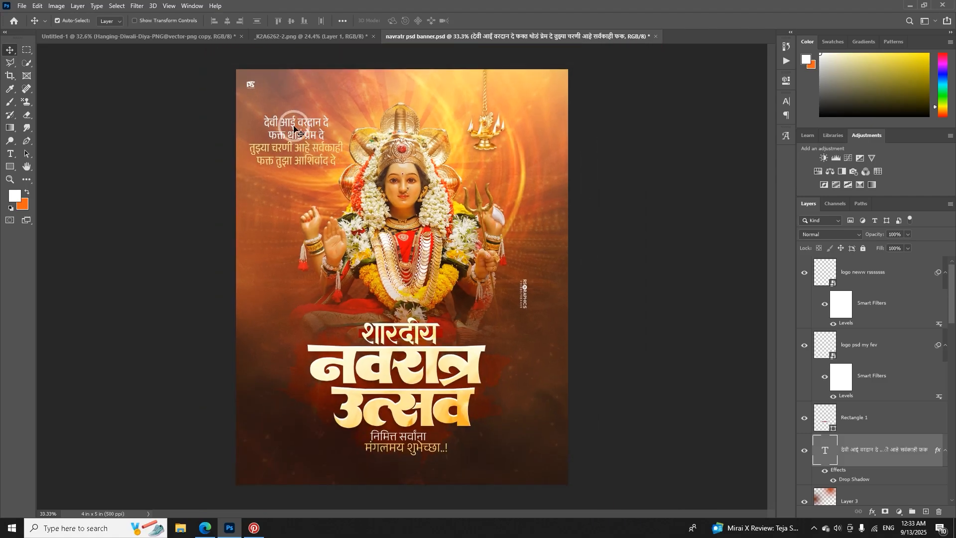
Step: Copy the Marathi verse into Untitled-1, place it left of the goddess's crown and scale it to about 92%
{"action": "left_click_drag", "start_coordinate": [294, 125], "coordinate": [302, 156]}
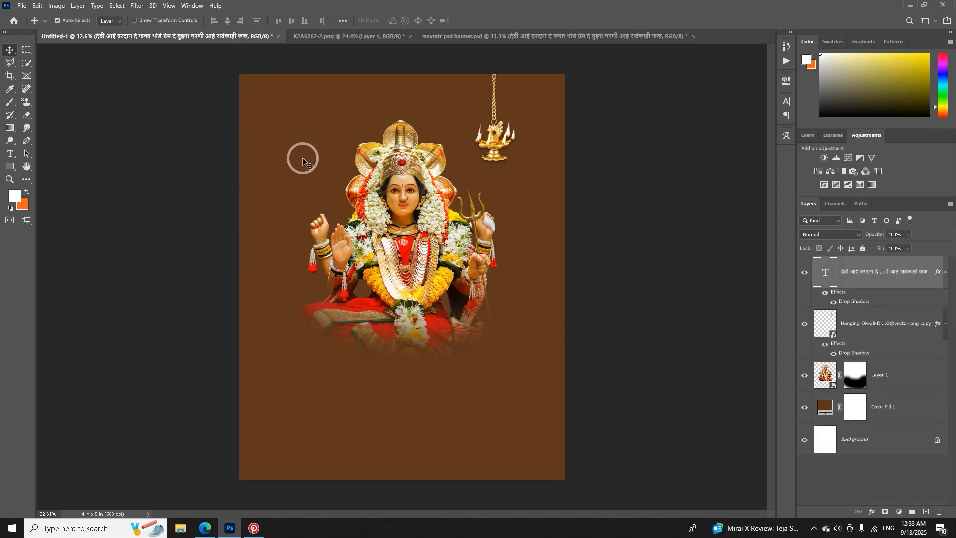
{"action": "key", "text": "ctrl+t"}
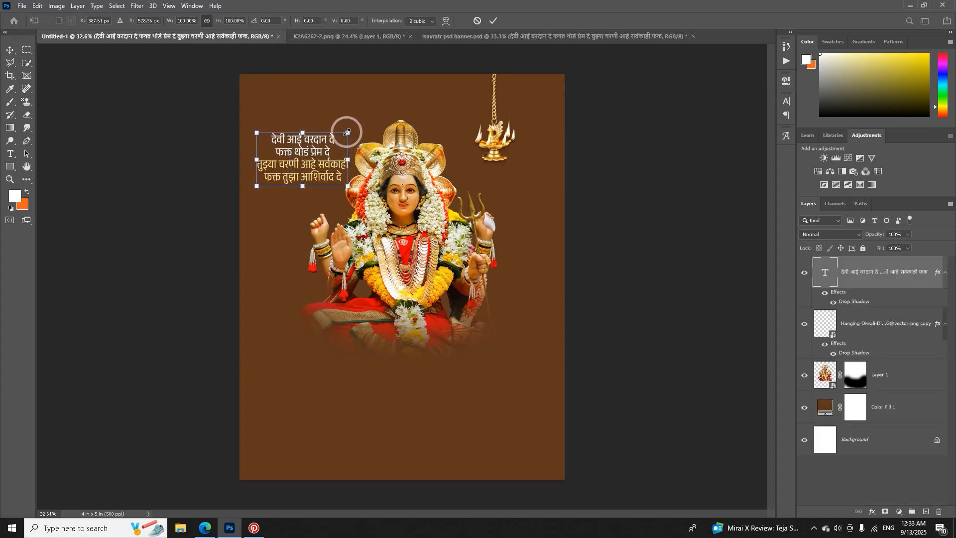
{"action": "left_click_drag", "start_coordinate": [347, 132], "coordinate": [344, 135]}
{"action": "scroll", "coordinate": [272, 139], "scroll_direction": "up", "scroll_amount": 5}
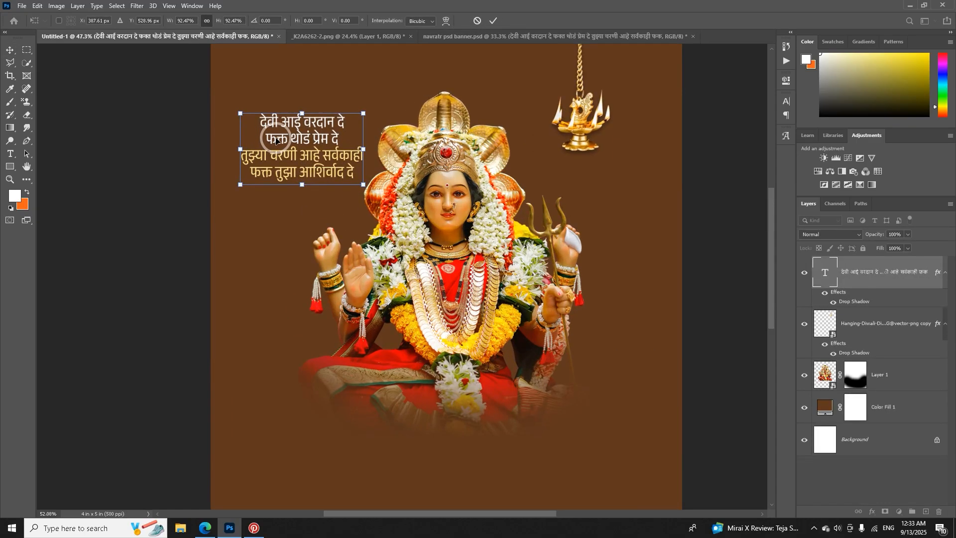
{"action": "scroll", "coordinate": [277, 140], "scroll_direction": "up", "scroll_amount": 3}
{"action": "left_click", "coordinate": [493, 20]}
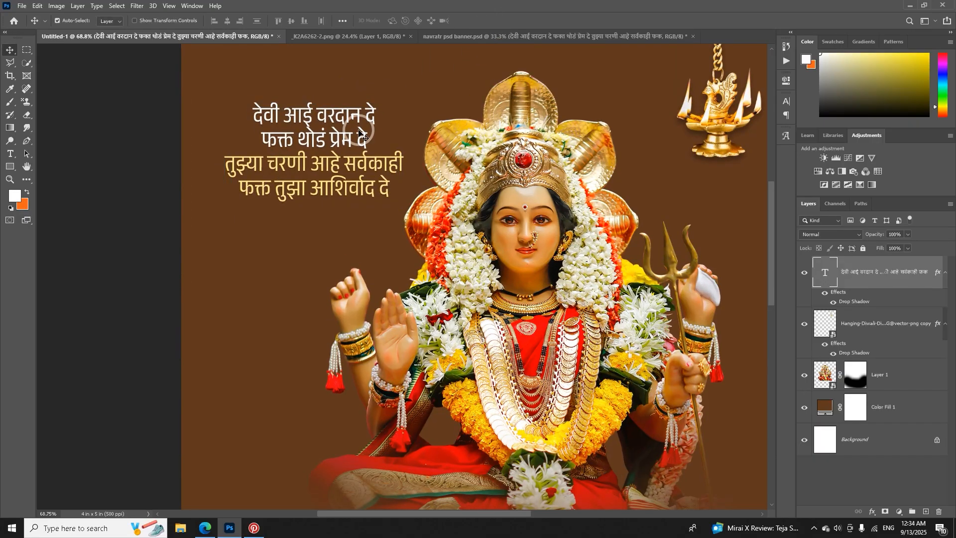
Step: Scale the Marathi verse beside the goddess's crown down slightly
{"action": "scroll", "coordinate": [373, 231], "scroll_direction": "down", "scroll_amount": 2}
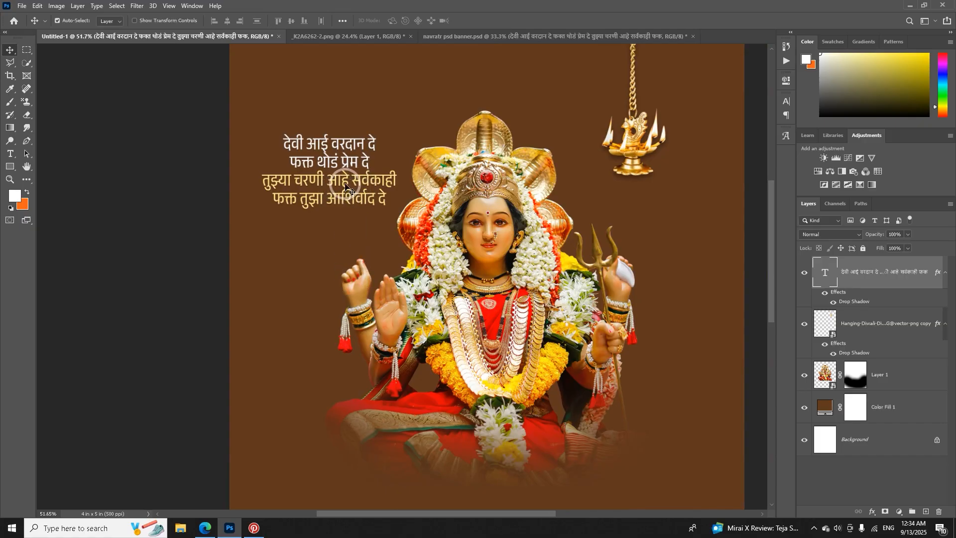
{"action": "scroll", "coordinate": [343, 184], "scroll_direction": "down", "scroll_amount": 2}
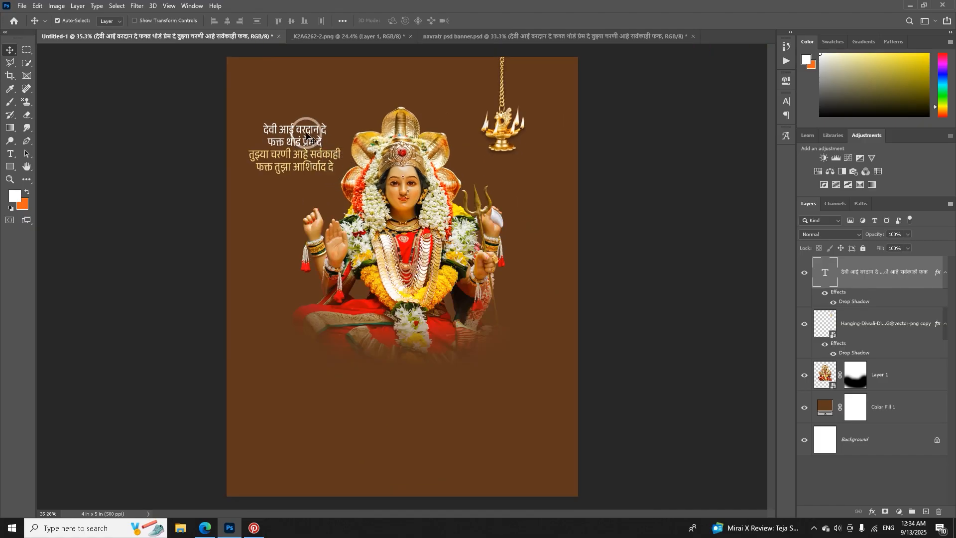
{"action": "key", "text": "ctrl+t"}
{"action": "mouse_move", "coordinate": [342, 118]}
{"action": "left_mouse_down"}
{"action": "mouse_move", "coordinate": [328, 130]}
{"action": "mouse_move", "coordinate": [339, 124]}
{"action": "left_mouse_up"}
{"action": "left_click", "coordinate": [488, 23]}
{"action": "scroll", "coordinate": [297, 142], "scroll_direction": "up", "scroll_amount": 4}
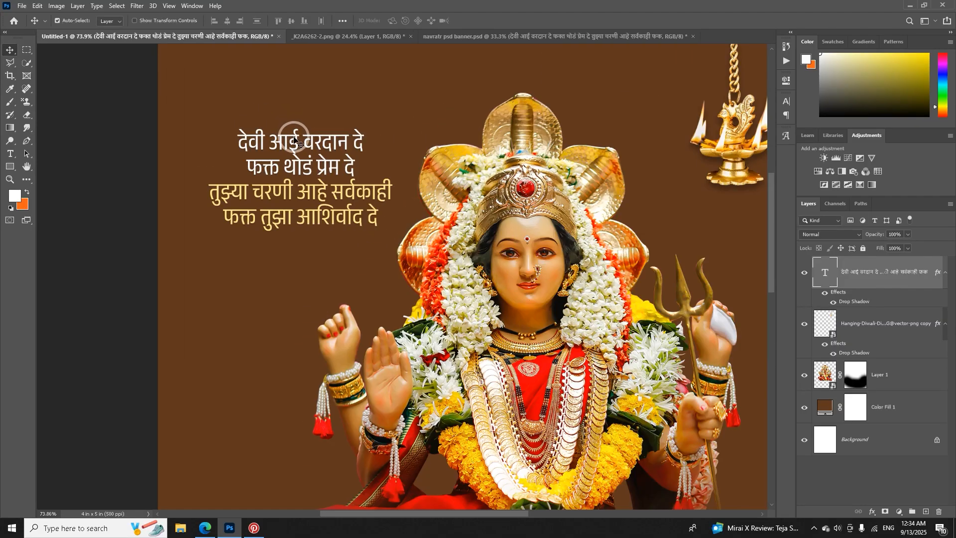
{"action": "key", "text": "ctrl+t"}
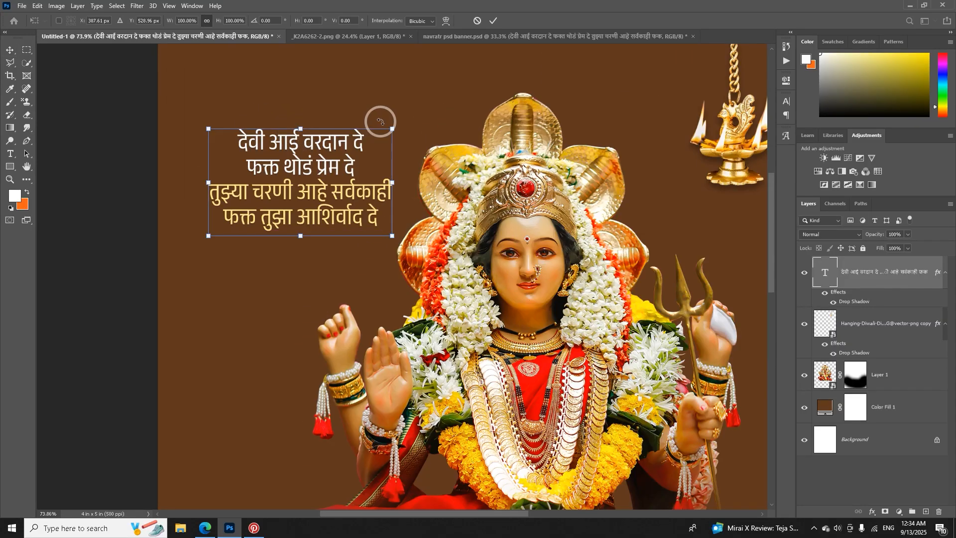
{"action": "left_click", "coordinate": [208, 23]}
{"action": "left_click_drag", "start_coordinate": [393, 129], "coordinate": [365, 163]}
{"action": "left_click", "coordinate": [477, 21]}
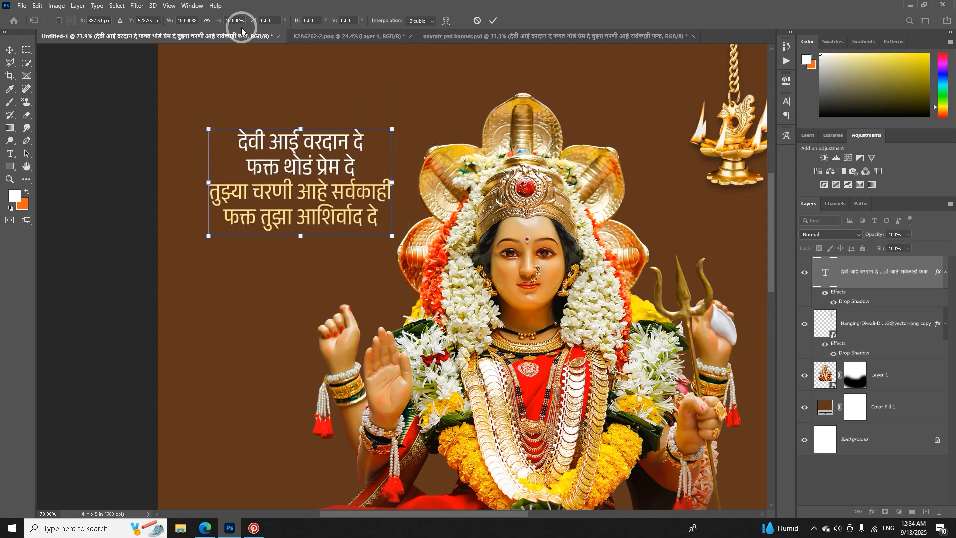
{"action": "left_click", "coordinate": [493, 21]}
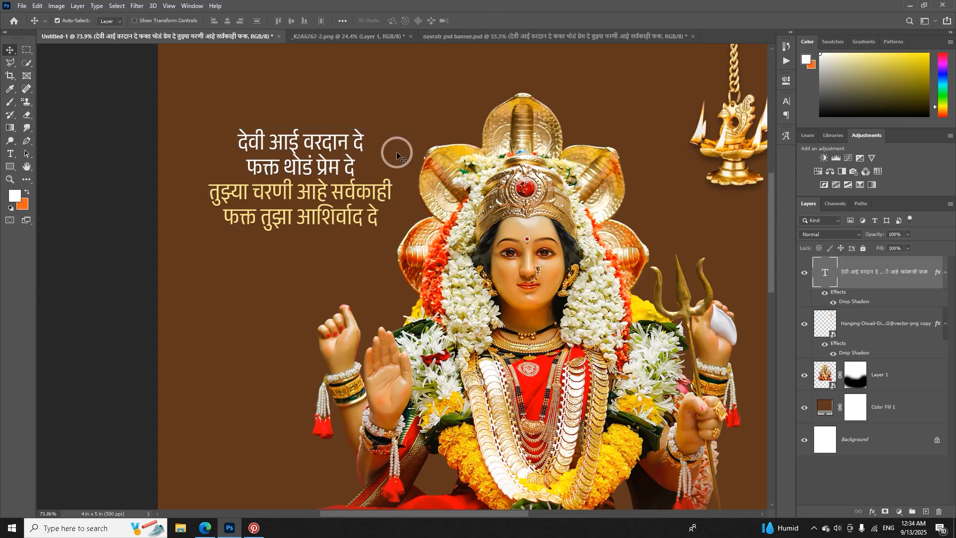
Step: Close the _K2A6262-2.png document with the goddess cut-out
{"action": "scroll", "coordinate": [397, 150], "scroll_direction": "down", "scroll_amount": 3}
{"action": "scroll", "coordinate": [397, 152], "scroll_direction": "down", "scroll_amount": 2}
{"action": "left_click", "coordinate": [354, 37]}
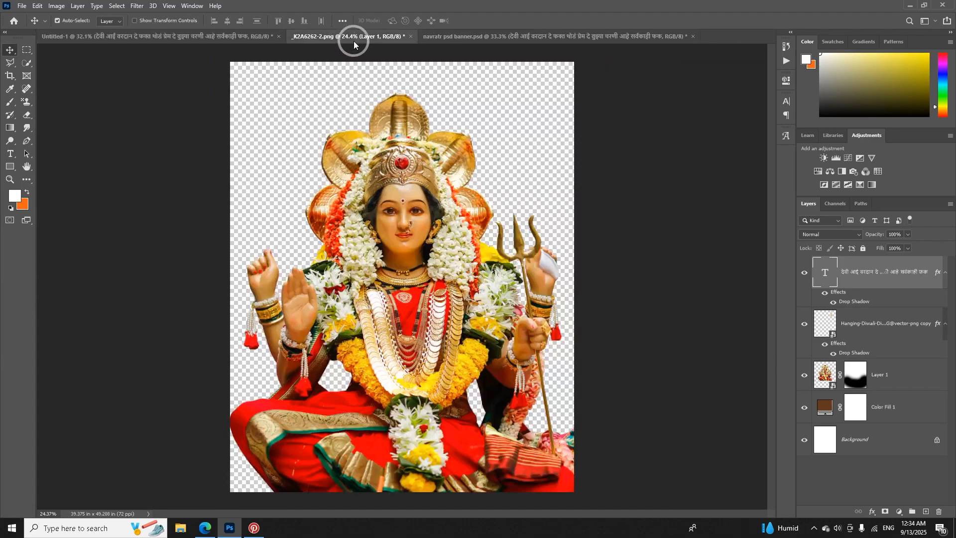
{"action": "left_click", "coordinate": [412, 37]}
{"action": "left_click", "coordinate": [474, 197]}
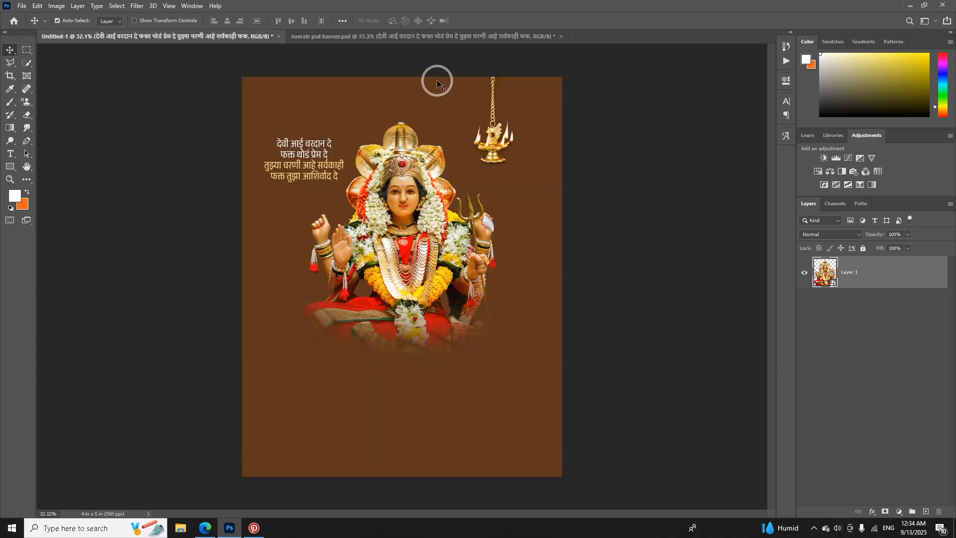
Step: In navratr psd banner.psd, delete the download (22) texture layer clipped to the title lettering group
{"action": "left_click", "coordinate": [414, 38]}
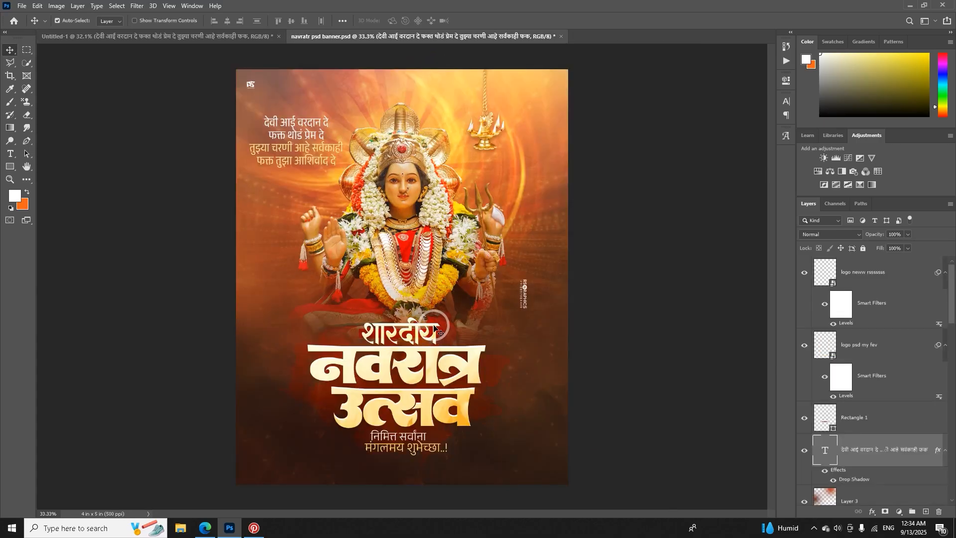
{"action": "left_click", "coordinate": [434, 326]}
{"action": "left_click", "coordinate": [451, 358], "text": "shift"}
{"action": "scroll", "coordinate": [924, 500], "scroll_direction": "down", "scroll_amount": 3}
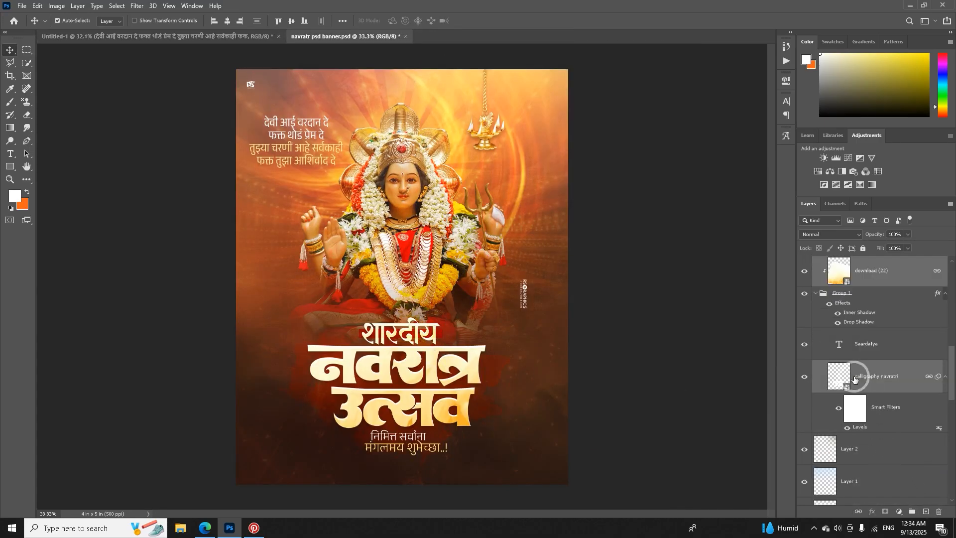
{"action": "left_click", "coordinate": [808, 320]}
{"action": "left_click", "coordinate": [808, 298]}
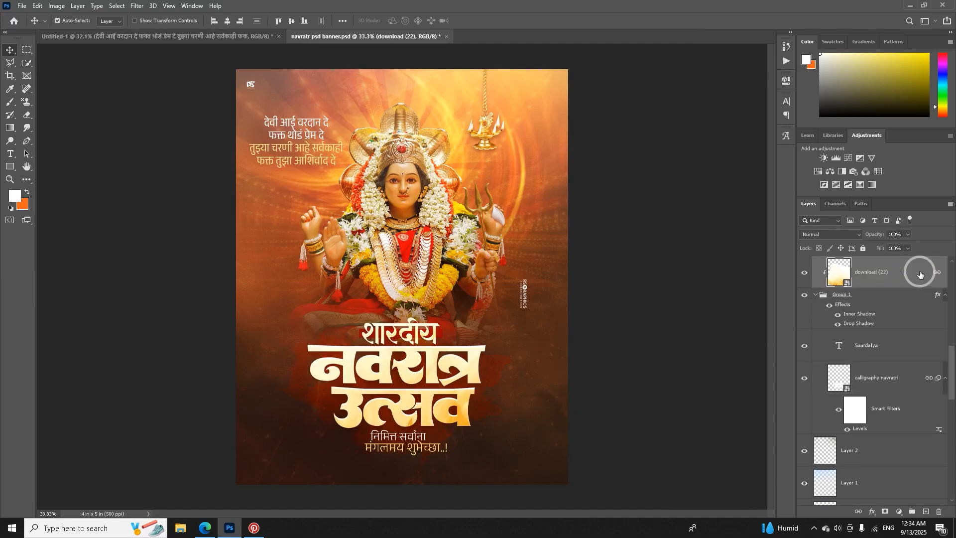
{"action": "key", "text": "Delete"}
Step: Copy the नवरात्र उत्सव calligraphy layer from the banner into Untitled-1 and place it centred below the goddess
{"action": "left_click_drag", "start_coordinate": [423, 355], "coordinate": [258, 61]}
{"action": "key", "text": "ctrl+z"}
{"action": "key", "text": "ctrl+z"}
{"action": "mouse_move", "coordinate": [408, 388]}
{"action": "left_mouse_down"}
{"action": "mouse_move", "coordinate": [404, 362]}
{"action": "mouse_move", "coordinate": [407, 371]}
{"action": "left_mouse_up"}
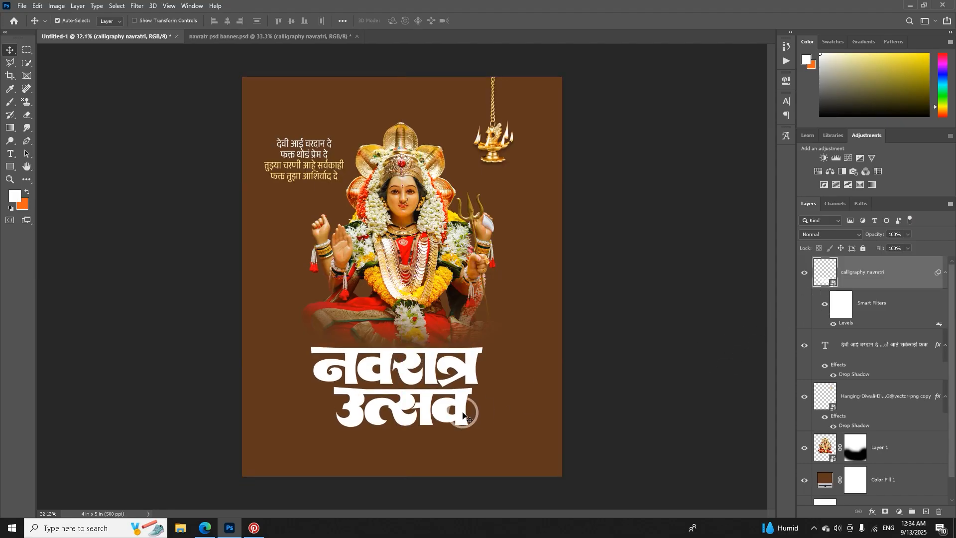
Step: Shift the goddess, the Marathi verse and the नवरात्र उत्सव calligraphy slightly upward on the Untitled-1 canvas
{"action": "left_click", "coordinate": [583, 346]}
{"action": "left_click_drag", "start_coordinate": [398, 233], "coordinate": [398, 212]}
{"action": "left_click_drag", "start_coordinate": [320, 132], "coordinate": [318, 126]}
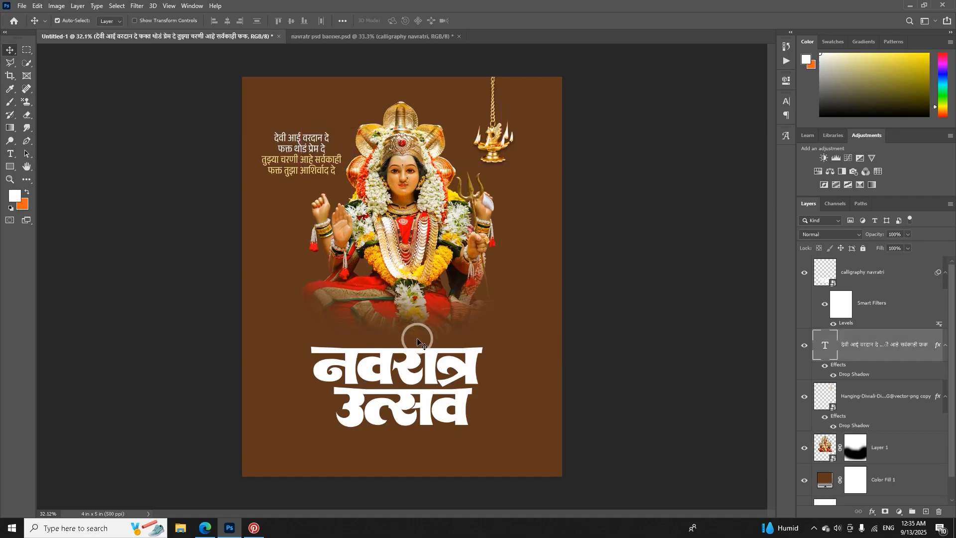
{"action": "left_click_drag", "start_coordinate": [417, 364], "coordinate": [417, 350]}
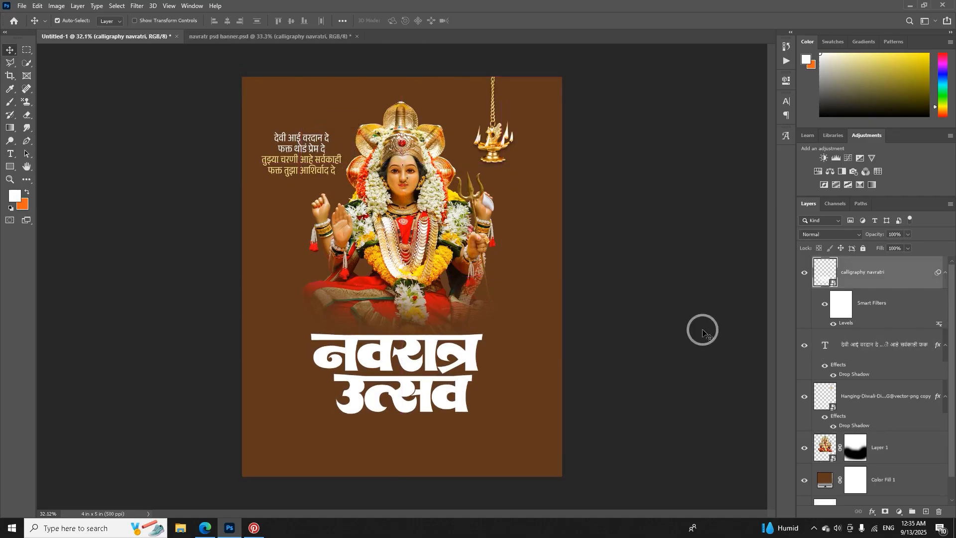
{"action": "left_click", "coordinate": [702, 330]}
Step: Examine the title calligraphy up close, with its Levels filter and visibility toggled, and its source artwork calligraphy navratri1.ai in Illustrator
{"action": "scroll", "coordinate": [380, 399], "scroll_direction": "up", "scroll_amount": 2}
{"action": "scroll", "coordinate": [380, 404], "scroll_direction": "up", "scroll_amount": 10}
{"action": "left_click", "coordinate": [442, 369]}
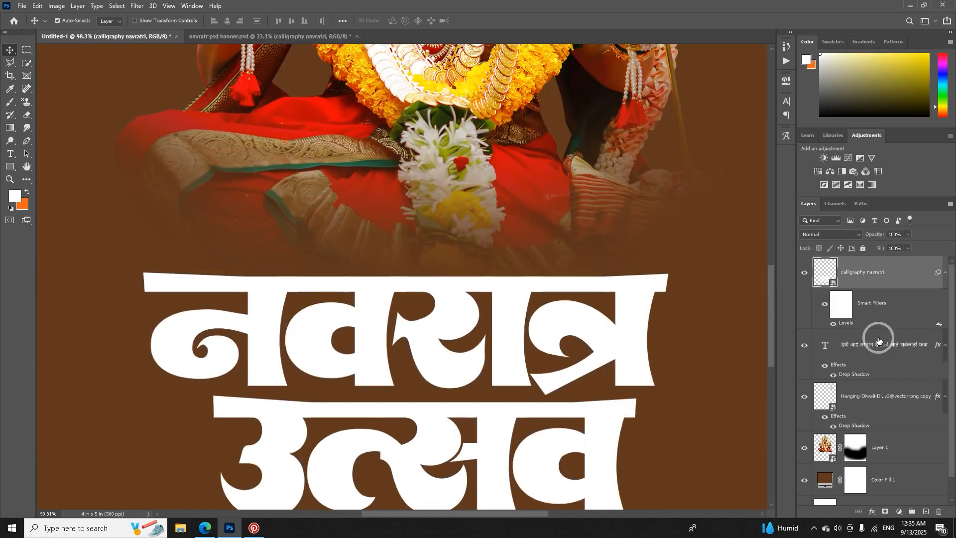
{"action": "left_click", "coordinate": [277, 37]}
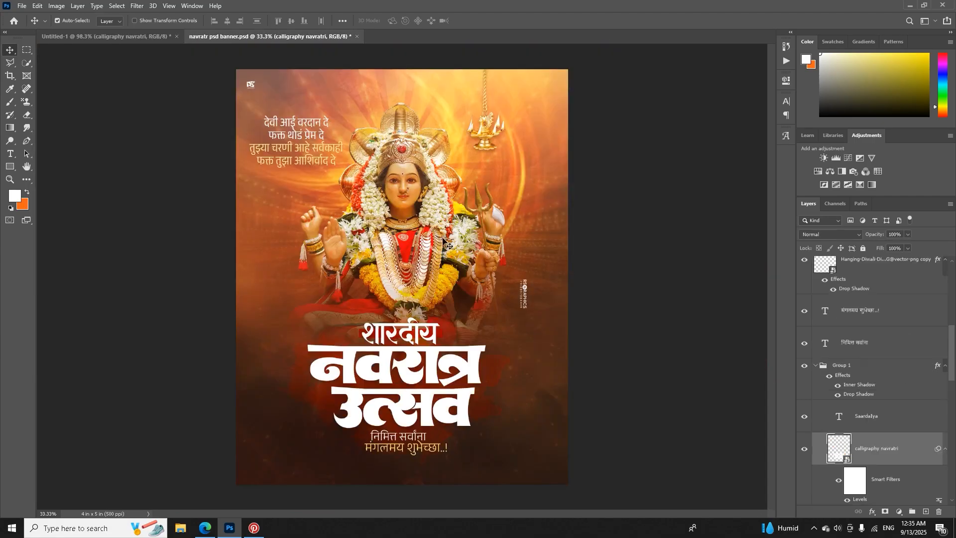
{"action": "scroll", "coordinate": [882, 419], "scroll_direction": "down", "scroll_amount": 3}
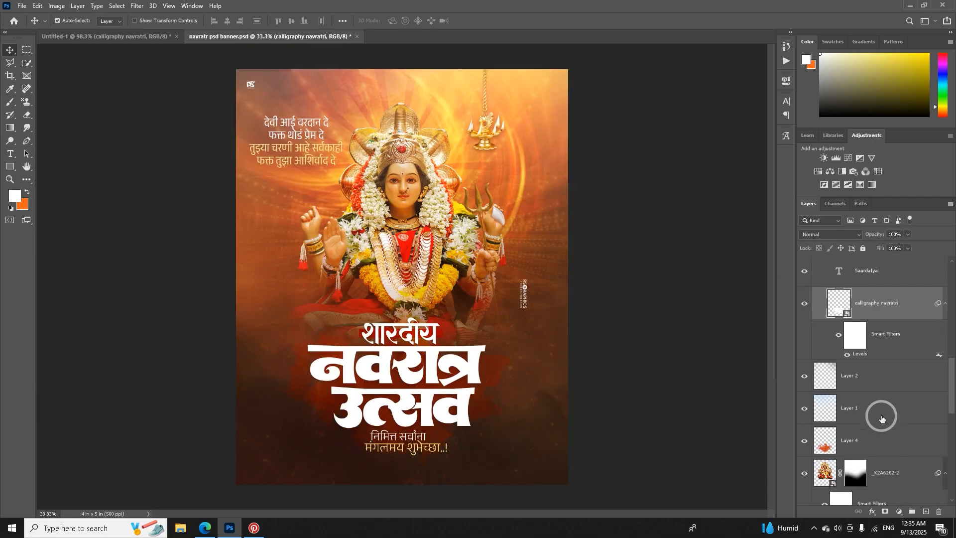
{"action": "left_click", "coordinate": [847, 354]}
{"action": "left_click", "coordinate": [847, 355]}
{"action": "scroll", "coordinate": [420, 358], "scroll_direction": "up", "scroll_amount": 7}
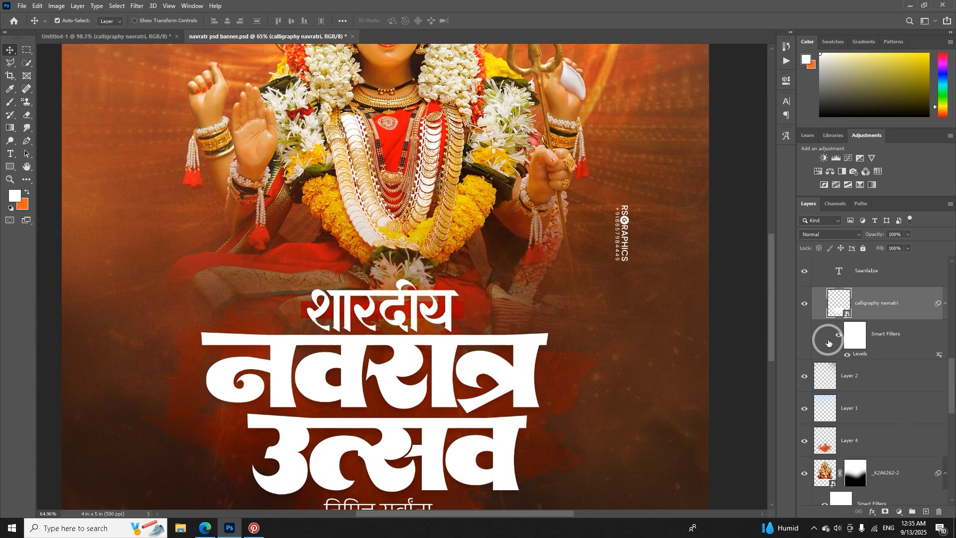
{"action": "left_click", "coordinate": [804, 303]}
{"action": "left_click", "coordinate": [805, 303]}
{"action": "scroll", "coordinate": [480, 405], "scroll_direction": "up", "scroll_amount": 8}
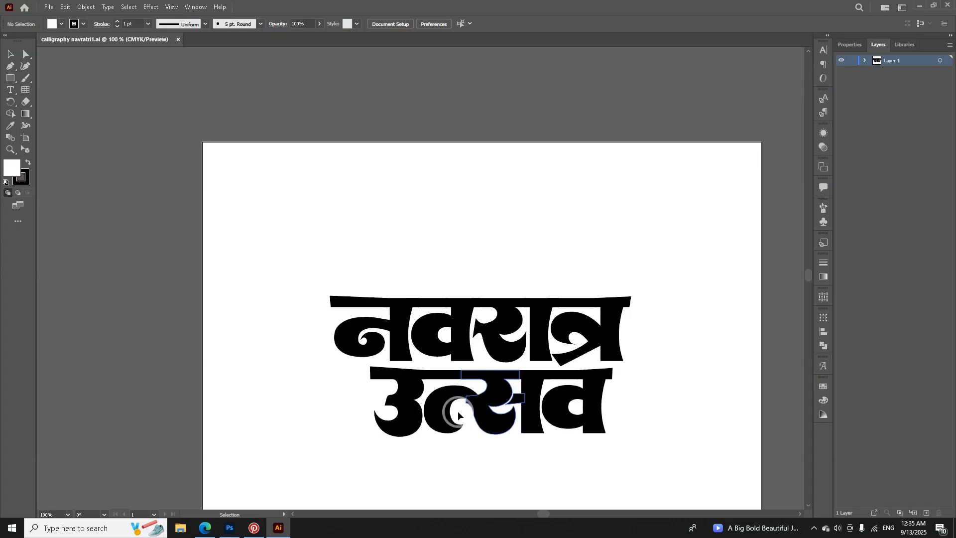
Step: Switch back to Photoshop, copy the शारदीय text from the banner into Untitled-1 and place it just above the नवरात्र lettering
{"action": "left_click", "coordinate": [230, 528]}
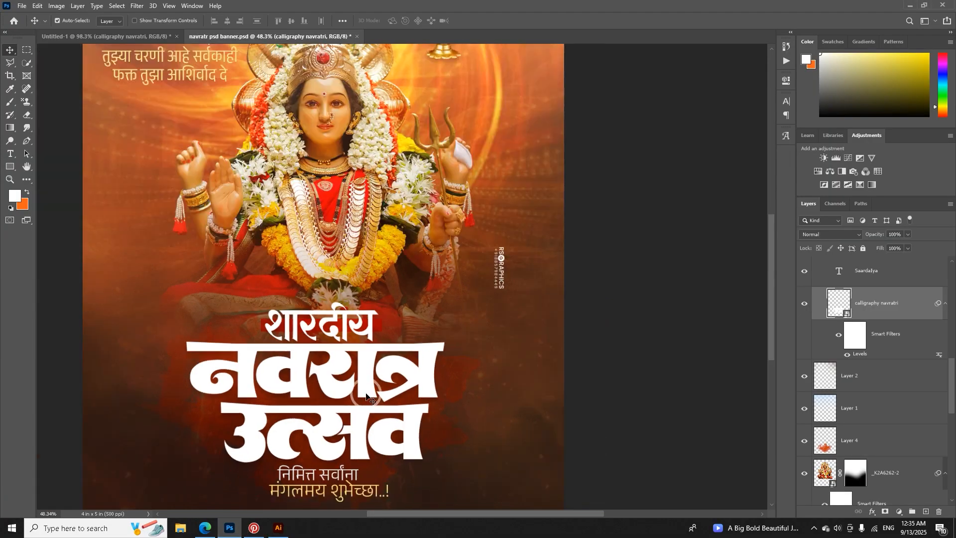
{"action": "left_click", "coordinate": [145, 36]}
{"action": "scroll", "coordinate": [399, 319], "scroll_direction": "down", "scroll_amount": 6}
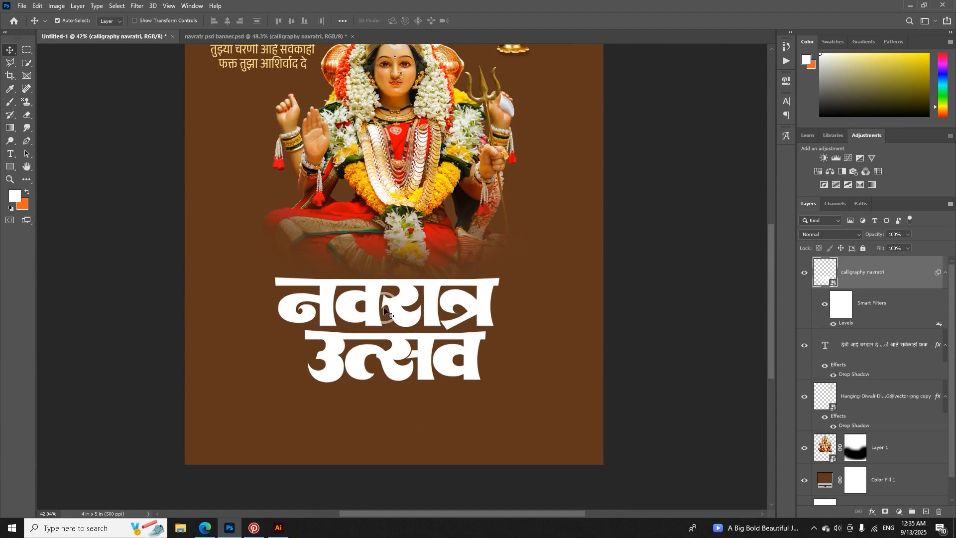
{"action": "left_click", "coordinate": [232, 36]}
{"action": "left_click_drag", "start_coordinate": [316, 313], "coordinate": [168, 37]}
{"action": "mouse_move", "coordinate": [377, 295]}
{"action": "left_mouse_down"}
{"action": "mouse_move", "coordinate": [378, 309]}
{"action": "mouse_move", "coordinate": [387, 299]}
{"action": "left_mouse_up"}
Step: In the finished banner, set the yellow मंगलमय शुभेच्छा..! line to the Medium weight and commit the text edit
{"action": "left_click", "coordinate": [242, 34]}
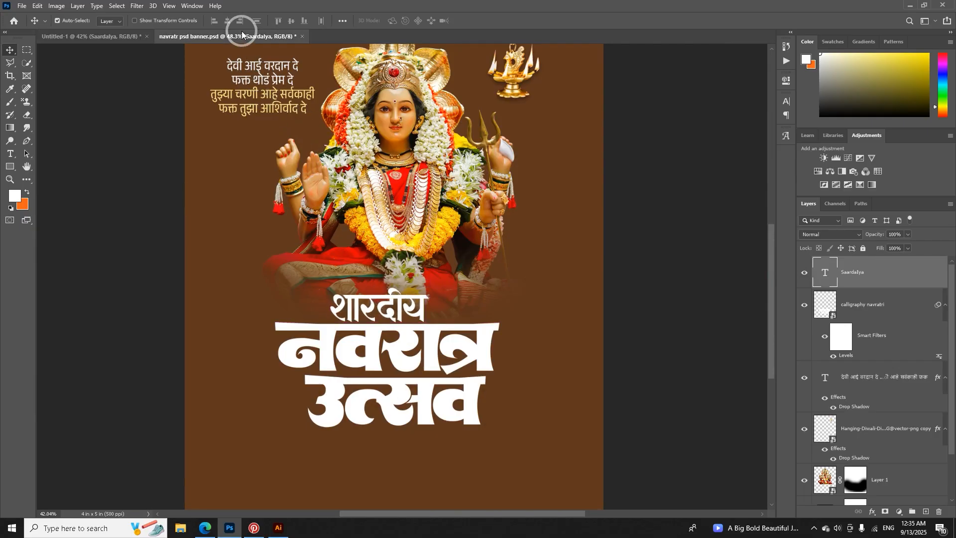
{"action": "scroll", "coordinate": [342, 314], "scroll_direction": "down", "scroll_amount": 2}
{"action": "scroll", "coordinate": [371, 477], "scroll_direction": "up", "scroll_amount": 4}
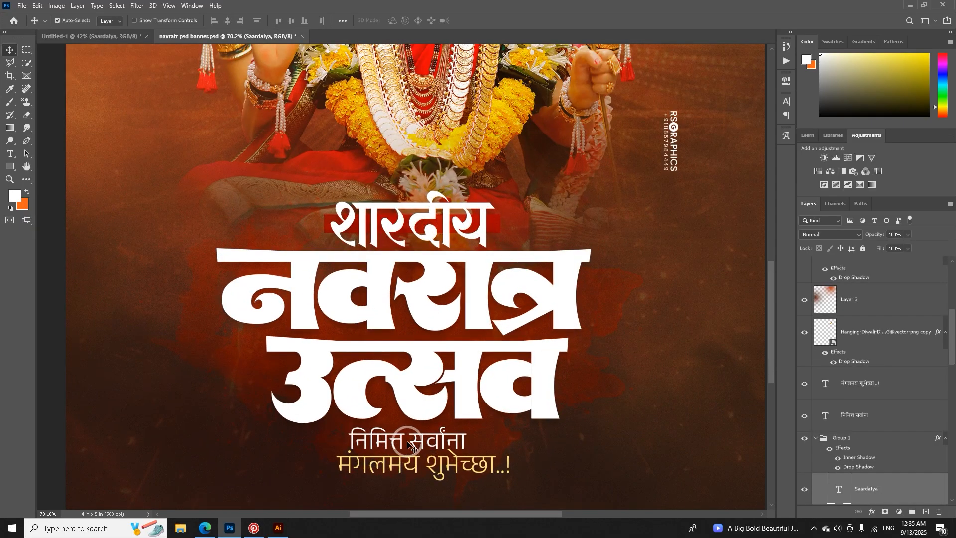
{"action": "scroll", "coordinate": [408, 443], "scroll_direction": "up", "scroll_amount": 2}
{"action": "double_click", "coordinate": [405, 459]}
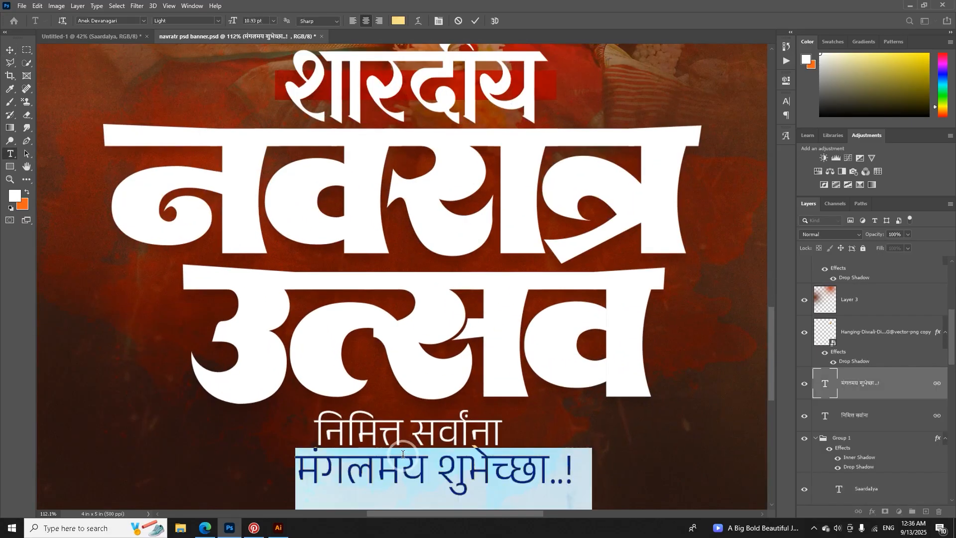
{"action": "left_click", "coordinate": [218, 22]}
{"action": "left_click", "coordinate": [199, 62]}
{"action": "left_click", "coordinate": [476, 21]}
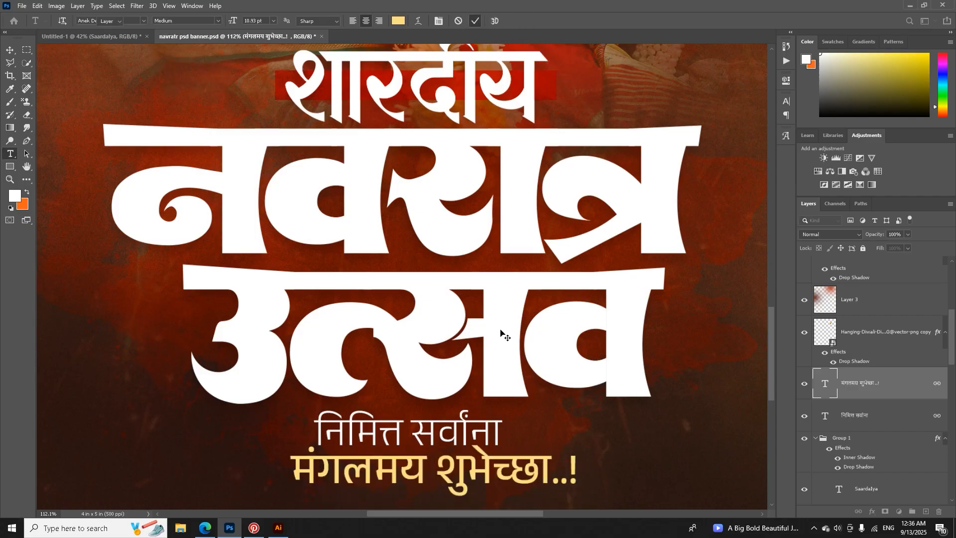
{"action": "key", "text": "v"}
Step: Set the white निमित्त सर्वांना line to the Regular weight and commit the text edit
{"action": "double_click", "coordinate": [450, 424]}
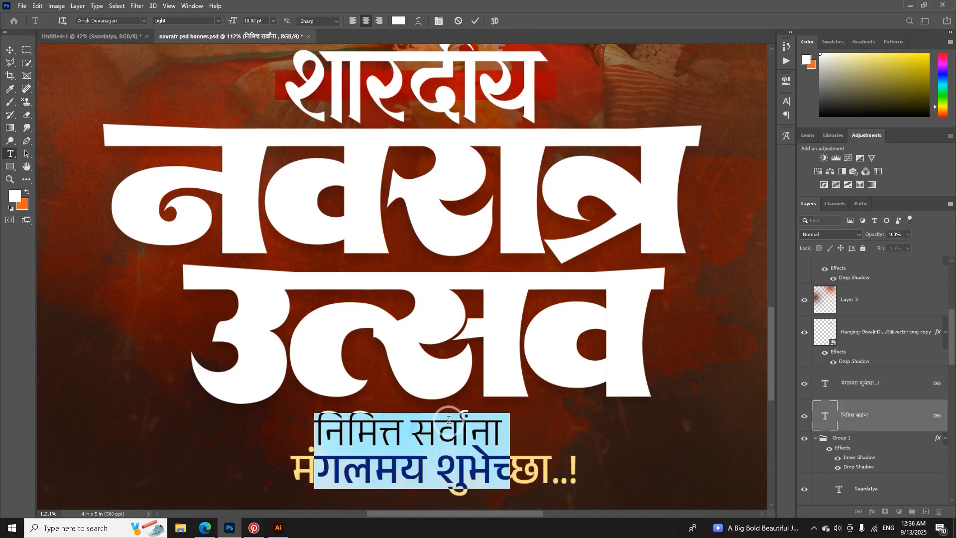
{"action": "left_click", "coordinate": [219, 22]}
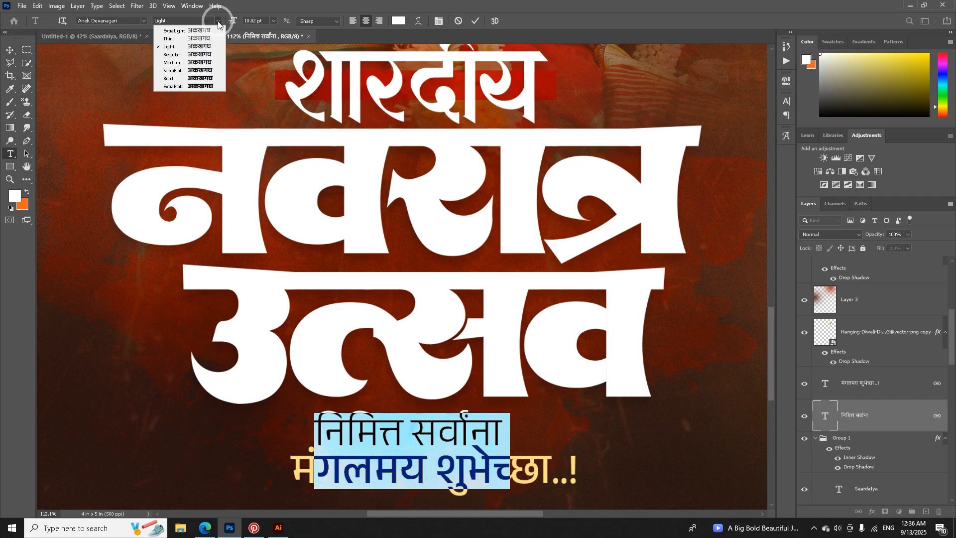
{"action": "left_click", "coordinate": [199, 53]}
{"action": "left_click", "coordinate": [477, 20]}
{"action": "key", "text": "v"}
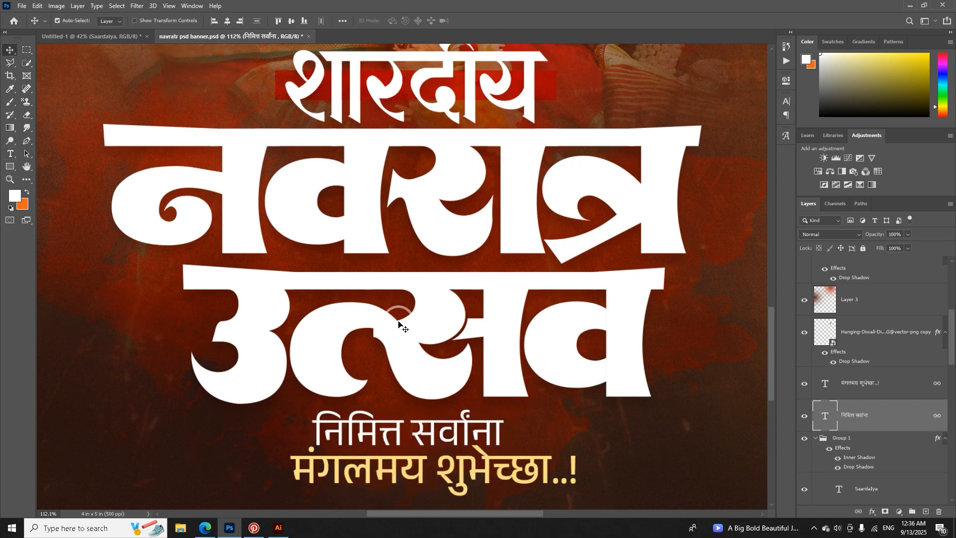
Step: Copy both greeting lines, निमित्त सर्वांना and मंगलमय शुभेच्छा..!, into Untitled-1 and place them below the उत्सव lettering
{"action": "left_click_drag", "start_coordinate": [478, 448], "coordinate": [136, 43]}
{"action": "mouse_move", "coordinate": [402, 444]}
{"action": "left_mouse_down"}
{"action": "mouse_move", "coordinate": [416, 450]}
{"action": "mouse_move", "coordinate": [406, 449]}
{"action": "left_mouse_up"}
{"action": "scroll", "coordinate": [406, 450], "scroll_direction": "down", "scroll_amount": 5}
{"action": "scroll", "coordinate": [391, 331], "scroll_direction": "down", "scroll_amount": 2}
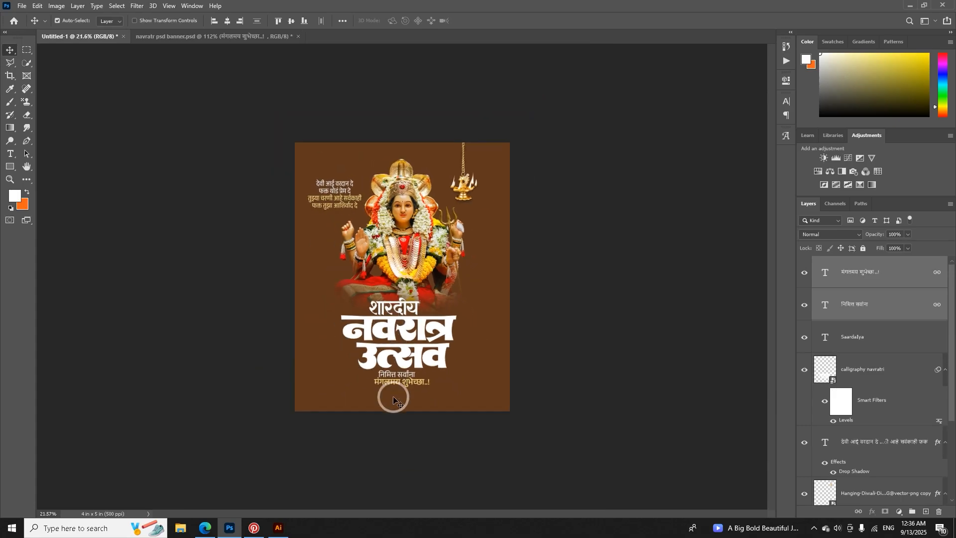
Step: Scale the four-line Marathi verse beside the goddess's crown to about 82% and apply the transform
{"action": "left_click", "coordinate": [345, 184]}
{"action": "key", "text": "ctrl+t"}
{"action": "left_click_drag", "start_coordinate": [362, 179], "coordinate": [357, 182]}
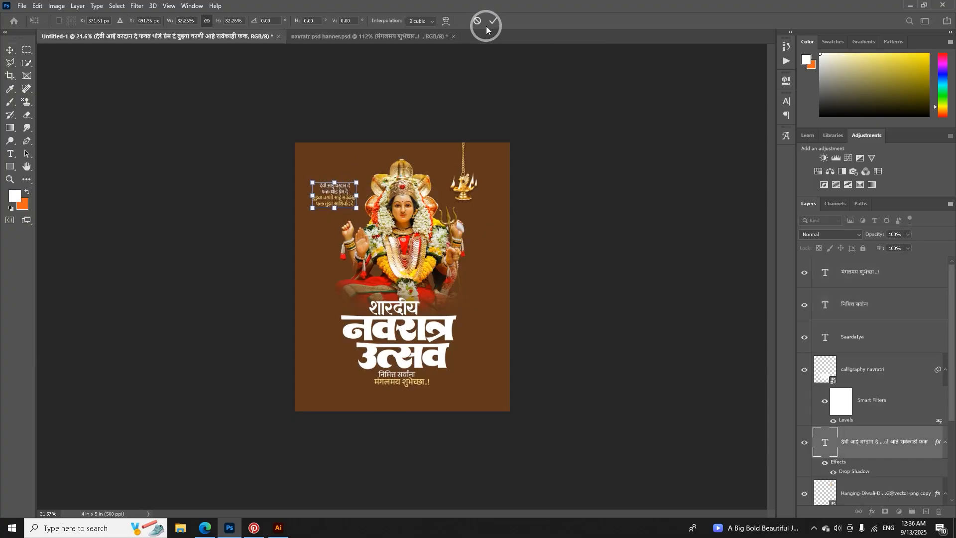
{"action": "left_click", "coordinate": [493, 20]}
{"action": "scroll", "coordinate": [363, 175], "scroll_direction": "up", "scroll_amount": 3}
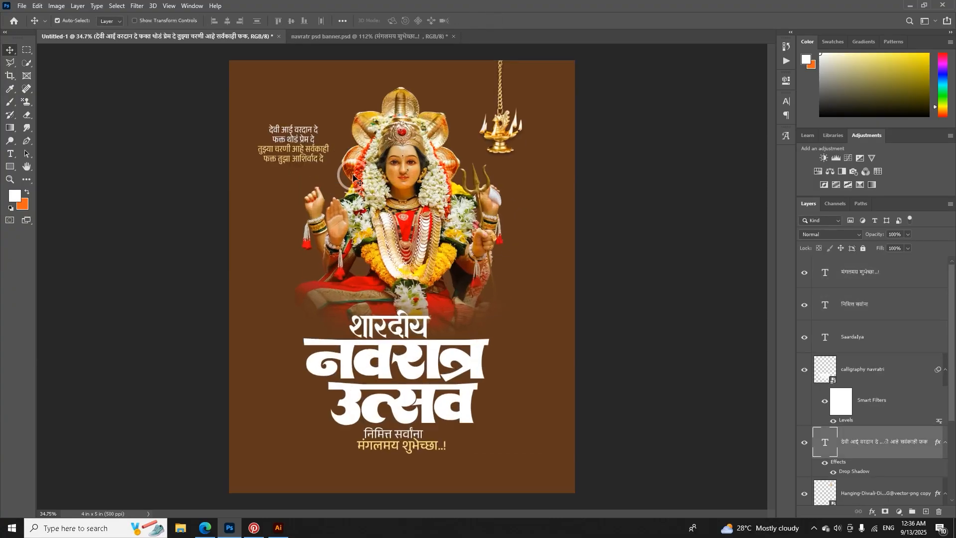
{"action": "scroll", "coordinate": [379, 253], "scroll_direction": "down", "scroll_amount": 4}
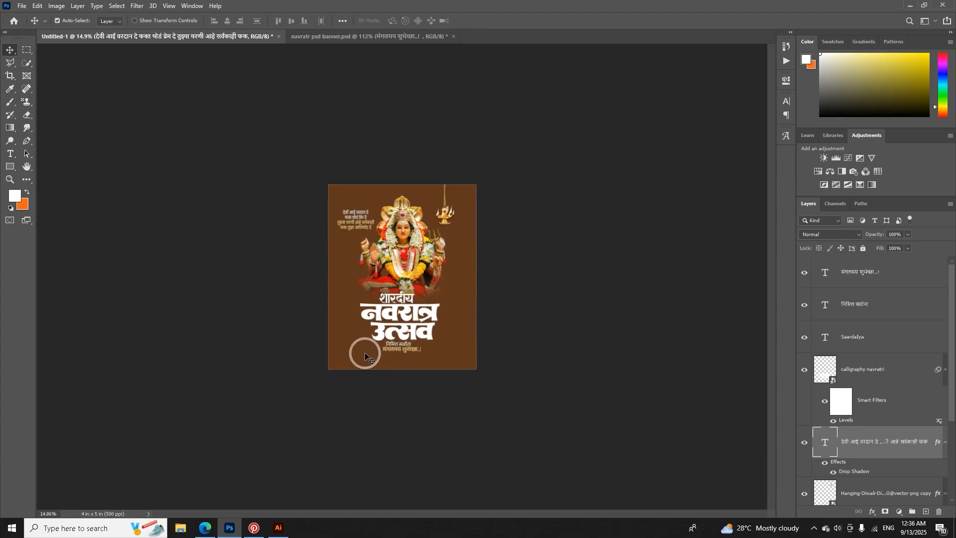
{"action": "scroll", "coordinate": [361, 352], "scroll_direction": "up", "scroll_amount": 2}
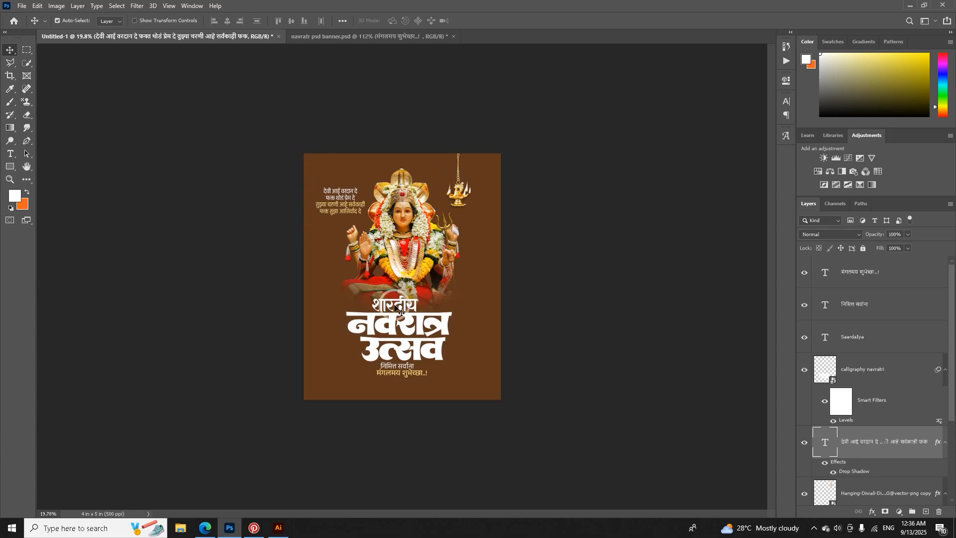
{"action": "scroll", "coordinate": [383, 382], "scroll_direction": "up", "scroll_amount": 8}
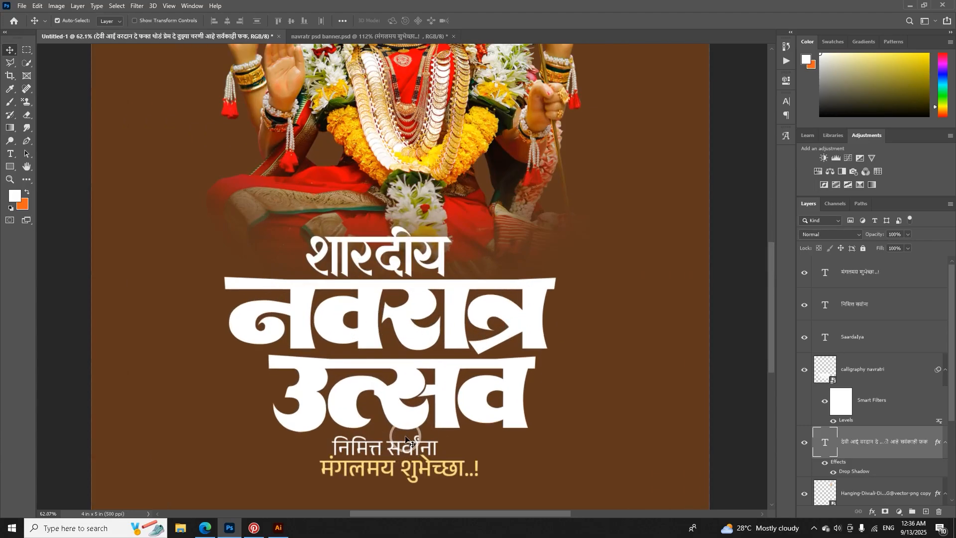
{"action": "scroll", "coordinate": [443, 390], "scroll_direction": "up", "scroll_amount": 3}
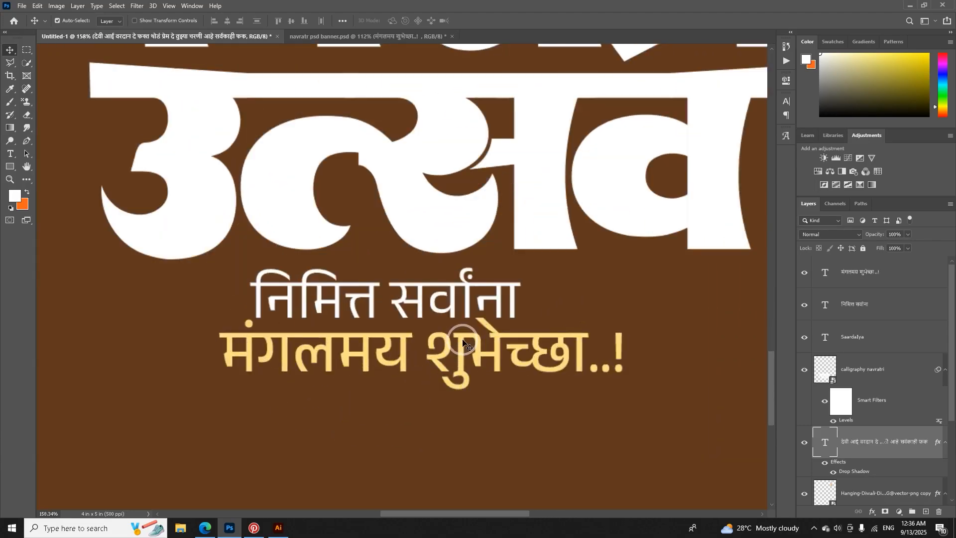
Step: Enlarge the two greeting lines, निमित्त सर्वांना and मंगलमय शुभेच्छा..!, slightly together and move them a little further below उत्सव
{"action": "left_click", "coordinate": [463, 343]}
{"action": "left_click", "coordinate": [458, 307], "text": "shift"}
{"action": "key", "text": "ctrl+t"}
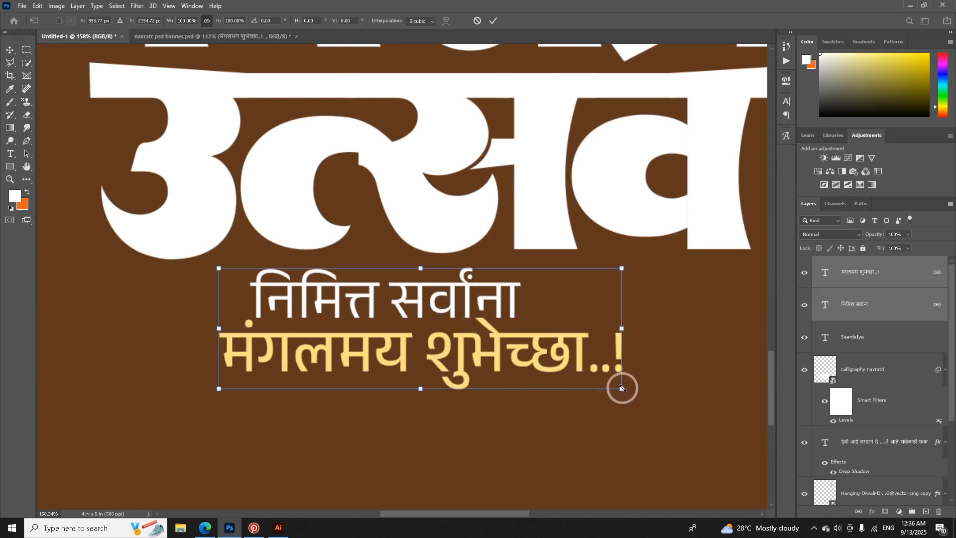
{"action": "left_click_drag", "start_coordinate": [622, 387], "coordinate": [632, 390]}
{"action": "left_click", "coordinate": [493, 20]}
{"action": "left_click_drag", "start_coordinate": [469, 282], "coordinate": [469, 295]}
{"action": "scroll", "coordinate": [468, 294], "scroll_direction": "down", "scroll_amount": 6}
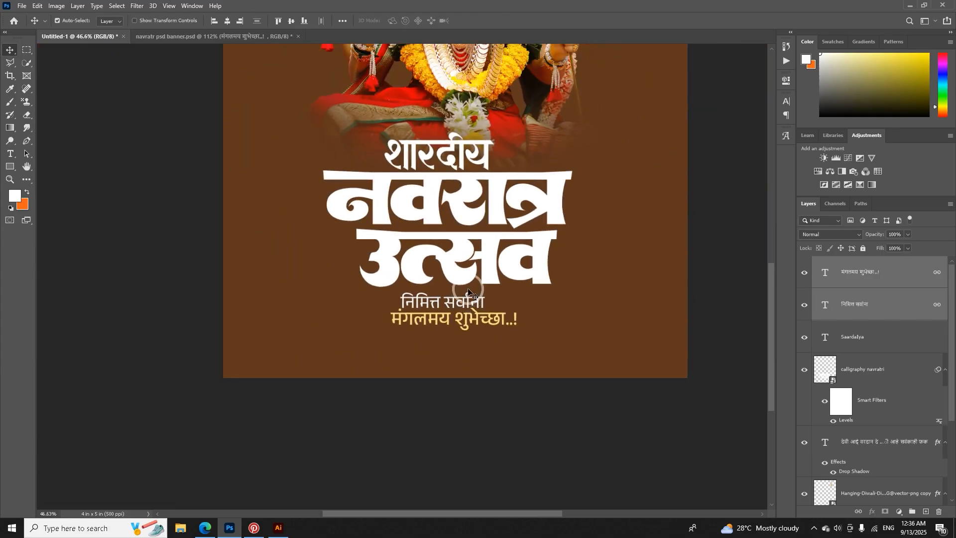
Step: Move the नवरात्र उत्सव lettering slightly down toward the greeting lines and realign the word शारदीय just above it
{"action": "left_click_drag", "start_coordinate": [470, 245], "coordinate": [472, 298]}
{"action": "left_click", "coordinate": [467, 276]}
{"action": "left_click_drag", "start_coordinate": [466, 263], "coordinate": [466, 266]}
{"action": "left_click_drag", "start_coordinate": [451, 145], "coordinate": [453, 148]}
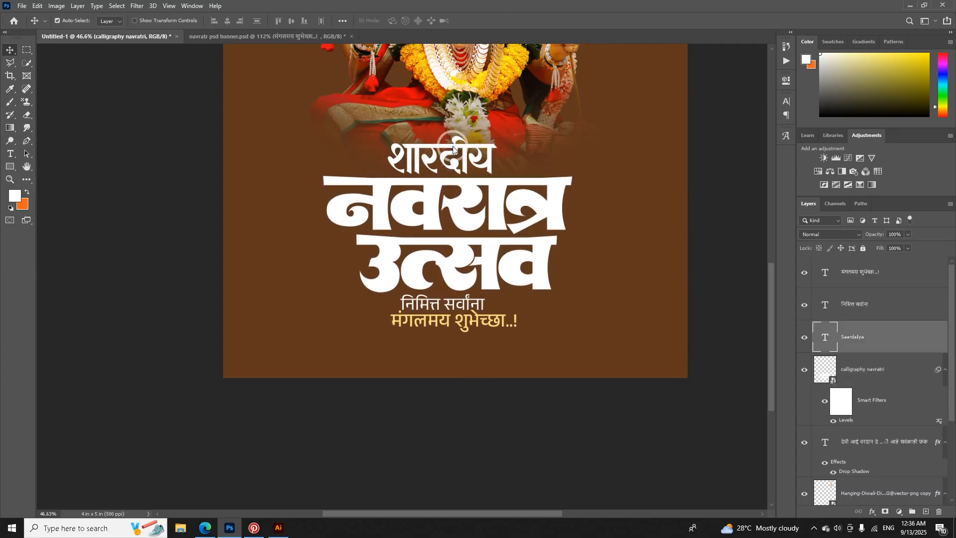
{"action": "key", "text": "ctrl+0"}
Step: Nudge the goddess and the four-line verse slightly up, and shift the hanging diya up and toward the banner's right edge
{"action": "left_click", "coordinate": [505, 368]}
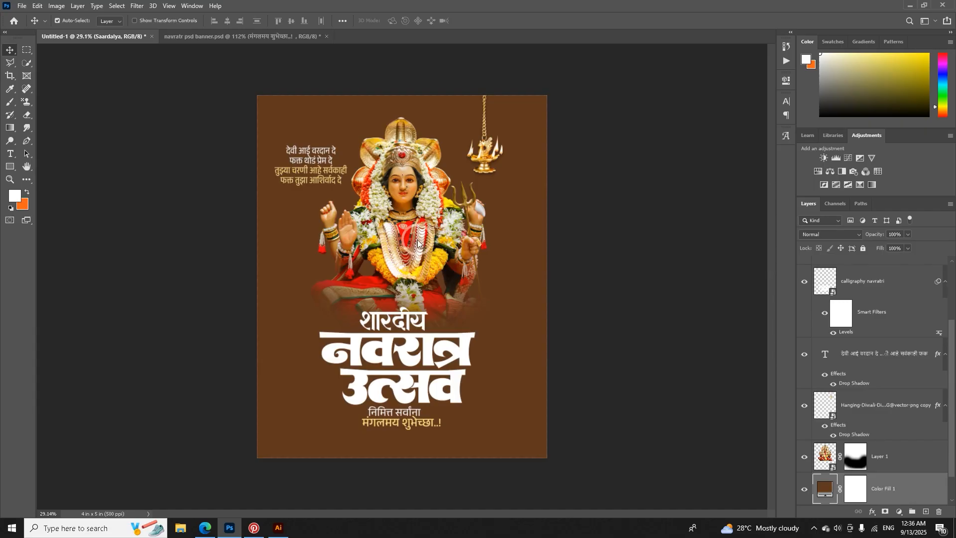
{"action": "left_click_drag", "start_coordinate": [414, 223], "coordinate": [413, 217]}
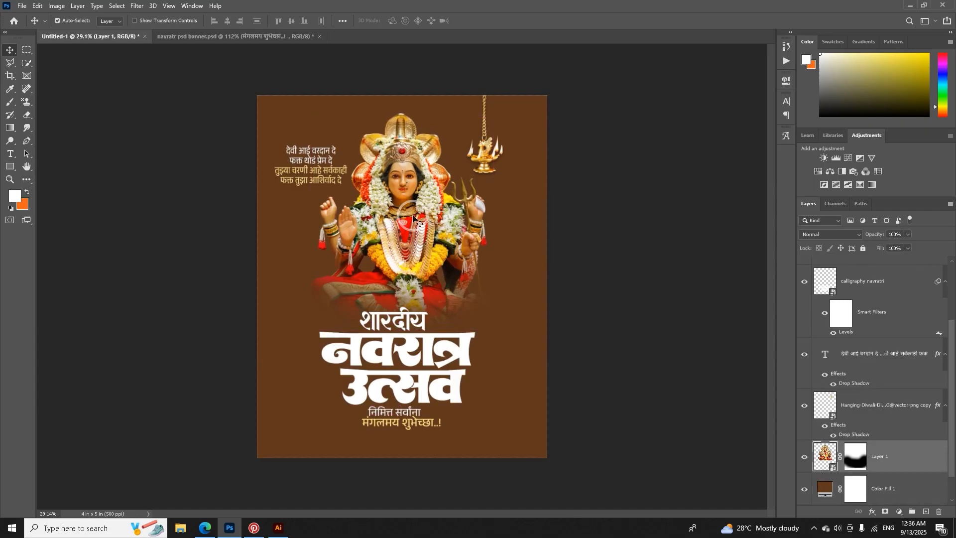
{"action": "scroll", "coordinate": [319, 152], "scroll_direction": "up", "scroll_amount": 2}
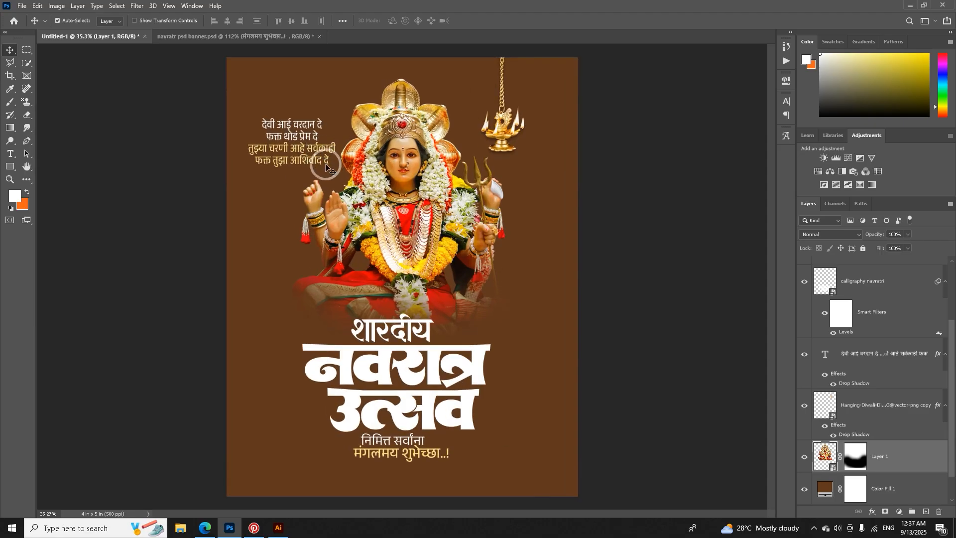
{"action": "left_click_drag", "start_coordinate": [308, 128], "coordinate": [308, 123]}
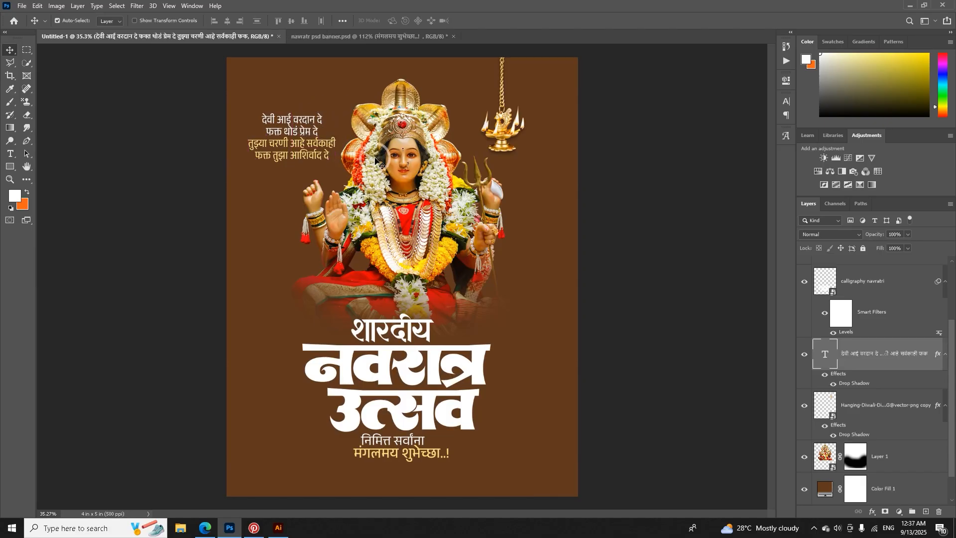
{"action": "left_click_drag", "start_coordinate": [502, 138], "coordinate": [510, 136]}
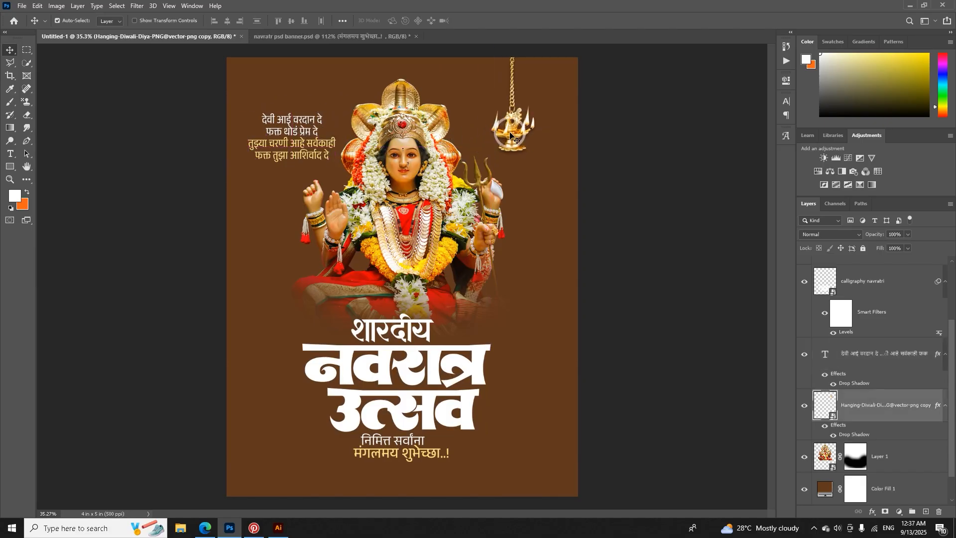
{"action": "left_click_drag", "start_coordinate": [511, 134], "coordinate": [511, 131]}
{"action": "left_click_drag", "start_coordinate": [413, 213], "coordinate": [412, 204]}
{"action": "key", "text": "ctrl+0"}
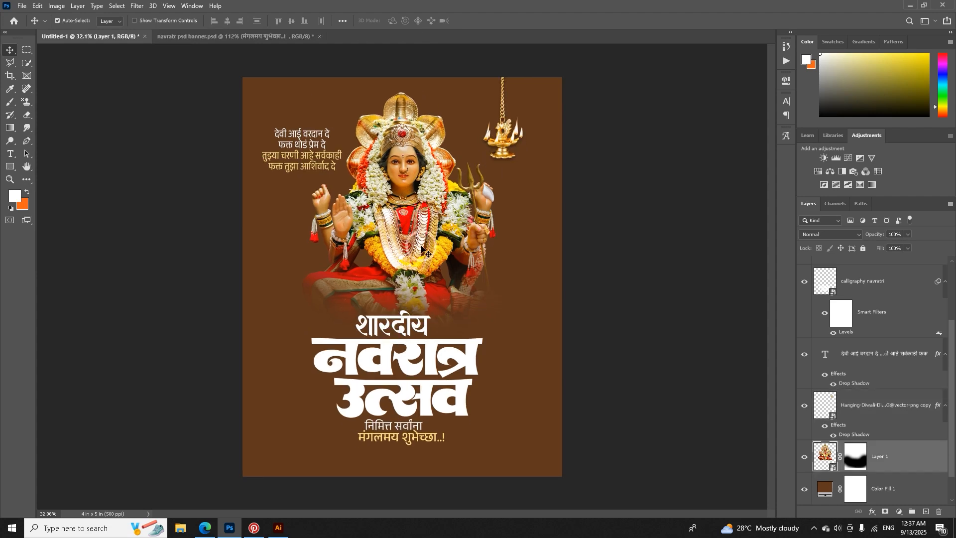
Step: In navratr psd banner.psd, find the temple background layer and open its smart object to examine the source image
{"action": "left_click", "coordinate": [222, 36]}
{"action": "scroll", "coordinate": [513, 119], "scroll_direction": "down", "scroll_amount": 1}
{"action": "left_click_drag", "start_coordinate": [517, 104], "coordinate": [531, 123]}
{"action": "key", "text": "ctrl+z"}
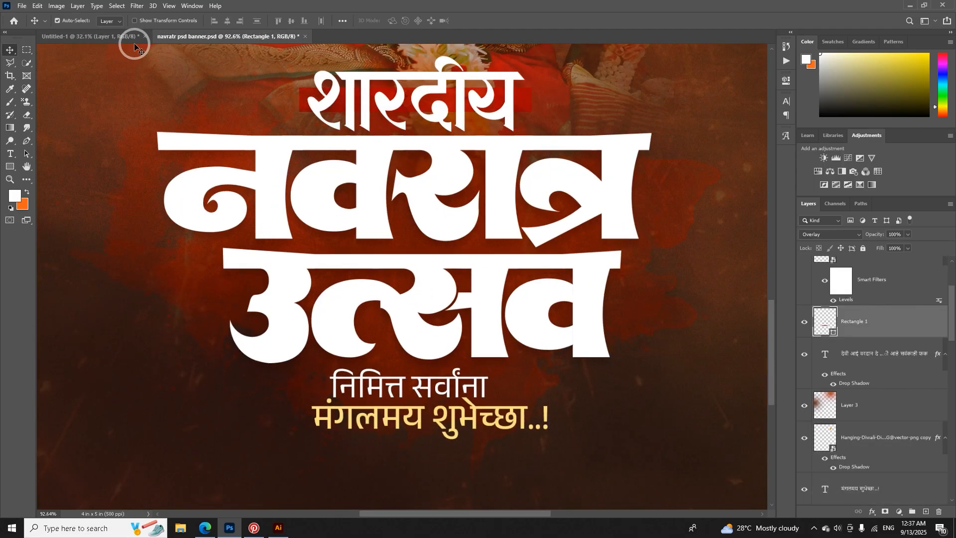
{"action": "scroll", "coordinate": [325, 236], "scroll_direction": "down", "scroll_amount": 6}
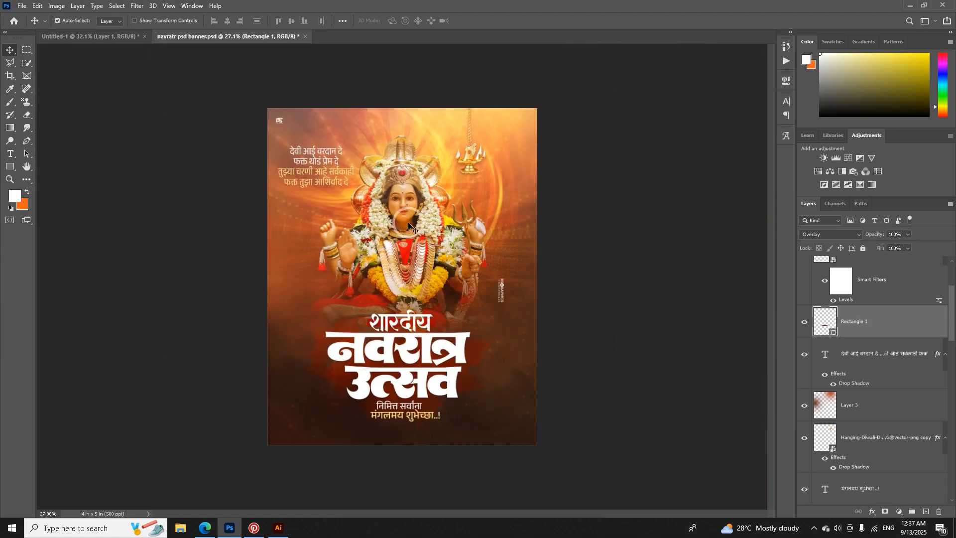
{"action": "left_click", "coordinate": [511, 245]}
{"action": "scroll", "coordinate": [926, 463], "scroll_direction": "down", "scroll_amount": 8}
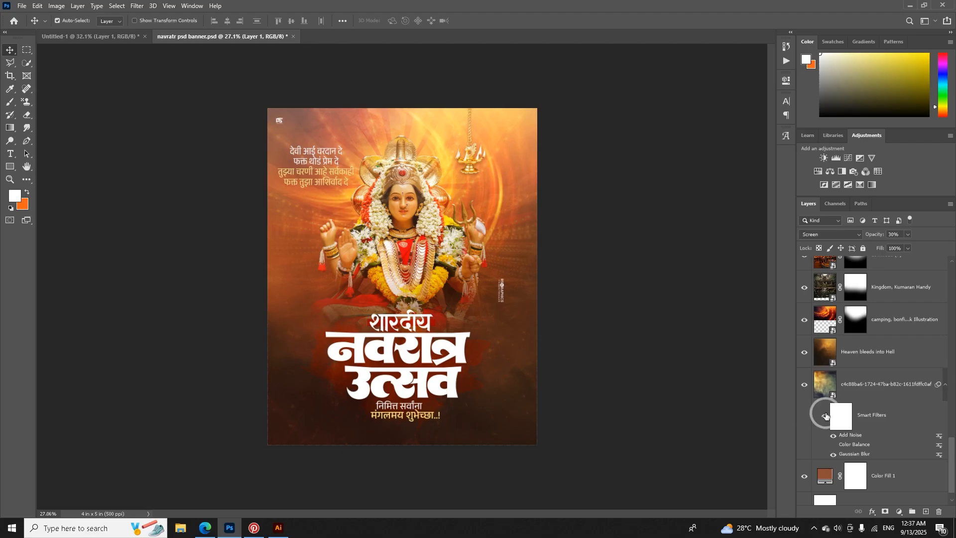
{"action": "double_click", "coordinate": [825, 286]}
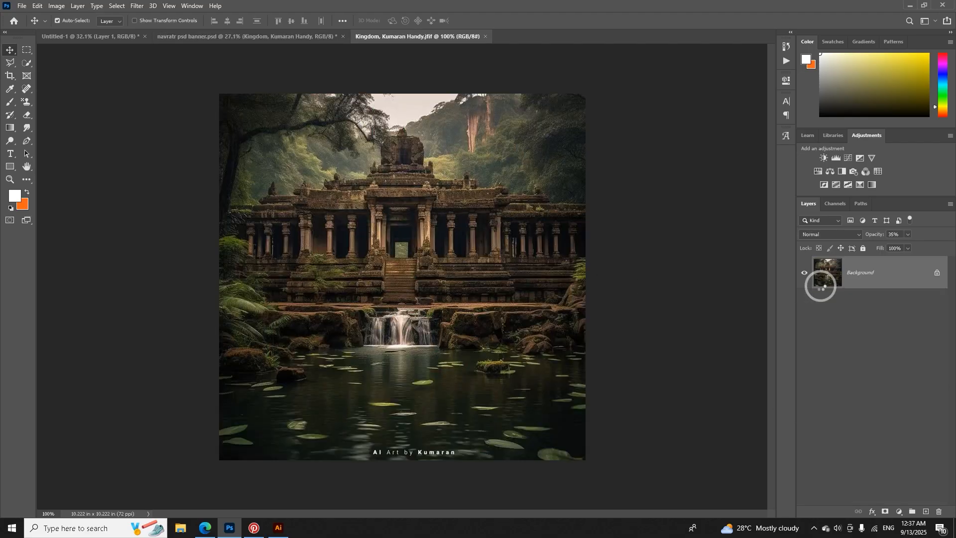
{"action": "scroll", "coordinate": [460, 281], "scroll_direction": "up", "scroll_amount": 5}
{"action": "scroll", "coordinate": [460, 281], "scroll_direction": "down", "scroll_amount": 4}
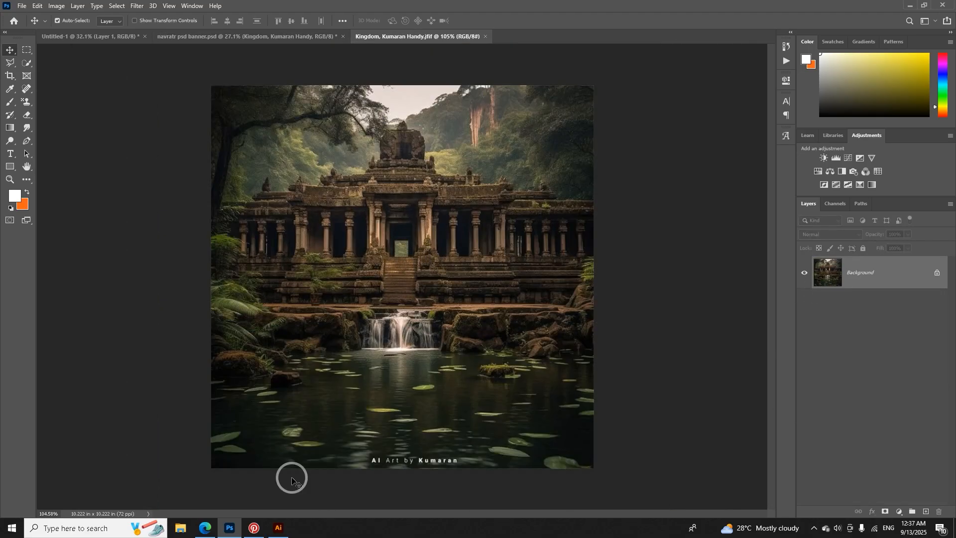
Step: Switch to Pinterest, search for "god templet" and download the image of the stone temple with a waterfall and pond
{"action": "left_click", "coordinate": [257, 527]}
{"action": "left_click", "coordinate": [193, 47]}
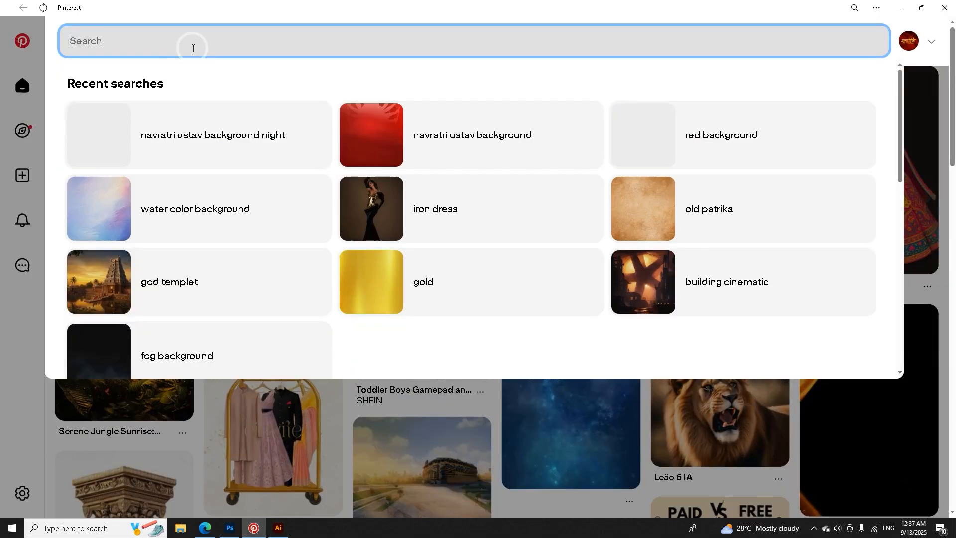
{"action": "type", "text": "god templet"}
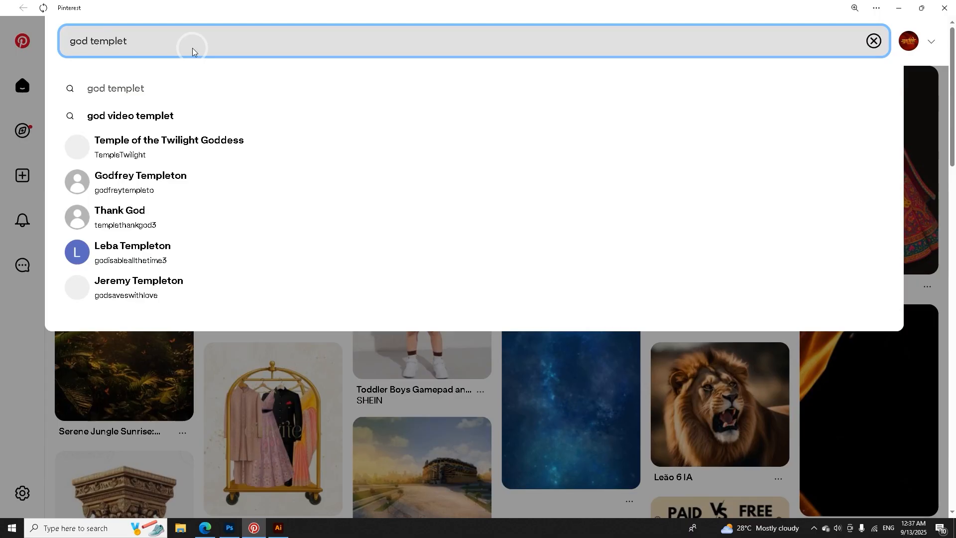
{"action": "key", "text": "Return"}
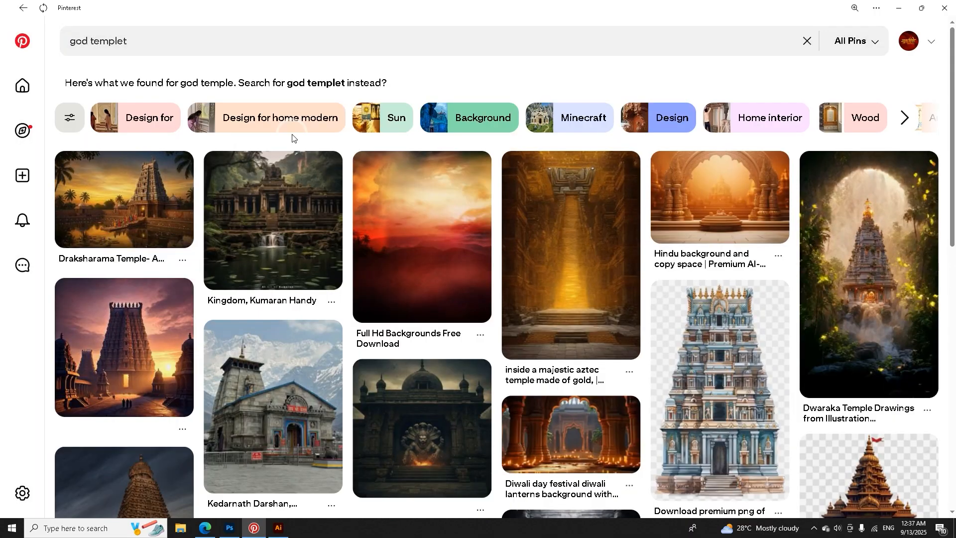
{"action": "left_click", "coordinate": [276, 209]}
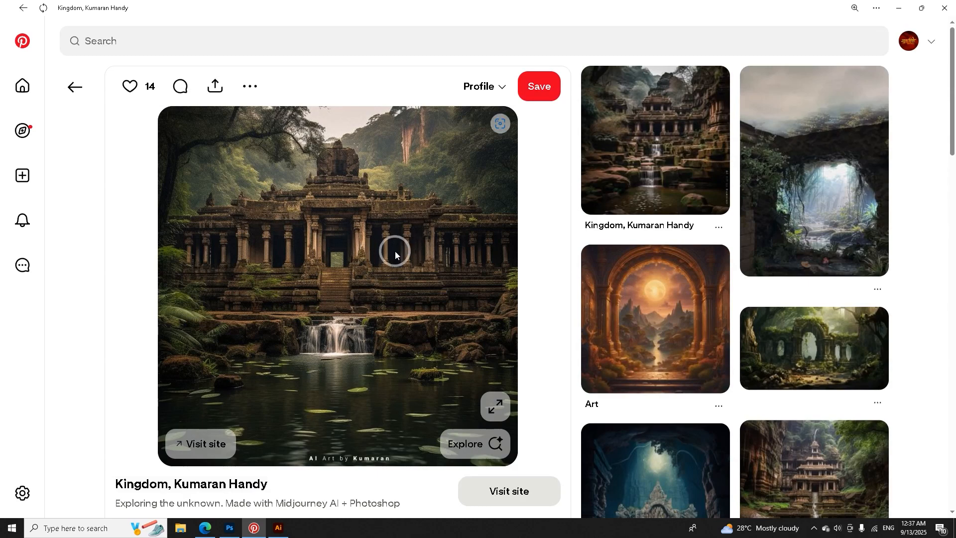
{"action": "left_click", "coordinate": [250, 87]}
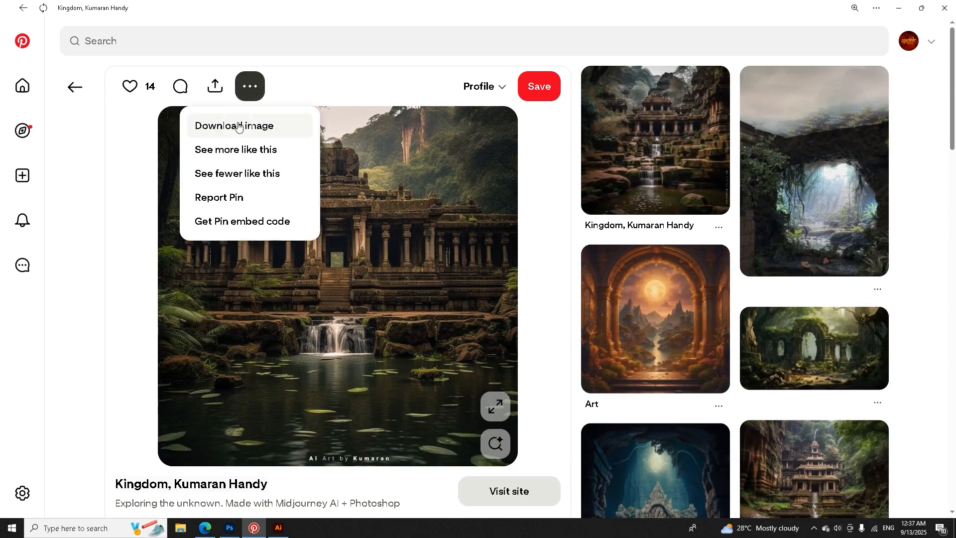
{"action": "left_click", "coordinate": [239, 126]}
Step: Browse the related temple images and examine the moonlit blue temple pin as an alternative background
{"action": "scroll", "coordinate": [491, 258], "scroll_direction": "down", "scroll_amount": 4}
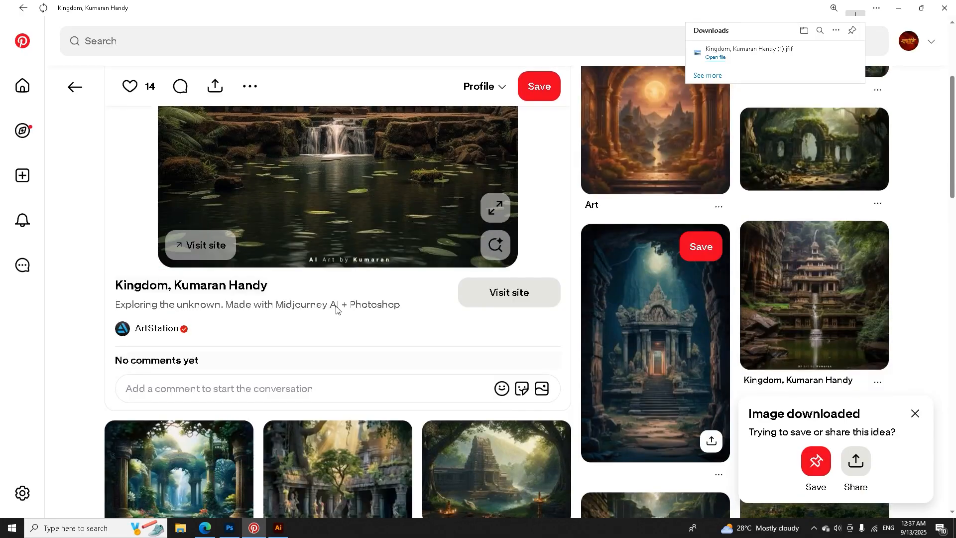
{"action": "scroll", "coordinate": [697, 397], "scroll_direction": "down", "scroll_amount": 3}
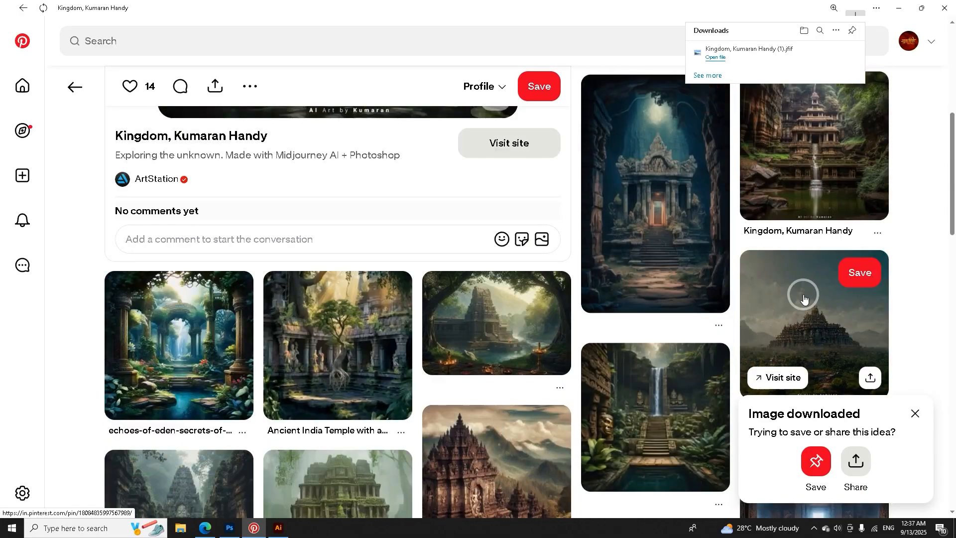
{"action": "left_click", "coordinate": [701, 249]}
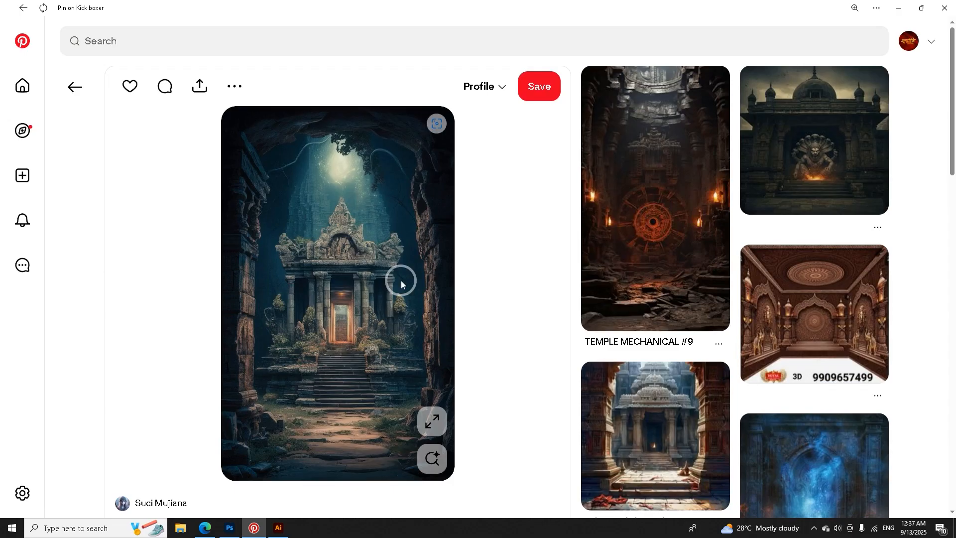
{"action": "scroll", "coordinate": [313, 297], "scroll_direction": "down", "scroll_amount": 3}
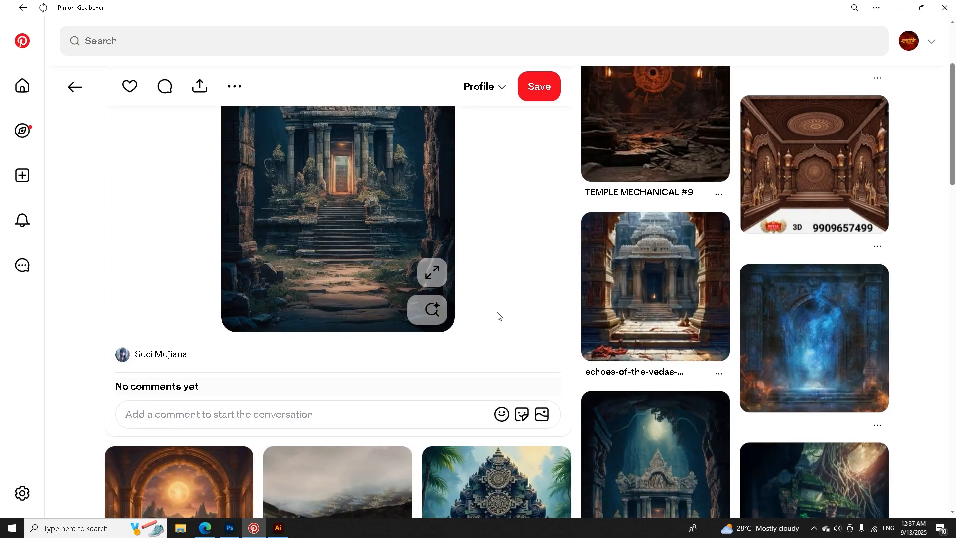
{"action": "scroll", "coordinate": [494, 315], "scroll_direction": "down", "scroll_amount": 3}
{"action": "scroll", "coordinate": [303, 482], "scroll_direction": "up", "scroll_amount": 6}
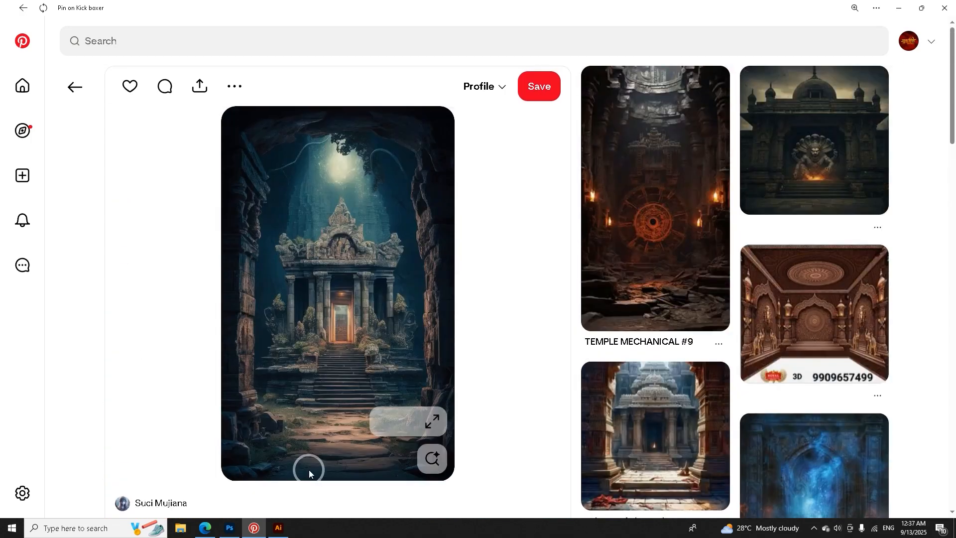
Step: Switch back to Photoshop and convert the Background layer of the open temple image to a smart object
{"action": "left_click", "coordinate": [230, 528]}
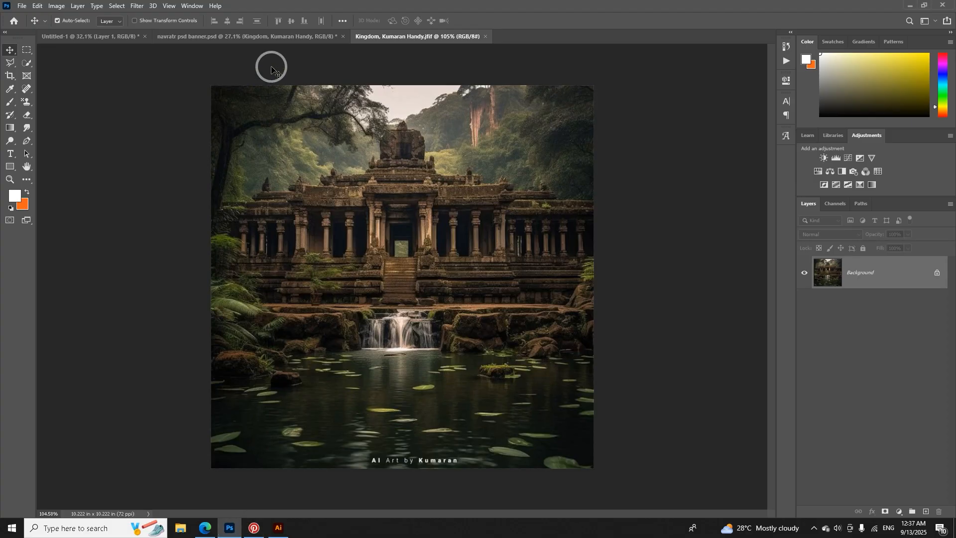
{"action": "key", "text": "ctrl+Tab"}
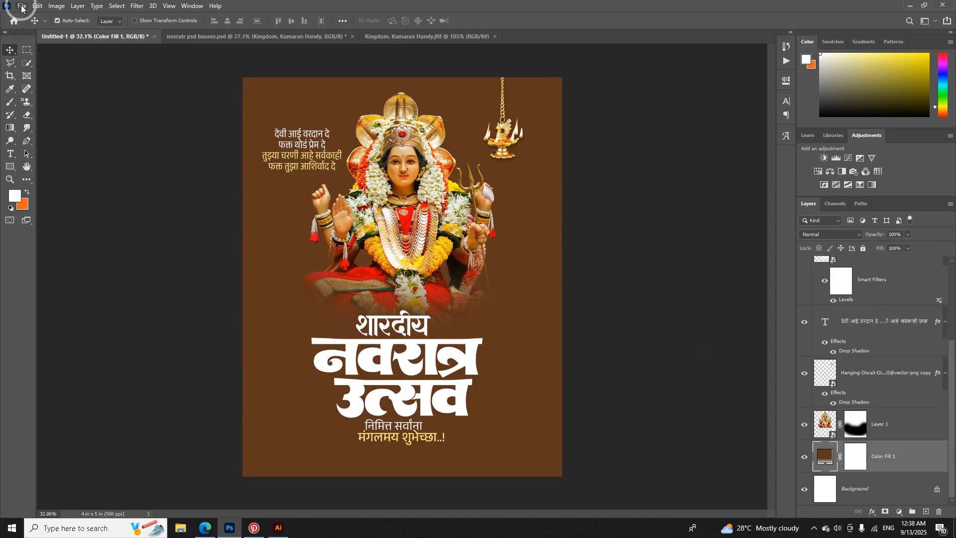
{"action": "left_click", "coordinate": [21, 7]}
{"action": "left_click", "coordinate": [449, 35]}
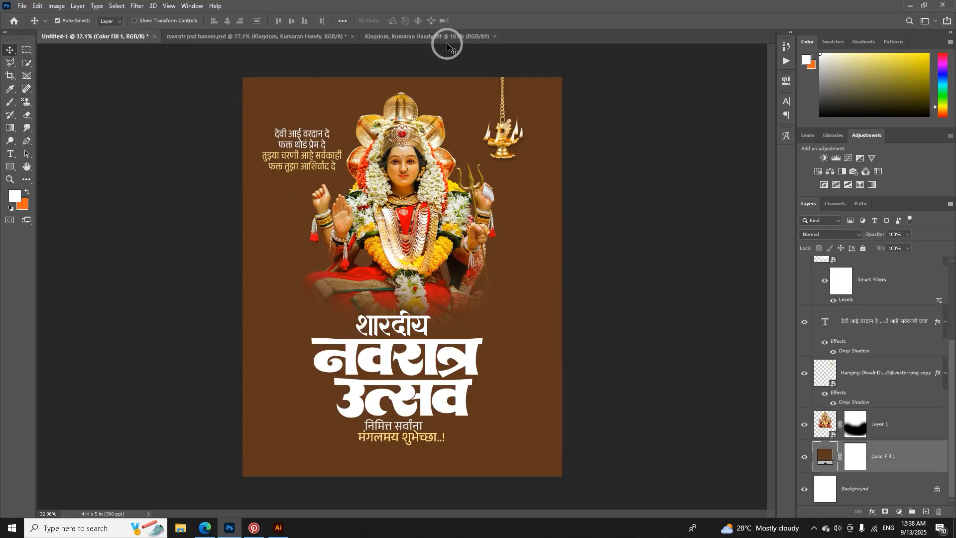
{"action": "left_click", "coordinate": [441, 38]}
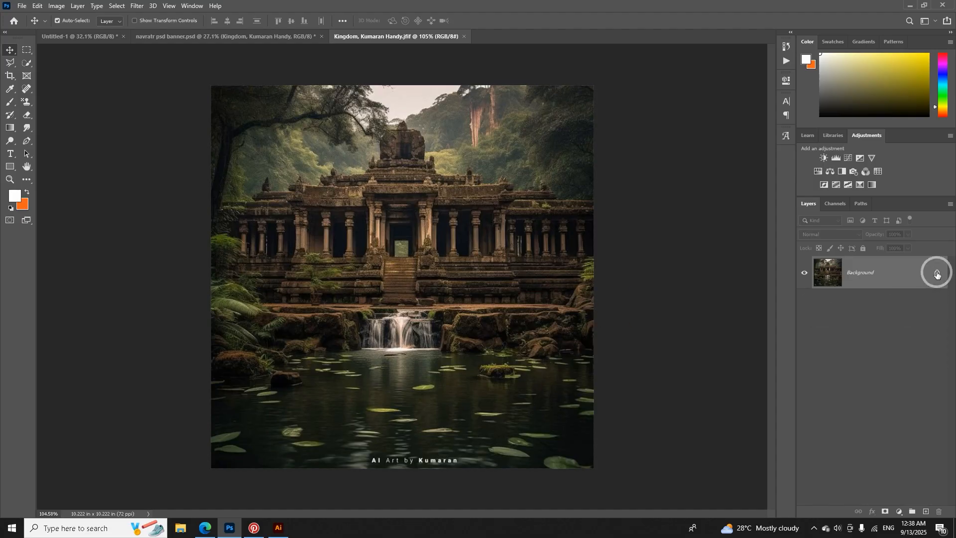
{"action": "right_click", "coordinate": [937, 273]}
{"action": "left_click", "coordinate": [869, 236]}
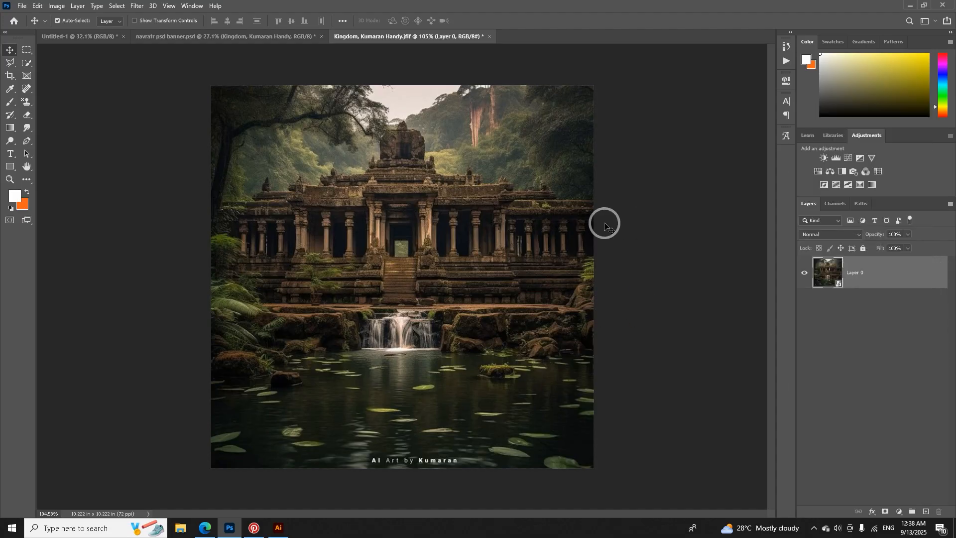
Step: Copy the temple image into Untitled-1, scale it to span the banner's width and place it behind the goddess, above Color Fill 1
{"action": "left_click_drag", "start_coordinate": [605, 227], "coordinate": [588, 295]}
{"action": "key", "text": "ctrl+t"}
{"action": "left_click_drag", "start_coordinate": [552, 287], "coordinate": [551, 269]}
{"action": "left_click", "coordinate": [486, 23]}
{"action": "scroll", "coordinate": [856, 349], "scroll_direction": "down", "scroll_amount": 2}
{"action": "left_click_drag", "start_coordinate": [849, 532], "coordinate": [819, 428]}
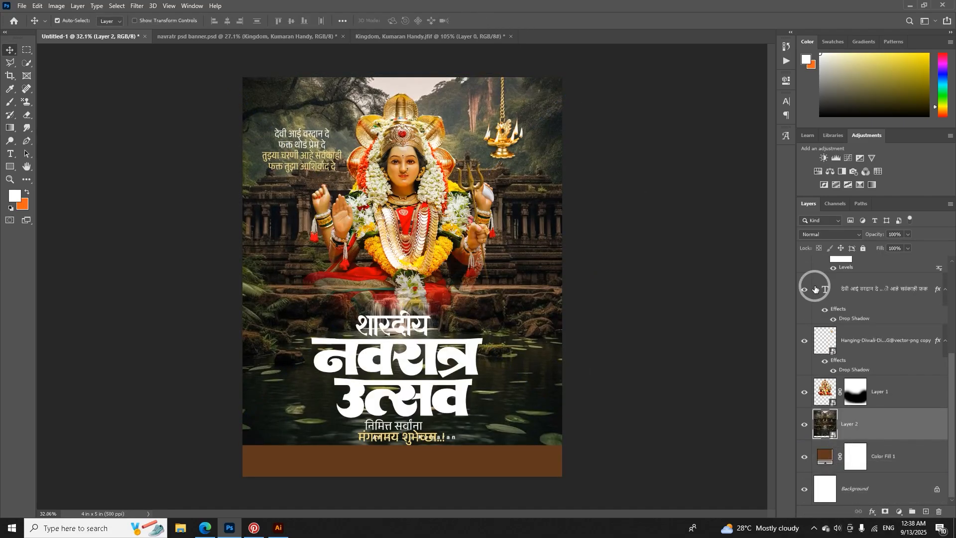
Step: Blend the temple layer in Soft Light at 24% opacity and hide it with a layer mask inverted to black
{"action": "left_click", "coordinate": [826, 232]}
{"action": "left_click", "coordinate": [809, 363]}
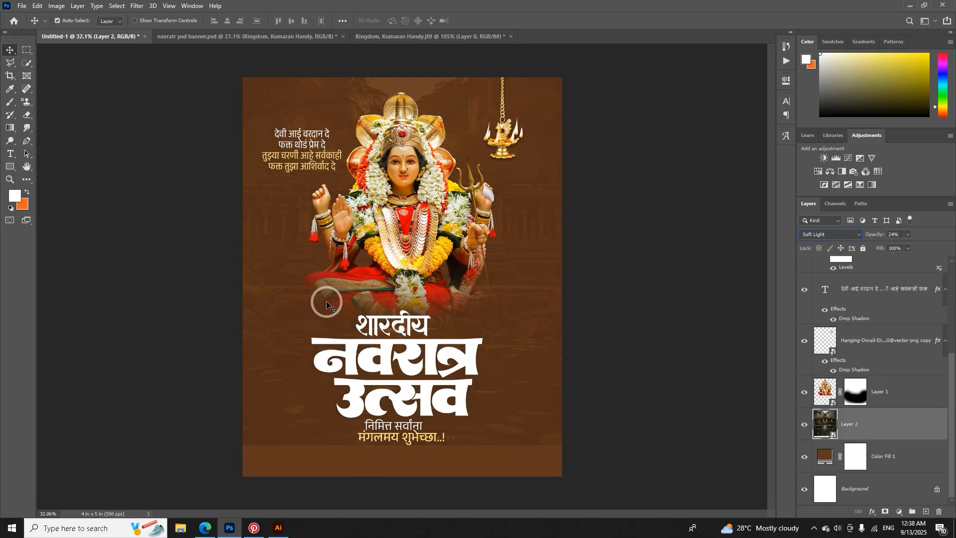
{"action": "left_click", "coordinate": [886, 513], "text": "alt"}
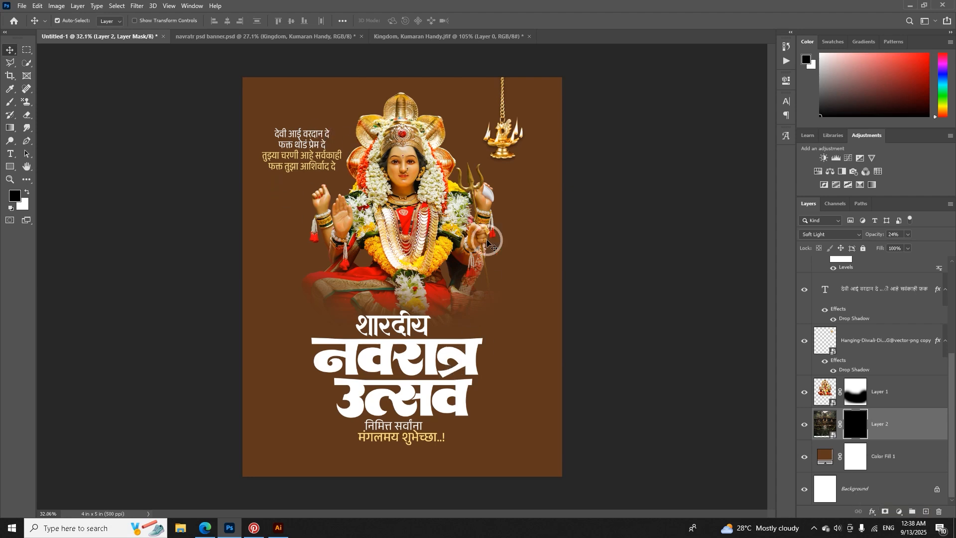
{"action": "key", "text": "ctrl+z"}
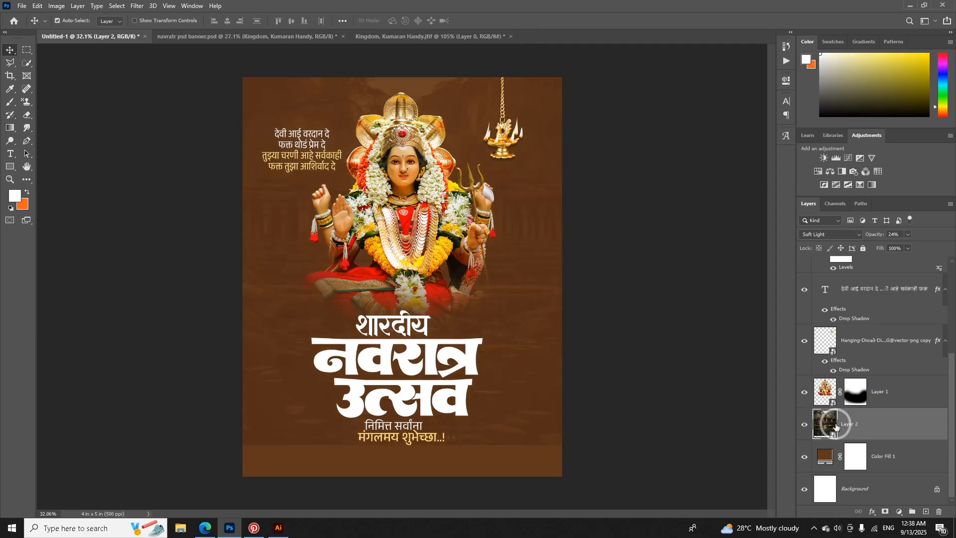
{"action": "left_click", "coordinate": [881, 512]}
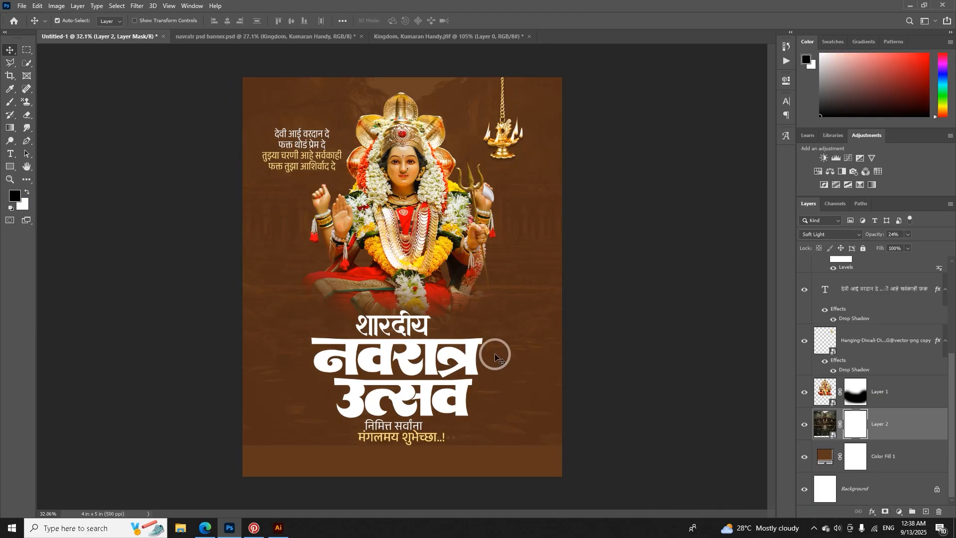
{"action": "key", "text": "ctrl+i"}
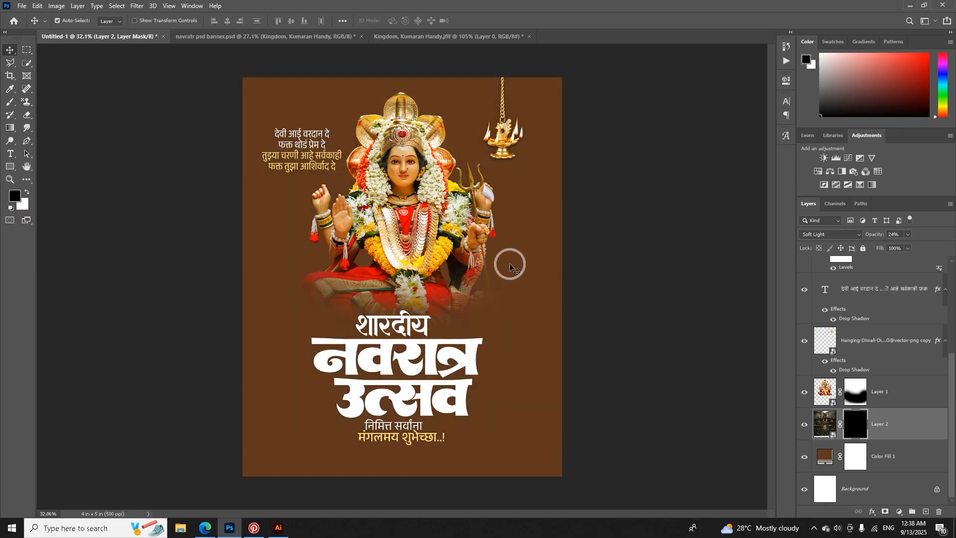
Step: Paint white on Layer 2's mask with a soft 1514 px brush to reveal the temple around the goddess in the banner's upper half
{"action": "left_click", "coordinate": [11, 105]}
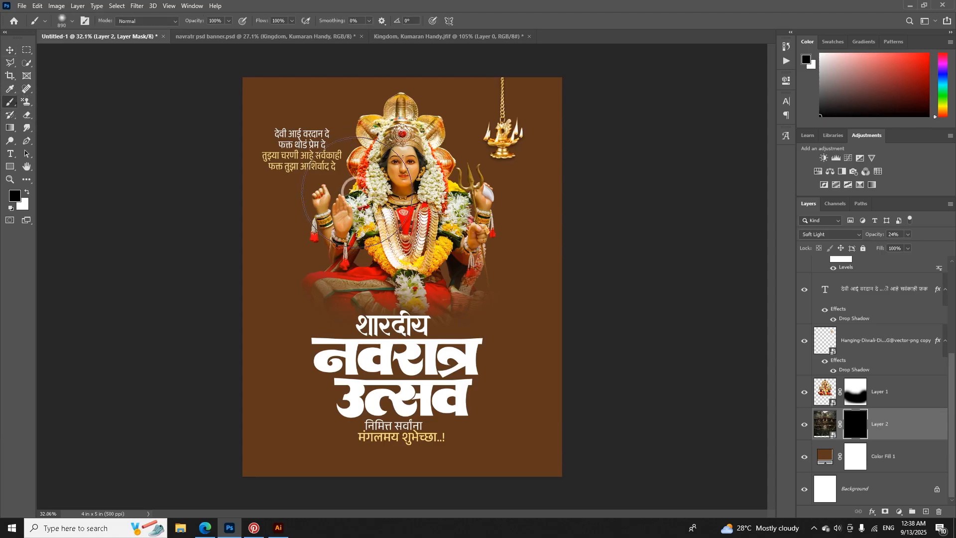
{"action": "right_click", "coordinate": [368, 193], "text": "alt"}
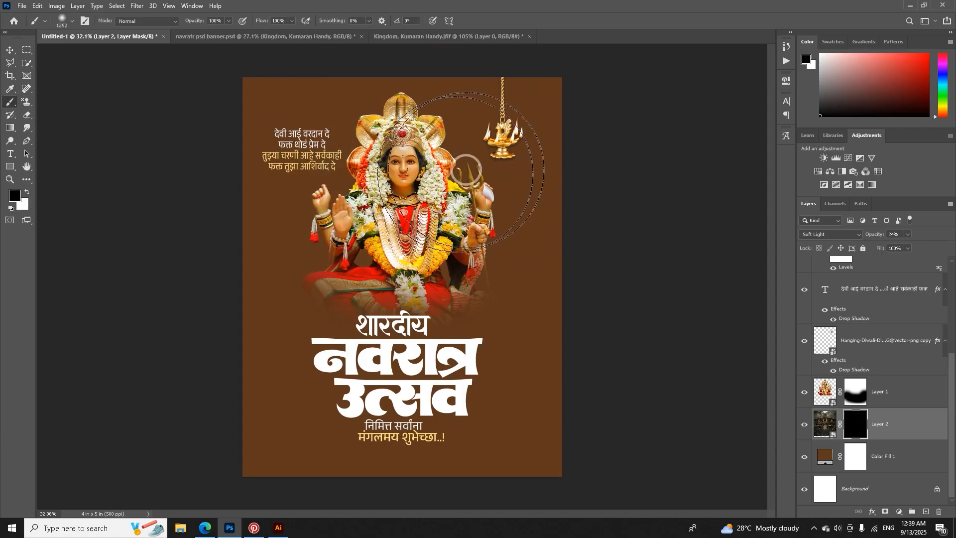
{"action": "left_click", "coordinate": [26, 192]}
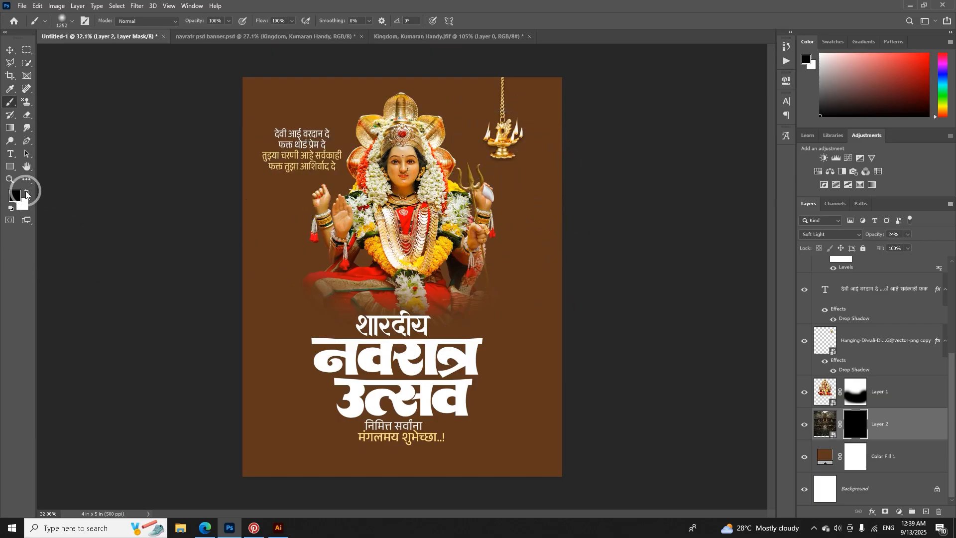
{"action": "right_click", "coordinate": [328, 171], "text": "alt"}
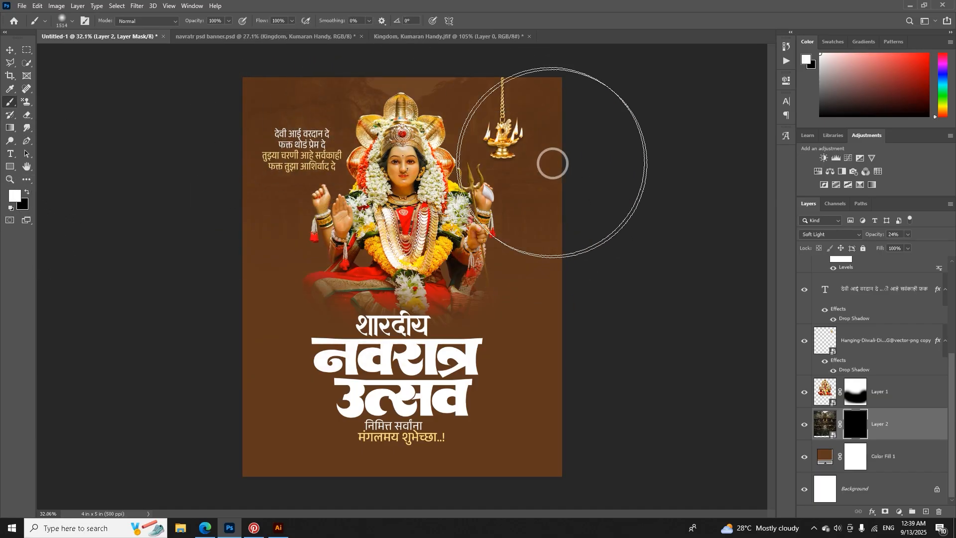
{"action": "left_click_drag", "start_coordinate": [547, 228], "coordinate": [388, 161]}
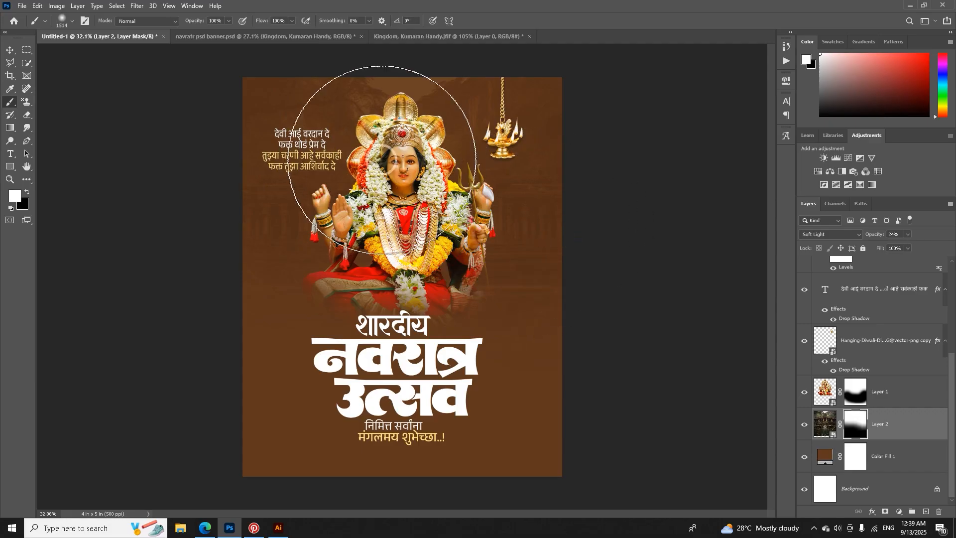
{"action": "scroll", "coordinate": [498, 204], "scroll_direction": "up", "scroll_amount": 8}
{"action": "scroll", "coordinate": [593, 270], "scroll_direction": "down", "scroll_amount": 8}
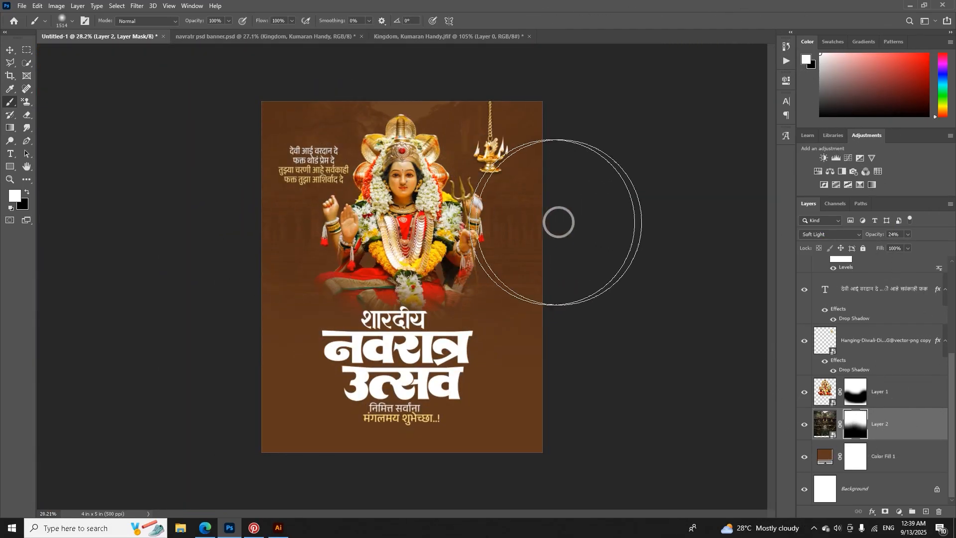
Step: Compare the temple background with Layer 2's mask disabled and enabled, leaving the mask enabled
{"action": "left_click", "coordinate": [849, 429], "text": "shift"}
{"action": "left_click", "coordinate": [850, 428], "text": "shift"}
{"action": "left_click", "coordinate": [851, 428], "text": "shift"}
{"action": "scroll", "coordinate": [402, 282], "scroll_direction": "up", "scroll_amount": 2}
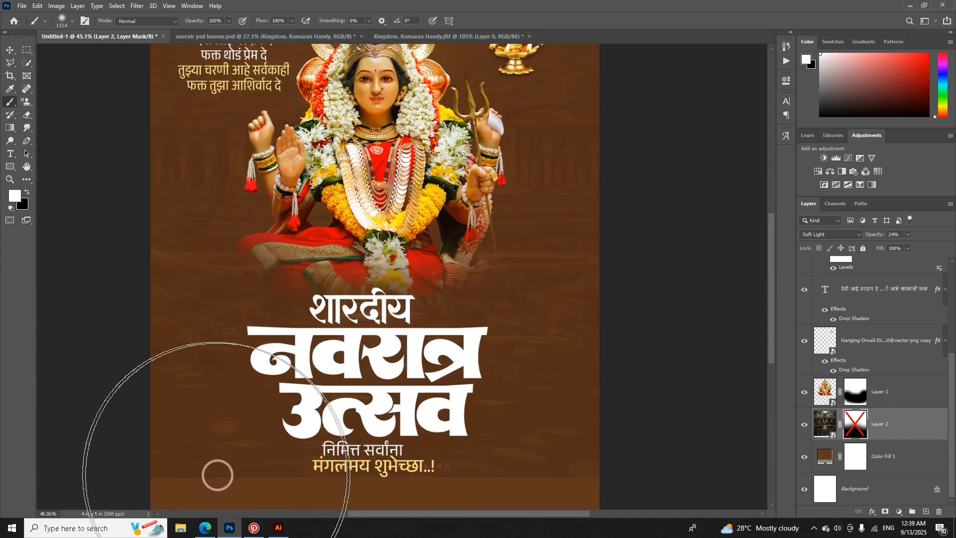
{"action": "scroll", "coordinate": [495, 466], "scroll_direction": "down", "scroll_amount": 2}
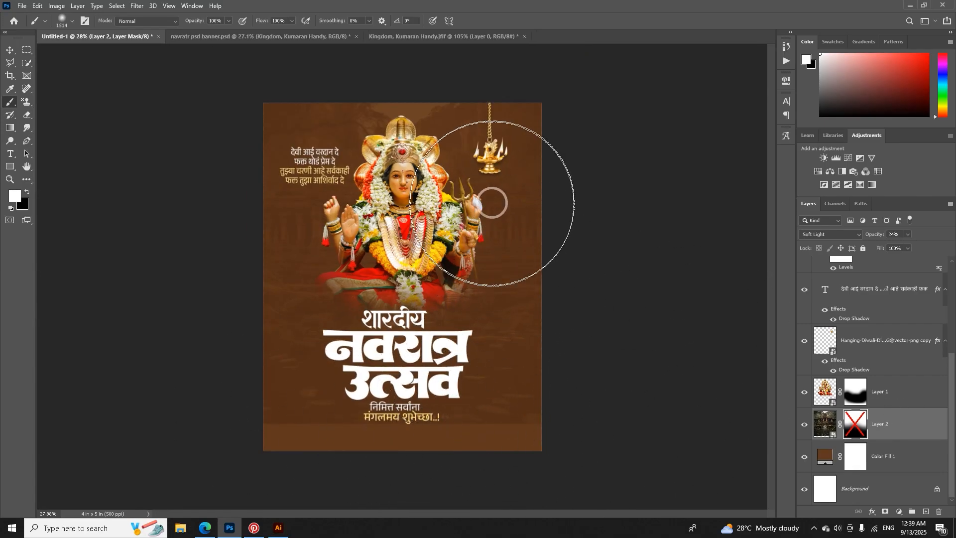
{"action": "left_click", "coordinate": [858, 425], "text": "shift"}
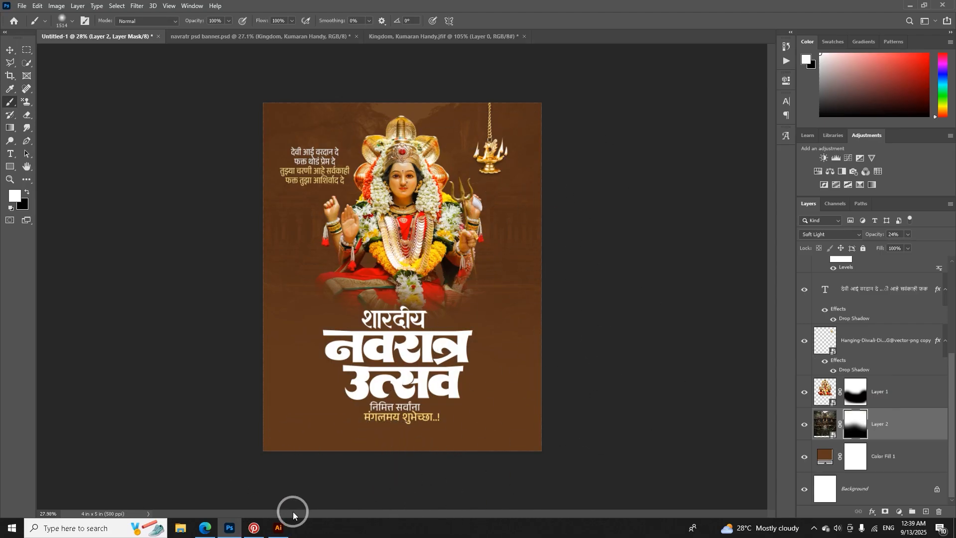
Step: Open the contents of the download (7) smart object in navratr psd banner.psd to examine its background photo
{"action": "left_click", "coordinate": [207, 36]}
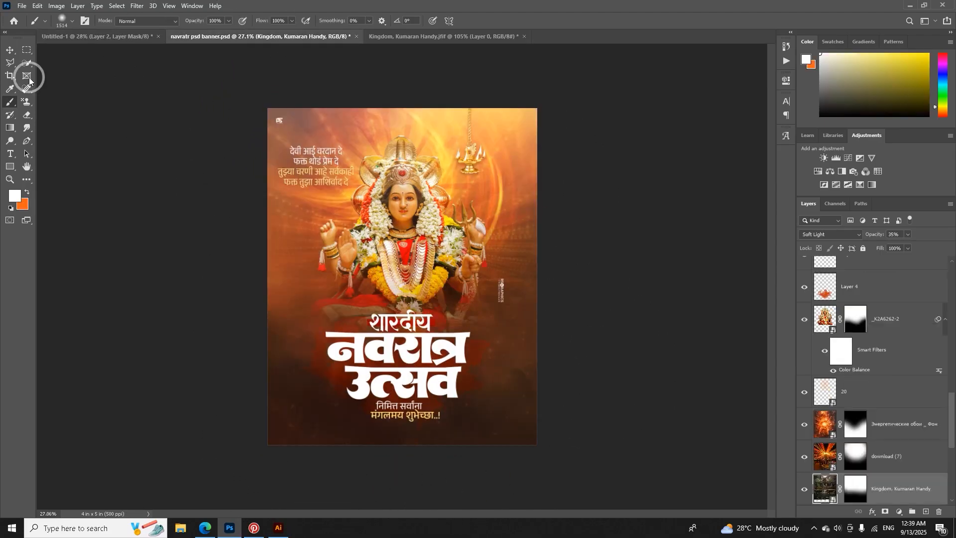
{"action": "scroll", "coordinate": [503, 344], "scroll_direction": "down", "scroll_amount": 4}
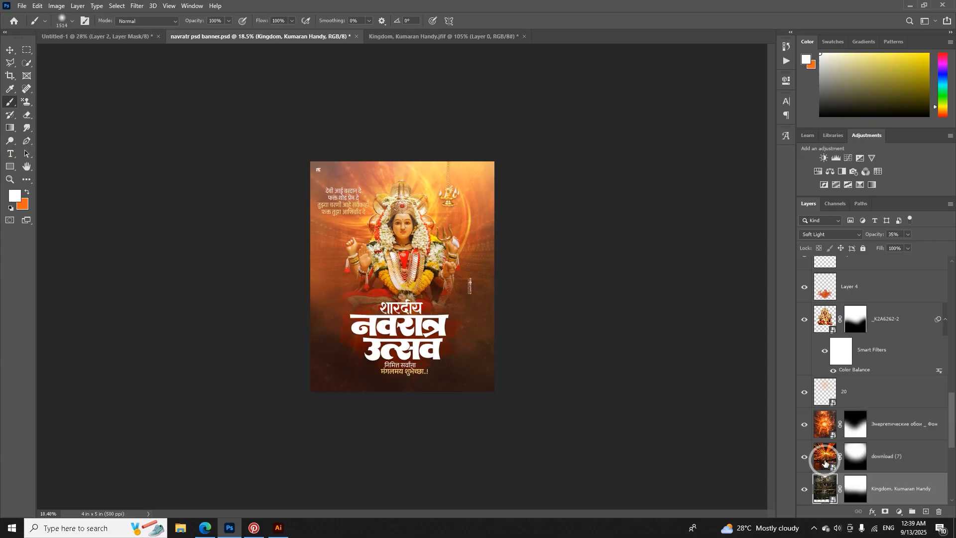
{"action": "double_click", "coordinate": [826, 463]}
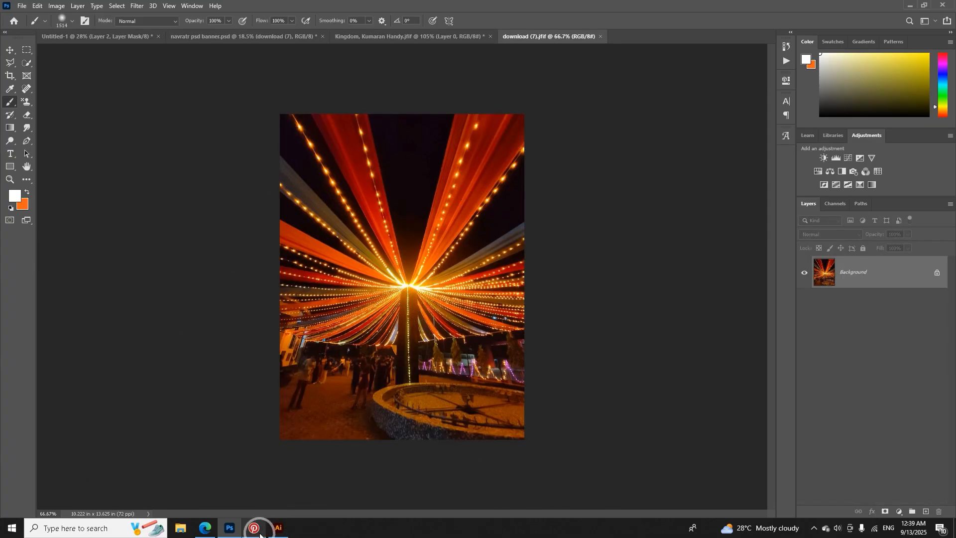
Step: Switch to Pinterest and search for "navratri night background"
{"action": "left_click", "coordinate": [255, 527]}
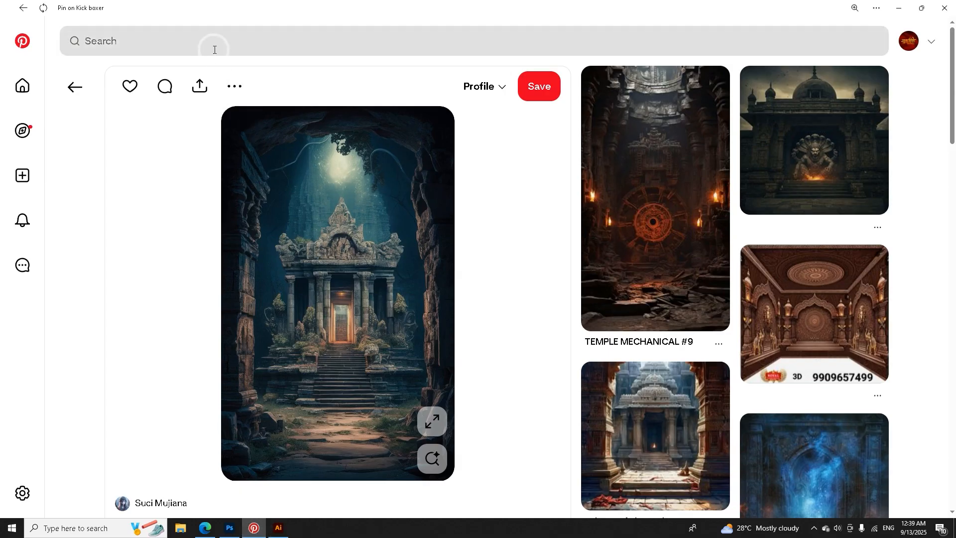
{"action": "left_click", "coordinate": [214, 50]}
{"action": "type", "text": "nav"}
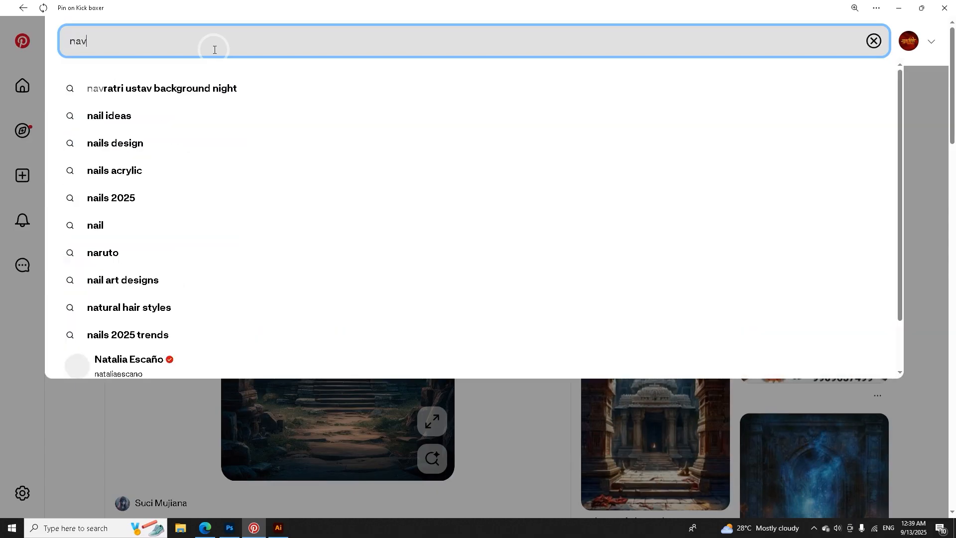
{"action": "type", "text": "ratri n"}
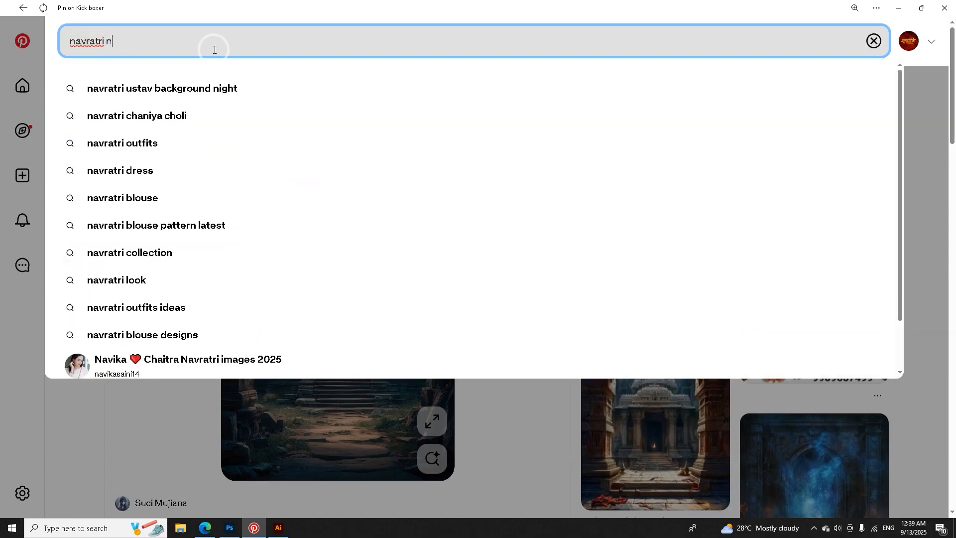
{"action": "type", "text": "ight bac"}
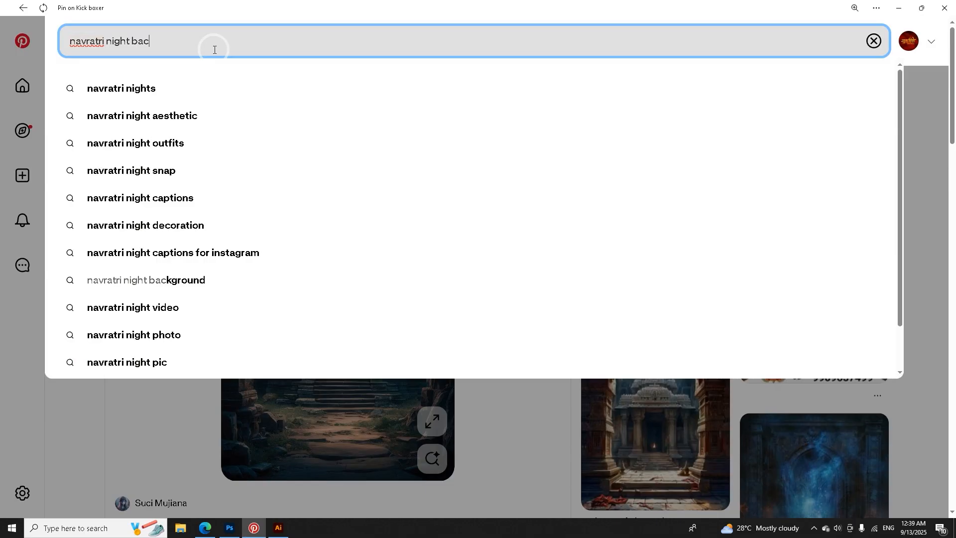
{"action": "type", "text": "kground"}
{"action": "key", "text": "Return"}
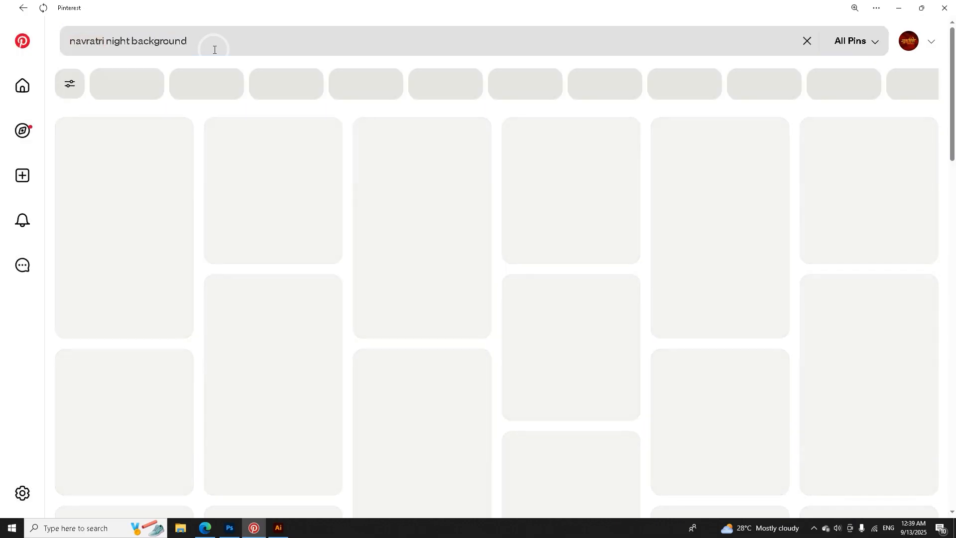
Step: Browse the Navratri night background results and open the Garba night 2024 pin with the coloured drapes and lights
{"action": "scroll", "coordinate": [426, 315], "scroll_direction": "down", "scroll_amount": 6}
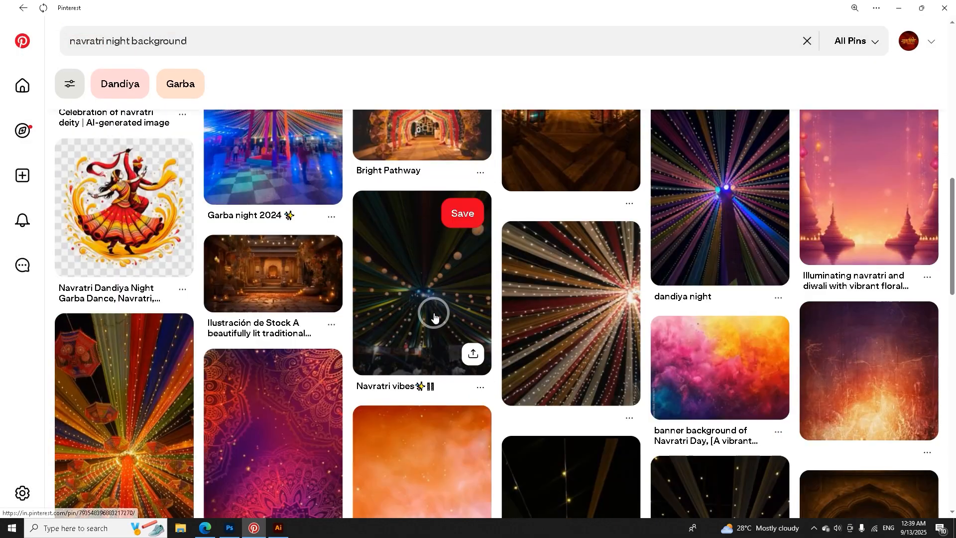
{"action": "scroll", "coordinate": [436, 316], "scroll_direction": "up", "scroll_amount": 3}
{"action": "scroll", "coordinate": [434, 312], "scroll_direction": "down", "scroll_amount": 4}
{"action": "scroll", "coordinate": [434, 313], "scroll_direction": "down", "scroll_amount": 7}
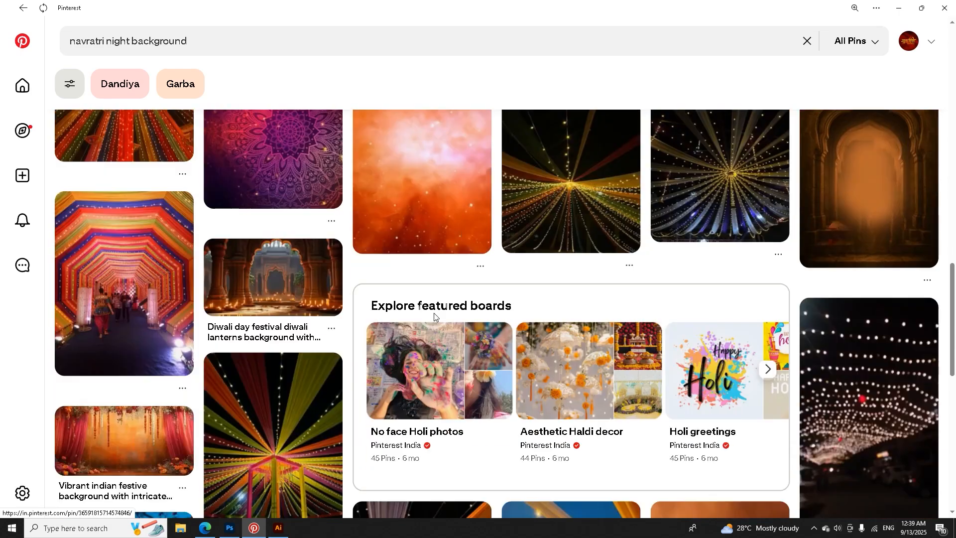
{"action": "scroll", "coordinate": [434, 313], "scroll_direction": "up", "scroll_amount": 11}
{"action": "scroll", "coordinate": [434, 317], "scroll_direction": "up", "scroll_amount": 5}
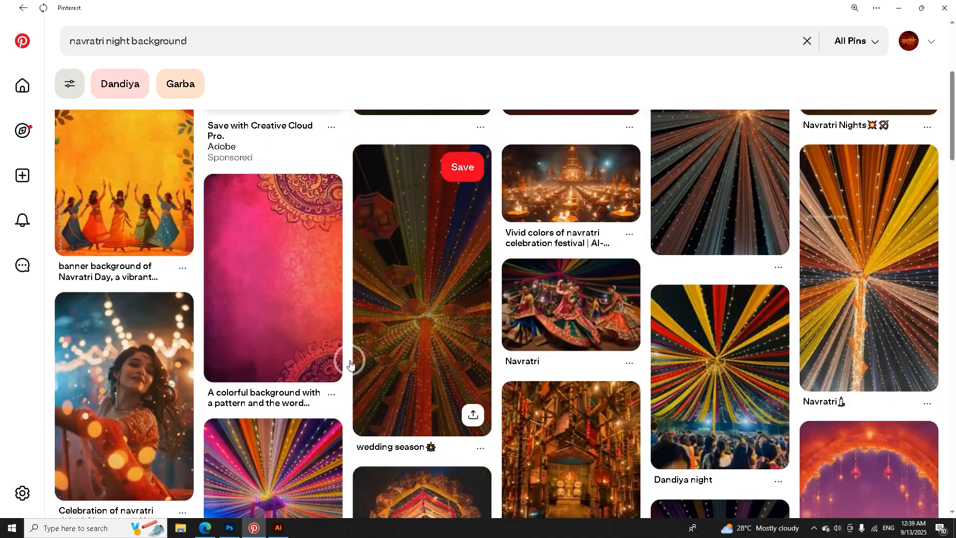
{"action": "left_click", "coordinate": [267, 478]}
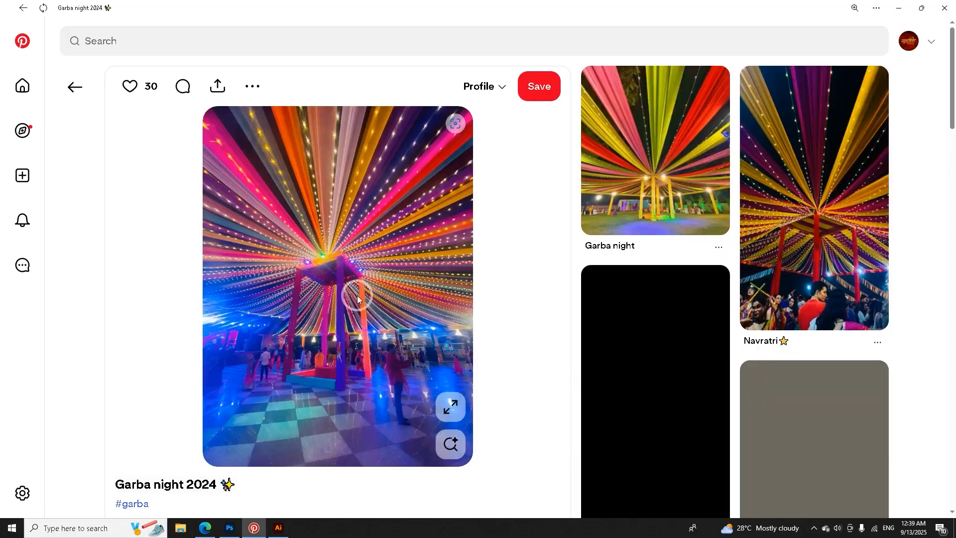
Step: Look through the related pins and download the Garba night 2024 image
{"action": "scroll", "coordinate": [789, 312], "scroll_direction": "down", "scroll_amount": 10}
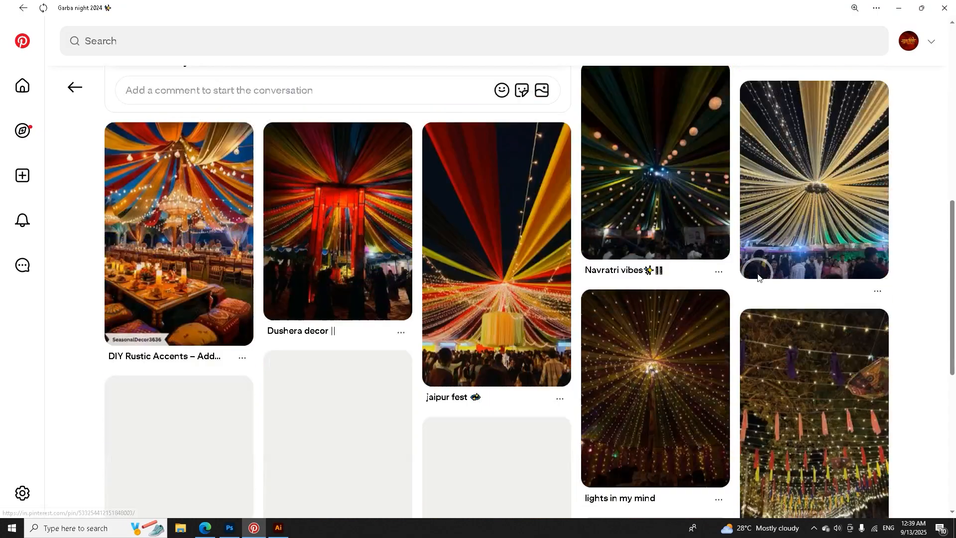
{"action": "scroll", "coordinate": [757, 274], "scroll_direction": "down", "scroll_amount": 8}
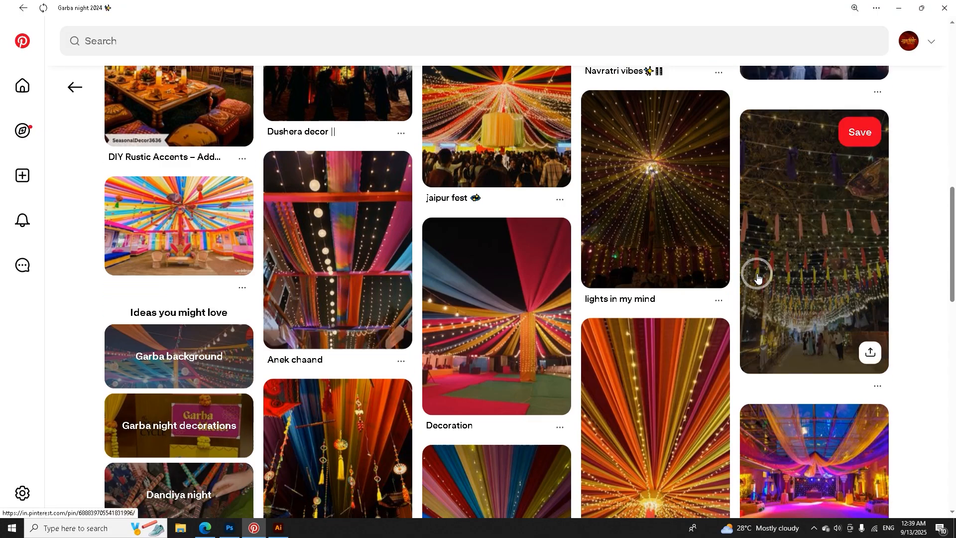
{"action": "scroll", "coordinate": [756, 276], "scroll_direction": "up", "scroll_amount": 8}
{"action": "scroll", "coordinate": [598, 367], "scroll_direction": "up", "scroll_amount": 10}
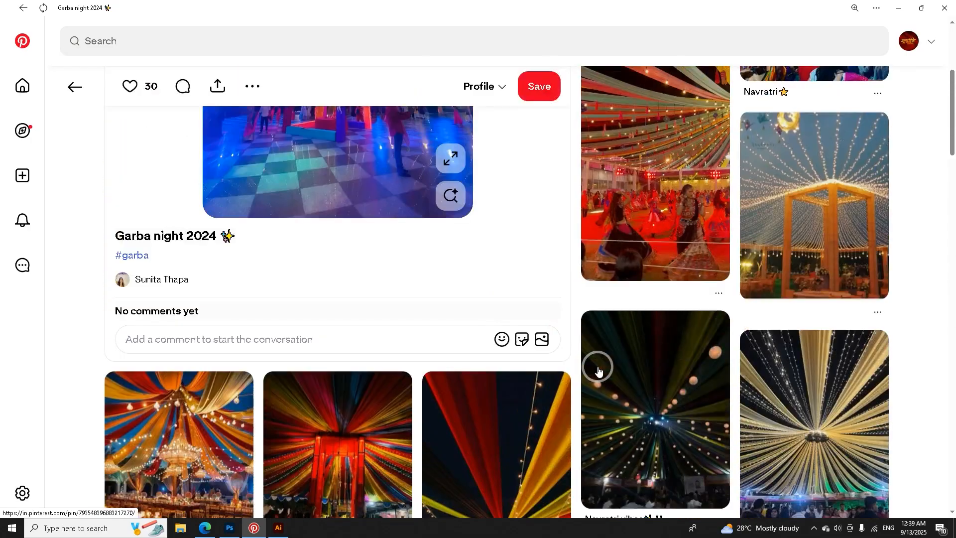
{"action": "left_click", "coordinate": [252, 86]}
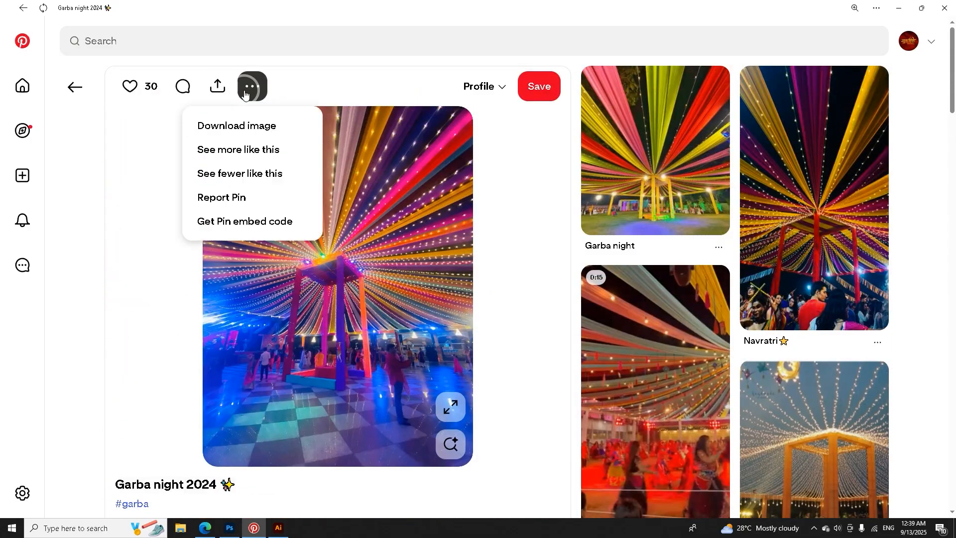
{"action": "left_click", "coordinate": [247, 128]}
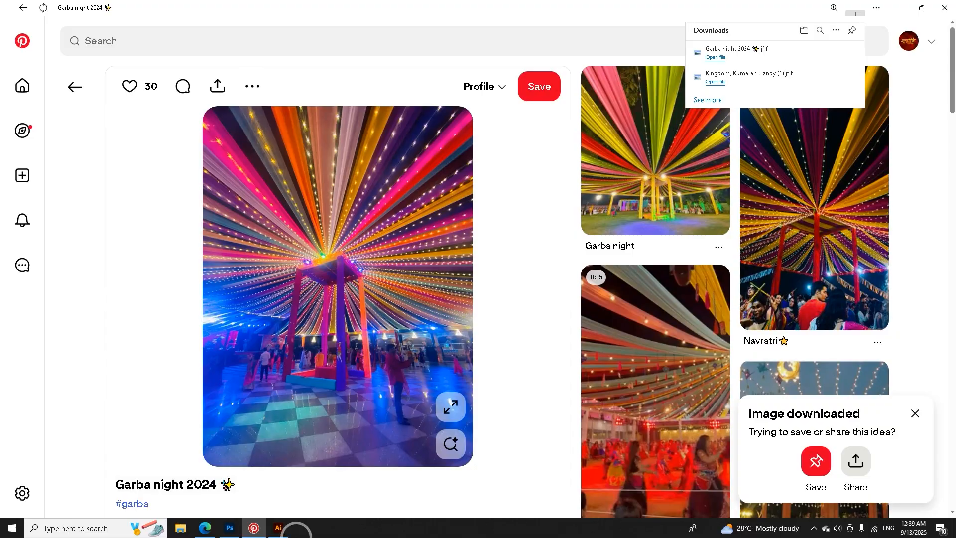
Step: Switch back to Photoshop and place the Garba night 2024 image embedded in Untitled-1 above Layer 2, scaled to 41.04% to cover the banner
{"action": "left_click", "coordinate": [230, 528]}
{"action": "left_click", "coordinate": [72, 38]}
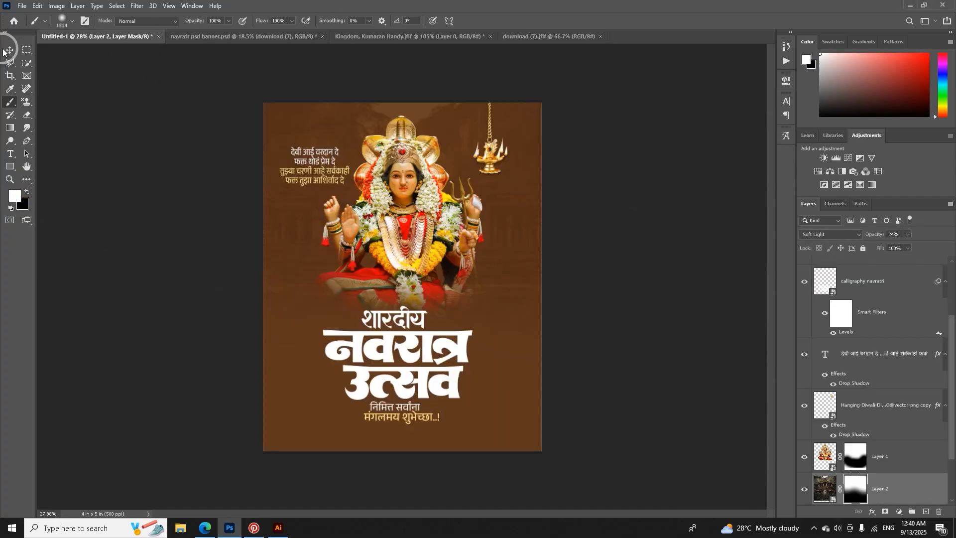
{"action": "key", "text": "v"}
{"action": "left_click", "coordinate": [22, 6]}
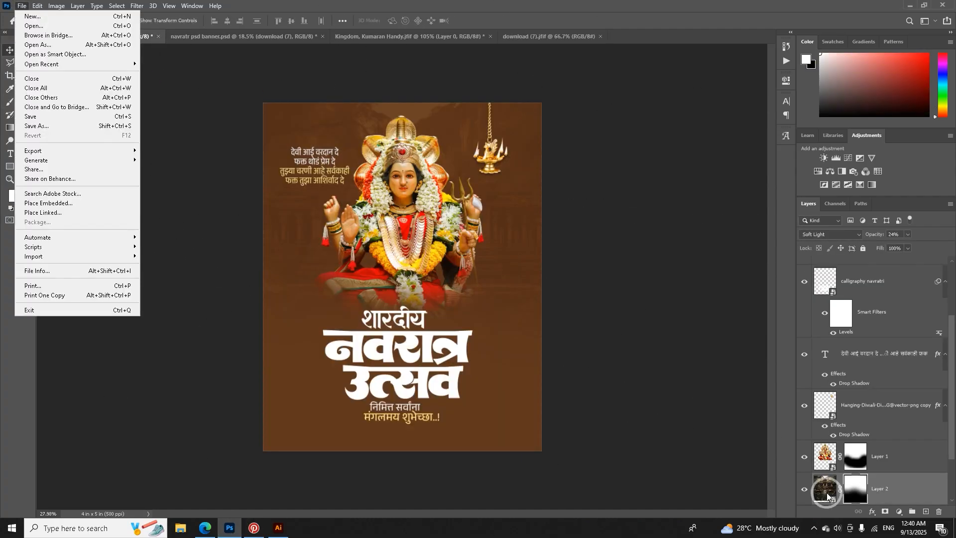
{"action": "left_click", "coordinate": [813, 487]}
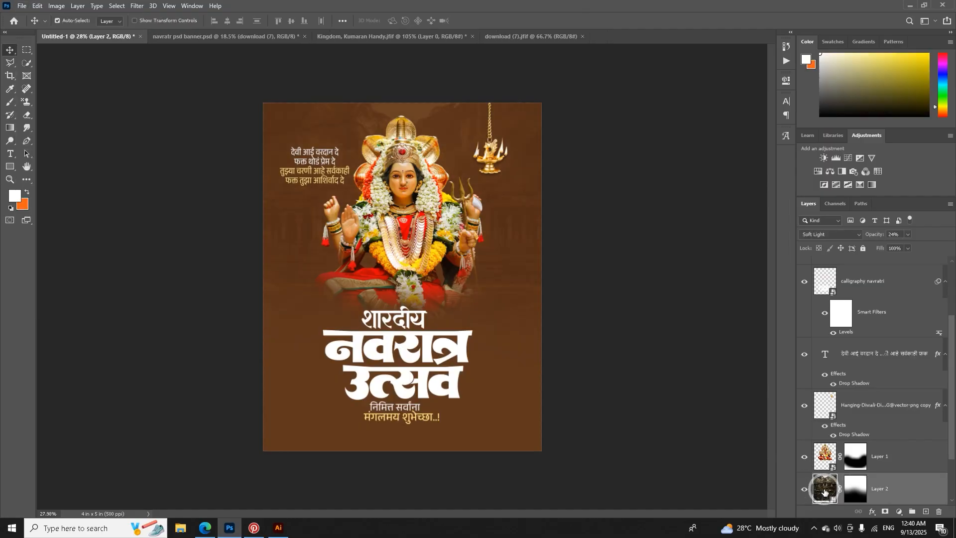
{"action": "left_click", "coordinate": [21, 7]}
{"action": "left_click", "coordinate": [80, 203]}
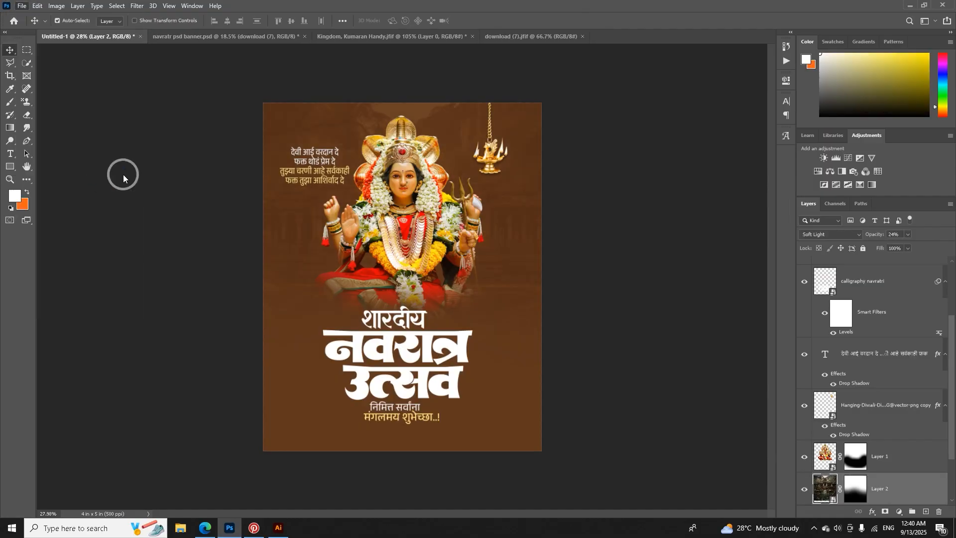
{"action": "left_click", "coordinate": [50, 142]}
{"action": "double_click", "coordinate": [114, 90]}
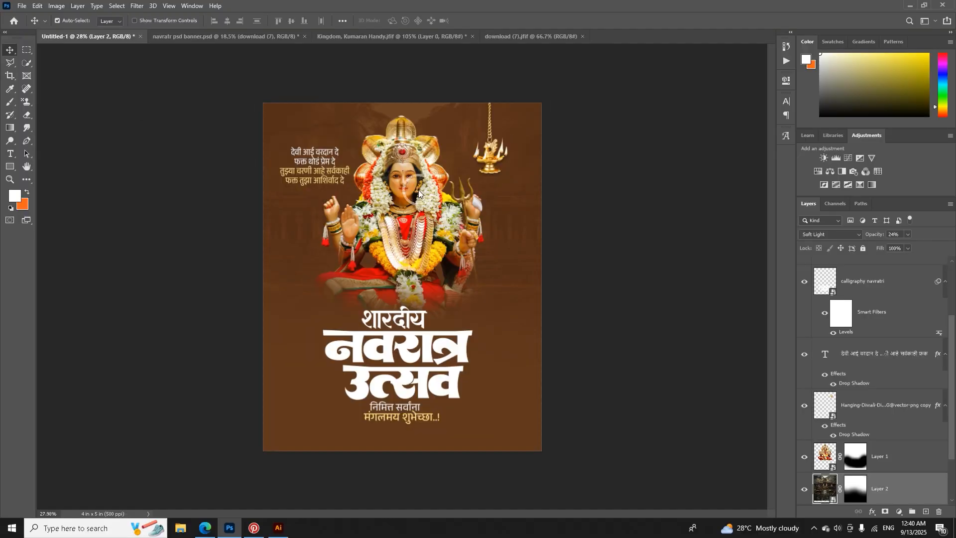
{"action": "left_click_drag", "start_coordinate": [533, 279], "coordinate": [549, 278]}
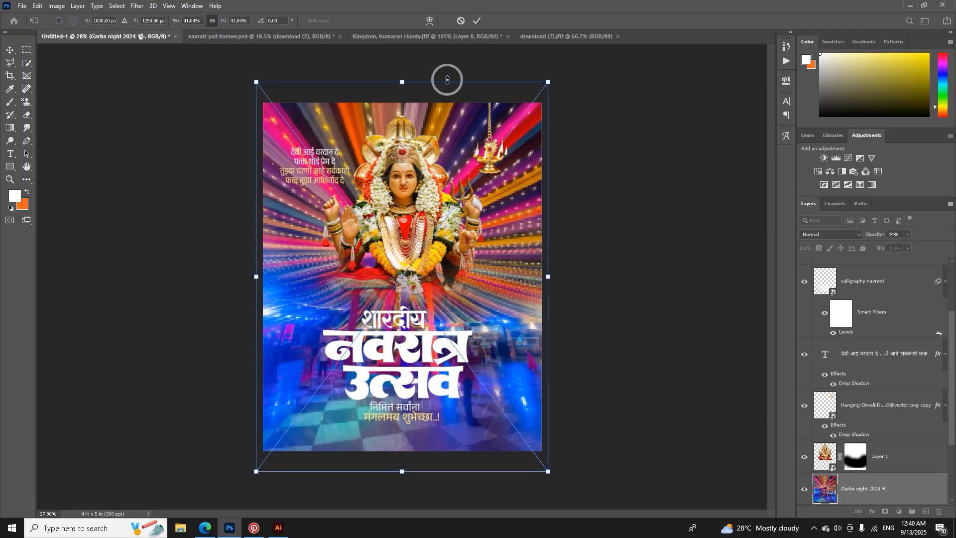
{"action": "left_click", "coordinate": [477, 21]}
Step: Blend the Garba night 2024 layer in Color Dodge at 25% opacity and reopen its blend mode choices
{"action": "left_click", "coordinate": [843, 236]}
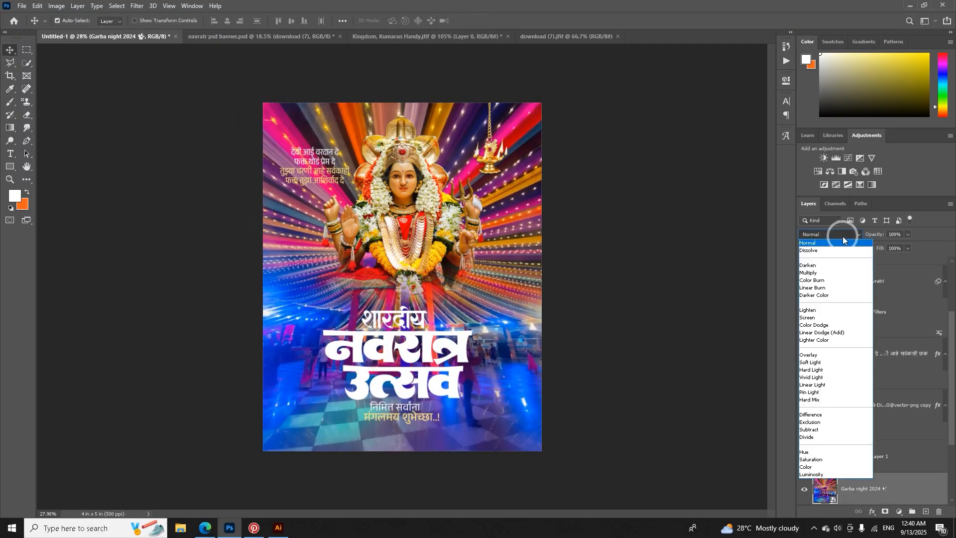
{"action": "left_click", "coordinate": [811, 244]}
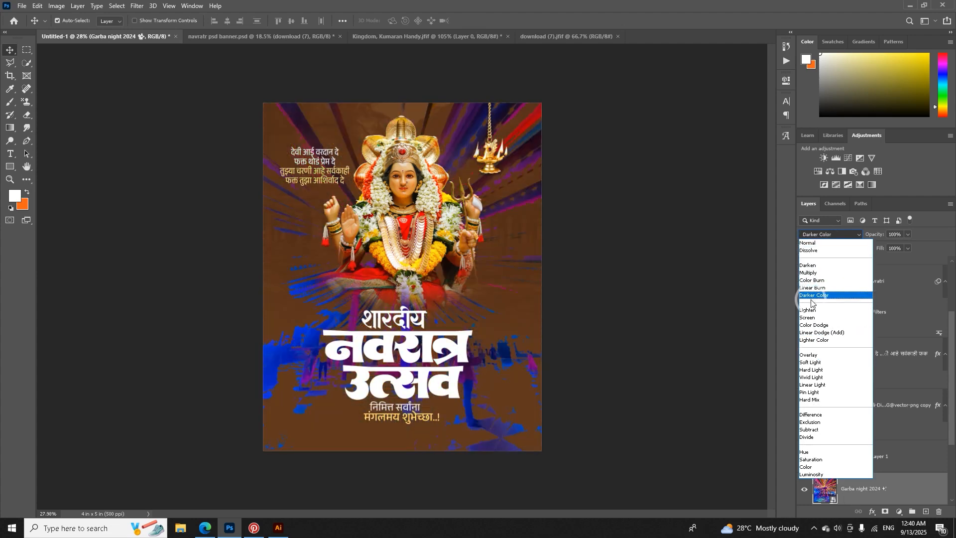
{"action": "left_click", "coordinate": [813, 325]}
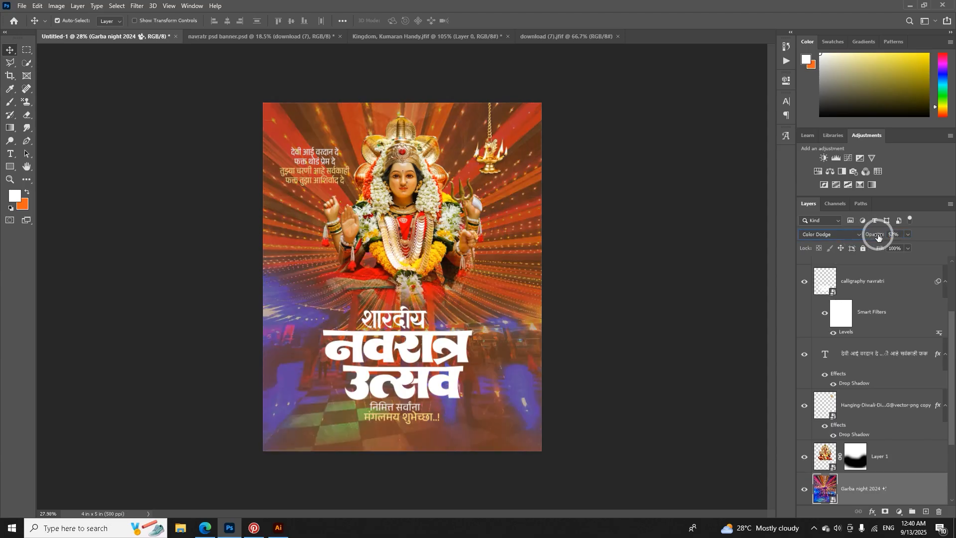
{"action": "left_click_drag", "start_coordinate": [864, 236], "coordinate": [870, 234]}
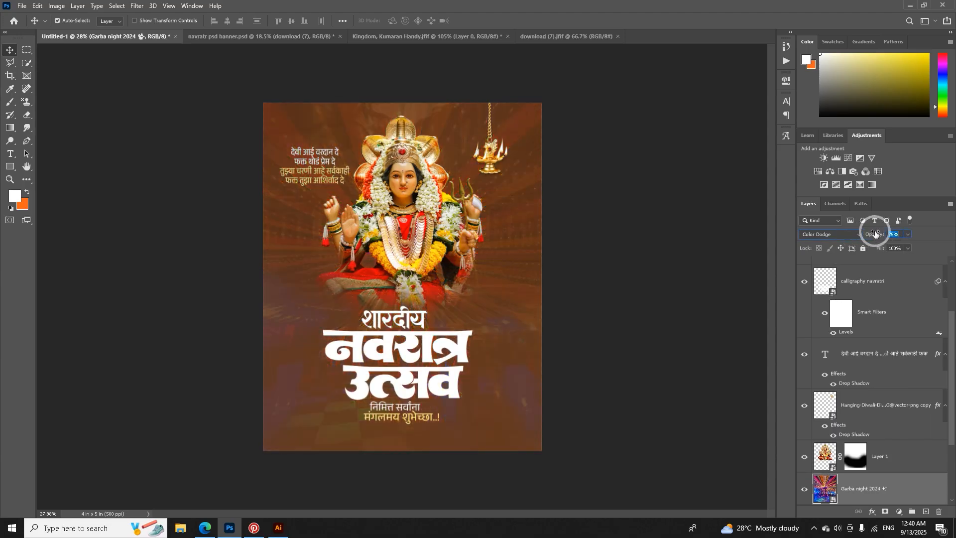
{"action": "left_click", "coordinate": [829, 235]}
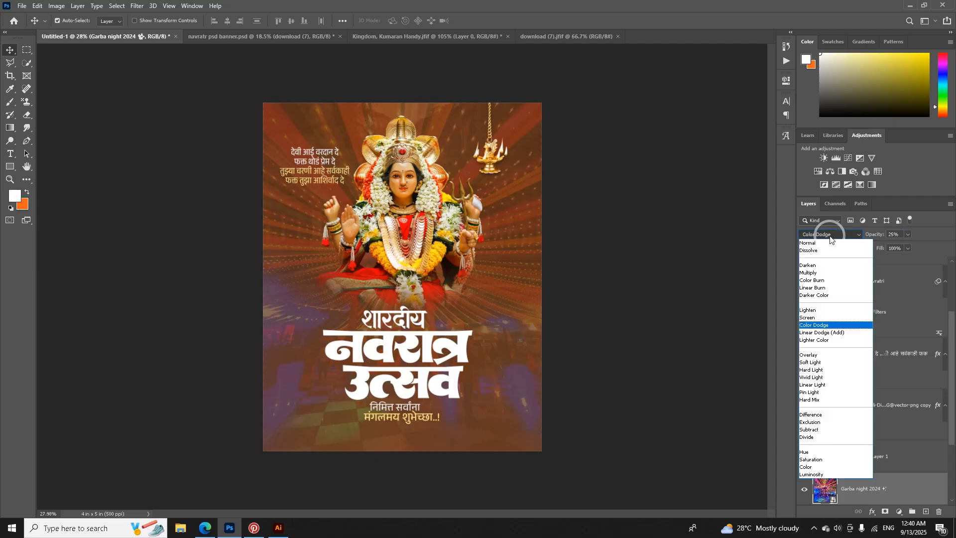
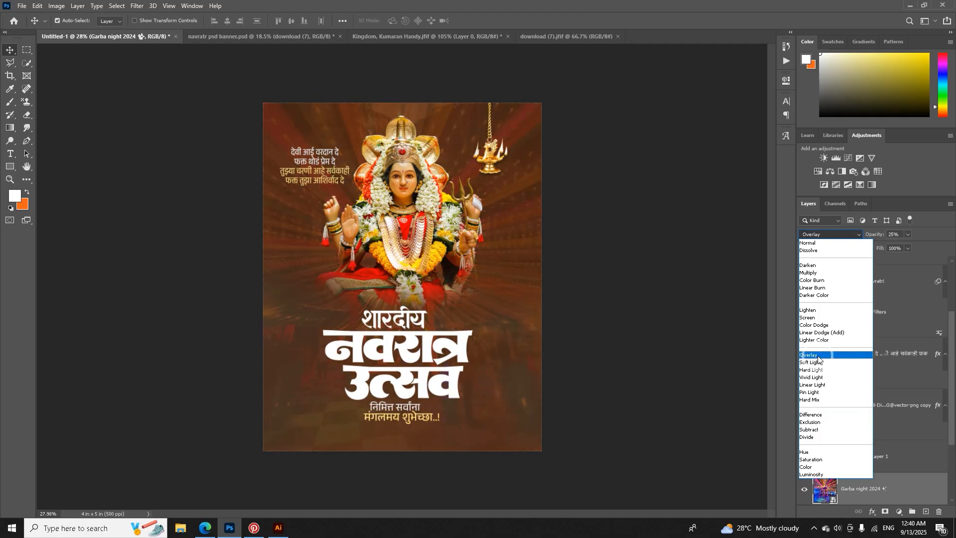
Step: Blend the Garba night 2024 layer with Color Dodge at 16% opacity and reveal only its upper part through a painted black mask
{"action": "left_click", "coordinate": [814, 326]}
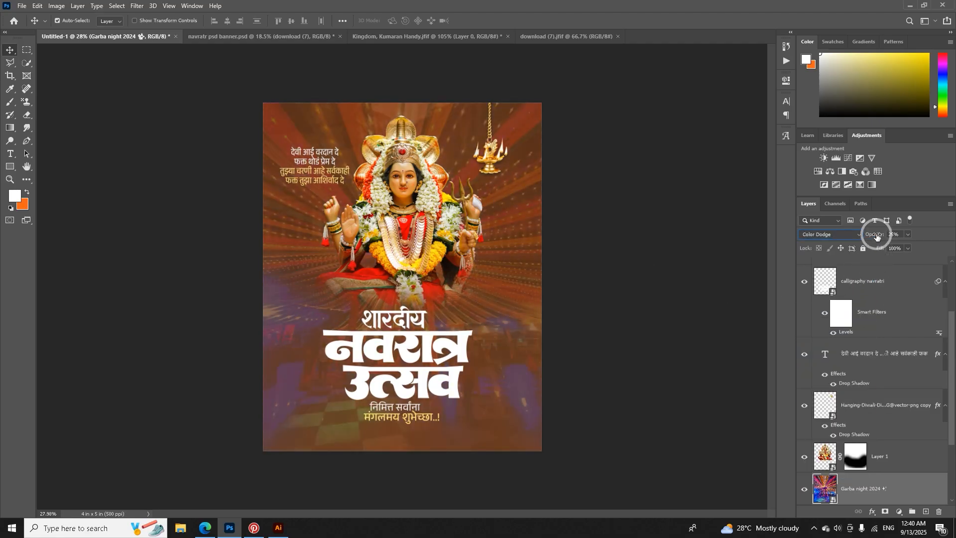
{"action": "left_click_drag", "start_coordinate": [869, 234], "coordinate": [870, 235]}
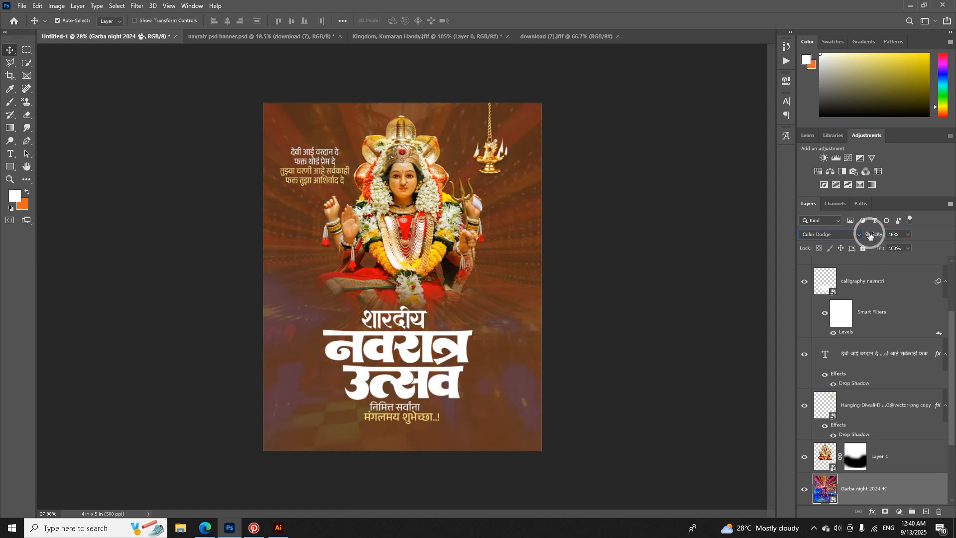
{"action": "left_click", "coordinate": [886, 513], "text": "alt"}
{"action": "key", "text": "b"}
{"action": "right_click", "coordinate": [441, 174], "text": "alt"}
{"action": "mouse_move", "coordinate": [466, 174]}
{"action": "left_mouse_down"}
{"action": "mouse_move", "coordinate": [550, 167]}
{"action": "mouse_move", "coordinate": [424, 122]}
{"action": "mouse_move", "coordinate": [269, 126]}
{"action": "mouse_move", "coordinate": [286, 143]}
{"action": "mouse_move", "coordinate": [441, 151]}
{"action": "mouse_move", "coordinate": [503, 195]}
{"action": "mouse_move", "coordinate": [348, 161]}
{"action": "mouse_move", "coordinate": [284, 187]}
{"action": "mouse_move", "coordinate": [523, 199]}
{"action": "mouse_move", "coordinate": [569, 221]}
{"action": "left_mouse_up"}
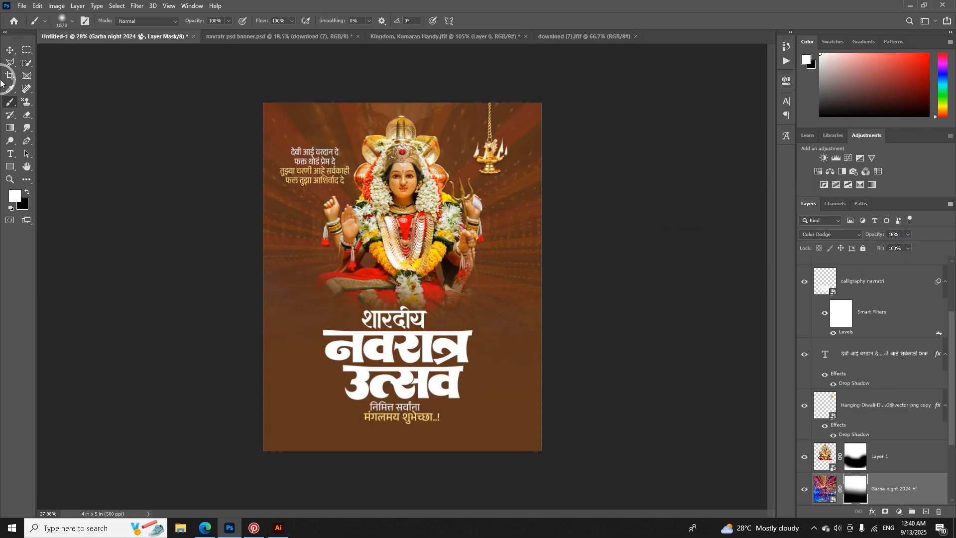
{"action": "left_click", "coordinate": [9, 49]}
{"action": "scroll", "coordinate": [390, 240], "scroll_direction": "up", "scroll_amount": 1}
Step: Examine the background layers in the navratr psd banner reference file and open its camping bonfire flame smart object
{"action": "left_click", "coordinate": [272, 35]}
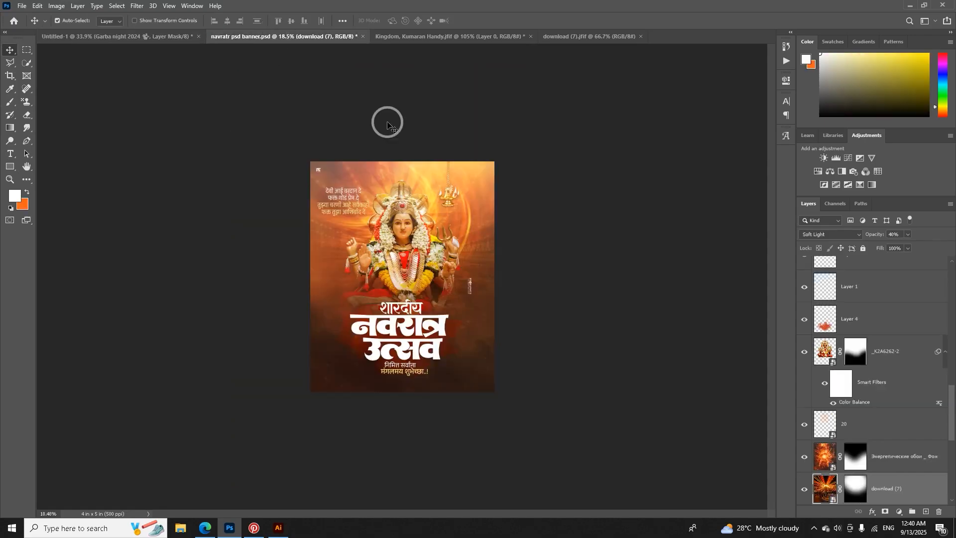
{"action": "scroll", "coordinate": [410, 201], "scroll_direction": "up", "scroll_amount": 2}
{"action": "left_click", "coordinate": [446, 167]}
{"action": "scroll", "coordinate": [856, 408], "scroll_direction": "down", "scroll_amount": 4}
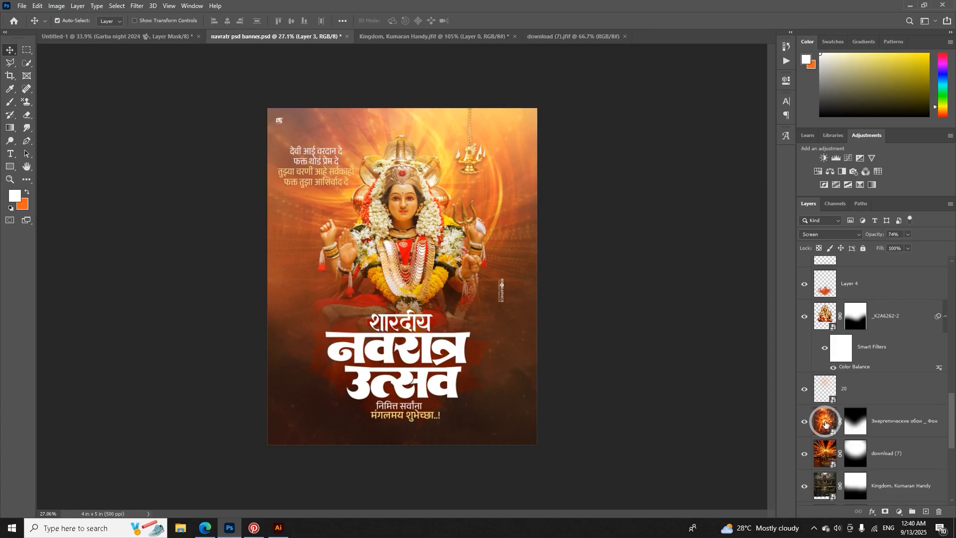
{"action": "left_click", "coordinate": [825, 424]}
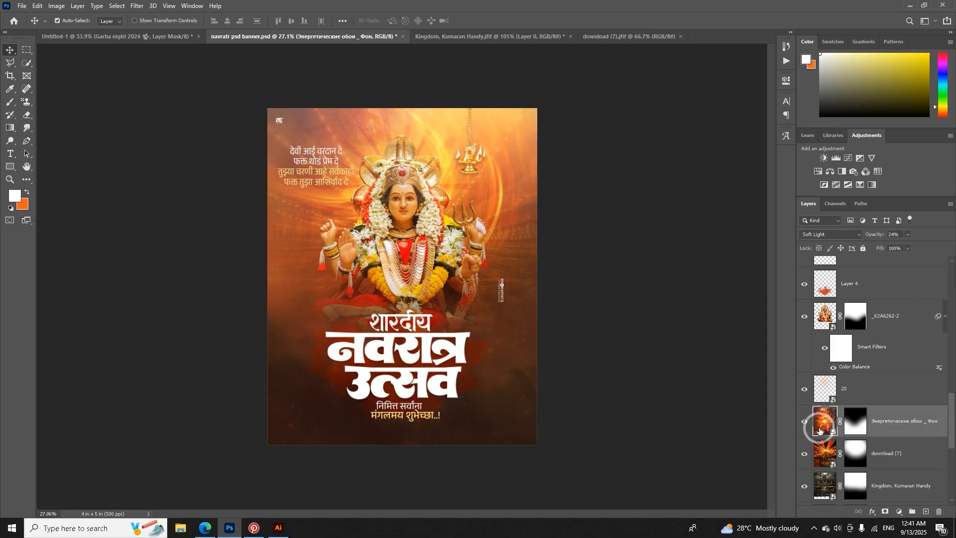
{"action": "scroll", "coordinate": [828, 451], "scroll_direction": "down", "scroll_amount": 3}
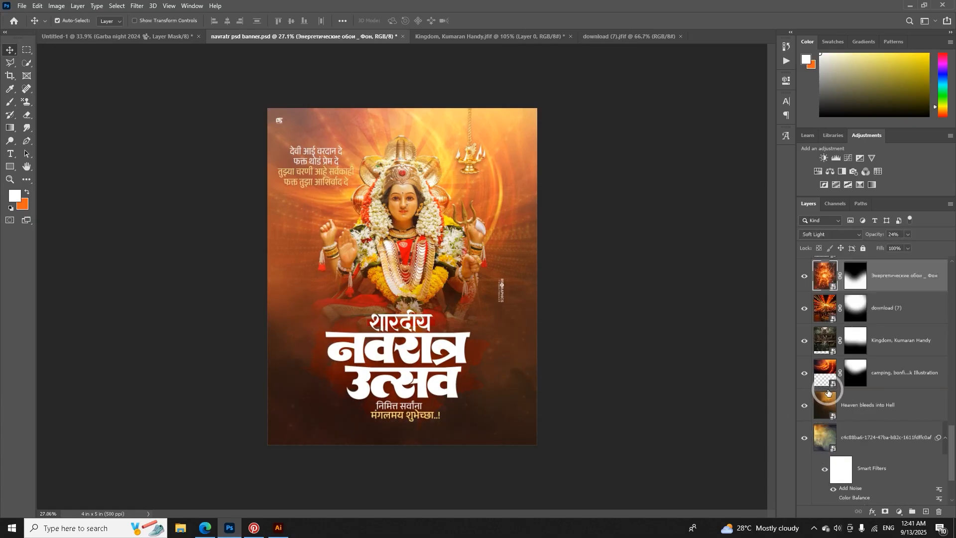
{"action": "double_click", "coordinate": [823, 373]}
{"action": "scroll", "coordinate": [391, 277], "scroll_direction": "up", "scroll_amount": 4}
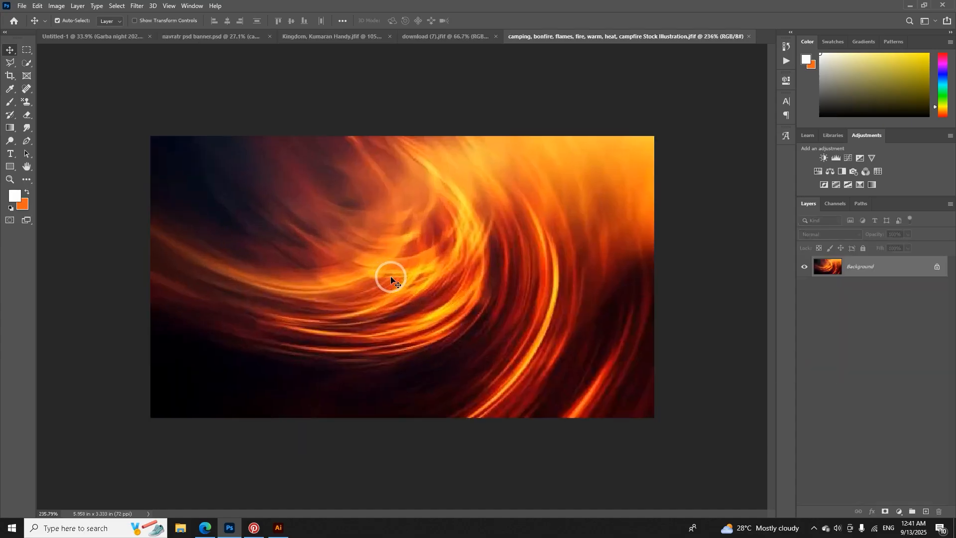
Step: Unlock the bonfire flame image's background layer and convert it to a smart object
{"action": "scroll", "coordinate": [390, 277], "scroll_direction": "down", "scroll_amount": 3}
{"action": "left_click", "coordinate": [939, 269]}
{"action": "right_click", "coordinate": [823, 256]}
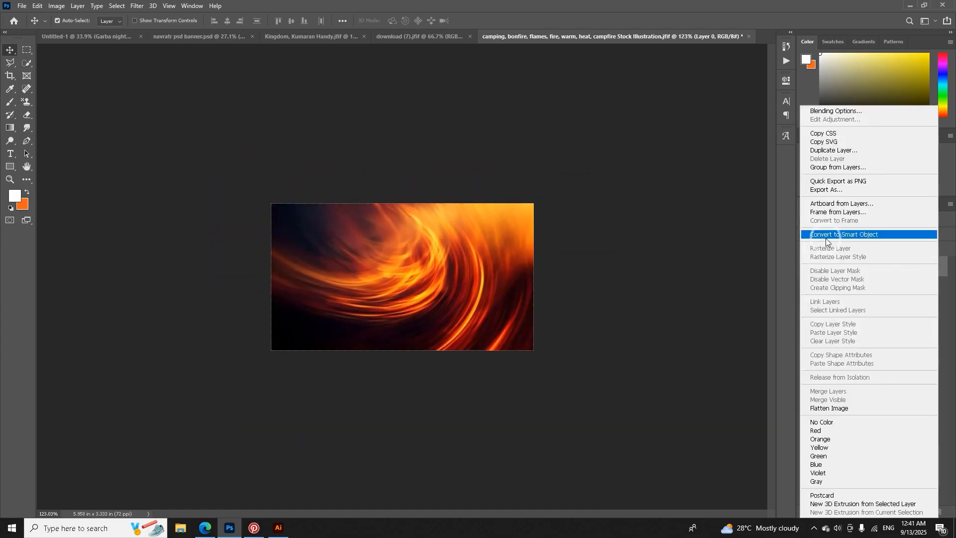
{"action": "left_click", "coordinate": [826, 238]}
Step: Copy the flame smart object into the Untitled-1 poster, directly above the Garba night 2024 layer
{"action": "left_click_drag", "start_coordinate": [445, 226], "coordinate": [284, 5]}
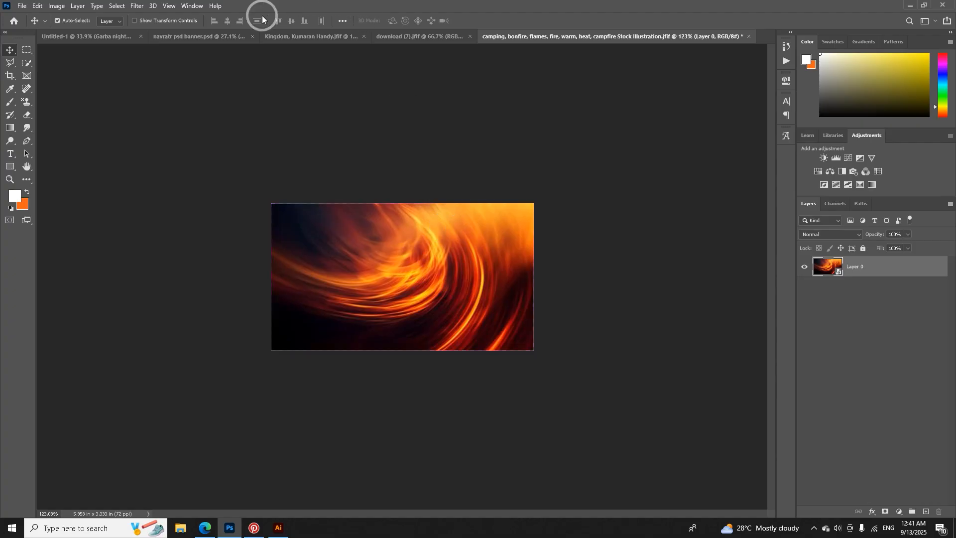
{"action": "left_click_drag", "start_coordinate": [169, 39], "coordinate": [453, 221]}
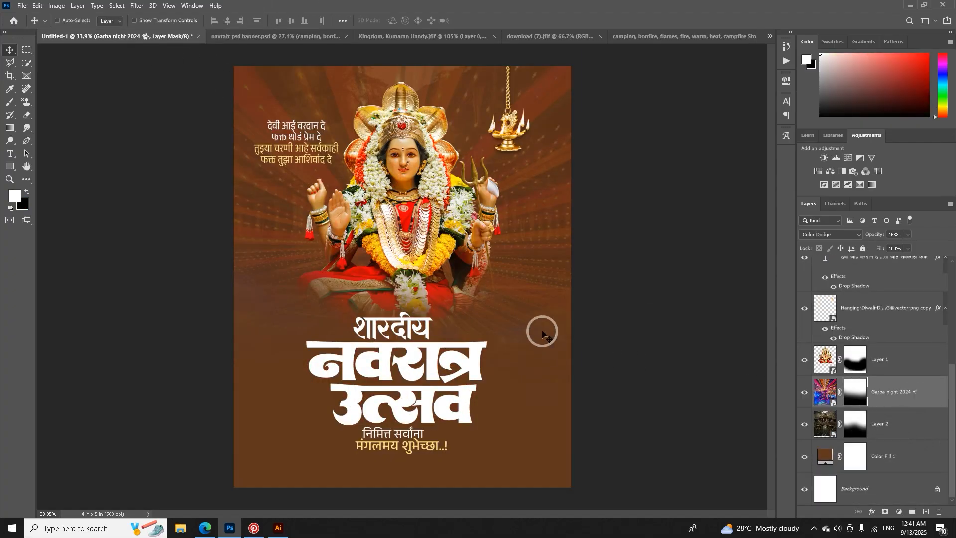
{"action": "left_click_drag", "start_coordinate": [542, 333], "coordinate": [540, 331]}
Step: Scale the flame image to about 86% and position it across the poster's upper half behind the goddess
{"action": "key", "text": "ctrl+t"}
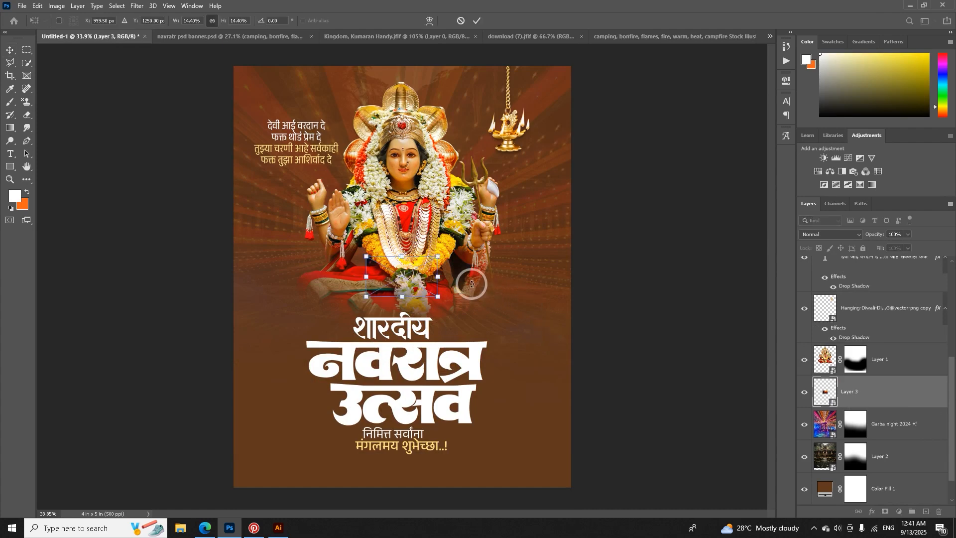
{"action": "left_click_drag", "start_coordinate": [438, 278], "coordinate": [503, 200]}
{"action": "scroll", "coordinate": [492, 277], "scroll_direction": "down", "scroll_amount": 2}
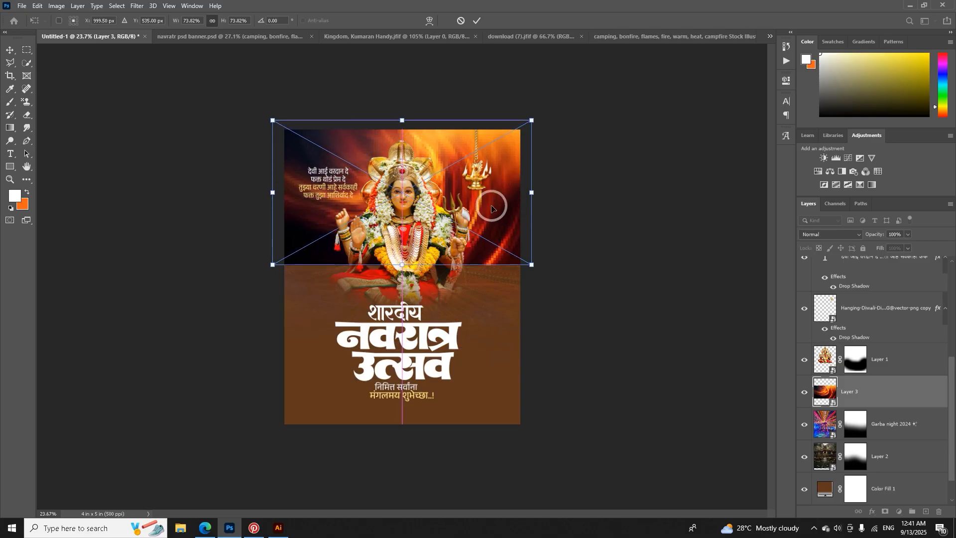
{"action": "left_click_drag", "start_coordinate": [402, 265], "coordinate": [402, 289]}
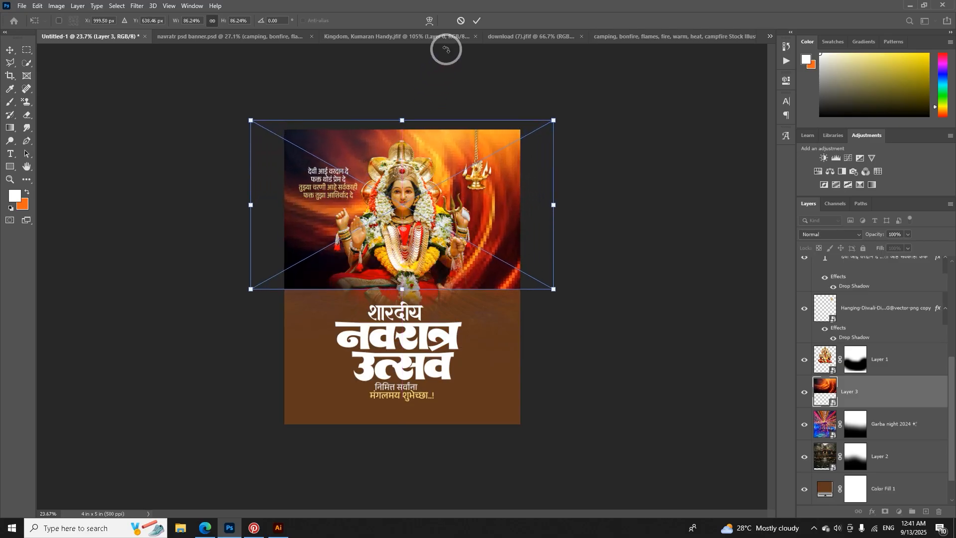
{"action": "left_click", "coordinate": [476, 21]}
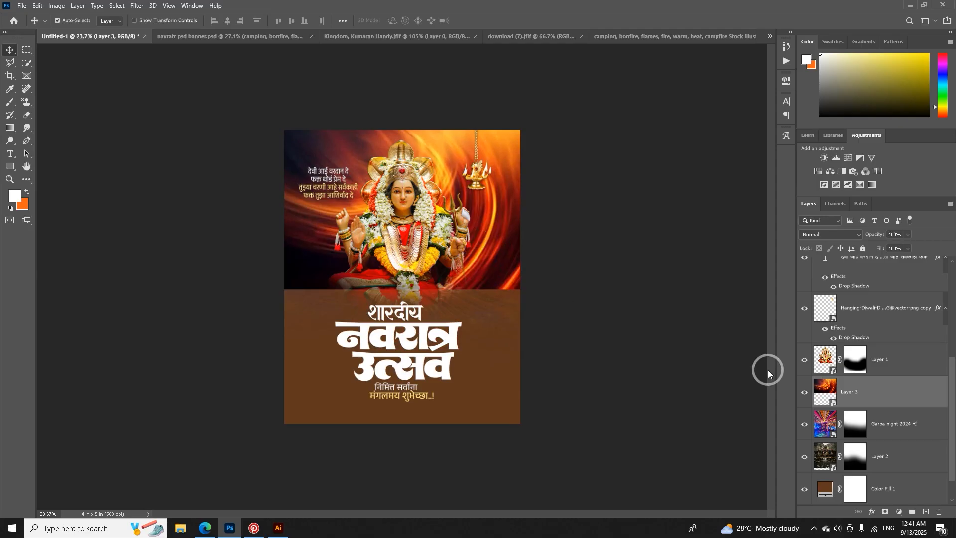
Step: Set the flame layer's blend mode to Screen and reveal only its upper area through a painted black layer mask
{"action": "left_click", "coordinate": [824, 236]}
{"action": "left_click", "coordinate": [820, 319]}
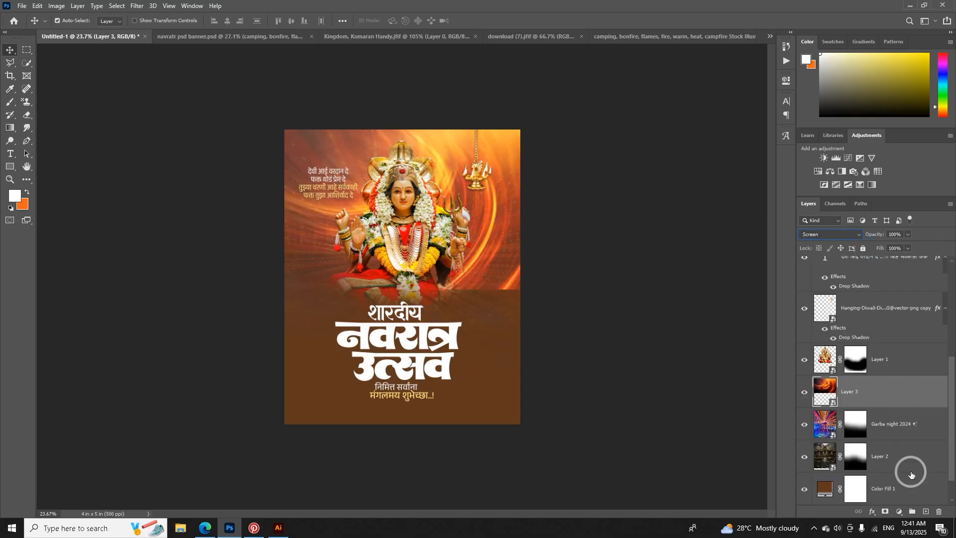
{"action": "left_click", "coordinate": [886, 512], "text": "alt"}
{"action": "key", "text": "b"}
{"action": "mouse_move", "coordinate": [502, 188]}
{"action": "left_mouse_down"}
{"action": "mouse_move", "coordinate": [425, 133]}
{"action": "mouse_move", "coordinate": [397, 134]}
{"action": "mouse_move", "coordinate": [406, 90]}
{"action": "mouse_move", "coordinate": [438, 156]}
{"action": "left_mouse_up"}
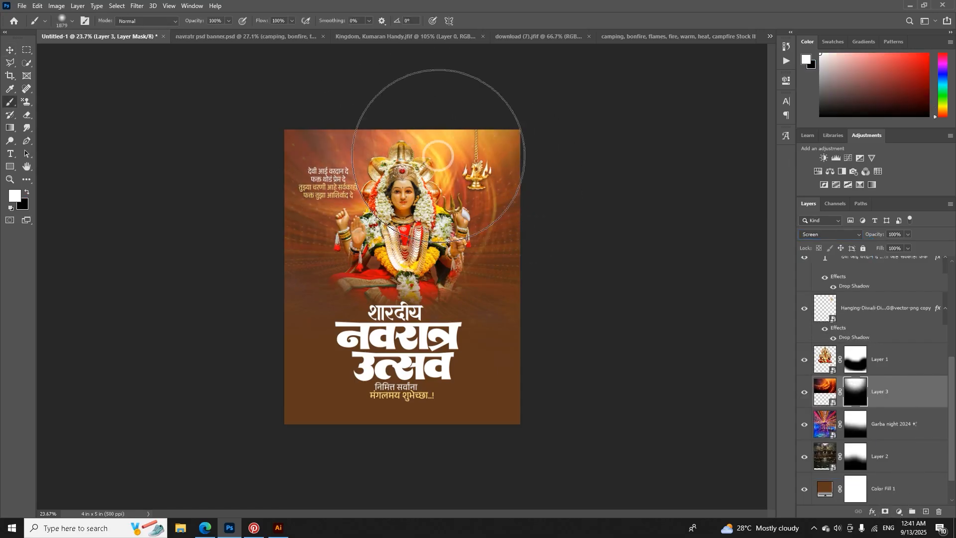
Step: Enlarge the masked flame layer further across the poster's upper background
{"action": "key", "text": "ctrl+t"}
{"action": "left_click_drag", "start_coordinate": [552, 204], "coordinate": [597, 210]}
{"action": "left_click", "coordinate": [499, 26]}
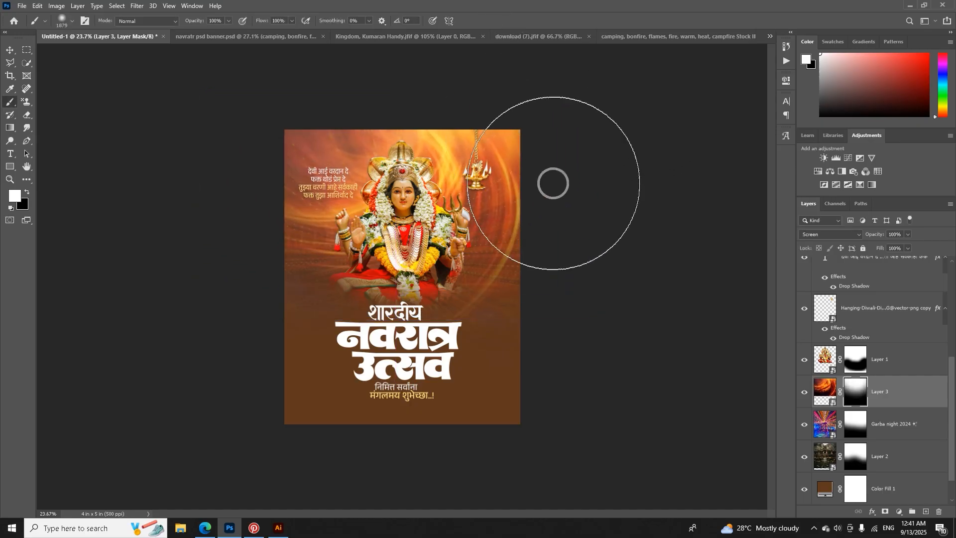
{"action": "scroll", "coordinate": [553, 182], "scroll_direction": "up", "scroll_amount": 5}
{"action": "scroll", "coordinate": [527, 213], "scroll_direction": "down", "scroll_amount": 3}
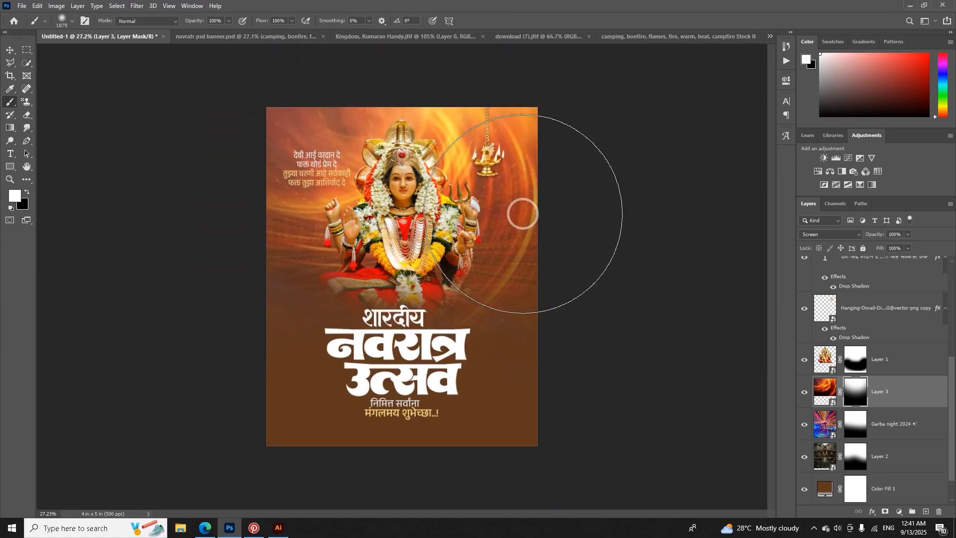
{"action": "scroll", "coordinate": [342, 411], "scroll_direction": "up", "scroll_amount": 2}
{"action": "scroll", "coordinate": [299, 421], "scroll_direction": "up", "scroll_amount": 3}
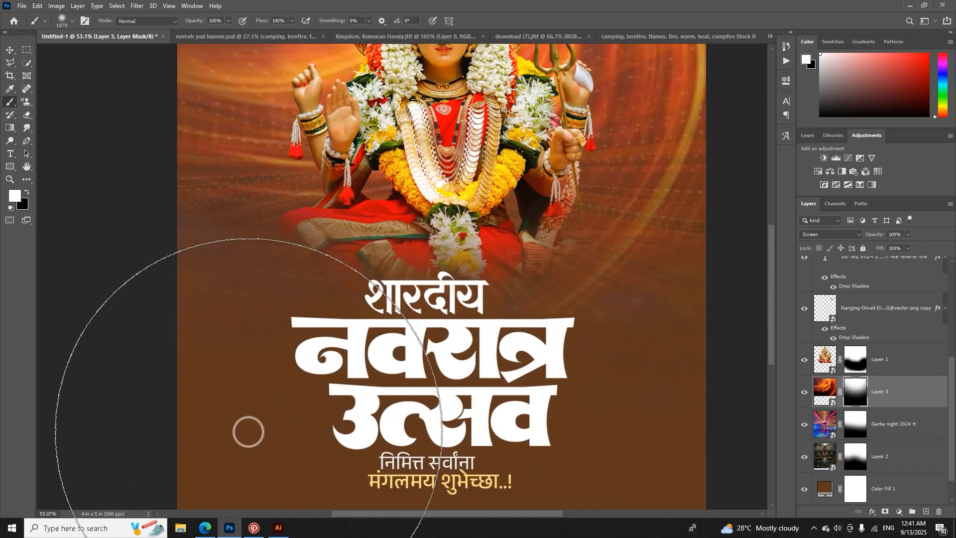
{"action": "scroll", "coordinate": [267, 404], "scroll_direction": "down", "scroll_amount": 6}
{"action": "scroll", "coordinate": [348, 383], "scroll_direction": "up", "scroll_amount": 2}
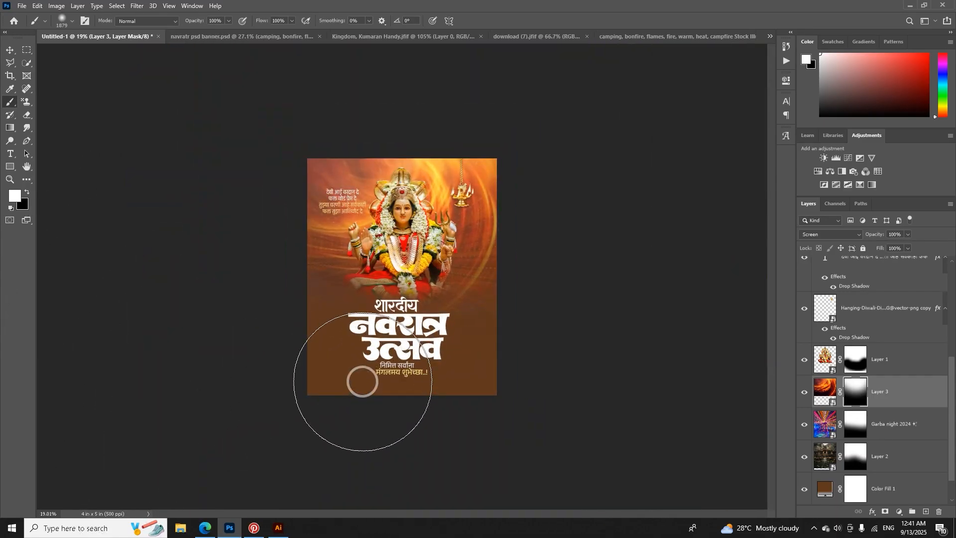
Step: Switch to Pinterest, browse the related decoration pins, and search for "brown background"
{"action": "left_click", "coordinate": [254, 527]}
{"action": "scroll", "coordinate": [468, 371], "scroll_direction": "down", "scroll_amount": 8}
{"action": "scroll", "coordinate": [468, 371], "scroll_direction": "down", "scroll_amount": 20}
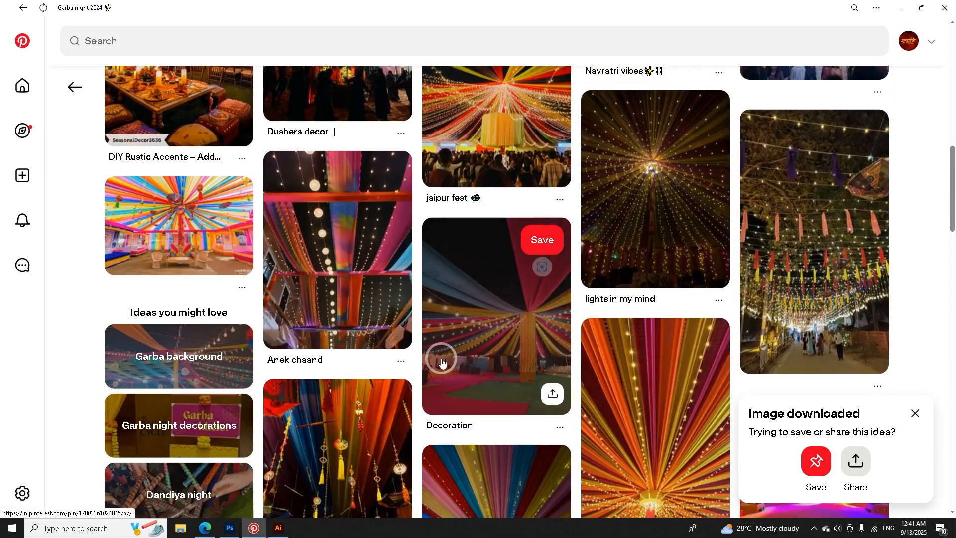
{"action": "scroll", "coordinate": [555, 337], "scroll_direction": "down", "scroll_amount": 5}
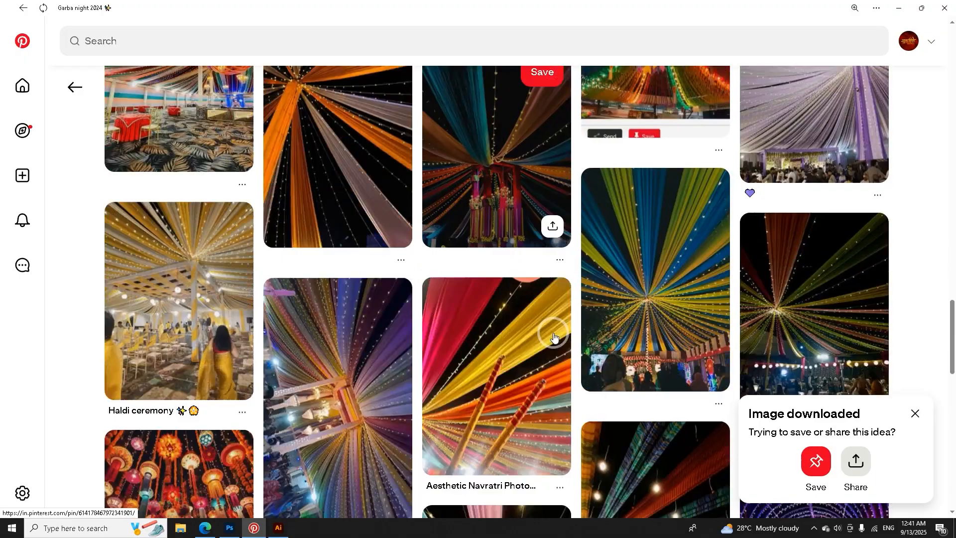
{"action": "left_click", "coordinate": [284, 43]}
{"action": "type", "text": "b"}
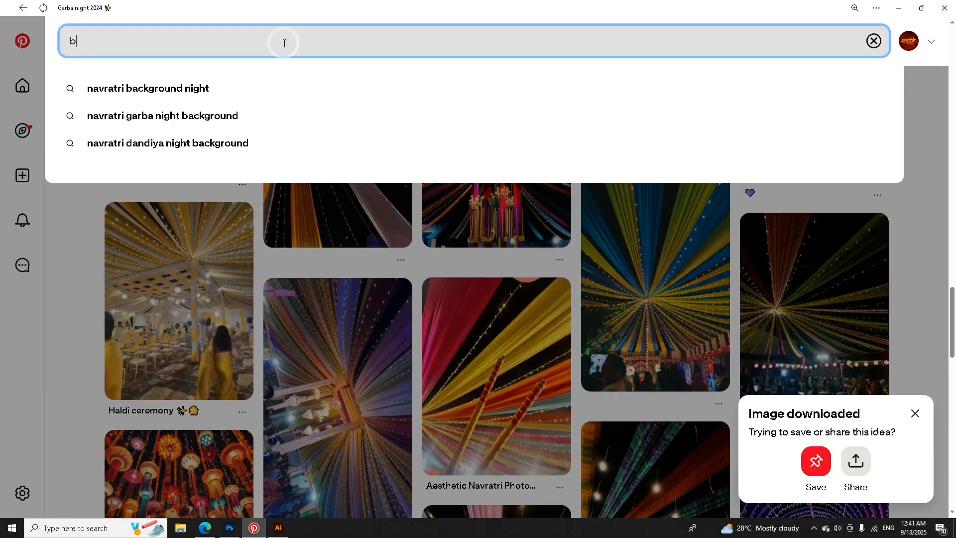
{"action": "type", "text": "rown ba"}
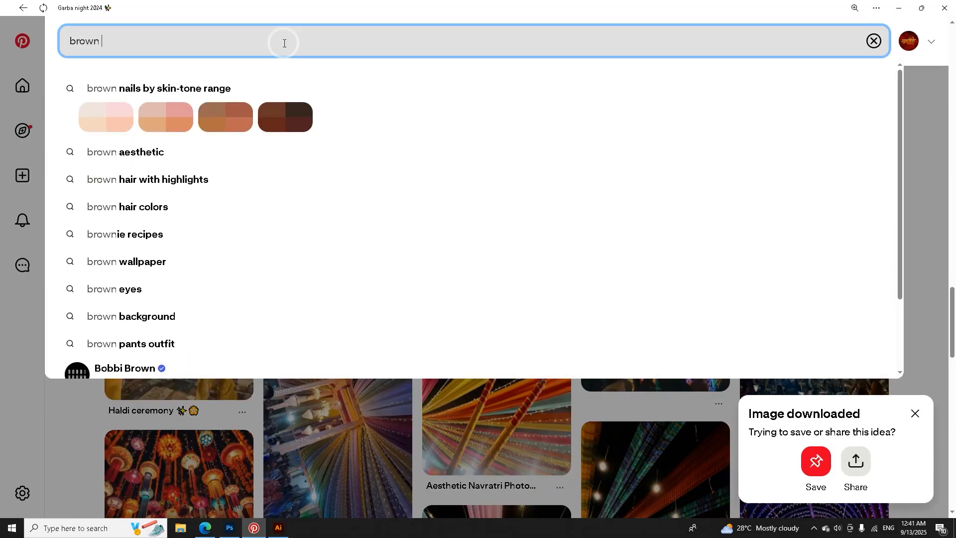
{"action": "type", "text": "ckground"}
{"action": "key", "text": "Return"}
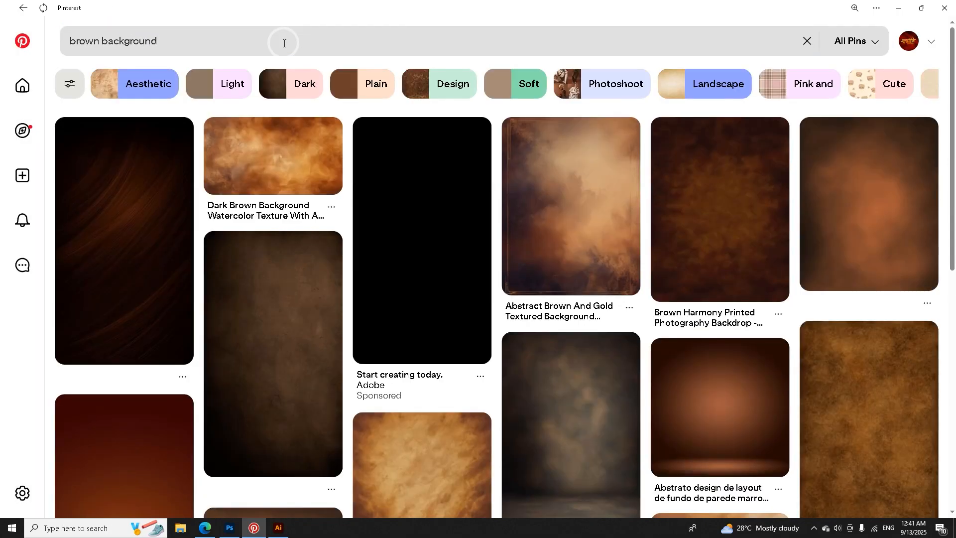
Step: Find the glowing orange-brown smoke pin among the brown backgrounds and download its image
{"action": "scroll", "coordinate": [319, 229], "scroll_direction": "down", "scroll_amount": 15}
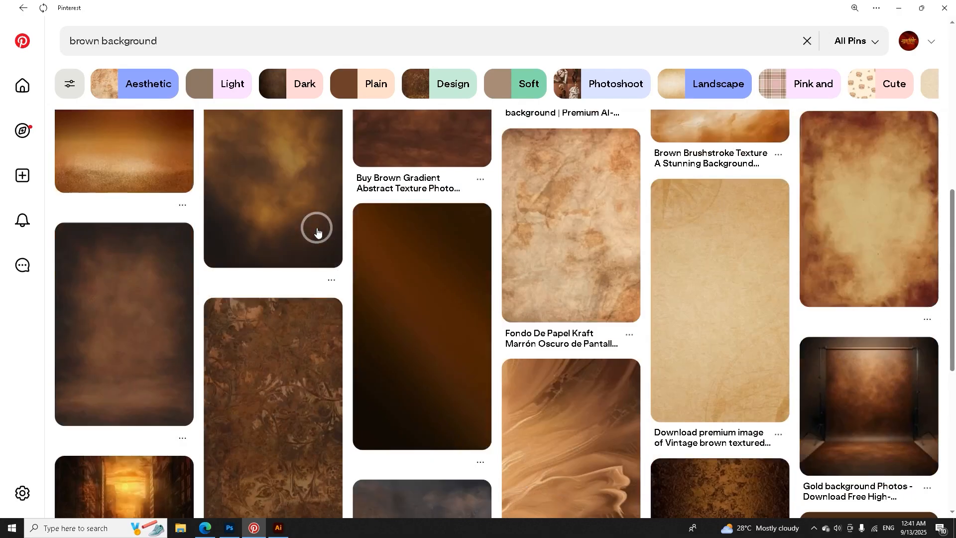
{"action": "scroll", "coordinate": [318, 230], "scroll_direction": "down", "scroll_amount": 4}
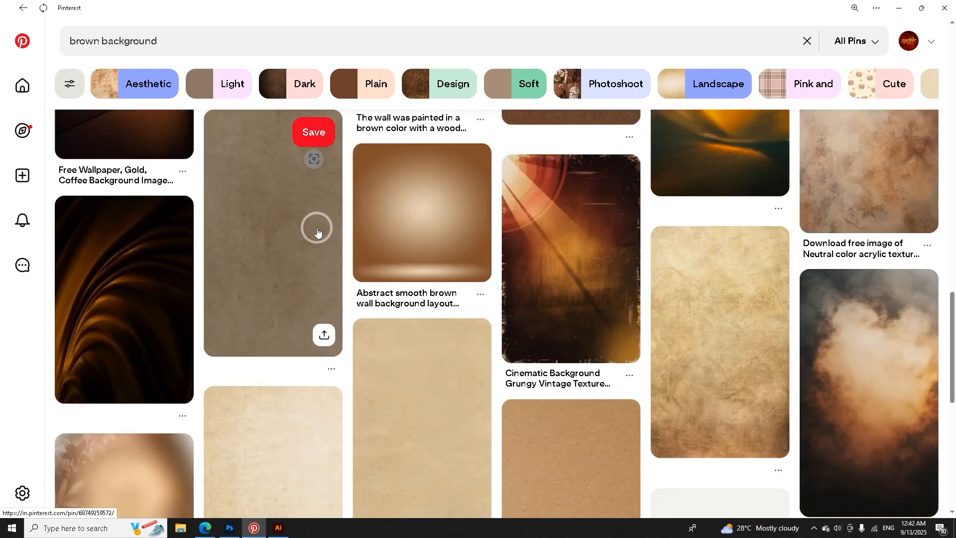
{"action": "scroll", "coordinate": [319, 230], "scroll_direction": "down", "scroll_amount": 6}
{"action": "left_click", "coordinate": [886, 184]}
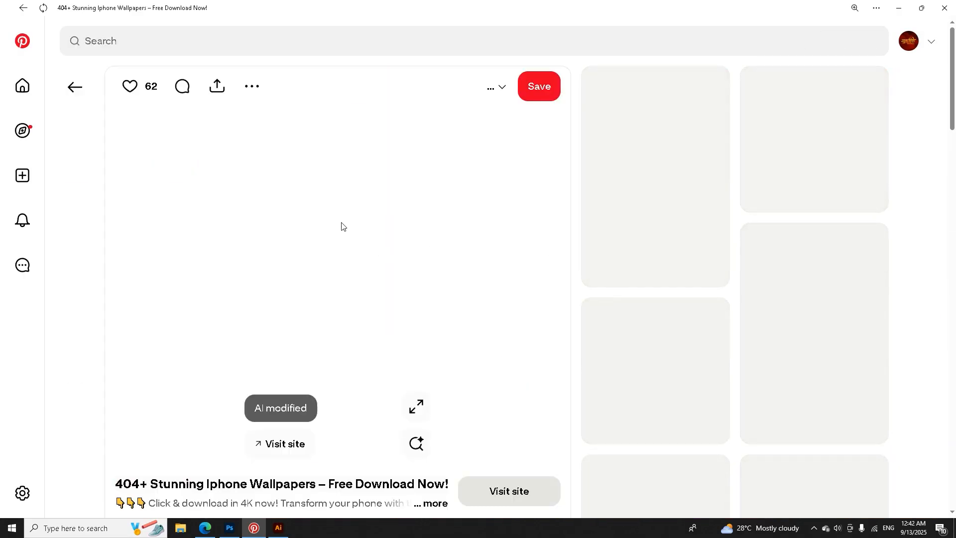
{"action": "left_click", "coordinate": [254, 89]}
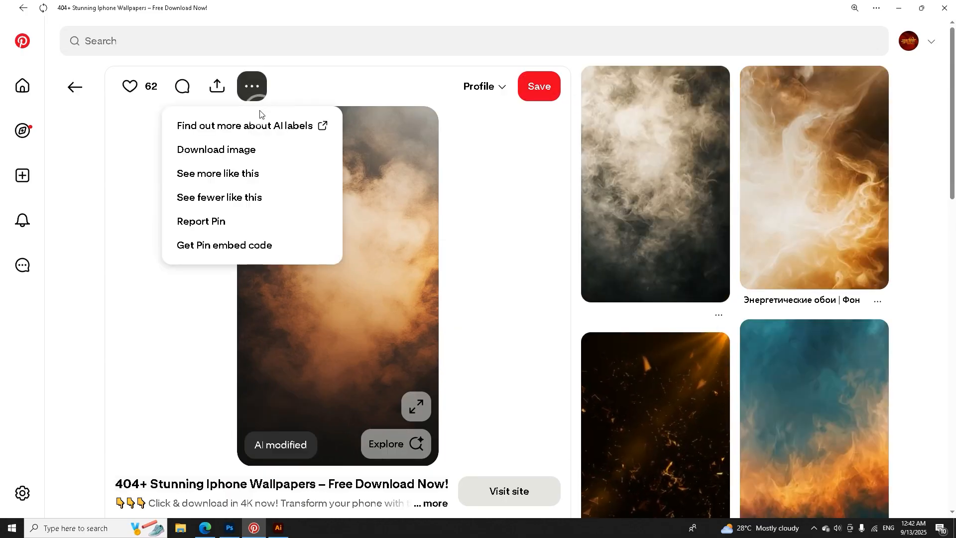
{"action": "left_click", "coordinate": [246, 150]}
Step: Open the related teal and orange flame painting pin and download its image
{"action": "scroll", "coordinate": [853, 276], "scroll_direction": "down", "scroll_amount": 4}
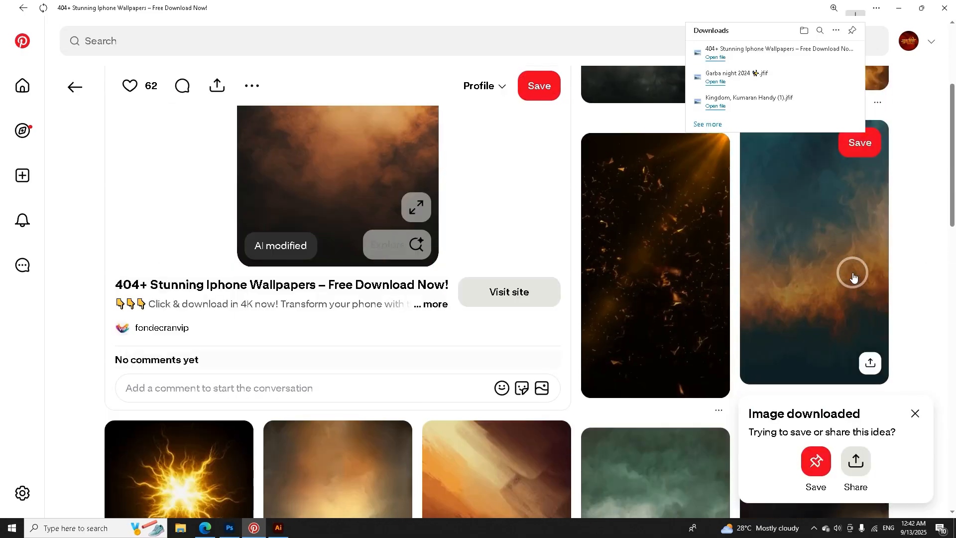
{"action": "left_click", "coordinate": [871, 263]}
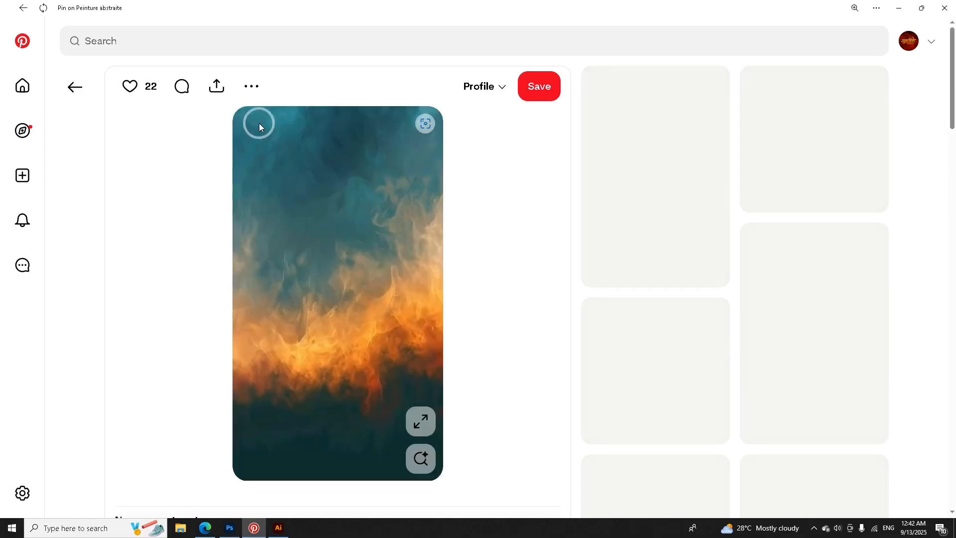
{"action": "left_click", "coordinate": [251, 87]}
{"action": "left_click", "coordinate": [241, 128]}
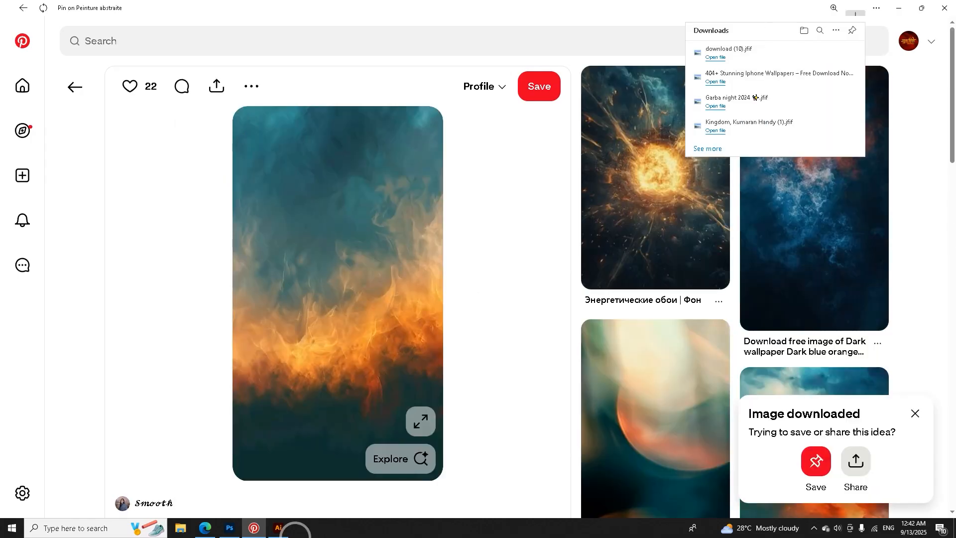
Step: Switch to Photoshop and place the downloaded teal and orange flame image, scaled to 60.81% and centred horizontally to cover the whole poster
{"action": "left_click", "coordinate": [230, 528]}
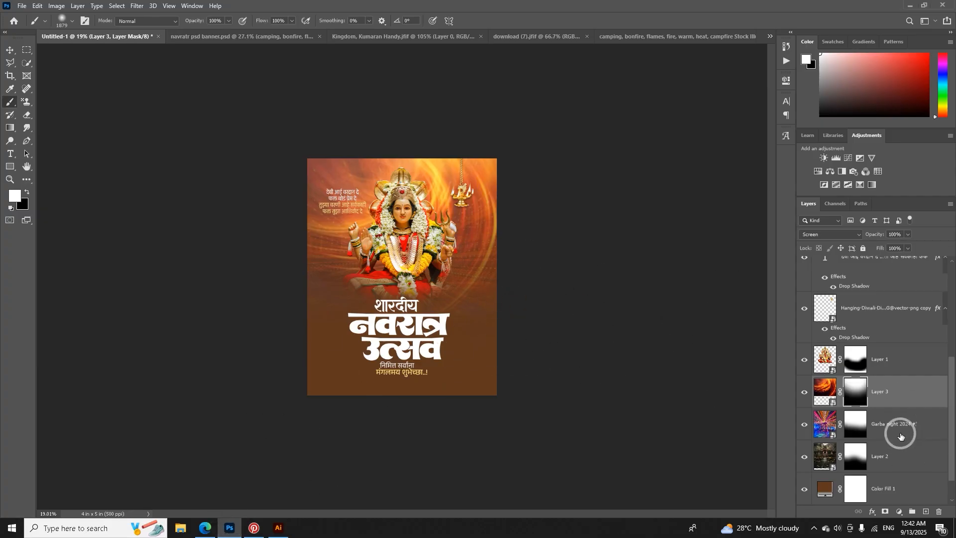
{"action": "left_click", "coordinate": [36, 6]}
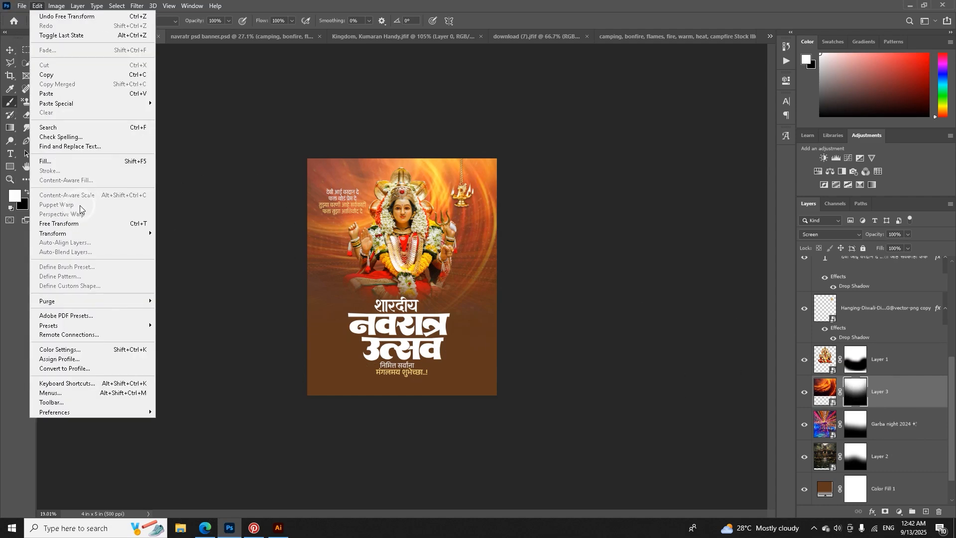
{"action": "left_click", "coordinate": [147, 185]}
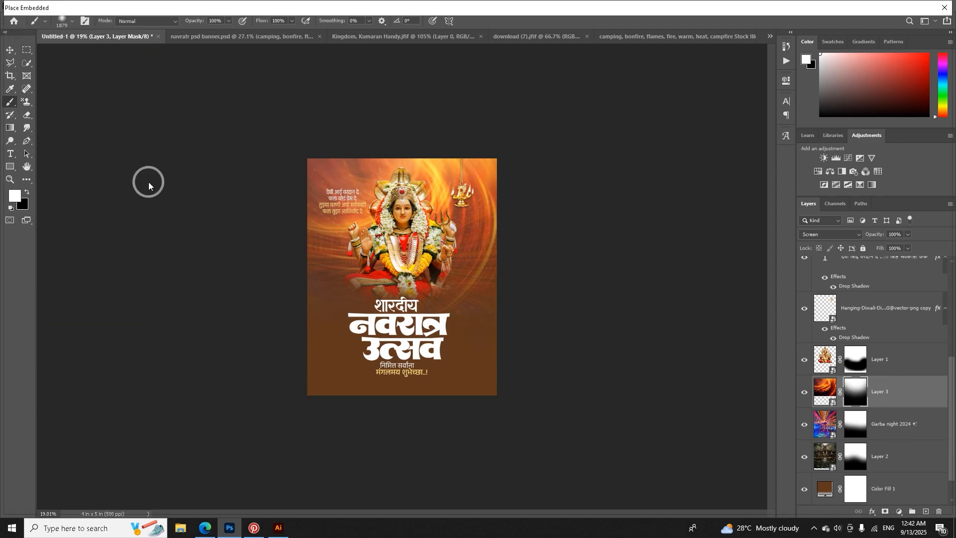
{"action": "double_click", "coordinate": [112, 91]}
{"action": "left_click_drag", "start_coordinate": [468, 278], "coordinate": [517, 320]}
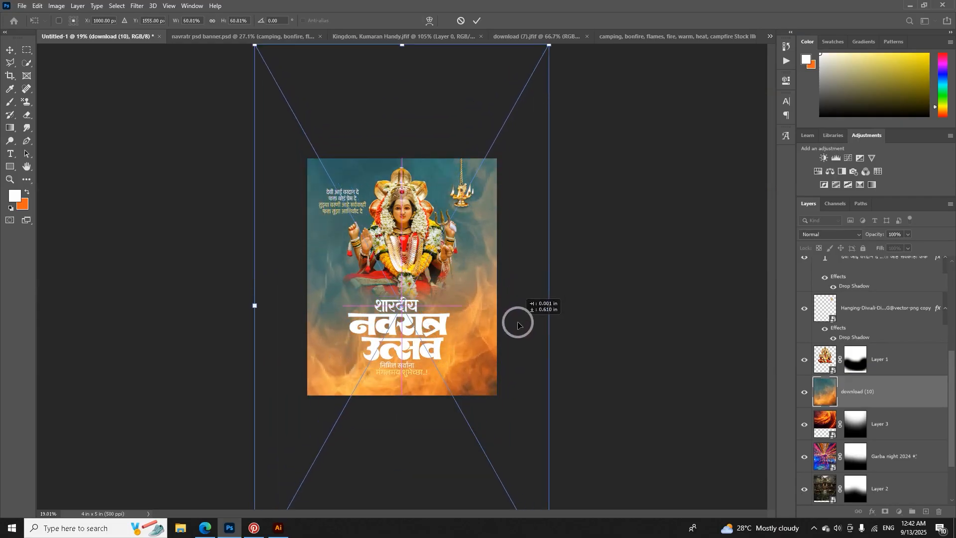
{"action": "left_click", "coordinate": [475, 21]}
Step: Move the placed flame image directly above the brown colour fill and blend it with Soft Light at 48% opacity
{"action": "mouse_move", "coordinate": [904, 397]}
{"action": "left_mouse_down"}
{"action": "mouse_move", "coordinate": [877, 438]}
{"action": "mouse_move", "coordinate": [855, 448]}
{"action": "left_mouse_up"}
{"action": "left_click", "coordinate": [819, 235]}
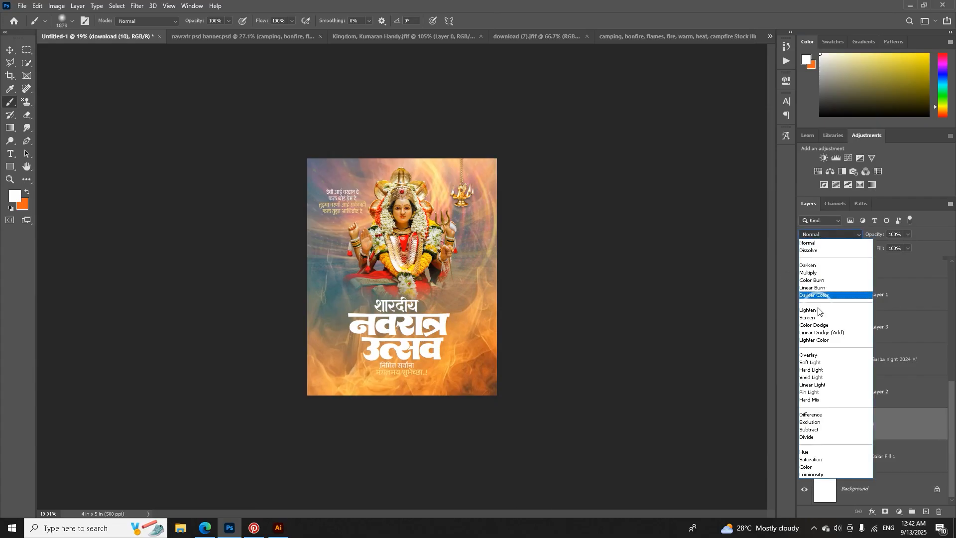
{"action": "left_click", "coordinate": [813, 363]}
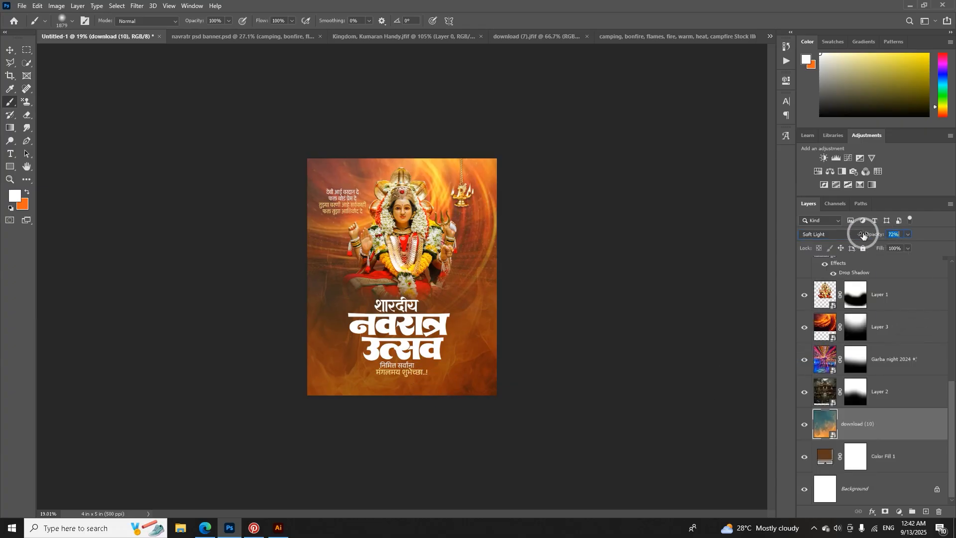
{"action": "left_click_drag", "start_coordinate": [864, 235], "coordinate": [854, 234]}
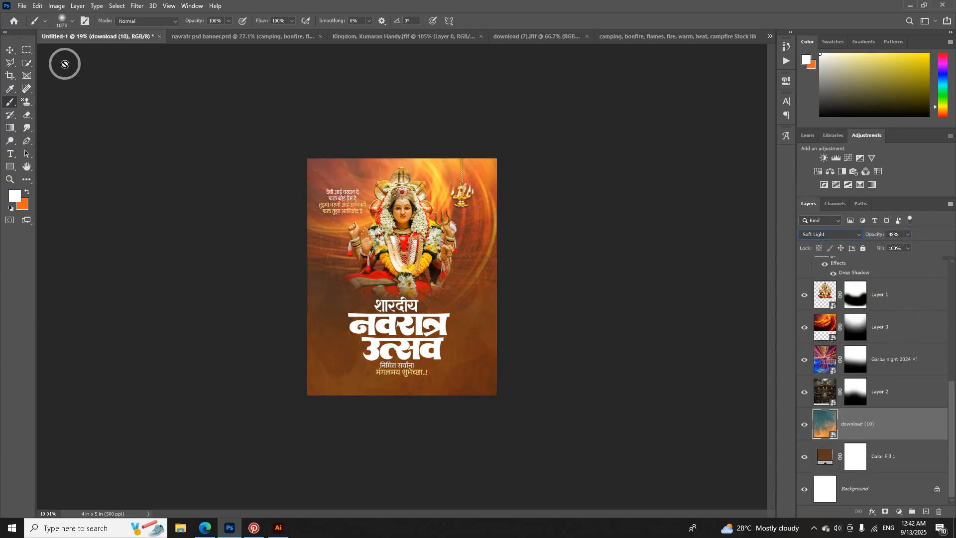
Step: Refine Layer 3's mask with the large soft brush, revealing and hiding parts of the flames near the poster's right edge
{"action": "left_click", "coordinate": [9, 51]}
{"action": "scroll", "coordinate": [407, 273], "scroll_direction": "up", "scroll_amount": 3}
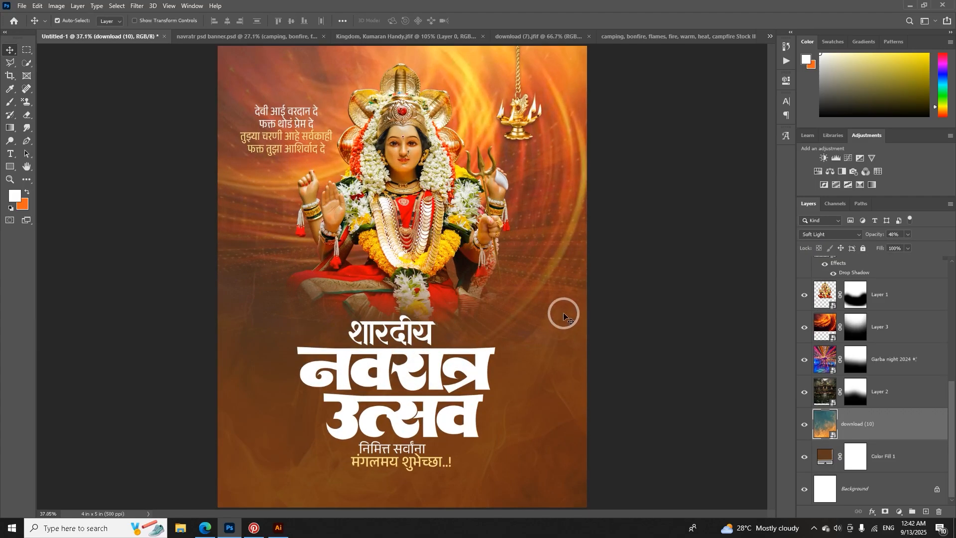
{"action": "scroll", "coordinate": [561, 226], "scroll_direction": "down", "scroll_amount": 1}
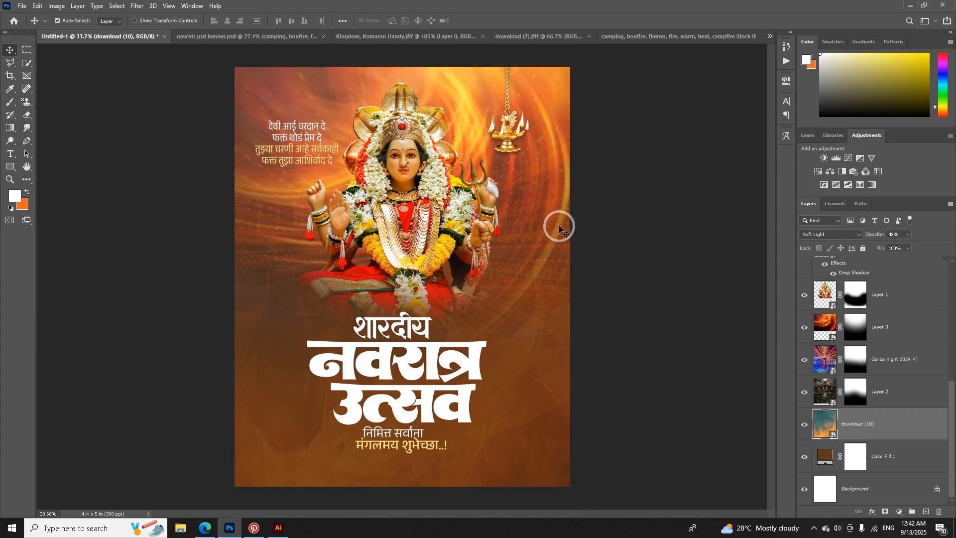
{"action": "left_click", "coordinate": [548, 222]}
{"action": "left_click", "coordinate": [806, 331]}
{"action": "left_click", "coordinate": [802, 334]}
{"action": "left_click", "coordinate": [856, 329]}
{"action": "key", "text": "b"}
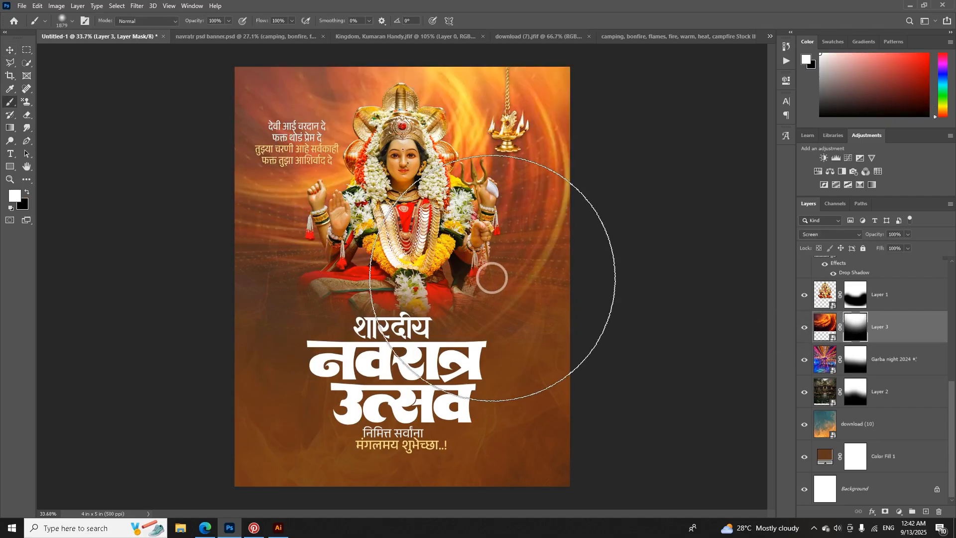
{"action": "left_click", "coordinate": [504, 365]}
{"action": "key", "text": "x"}
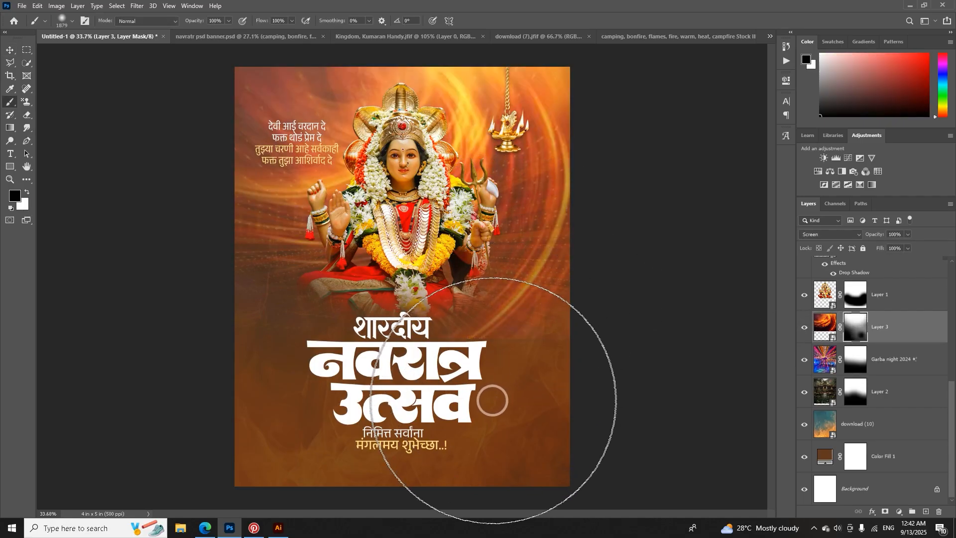
{"action": "left_click", "coordinate": [596, 322]}
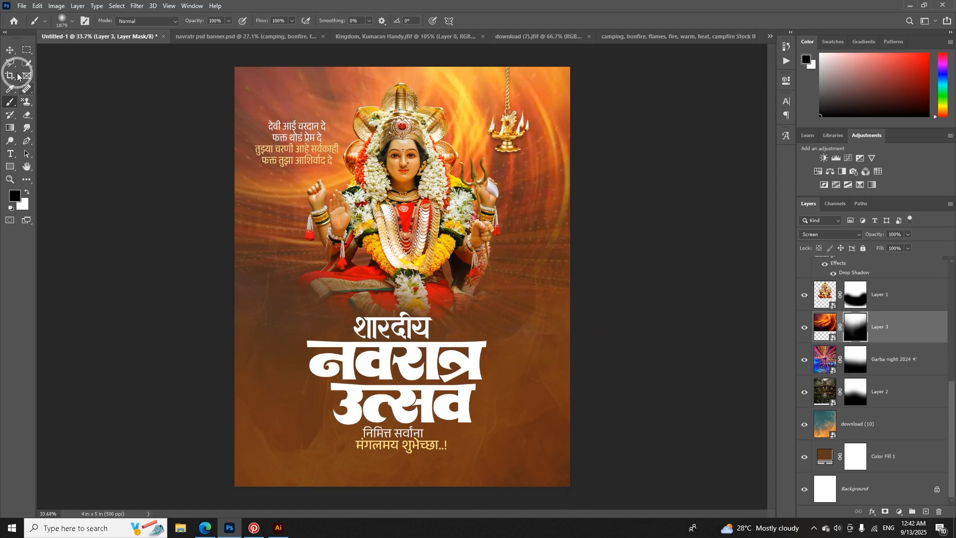
Step: Toggle the Garba night layer to check its effect and set its opacity to 26%
{"action": "left_click", "coordinate": [9, 50]}
{"action": "left_click", "coordinate": [802, 359]}
{"action": "left_click", "coordinate": [802, 360]}
{"action": "left_click", "coordinate": [820, 366]}
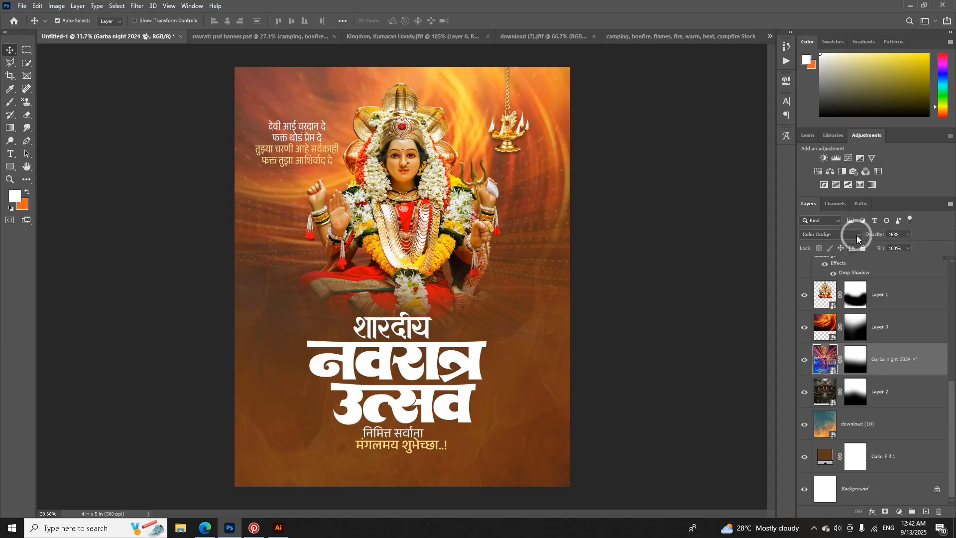
{"action": "left_click_drag", "start_coordinate": [872, 234], "coordinate": [877, 234]}
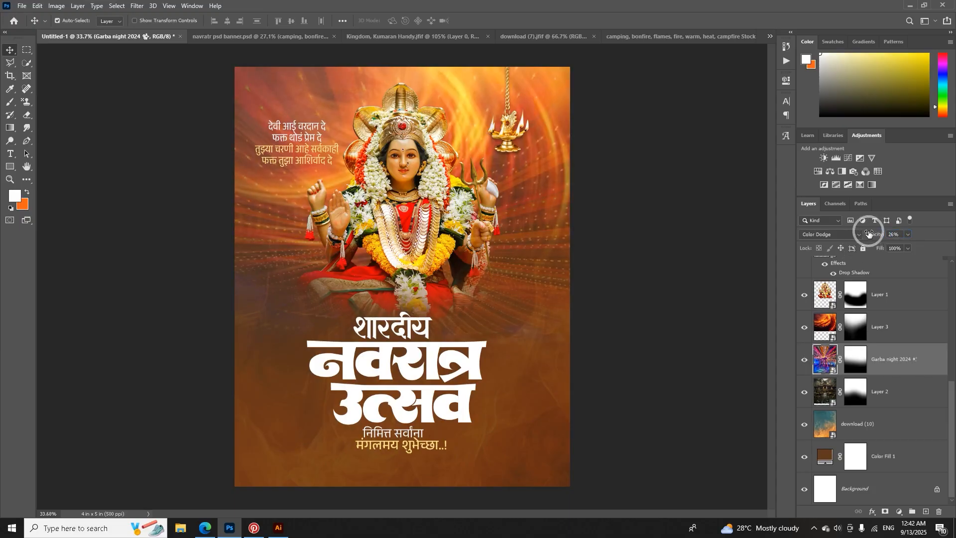
{"action": "key", "text": "ctrl"}
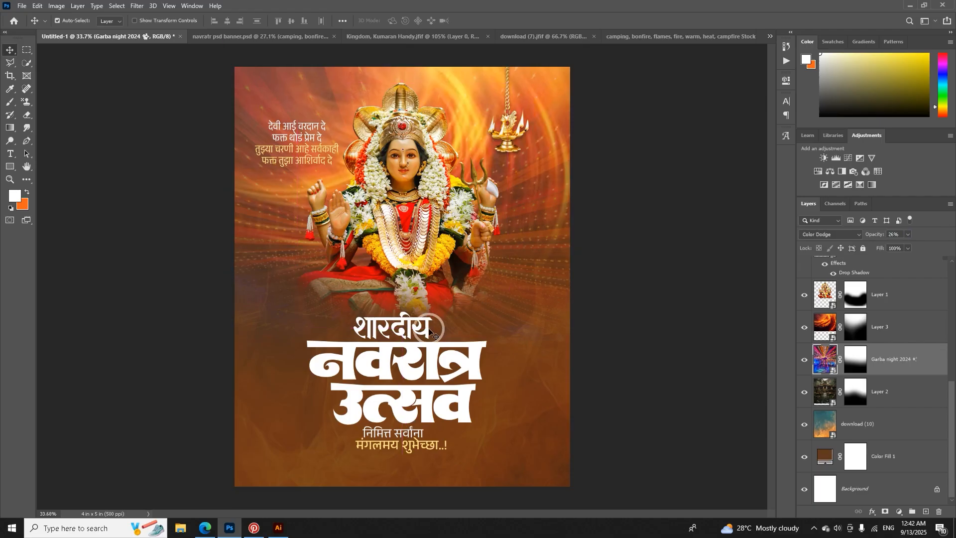
{"action": "scroll", "coordinate": [426, 270], "scroll_direction": "down", "scroll_amount": 3}
{"action": "left_click", "coordinate": [493, 409]}
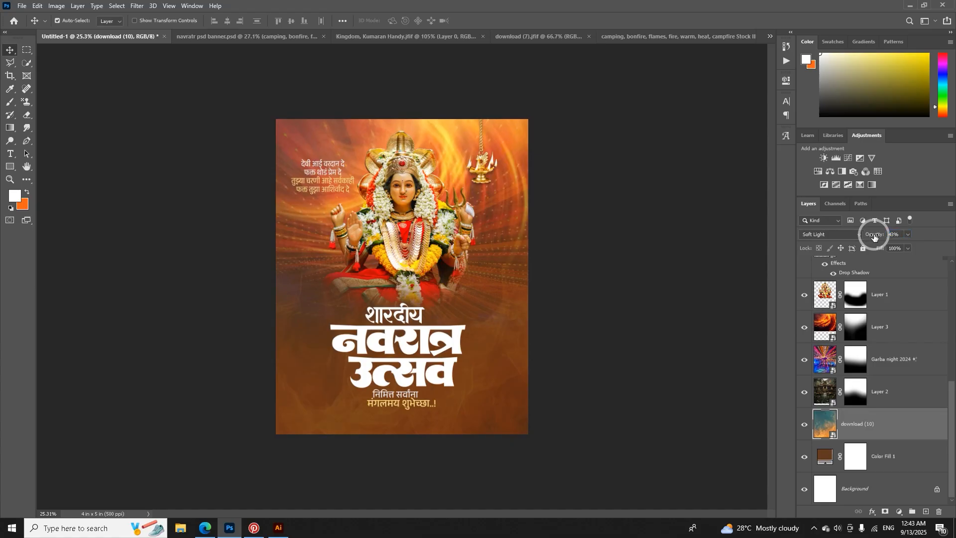
{"action": "left_click", "coordinate": [427, 198]}
{"action": "scroll", "coordinate": [406, 181], "scroll_direction": "up", "scroll_amount": 3}
{"action": "scroll", "coordinate": [406, 182], "scroll_direction": "down", "scroll_amount": 1}
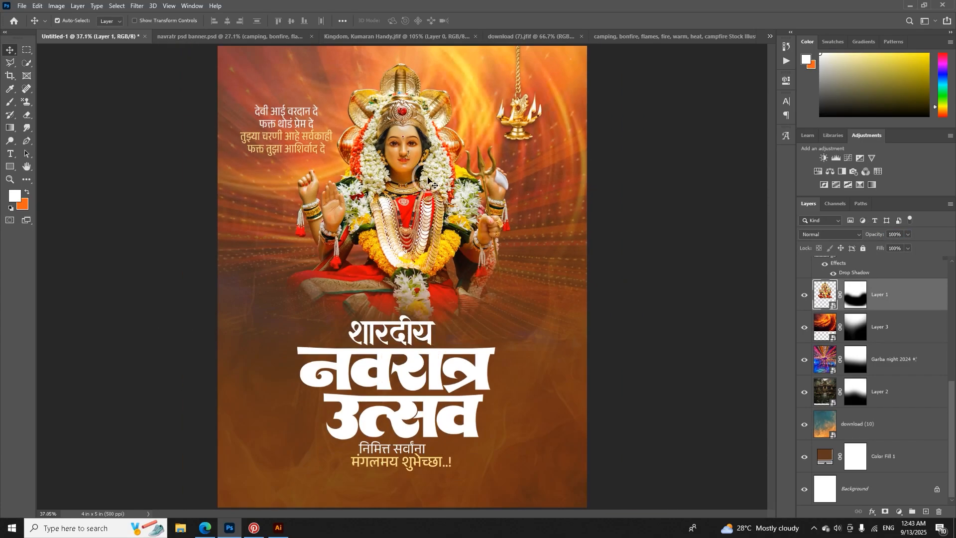
{"action": "left_click", "coordinate": [436, 370]}
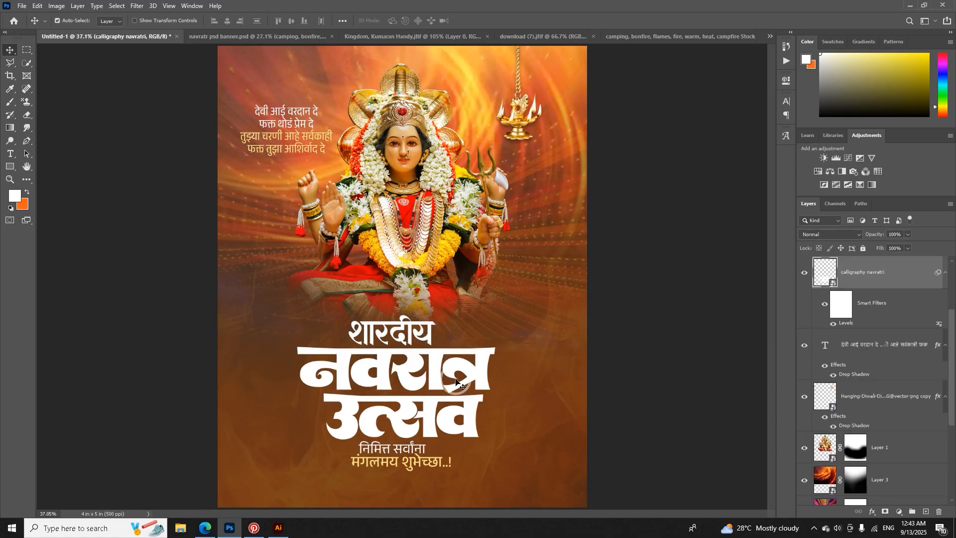
{"action": "left_click", "coordinate": [495, 424]}
Step: Add a new empty layer directly above the goddess layer
{"action": "left_click", "coordinate": [880, 457]}
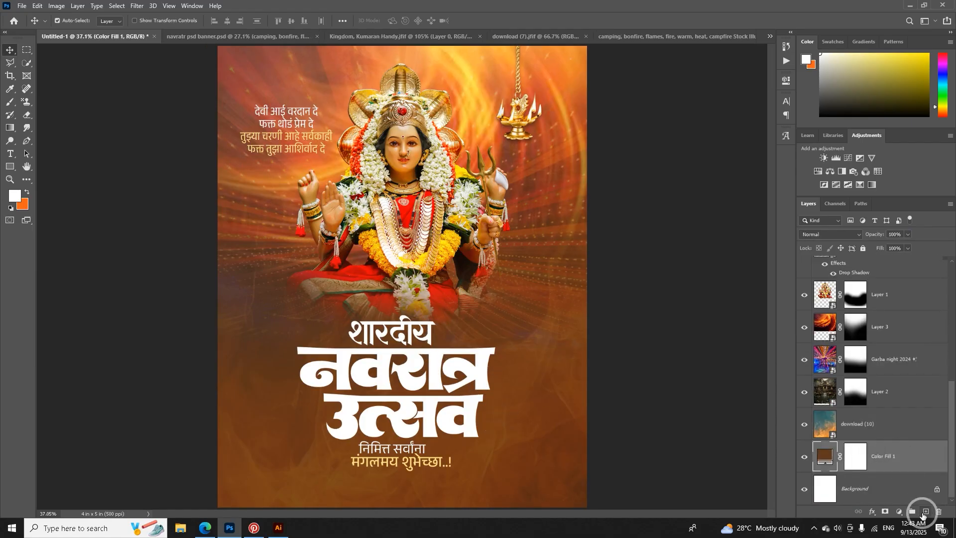
{"action": "left_click", "coordinate": [890, 329]}
{"action": "scroll", "coordinate": [890, 334], "scroll_direction": "up", "scroll_amount": 1}
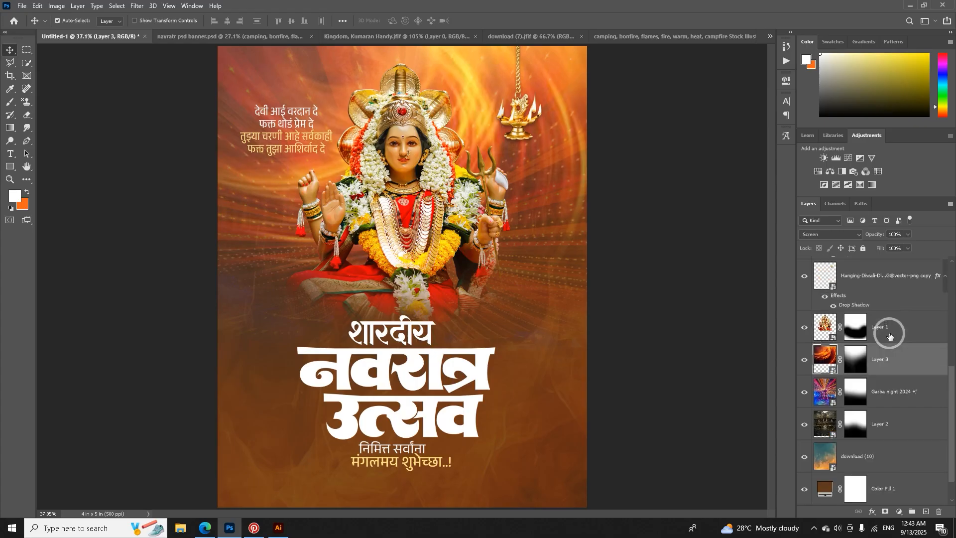
{"action": "left_click", "coordinate": [884, 329]}
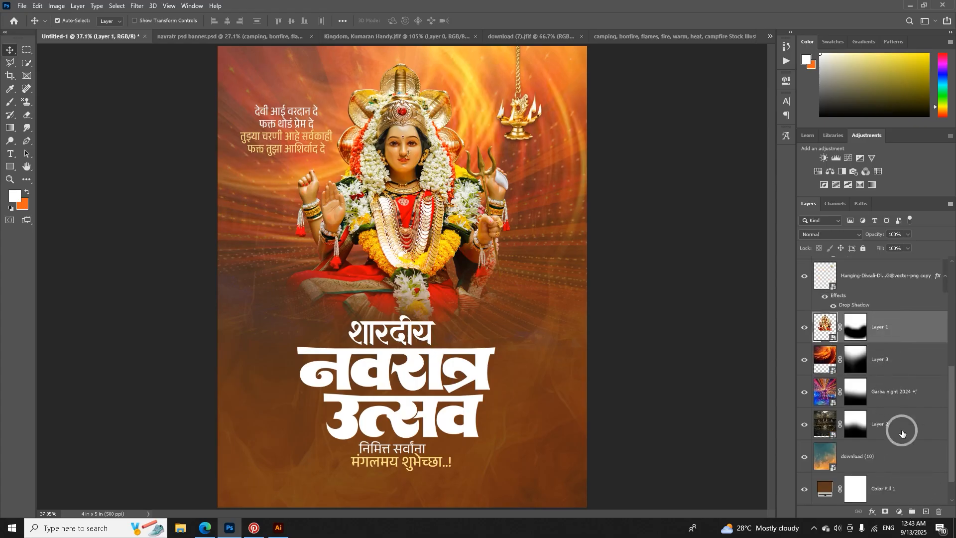
{"action": "left_click", "coordinate": [926, 511]}
Step: Try stamping a white 1250 px splatter brush behind the title on the new layer, and undo the marks
{"action": "key", "text": "b"}
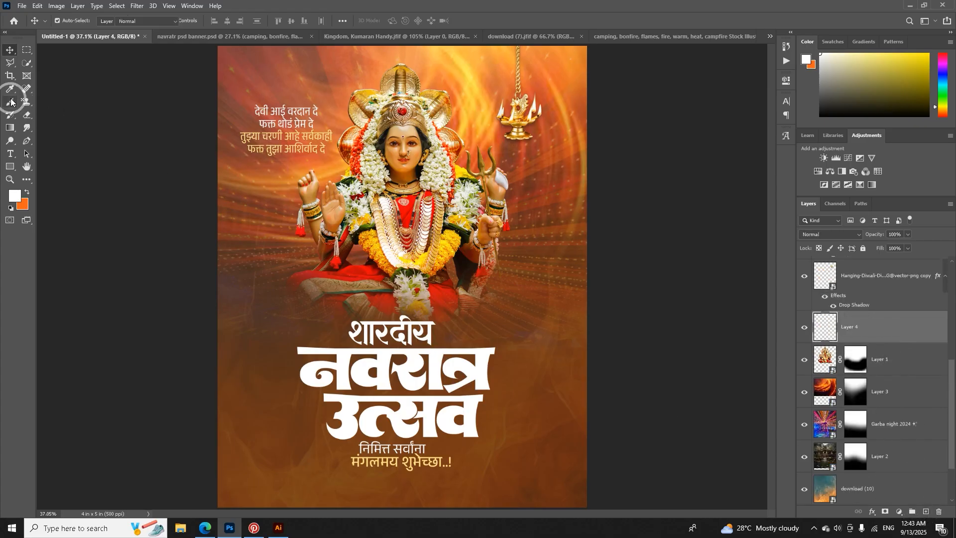
{"action": "right_click", "coordinate": [396, 363]}
{"action": "left_click_drag", "start_coordinate": [702, 326], "coordinate": [702, 482]}
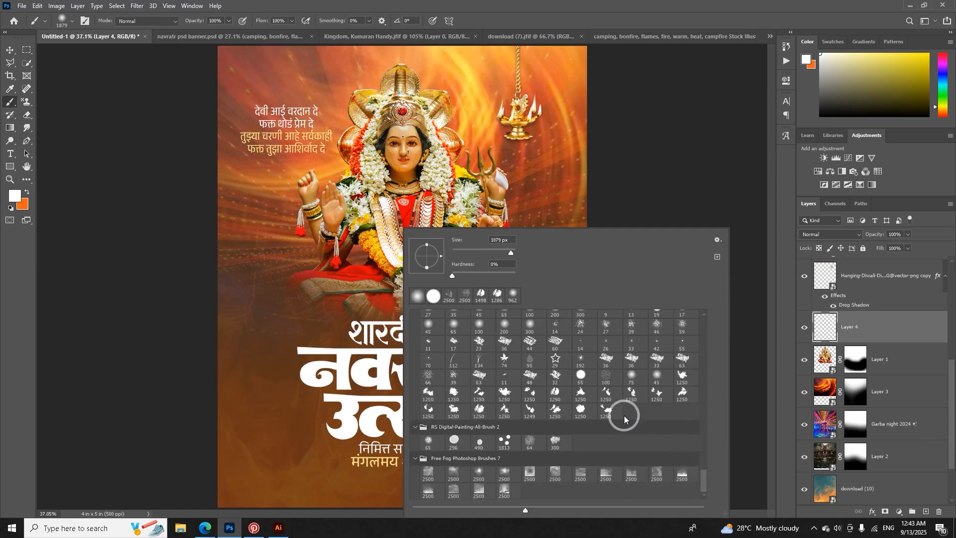
{"action": "left_click", "coordinate": [512, 396]}
{"action": "left_click", "coordinate": [310, 354]}
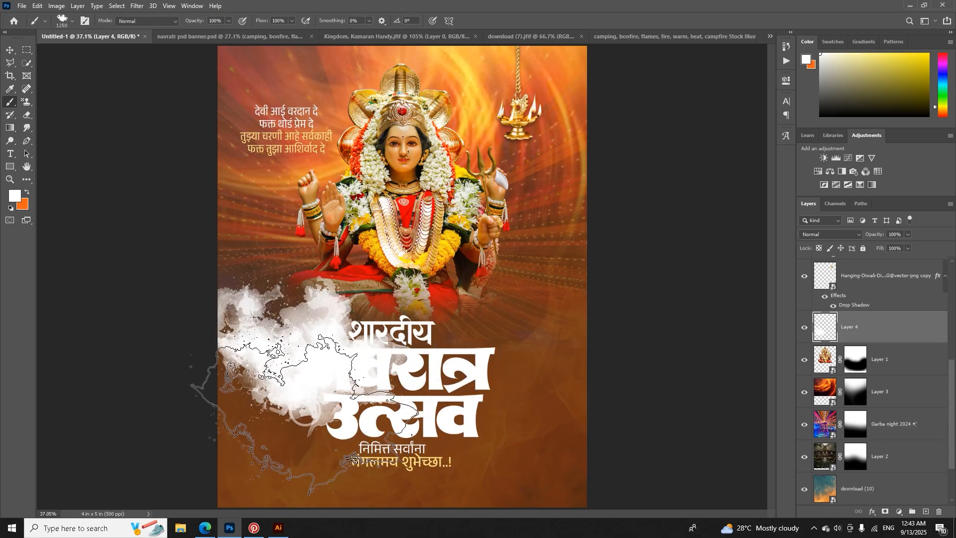
{"action": "key", "text": "ctrl+z"}
{"action": "left_click", "coordinate": [572, 389]}
{"action": "scroll", "coordinate": [504, 371], "scroll_direction": "up", "scroll_amount": 3}
{"action": "scroll", "coordinate": [504, 371], "scroll_direction": "down", "scroll_amount": 4}
{"action": "key", "text": "ctrl+z"}
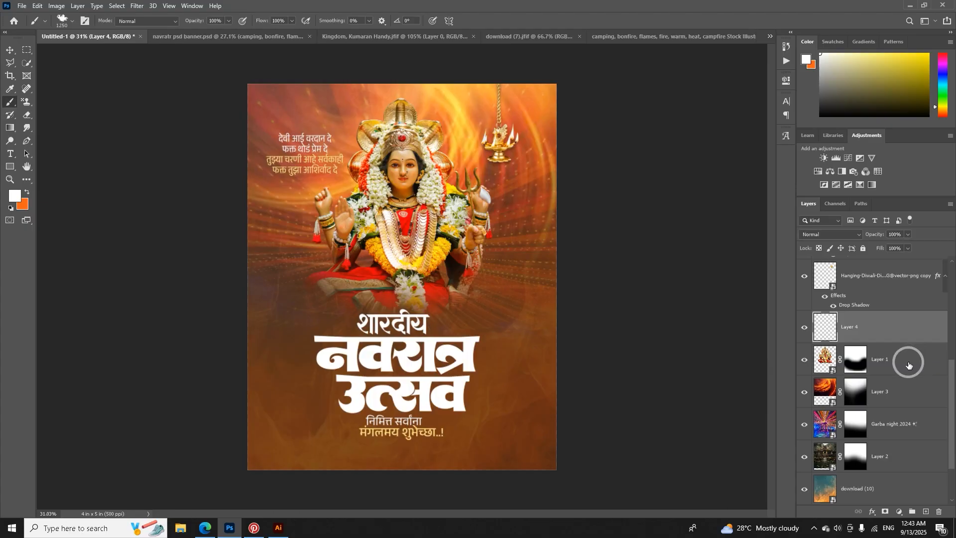
Step: Sample a burnt orange from the poster as the painting colour and return to the Brush tool
{"action": "mouse_move", "coordinate": [941, 114]}
{"action": "left_mouse_down"}
{"action": "mouse_move", "coordinate": [929, 110]}
{"action": "mouse_move", "coordinate": [941, 78]}
{"action": "left_mouse_up"}
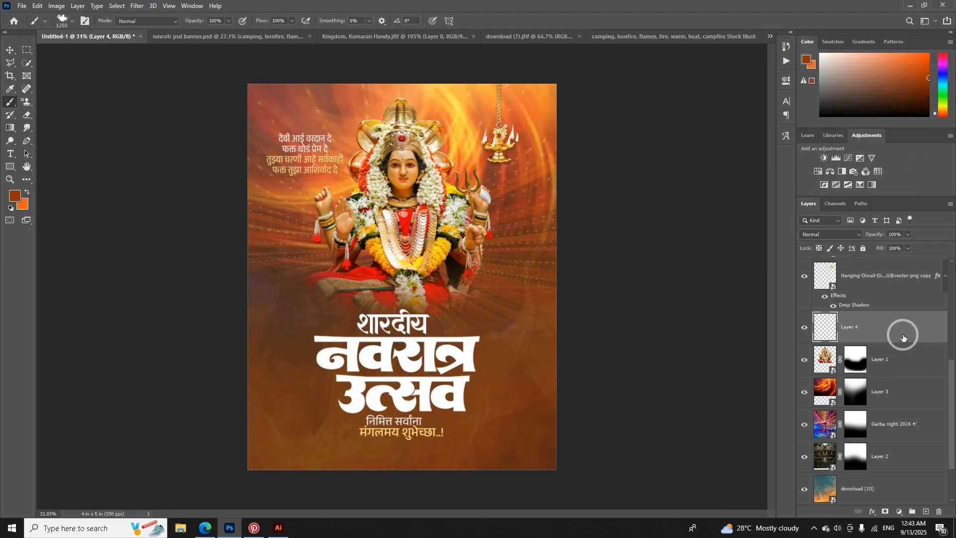
{"action": "key", "text": "i"}
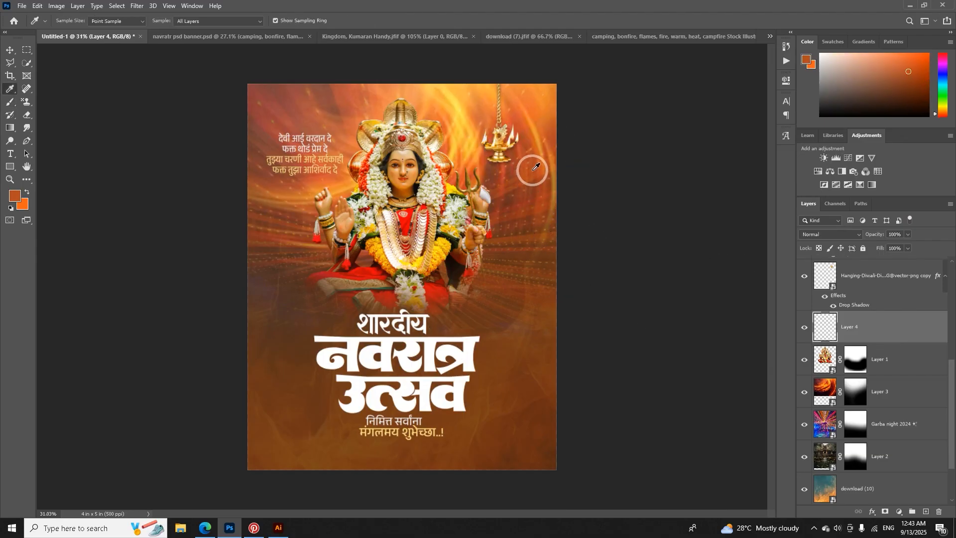
{"action": "key", "text": "b"}
Step: Try the new layer in Soft Light with an enlarged orange splatter stamp behind the title
{"action": "left_click", "coordinate": [823, 234]}
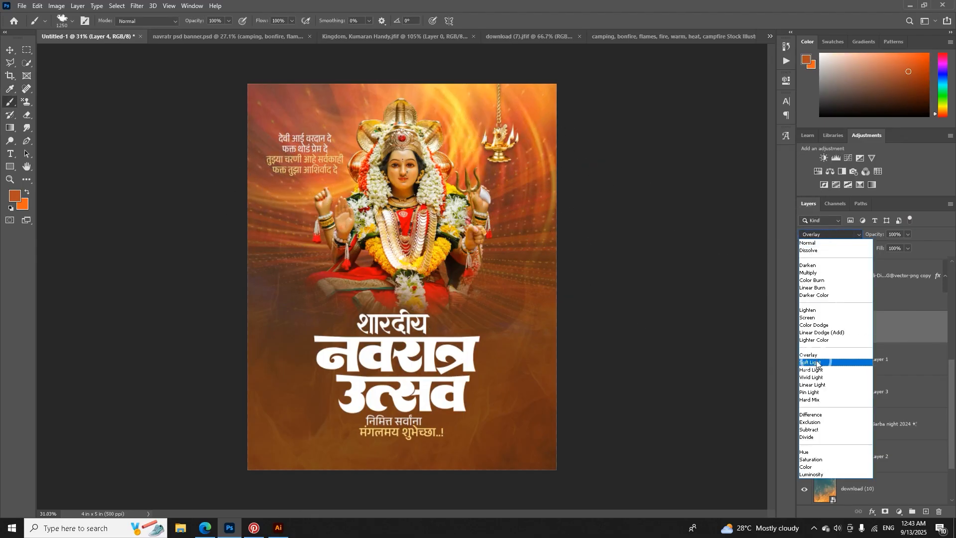
{"action": "left_click", "coordinate": [817, 364]}
{"action": "mouse_move", "coordinate": [420, 381]}
{"action": "left_mouse_down"}
{"action": "mouse_move", "coordinate": [538, 408]}
{"action": "mouse_move", "coordinate": [468, 409]}
{"action": "left_mouse_up"}
{"action": "left_click", "coordinate": [402, 382]}
{"action": "key", "text": "z"}
{"action": "key", "text": "b"}
Step: Set the new layer's blend mode to Overlay and try a 1521 px orange splatter stamp behind the title, undoing the stamp
{"action": "left_click", "coordinate": [823, 234]}
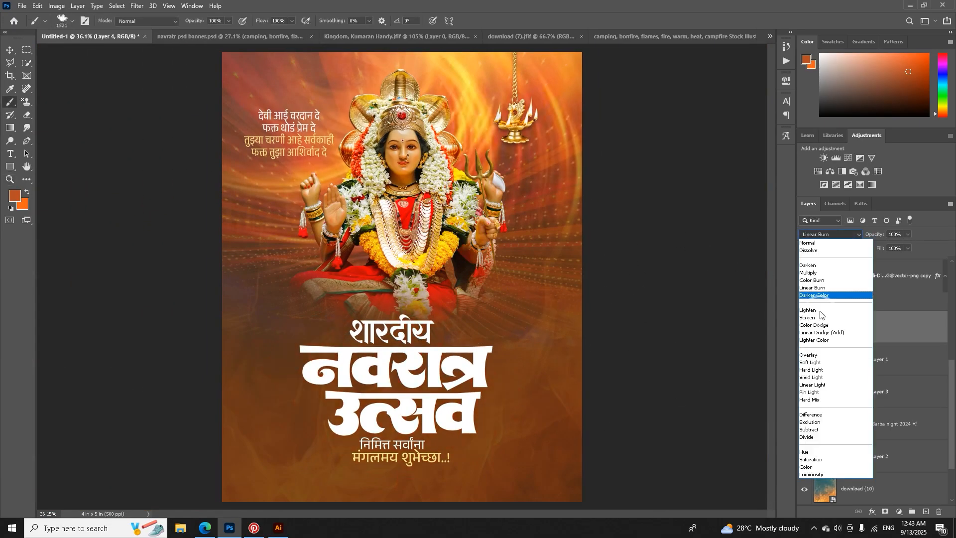
{"action": "left_click", "coordinate": [808, 355]}
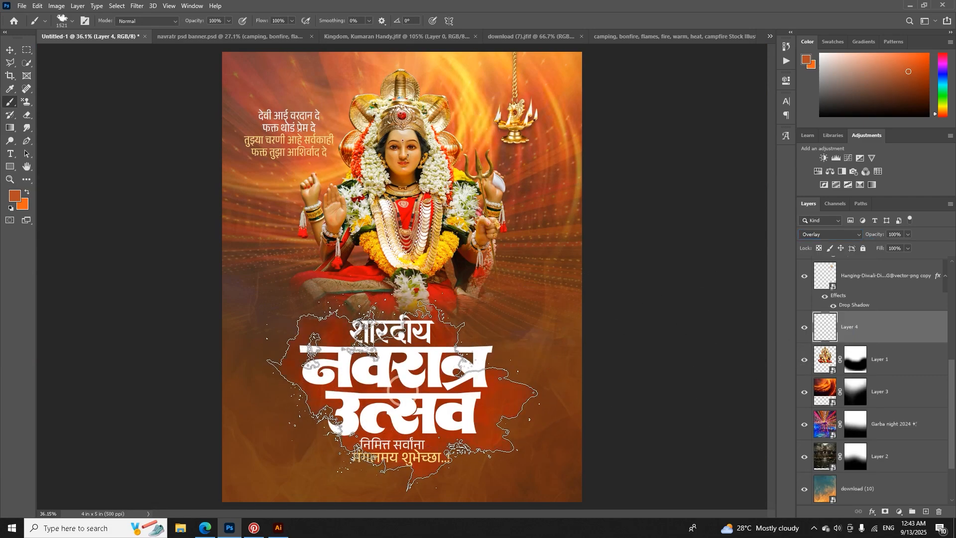
{"action": "key", "text": "z"}
{"action": "mouse_move", "coordinate": [494, 417]}
{"action": "left_mouse_down"}
{"action": "mouse_move", "coordinate": [518, 418]}
{"action": "mouse_move", "coordinate": [496, 420]}
{"action": "left_mouse_up"}
{"action": "key", "text": "b"}
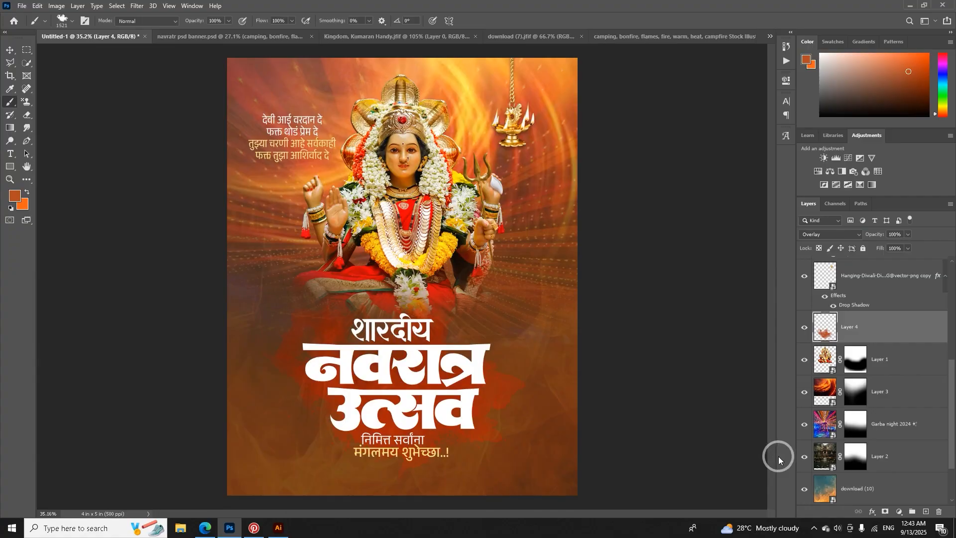
{"action": "key", "text": "ctrl+z"}
Step: Choose a different splatter brush, try it at 1250 px and larger, and stamp it at 1324 px behind the title on Layer 4
{"action": "right_click", "coordinate": [397, 382]}
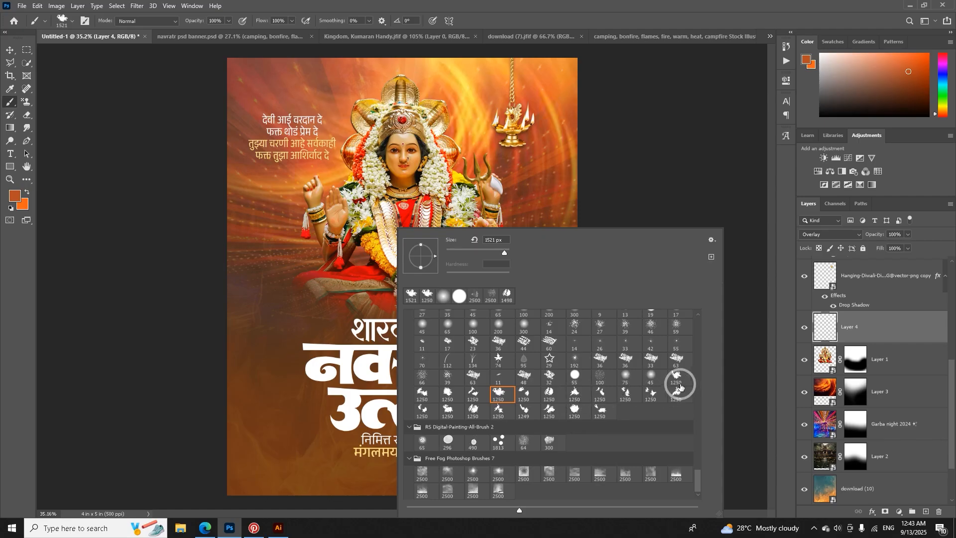
{"action": "left_click", "coordinate": [678, 379]}
{"action": "left_click", "coordinate": [850, 331]}
{"action": "left_click", "coordinate": [395, 377]}
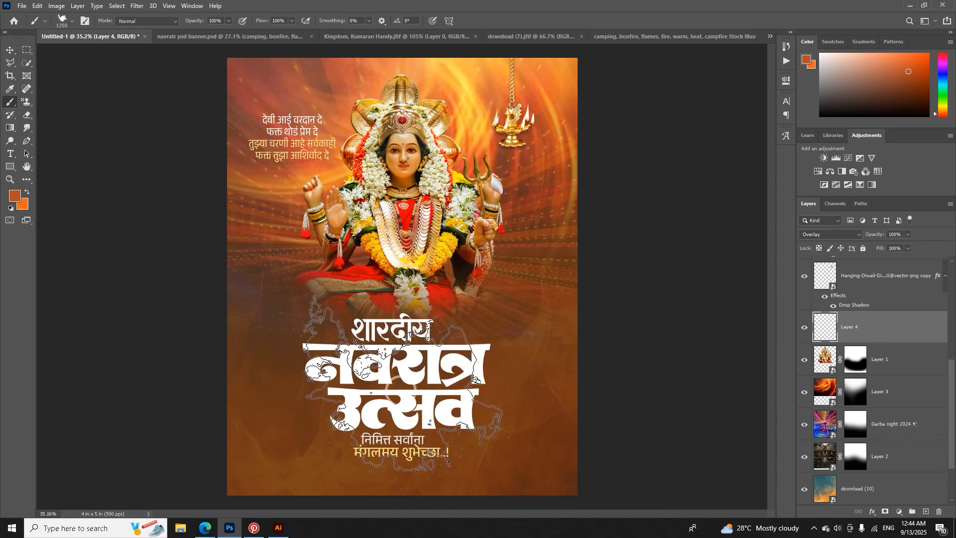
{"action": "key", "text": "ctrl+z"}
{"action": "left_click_drag", "start_coordinate": [368, 377], "coordinate": [396, 376]}
{"action": "left_click", "coordinate": [395, 377]}
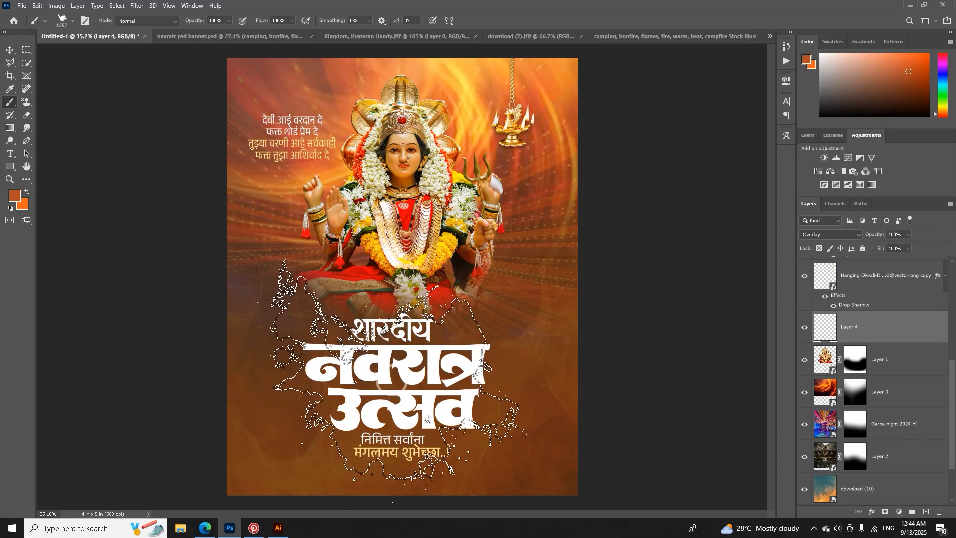
{"action": "key", "text": "ctrl+z"}
{"action": "left_click_drag", "start_coordinate": [416, 373], "coordinate": [395, 373]}
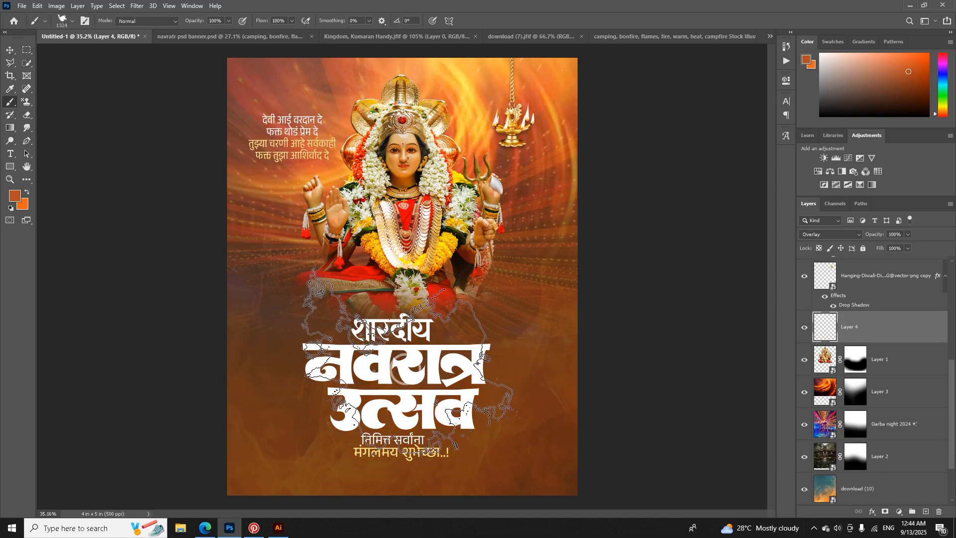
{"action": "left_click", "coordinate": [395, 373]}
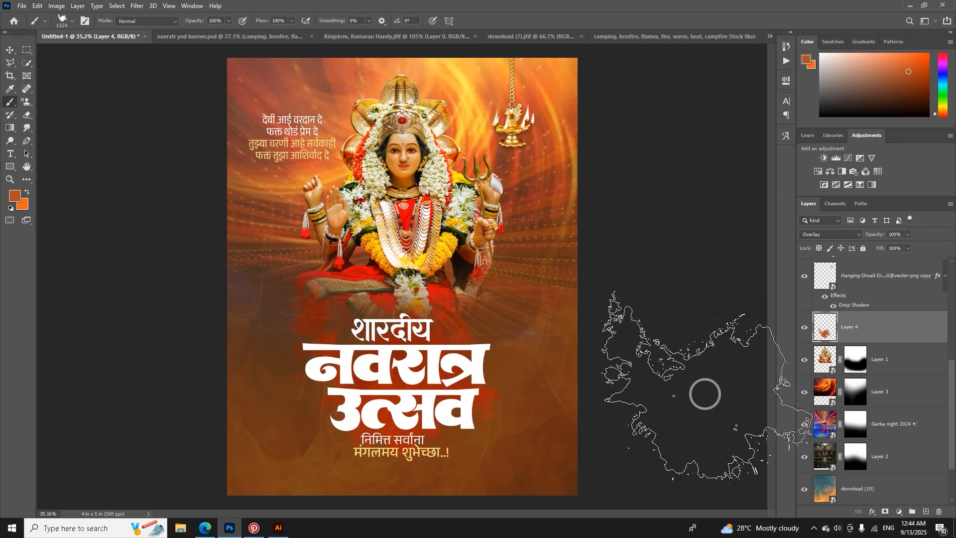
Step: Draw a filled rectangle about 559 by 70 px across the title's small first word
{"action": "key", "text": "z"}
{"action": "mouse_move", "coordinate": [419, 357]}
{"action": "left_mouse_down"}
{"action": "mouse_move", "coordinate": [465, 363]}
{"action": "mouse_move", "coordinate": [442, 316]}
{"action": "left_mouse_up"}
{"action": "key", "text": "b"}
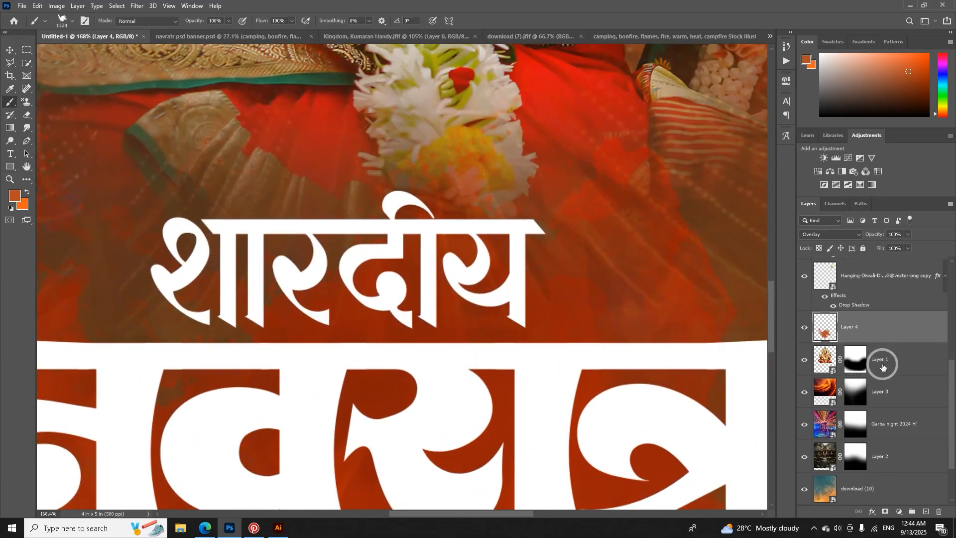
{"action": "key", "text": "u"}
{"action": "left_click_drag", "start_coordinate": [114, 243], "coordinate": [582, 301]}
{"action": "left_click", "coordinate": [758, 77]}
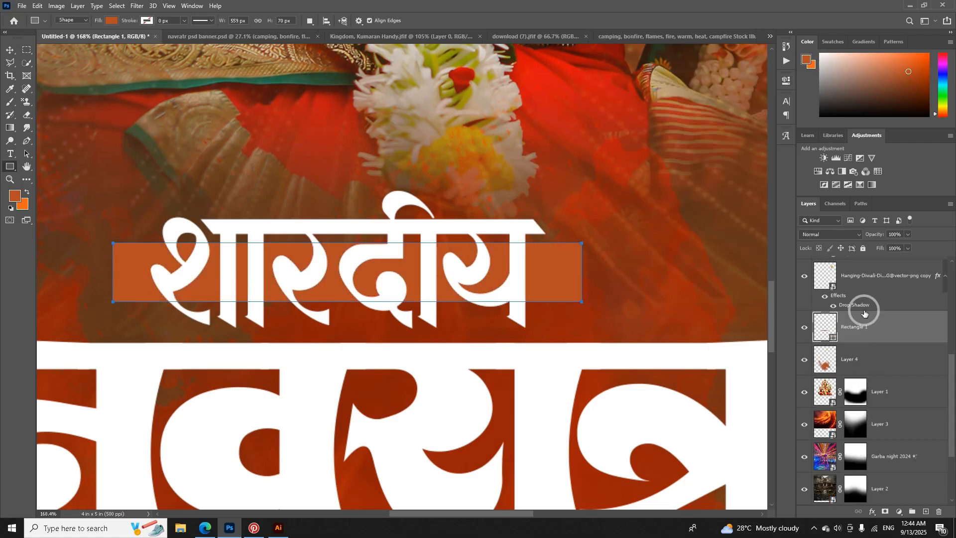
Step: Recolour the rectangle with the red #bd1c0d sampled from the goddess's cloth and set its blend mode to Overlay
{"action": "double_click", "coordinate": [834, 338]}
{"action": "left_click", "coordinate": [566, 104]}
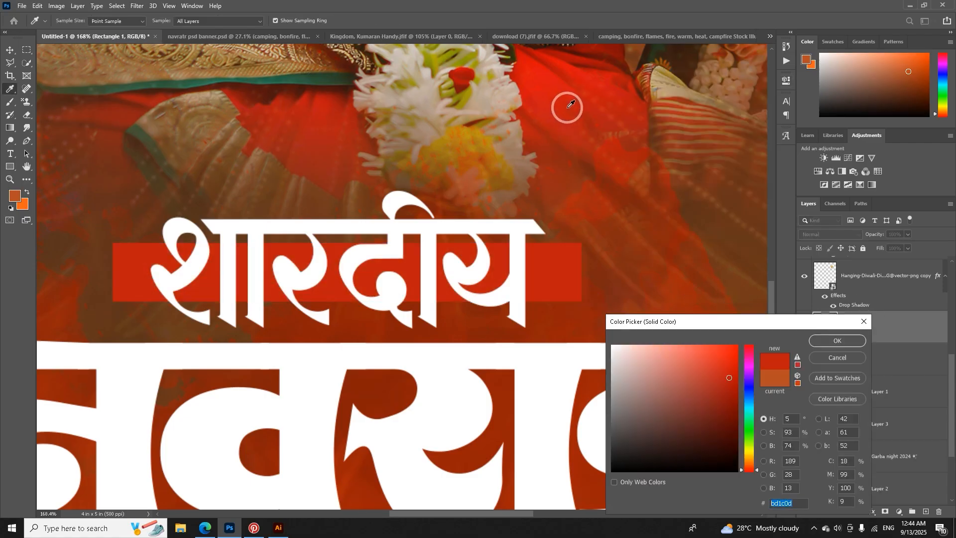
{"action": "left_click", "coordinate": [822, 341]}
{"action": "left_click", "coordinate": [830, 234]}
{"action": "left_click", "coordinate": [821, 355]}
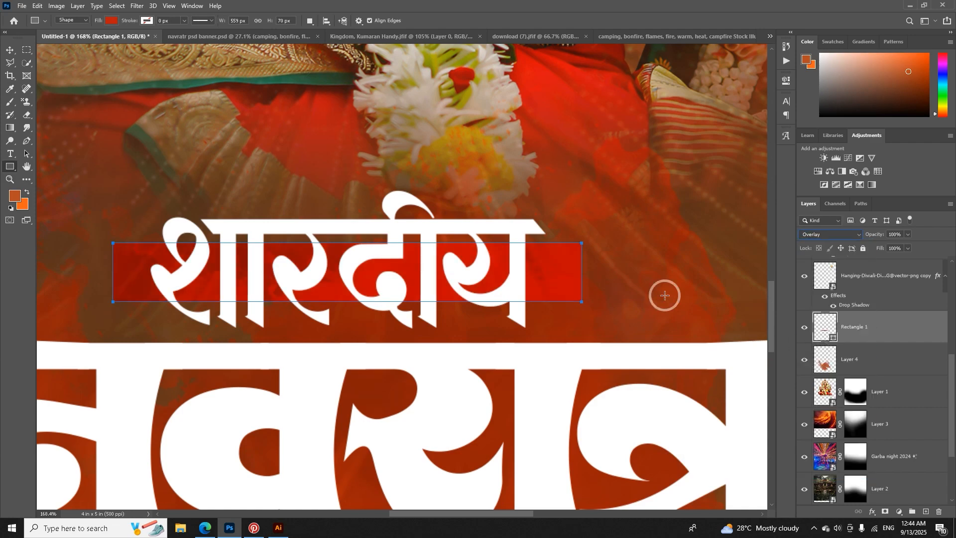
Step: Give the calligraphy title a drop shadow with 19% opacity and 11 px distance, plus a white Linear Dodge (Add) inner shadow
{"action": "key", "text": "v"}
{"action": "scroll", "coordinate": [376, 269], "scroll_direction": "down", "scroll_amount": 6}
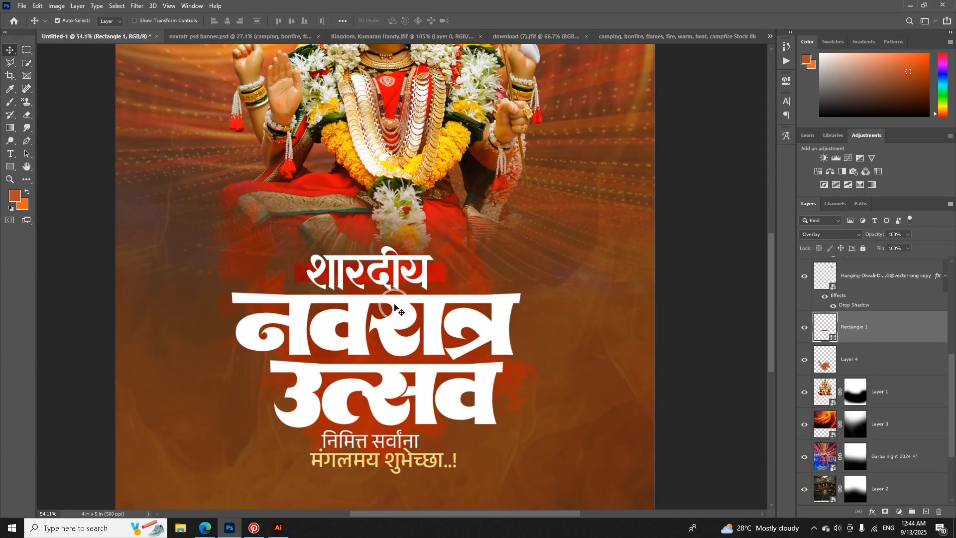
{"action": "left_click", "coordinate": [395, 306]}
{"action": "right_click", "coordinate": [858, 276]}
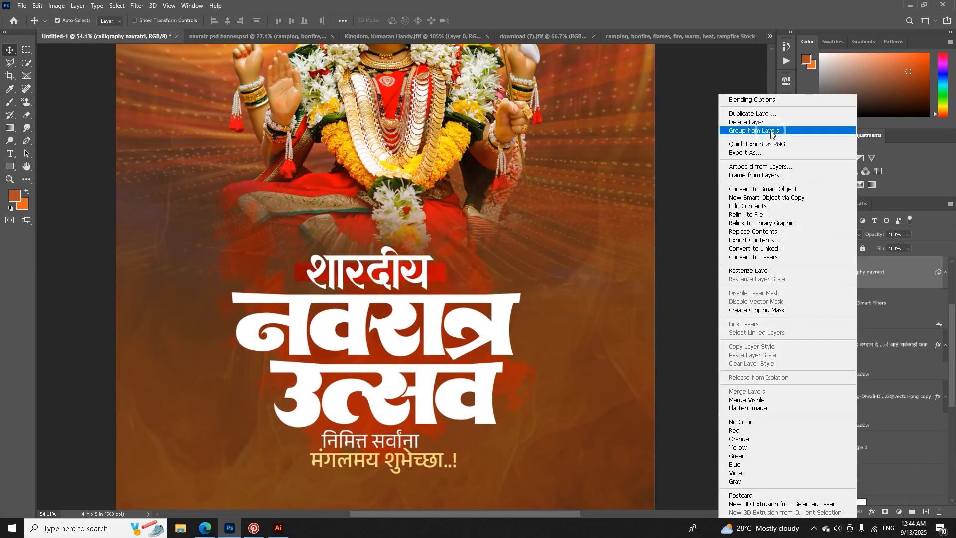
{"action": "left_click", "coordinate": [762, 96]}
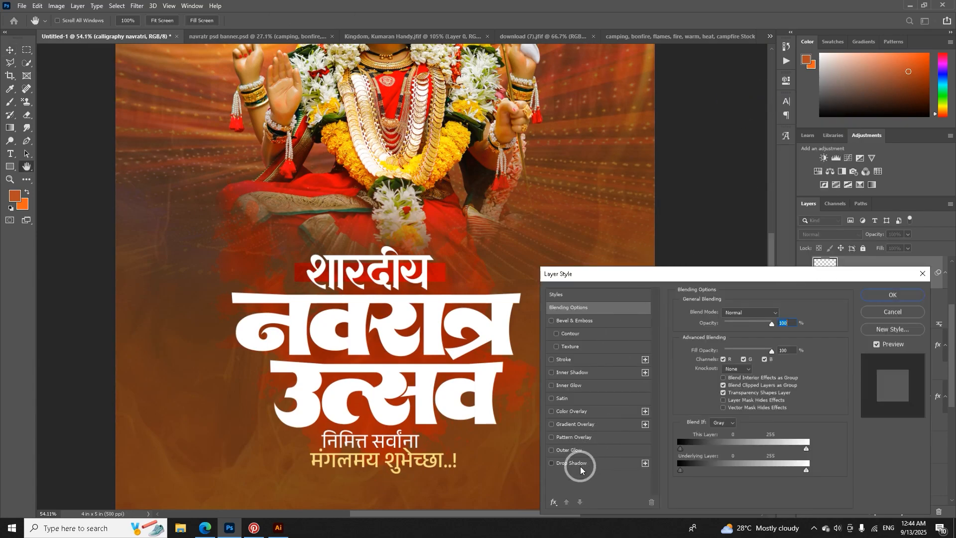
{"action": "left_click", "coordinate": [581, 470]}
{"action": "left_click_drag", "start_coordinate": [711, 358], "coordinate": [724, 326]}
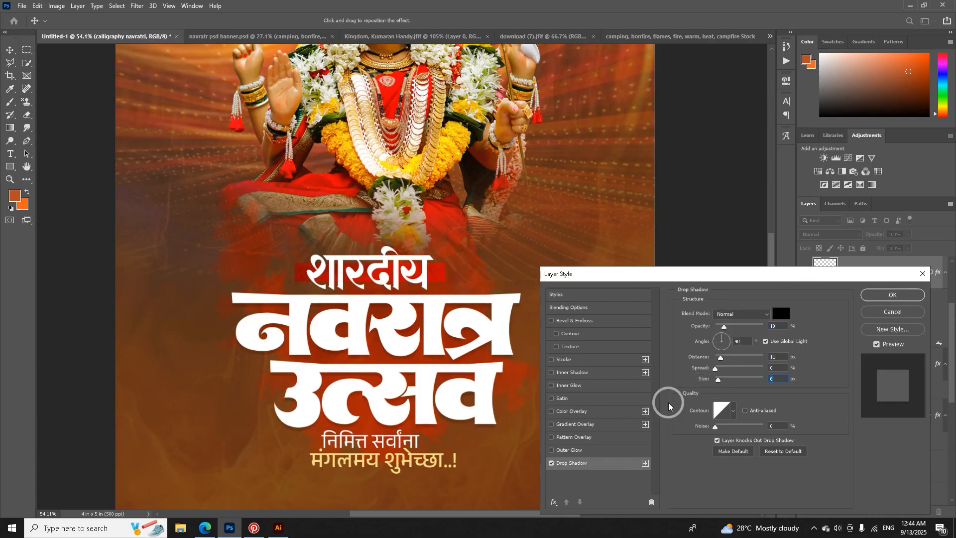
{"action": "left_click", "coordinate": [558, 374]}
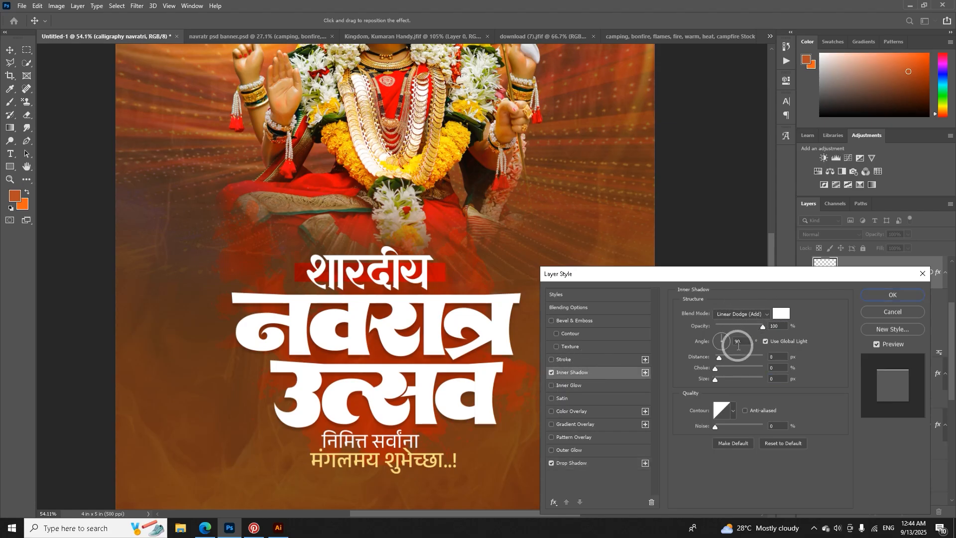
{"action": "left_click", "coordinate": [894, 295]}
{"action": "key", "text": "ctrl+0"}
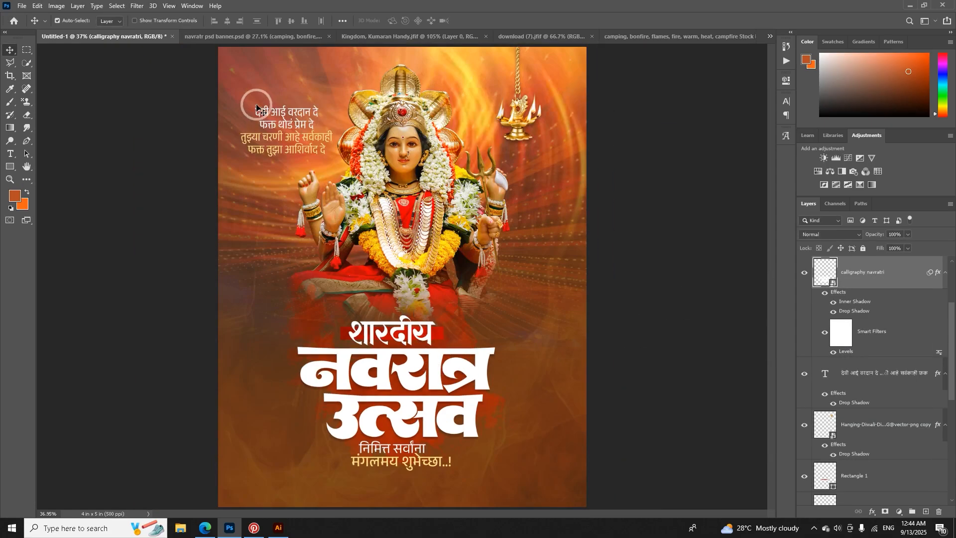
Step: In navratr psd banner.psd, select the yellow texture layer clipped to the title and open its contents
{"action": "left_click", "coordinate": [246, 37]}
{"action": "left_click", "coordinate": [445, 38]}
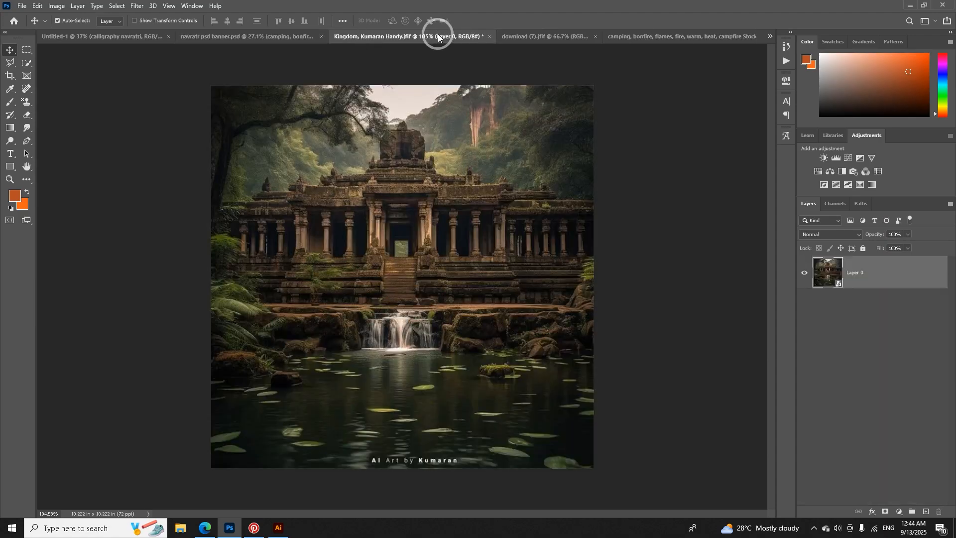
{"action": "left_click", "coordinate": [251, 36]}
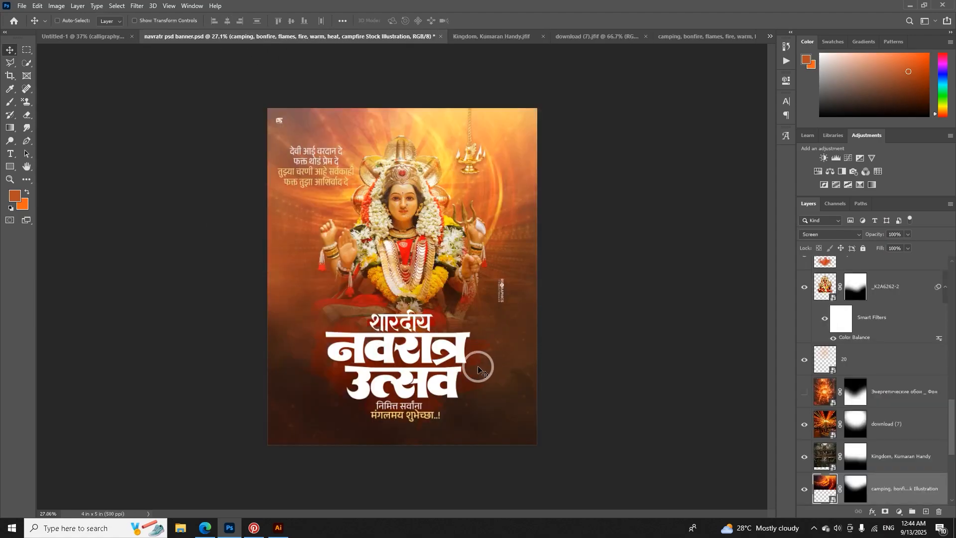
{"action": "left_click", "coordinate": [434, 362], "text": "ctrl"}
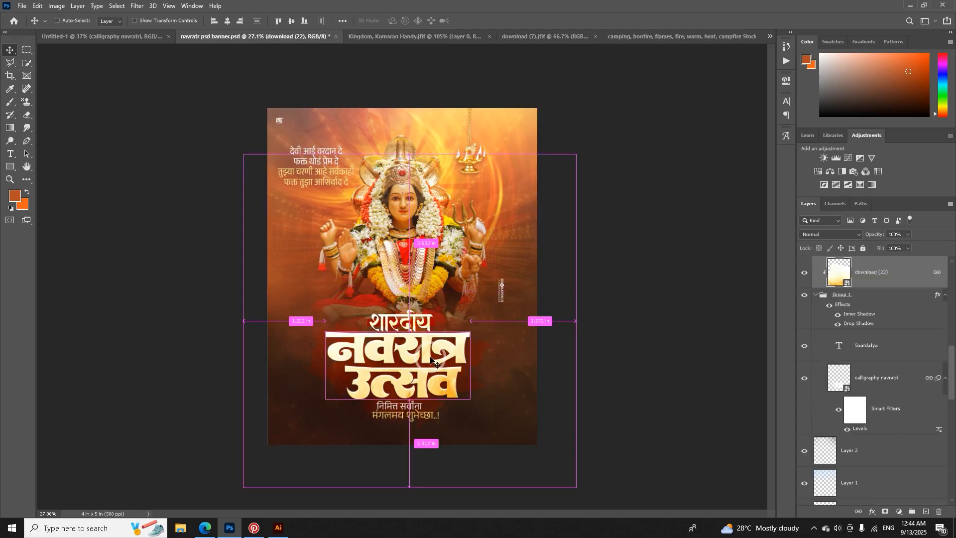
{"action": "left_click", "coordinate": [432, 361], "text": "ctrl"}
{"action": "left_click", "coordinate": [907, 274]}
{"action": "double_click", "coordinate": [840, 275]}
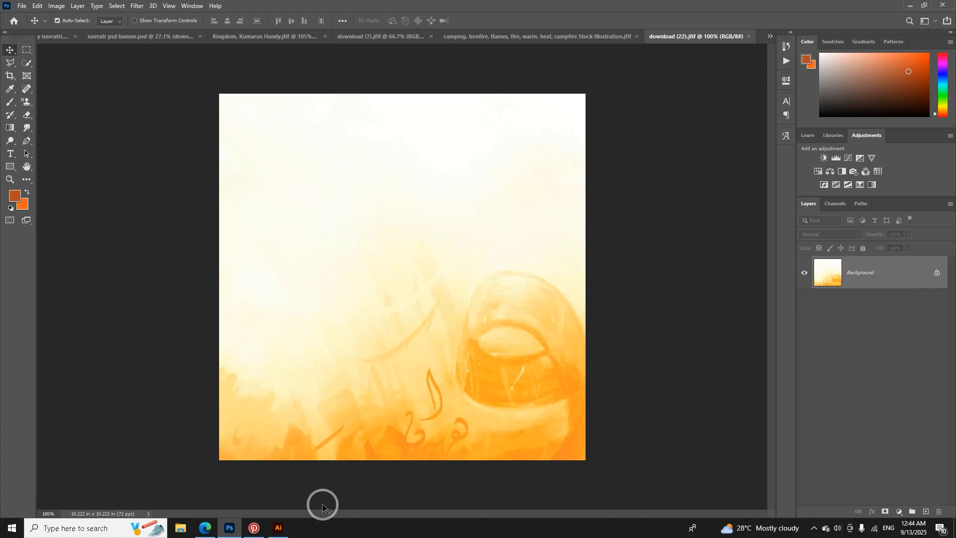
Step: Switch to Pinterest, search for a yellow texture and browse the images for a suitable title texture
{"action": "left_click", "coordinate": [255, 529]}
{"action": "left_click", "coordinate": [250, 46]}
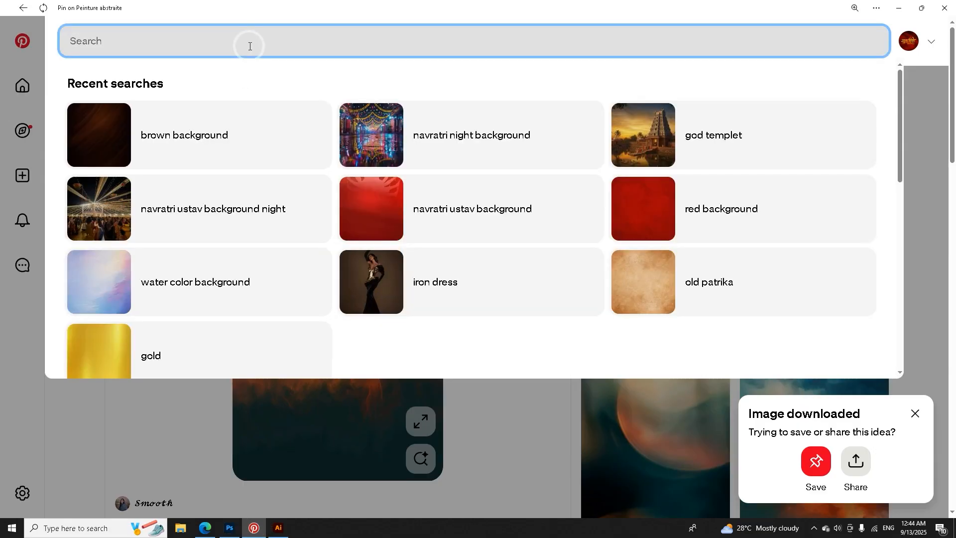
{"action": "type", "text": "yellow tex"}
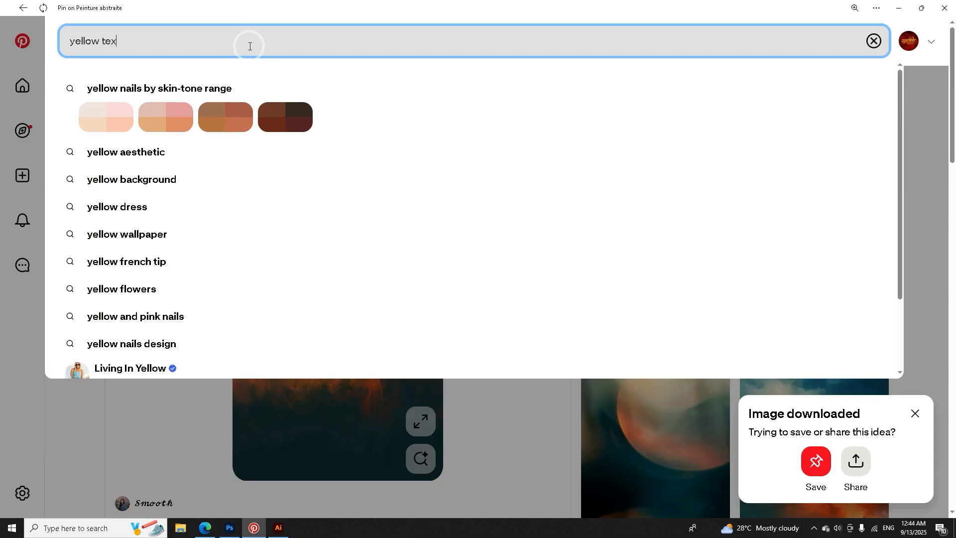
{"action": "type", "text": "utre"}
{"action": "key", "text": "Return"}
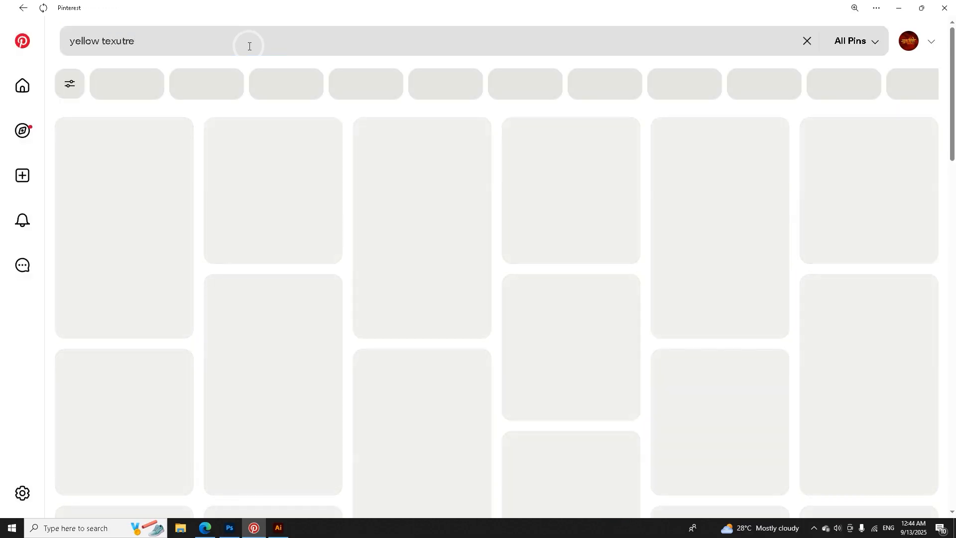
{"action": "scroll", "coordinate": [427, 276], "scroll_direction": "down", "scroll_amount": 7}
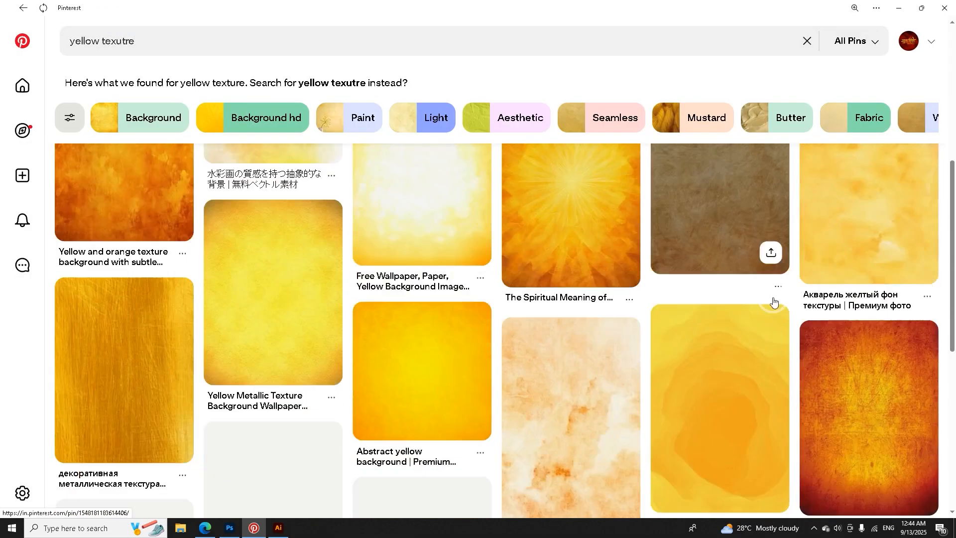
{"action": "scroll", "coordinate": [637, 358], "scroll_direction": "down", "scroll_amount": 5}
{"action": "scroll", "coordinate": [802, 420], "scroll_direction": "up", "scroll_amount": 9}
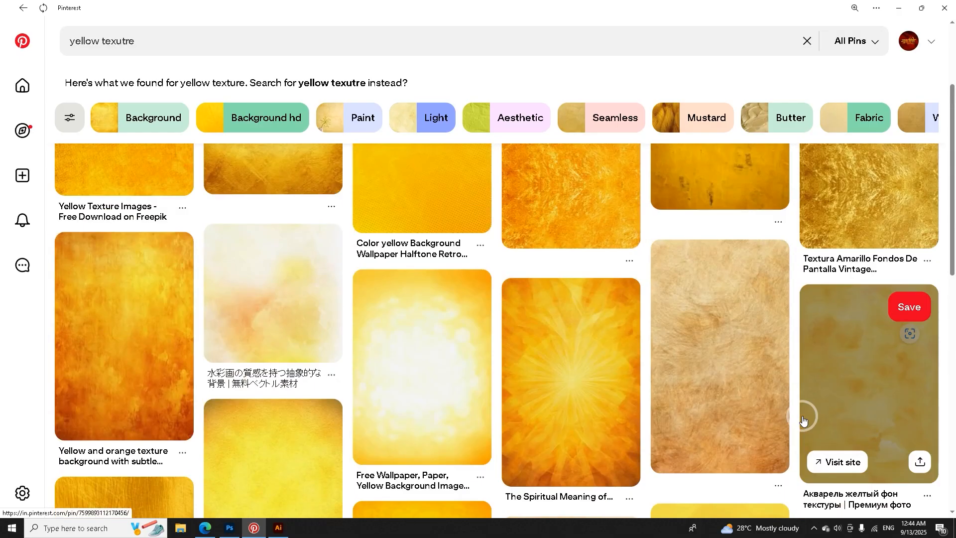
{"action": "scroll", "coordinate": [614, 348], "scroll_direction": "down", "scroll_amount": 10}
{"action": "scroll", "coordinate": [616, 347], "scroll_direction": "up", "scroll_amount": 3}
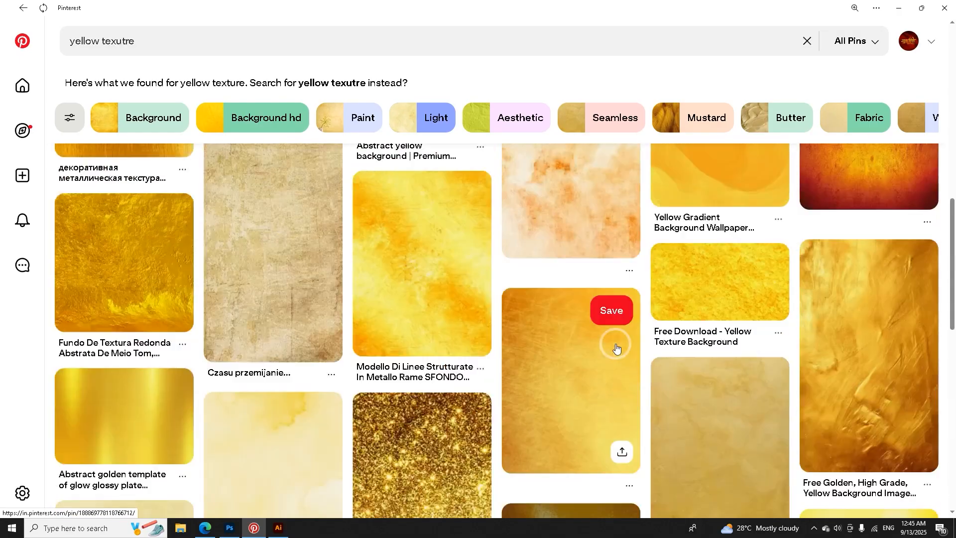
{"action": "scroll", "coordinate": [616, 347], "scroll_direction": "down", "scroll_amount": 5}
{"action": "left_click", "coordinate": [205, 528]}
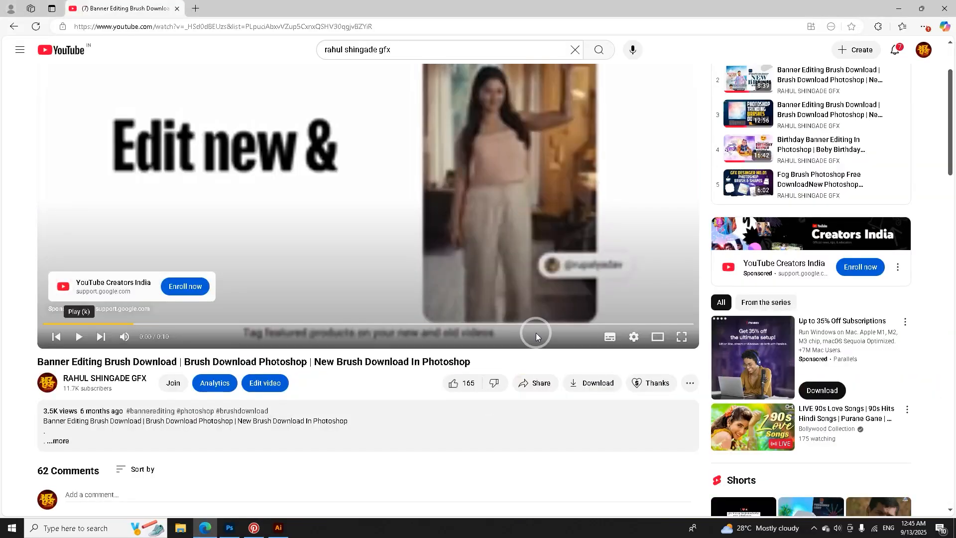
Step: Return to Photoshop, convert the yellow texture image to a smart object and bring it into the Untitled-1 poster above the title
{"action": "left_click", "coordinate": [230, 528]}
{"action": "left_click", "coordinate": [926, 281]}
{"action": "right_click", "coordinate": [931, 273]}
{"action": "left_click", "coordinate": [849, 235]}
{"action": "left_click_drag", "start_coordinate": [483, 245], "coordinate": [396, 333]}
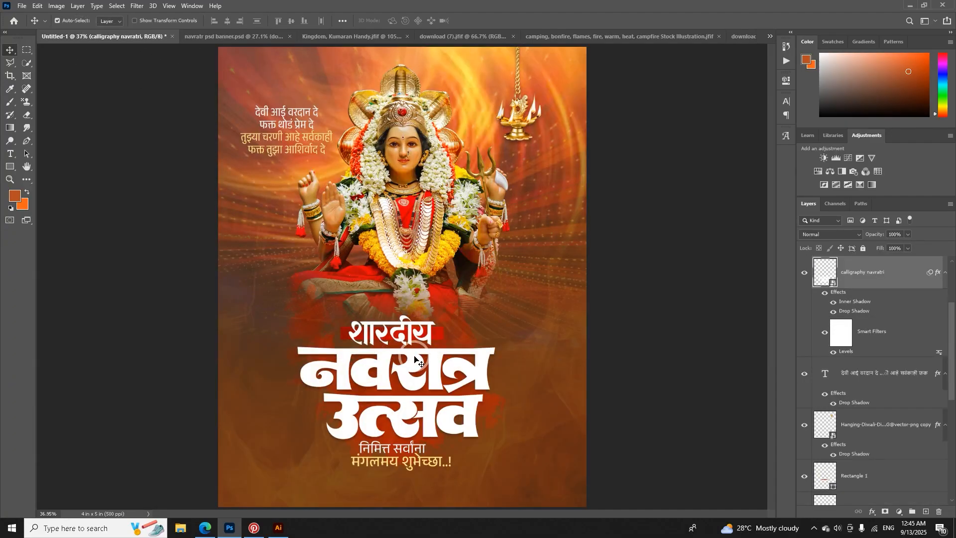
{"action": "left_click_drag", "start_coordinate": [790, 343], "coordinate": [819, 333]}
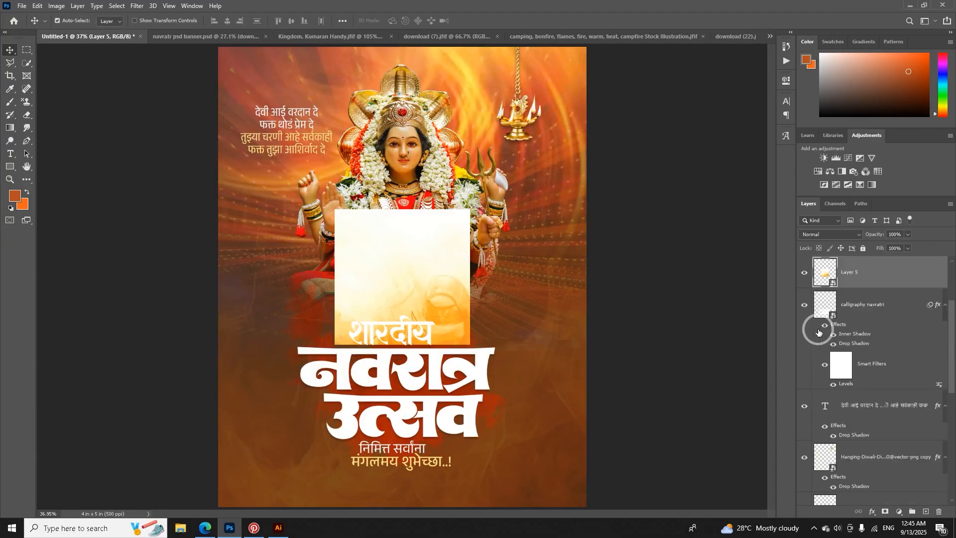
Step: Clip the yellow texture to the calligraphy title, and enlarge and position it so it covers all the lettering
{"action": "left_click", "coordinate": [830, 287], "text": "alt"}
{"action": "key", "text": "ctrl+z"}
{"action": "right_click", "coordinate": [862, 276]}
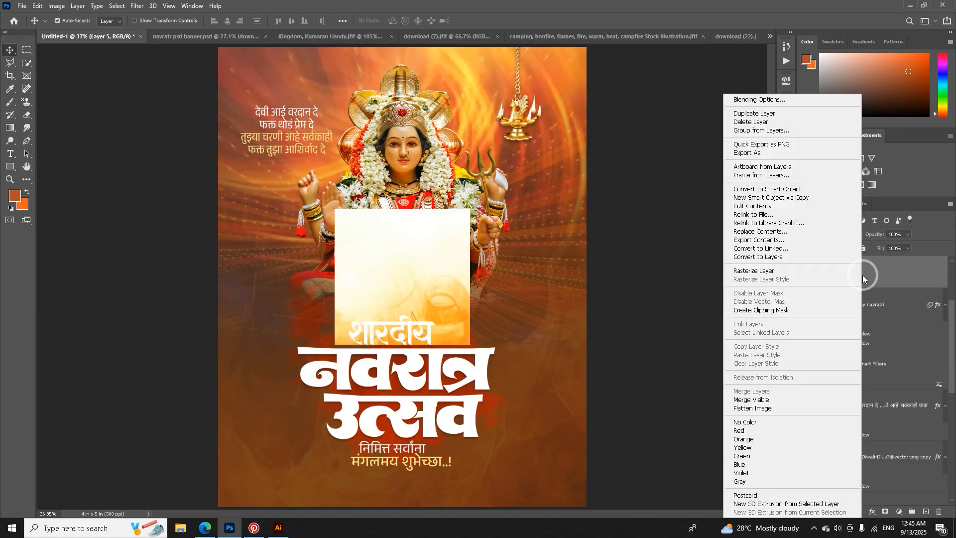
{"action": "left_click", "coordinate": [752, 310]}
{"action": "key", "text": "ctrl+t"}
{"action": "left_click_drag", "start_coordinate": [470, 276], "coordinate": [573, 292]}
{"action": "left_click_drag", "start_coordinate": [534, 299], "coordinate": [533, 312]}
{"action": "left_click", "coordinate": [476, 21]}
Step: Copy the calligraphy title's layer style and clear it from the layer
{"action": "right_click", "coordinate": [849, 303]}
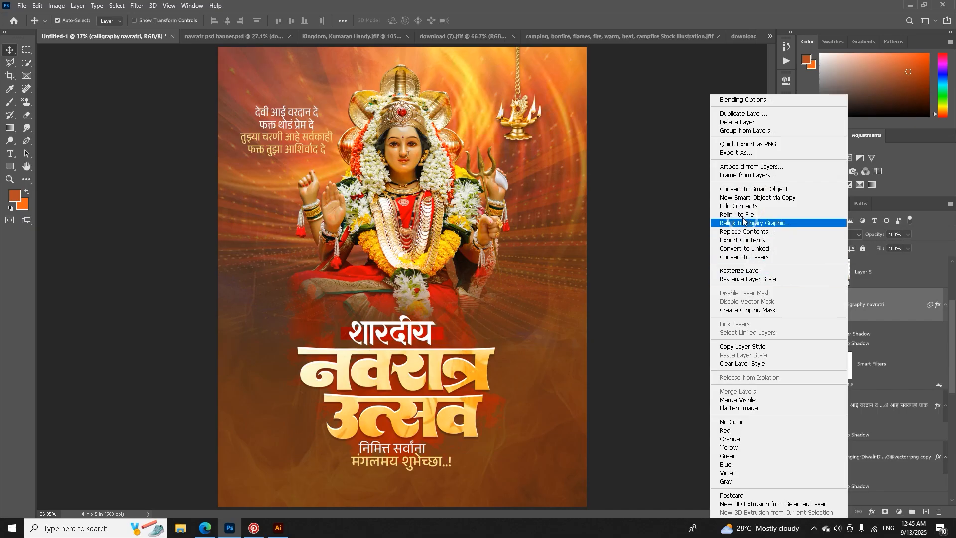
{"action": "left_click", "coordinate": [882, 309]}
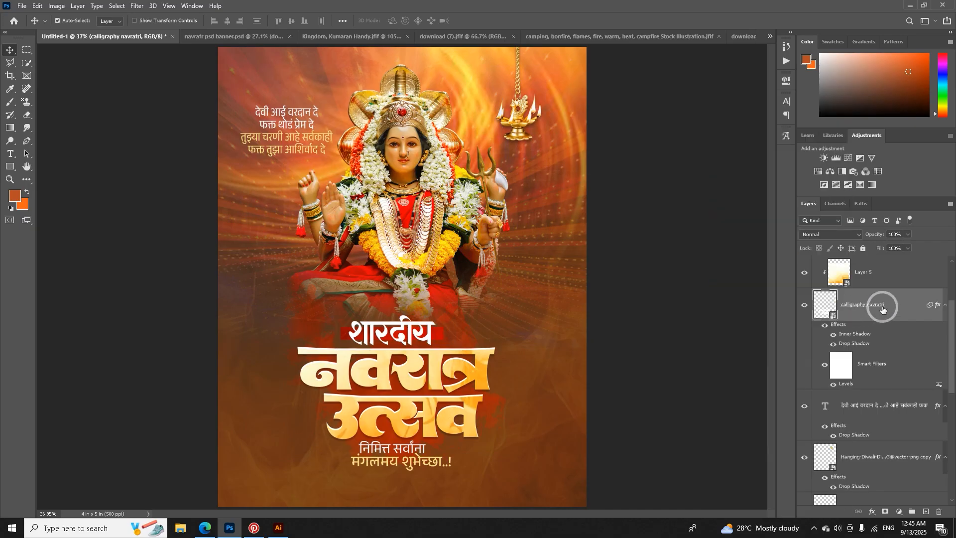
{"action": "right_click", "coordinate": [883, 310]}
{"action": "left_click", "coordinate": [786, 343]}
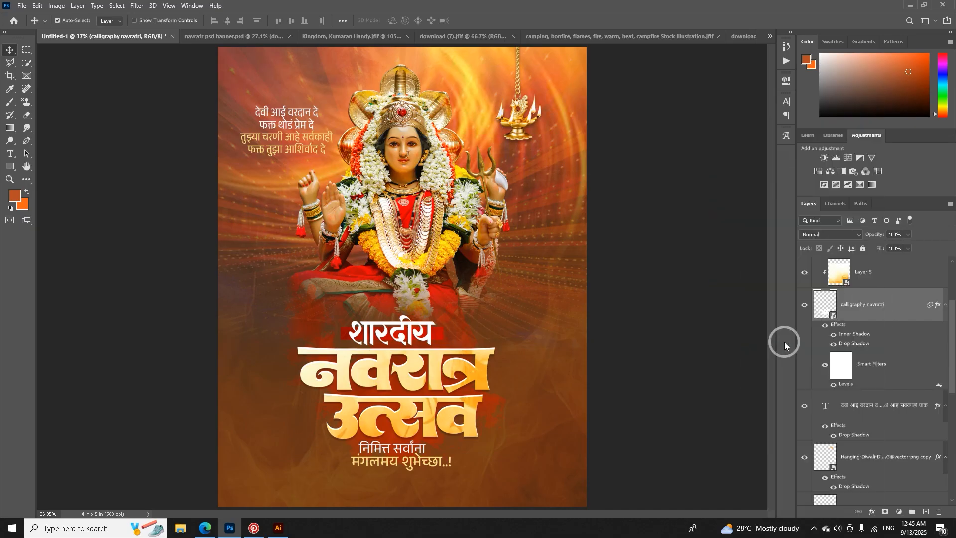
{"action": "right_click", "coordinate": [863, 305]}
{"action": "left_click", "coordinate": [780, 362]}
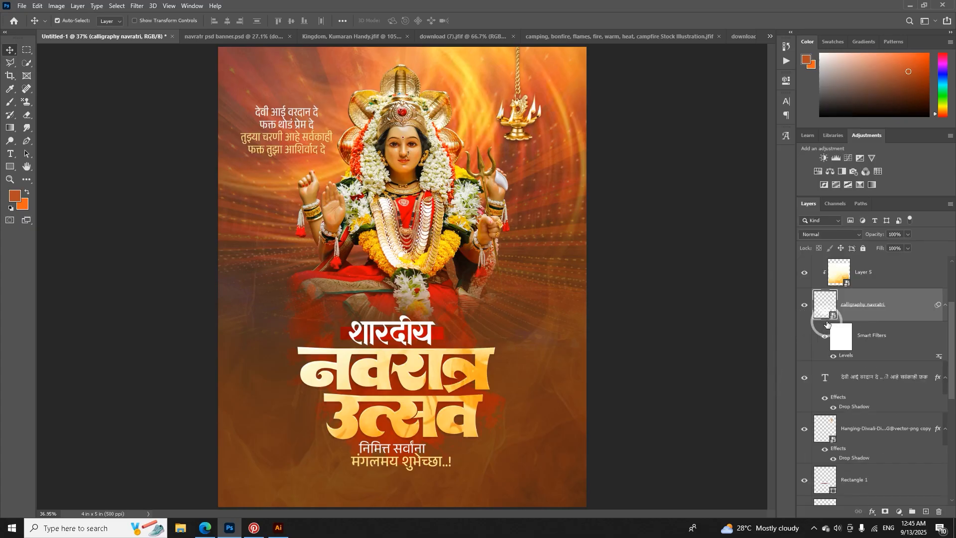
Step: Create a new layer group and place the calligraphy title layer inside it
{"action": "right_click", "coordinate": [857, 310]}
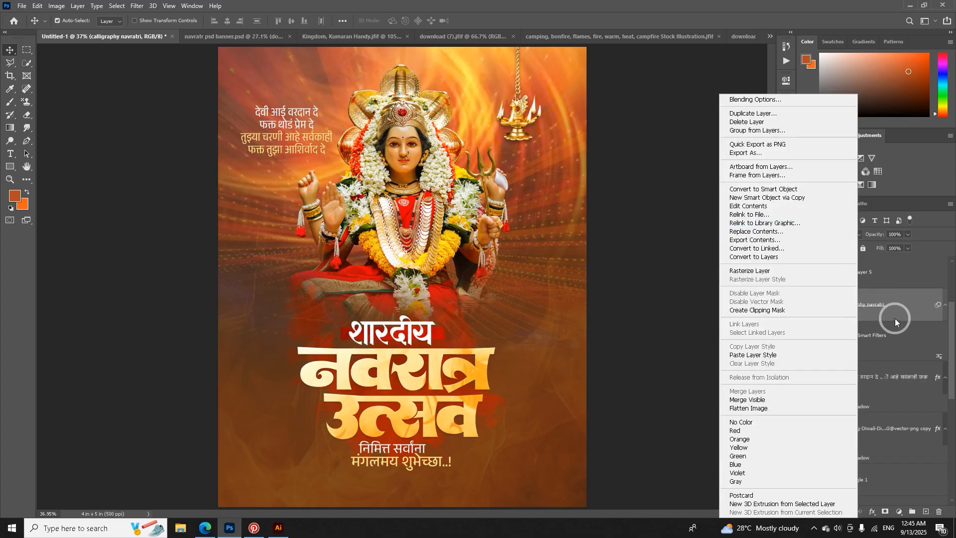
{"action": "left_click", "coordinate": [913, 516]}
{"action": "left_click", "coordinate": [913, 513]}
{"action": "left_click_drag", "start_coordinate": [847, 312], "coordinate": [845, 264]}
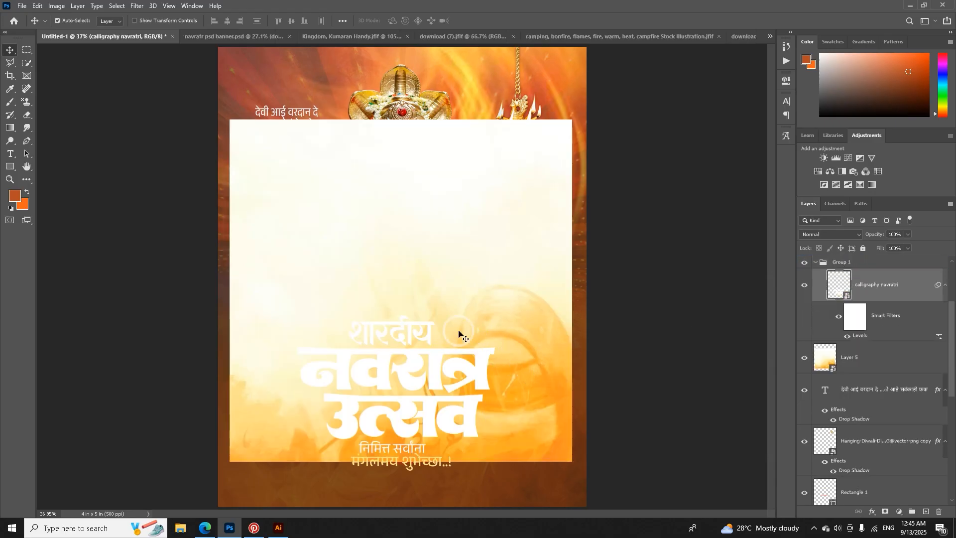
Step: Move the yellow texture layer directly above Group 1 and clip it to the group
{"action": "left_click", "coordinate": [429, 327]}
{"action": "left_click_drag", "start_coordinate": [835, 274], "coordinate": [832, 329]}
{"action": "left_click_drag", "start_coordinate": [828, 395], "coordinate": [829, 288]}
{"action": "left_click", "coordinate": [816, 327]}
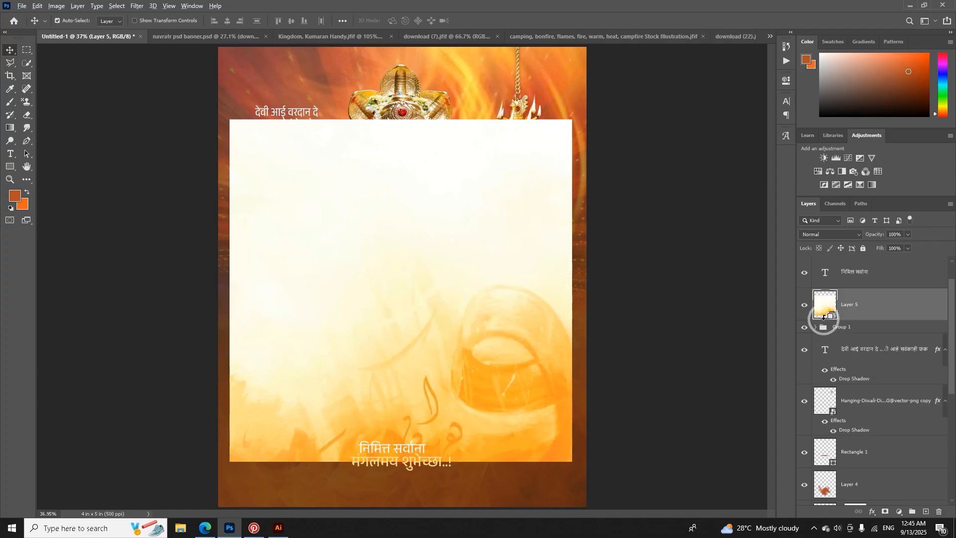
{"action": "left_click", "coordinate": [824, 318], "text": "alt"}
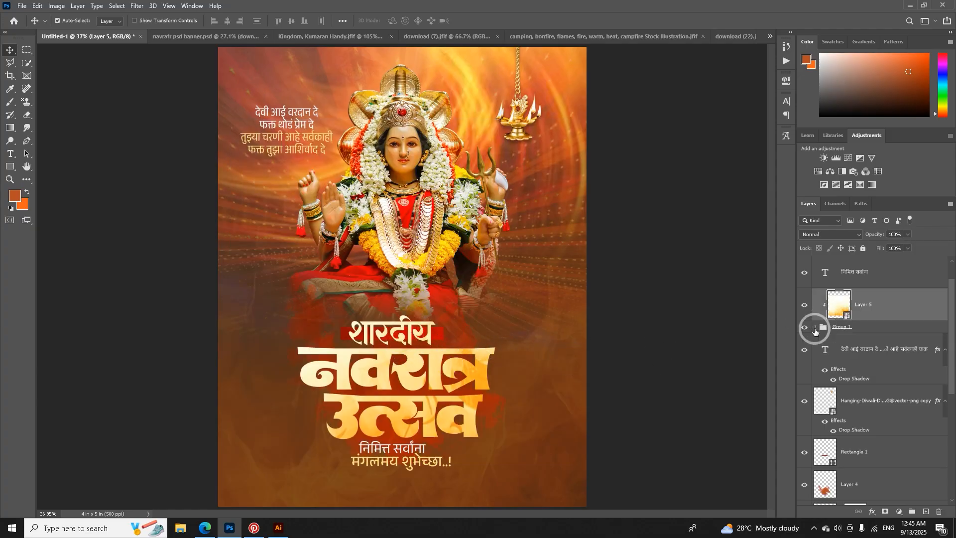
Step: Paste the copied layer style onto Group 1 and review its Inner Shadow settings
{"action": "right_click", "coordinate": [841, 328]}
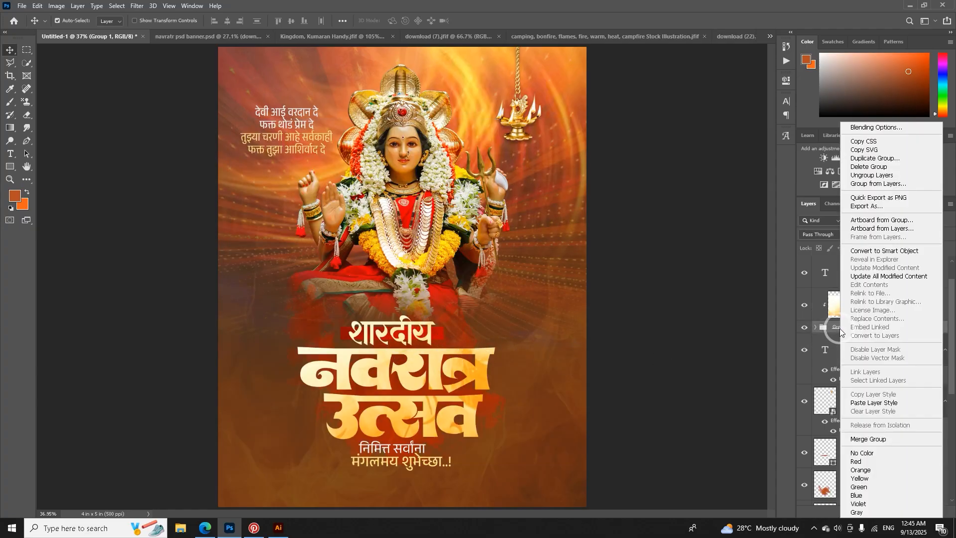
{"action": "left_click", "coordinate": [864, 405]}
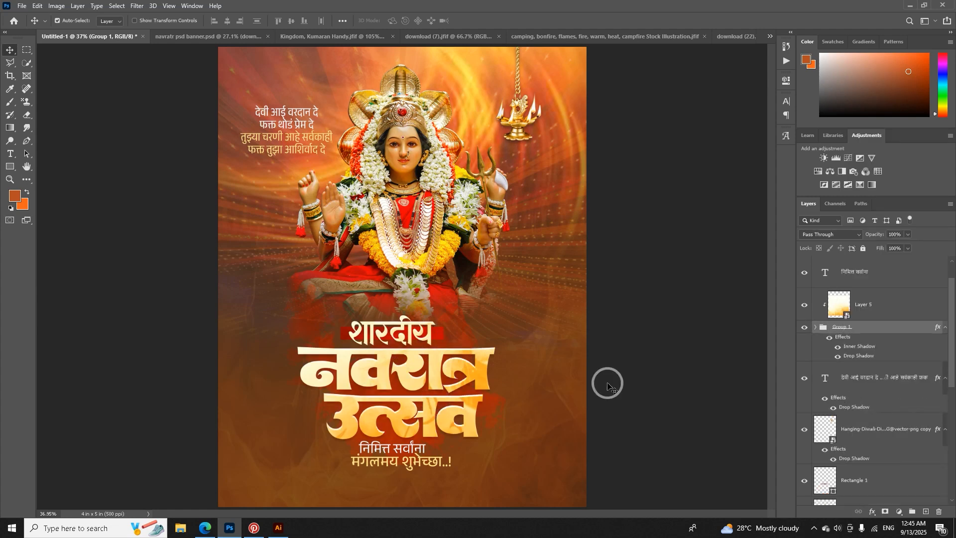
{"action": "right_click", "coordinate": [851, 327]}
{"action": "left_click", "coordinate": [865, 128]}
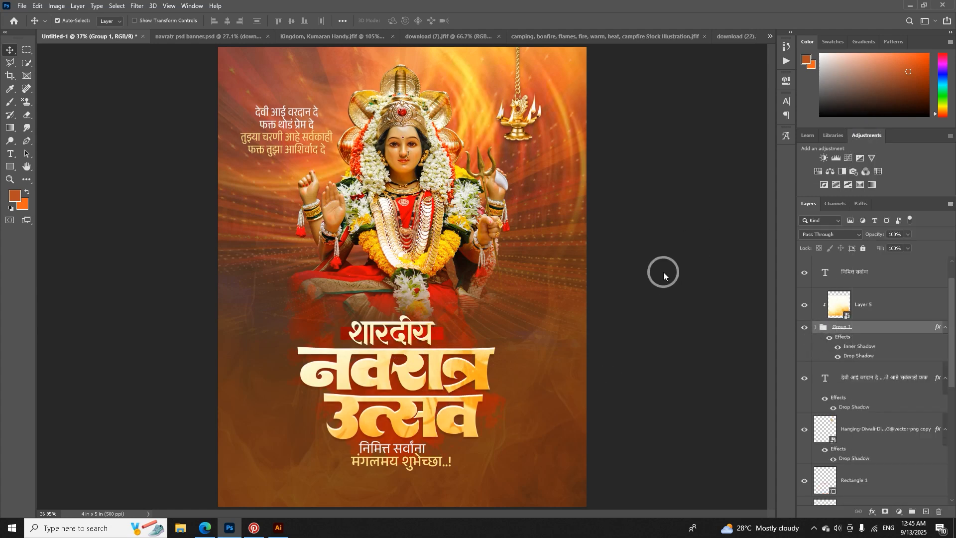
{"action": "left_click", "coordinate": [574, 373]}
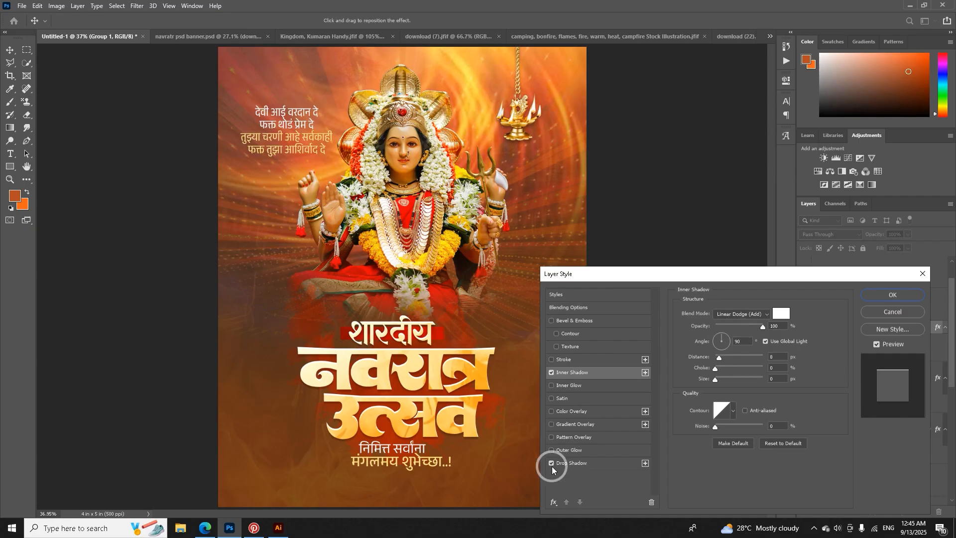
{"action": "left_click", "coordinate": [610, 375]}
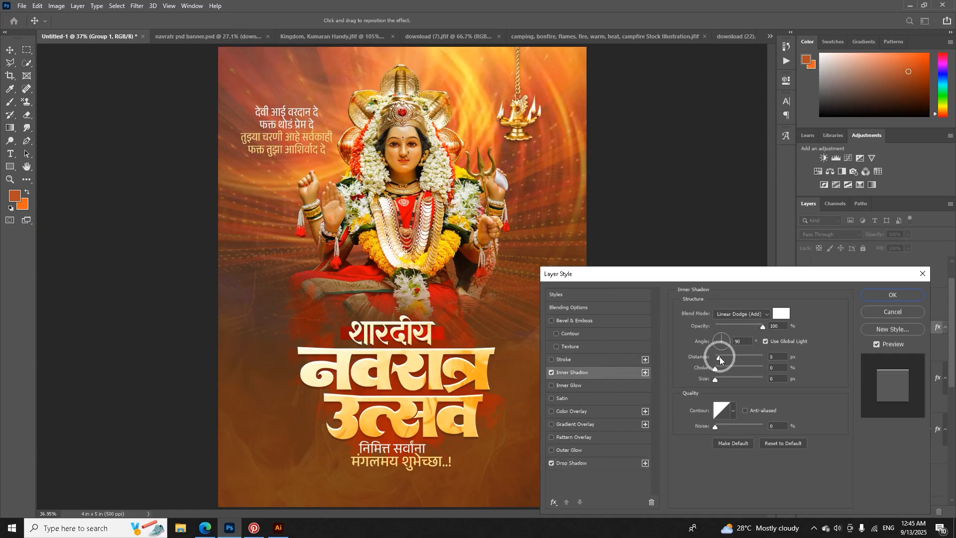
{"action": "left_click", "coordinate": [874, 294]}
Step: Shift the two greeting lines below the title slightly, and add an empty layer above the download (10) background layer
{"action": "left_click_drag", "start_coordinate": [436, 464], "coordinate": [429, 467]}
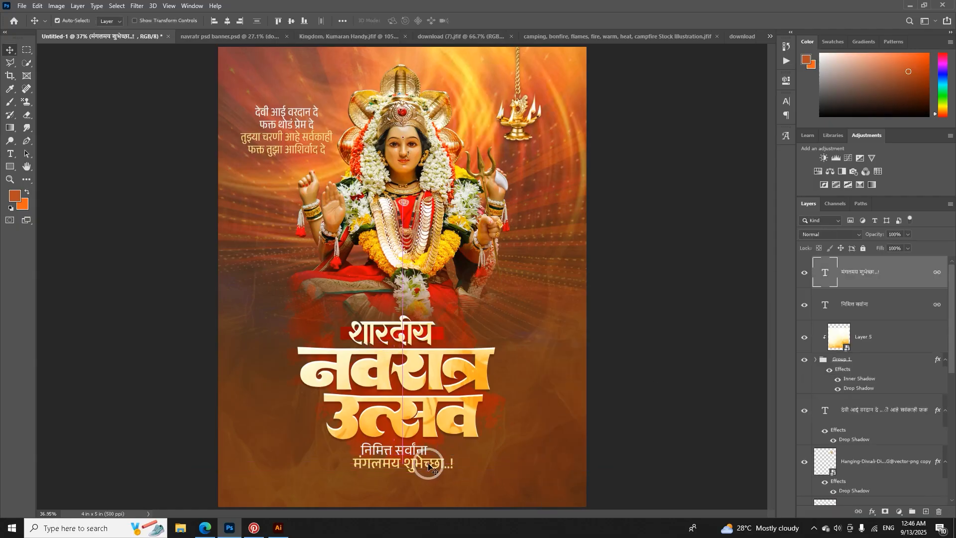
{"action": "left_click", "coordinate": [479, 463]}
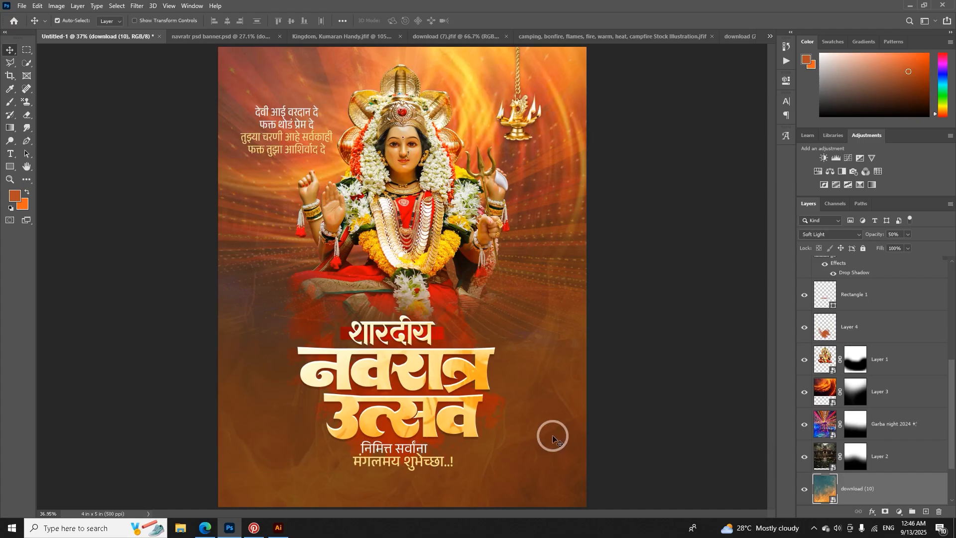
{"action": "scroll", "coordinate": [498, 439], "scroll_direction": "down", "scroll_amount": 2}
{"action": "scroll", "coordinate": [441, 436], "scroll_direction": "down", "scroll_amount": 1}
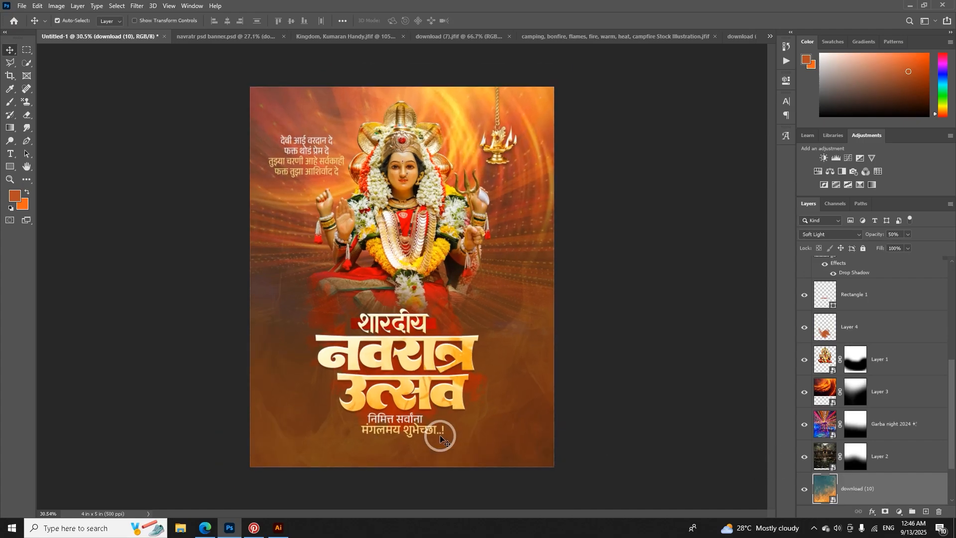
{"action": "left_click", "coordinate": [925, 511]}
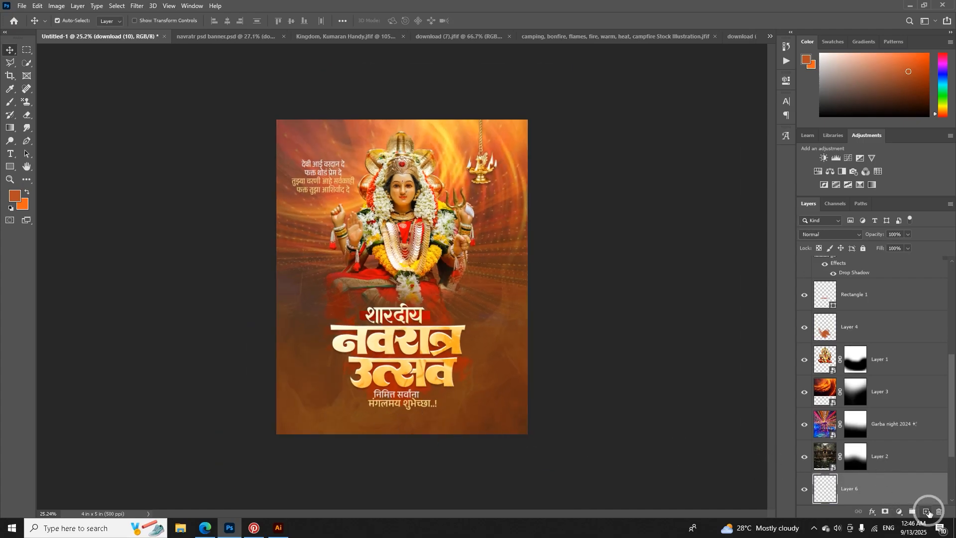
Step: Sample a dark brown from the poster, darken it slightly, and choose the soft round brush from General Brushes
{"action": "key", "text": "i"}
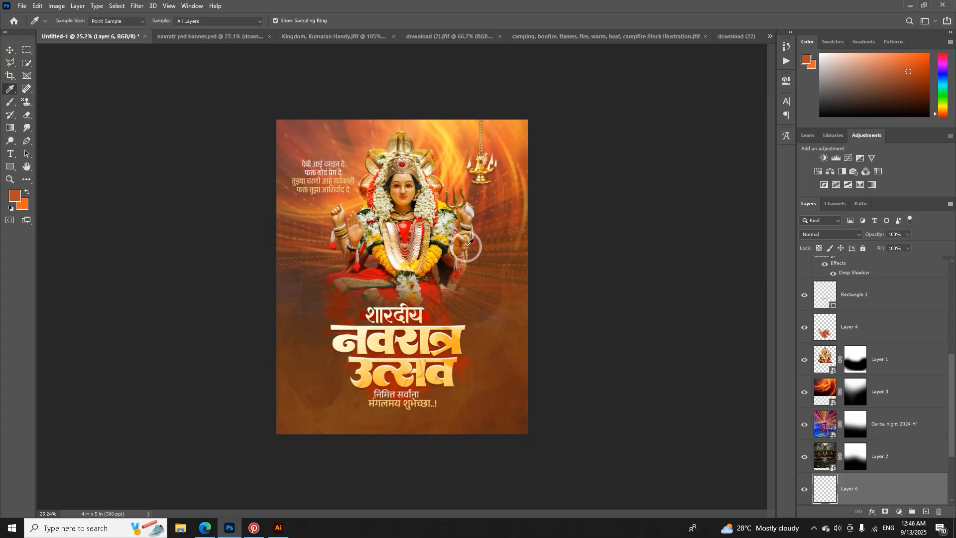
{"action": "left_click", "coordinate": [325, 270]}
{"action": "key", "text": "b"}
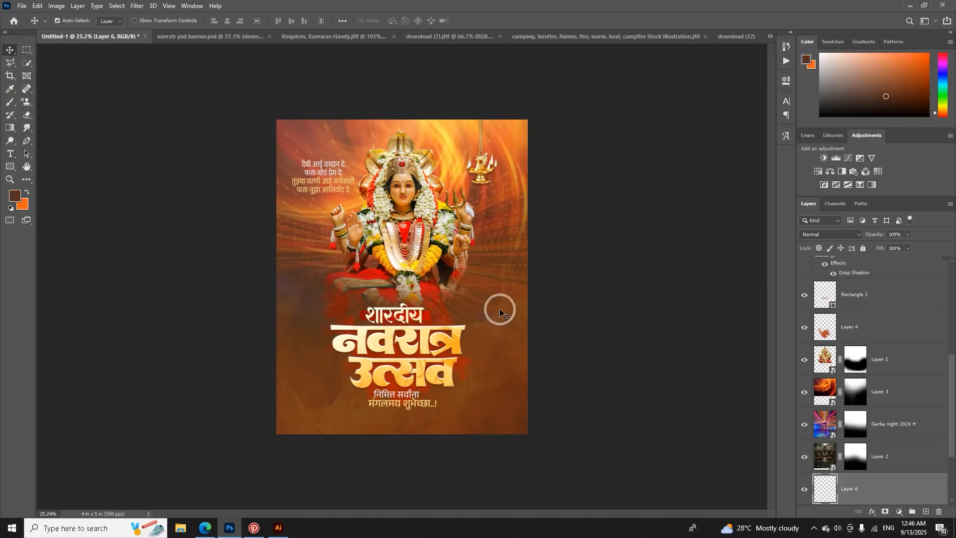
{"action": "right_click", "coordinate": [477, 374]}
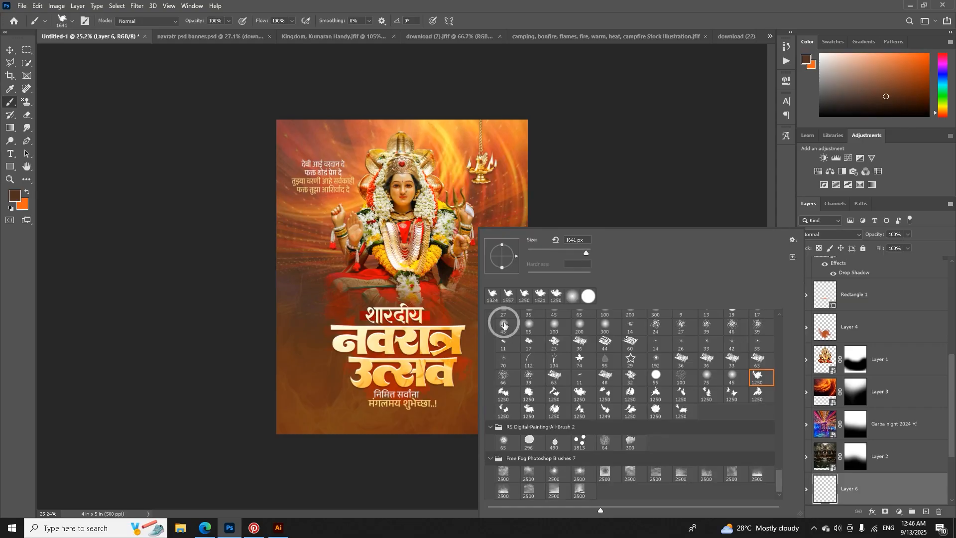
{"action": "mouse_move", "coordinate": [777, 479]}
{"action": "left_mouse_down"}
{"action": "mouse_move", "coordinate": [772, 327]}
{"action": "mouse_move", "coordinate": [755, 320]}
{"action": "left_mouse_up"}
{"action": "left_click", "coordinate": [505, 335]}
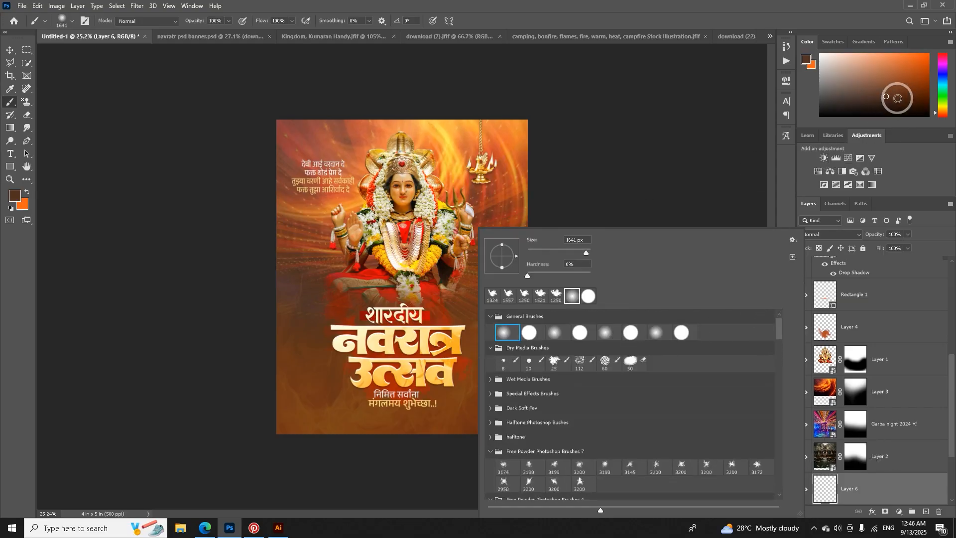
{"action": "left_click", "coordinate": [897, 99]}
Step: Paint soft dark brown shading around the lower part of the poster and set the layer's opacity to 61%
{"action": "left_click_drag", "start_coordinate": [499, 419], "coordinate": [525, 416]}
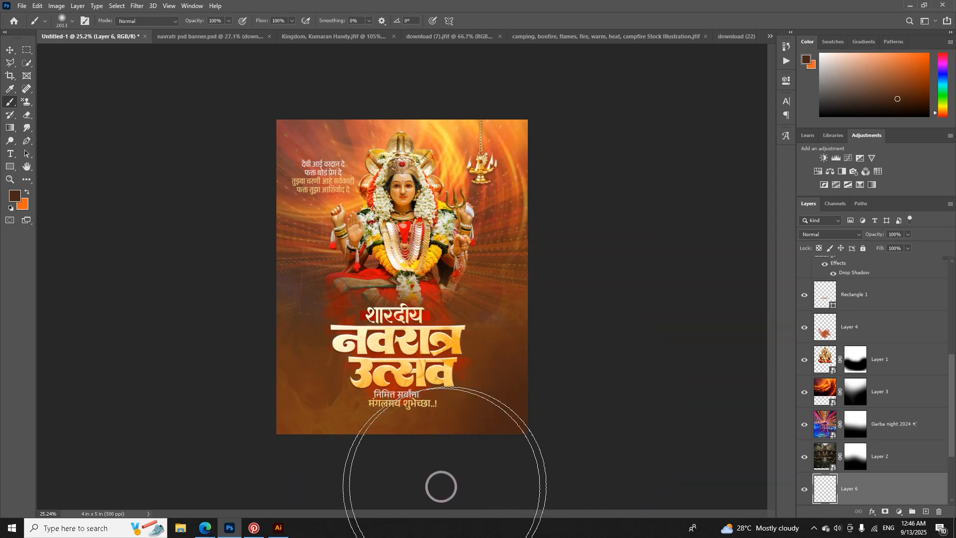
{"action": "mouse_move", "coordinate": [148, 359]}
{"action": "left_mouse_down"}
{"action": "mouse_move", "coordinate": [203, 351]}
{"action": "mouse_move", "coordinate": [271, 420]}
{"action": "mouse_move", "coordinate": [515, 413]}
{"action": "mouse_move", "coordinate": [558, 362]}
{"action": "mouse_move", "coordinate": [657, 460]}
{"action": "left_mouse_up"}
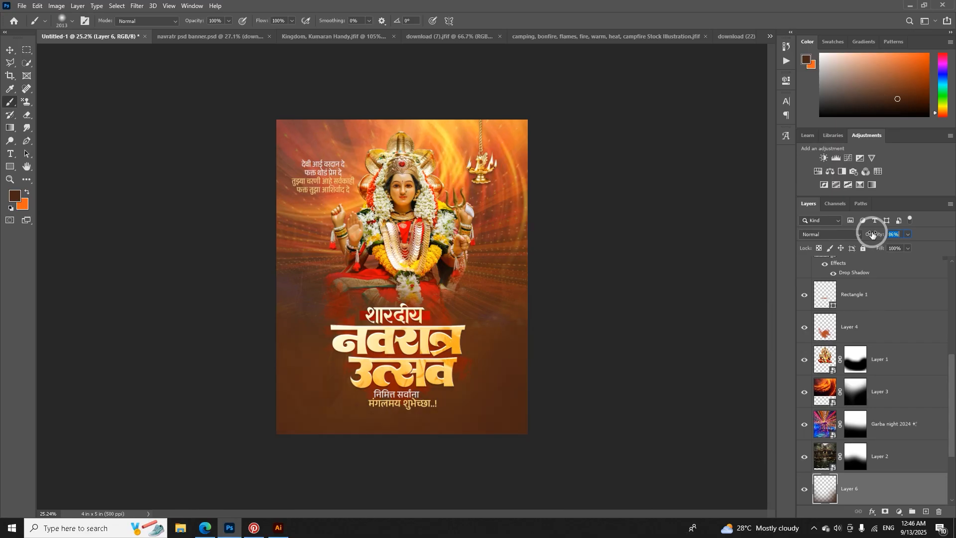
{"action": "left_click_drag", "start_coordinate": [878, 235], "coordinate": [869, 235]}
{"action": "left_click", "coordinate": [10, 50]}
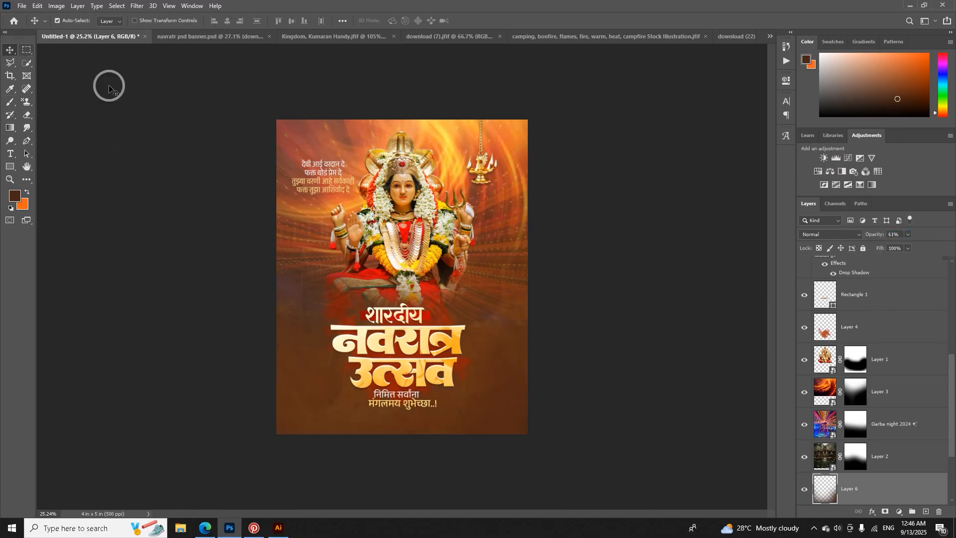
Step: Toggle Layer 3's visibility to check its effect, and hide the Garba night 2024 layer
{"action": "key", "text": "ctrl+plus"}
{"action": "scroll", "coordinate": [404, 165], "scroll_direction": "up", "scroll_amount": 3}
{"action": "left_click", "coordinate": [816, 398]}
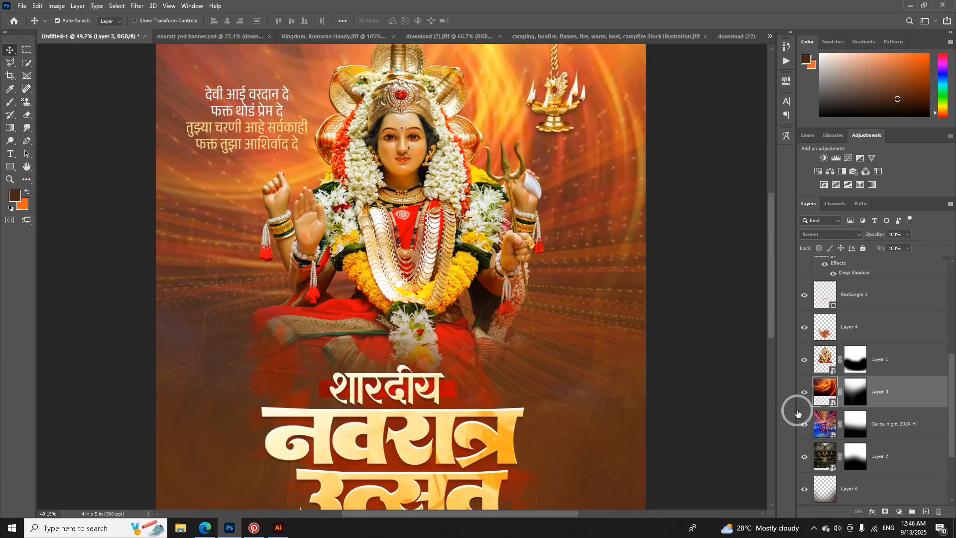
{"action": "left_click", "coordinate": [805, 393]}
{"action": "left_click", "coordinate": [805, 393]}
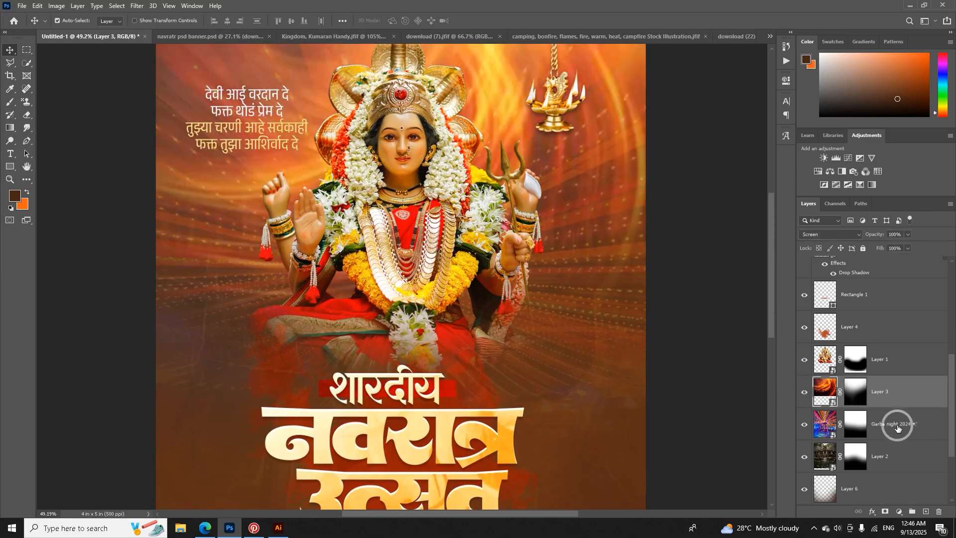
{"action": "left_click", "coordinate": [822, 422]}
{"action": "left_click", "coordinate": [804, 424]}
{"action": "scroll", "coordinate": [628, 353], "scroll_direction": "down", "scroll_amount": 3}
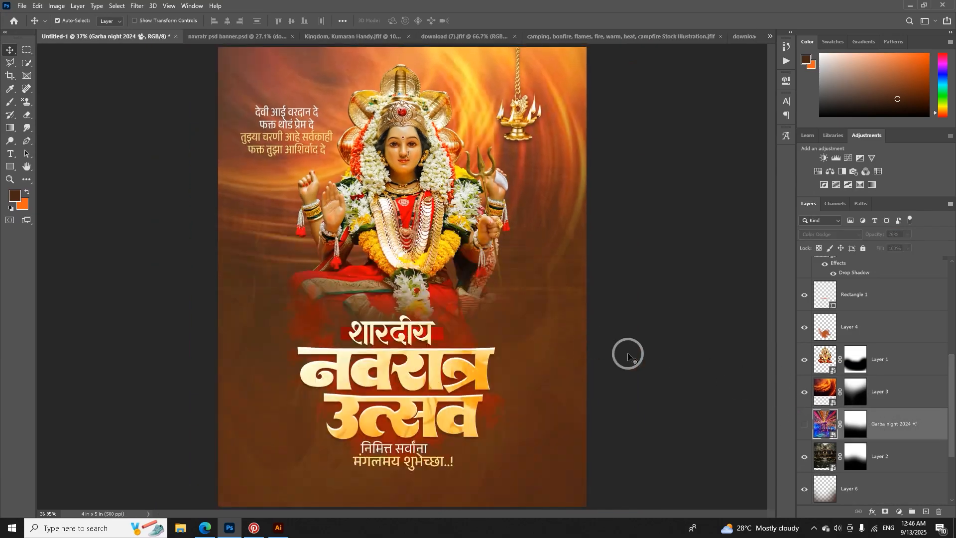
{"action": "left_click", "coordinate": [804, 424]}
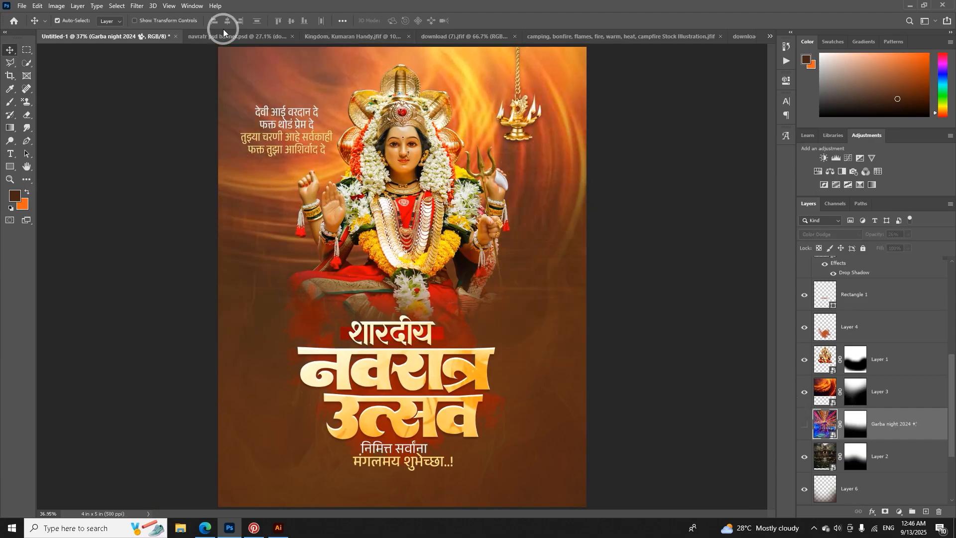
Step: Find the download (7) layer in navratr psd banner.psd and open the download (7).jfif image
{"action": "left_click", "coordinate": [224, 31]}
{"action": "scroll", "coordinate": [875, 427], "scroll_direction": "down", "scroll_amount": 3}
{"action": "scroll", "coordinate": [885, 439], "scroll_direction": "down", "scroll_amount": 3}
{"action": "left_click", "coordinate": [823, 452]}
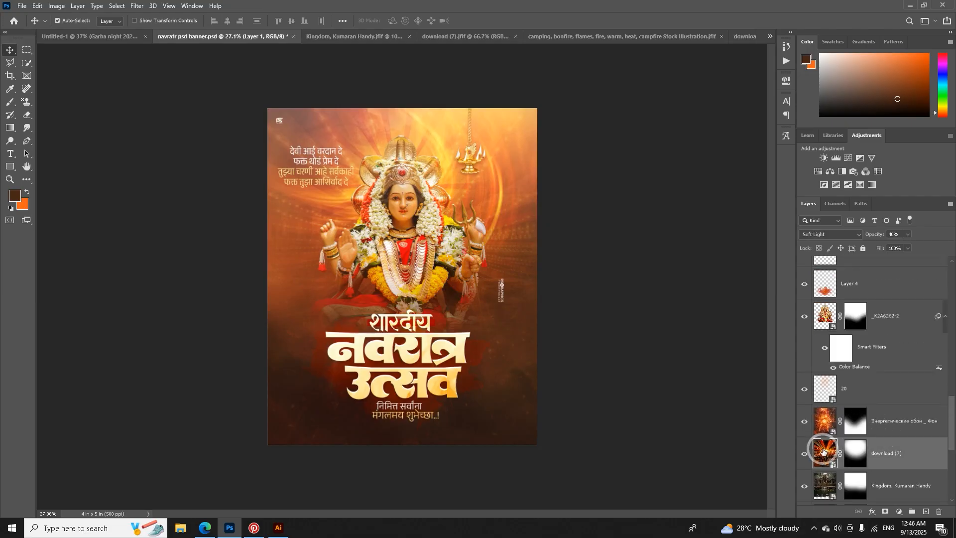
{"action": "double_click", "coordinate": [823, 452]}
{"action": "scroll", "coordinate": [394, 284], "scroll_direction": "up", "scroll_amount": 2}
{"action": "scroll", "coordinate": [409, 253], "scroll_direction": "down", "scroll_amount": 2}
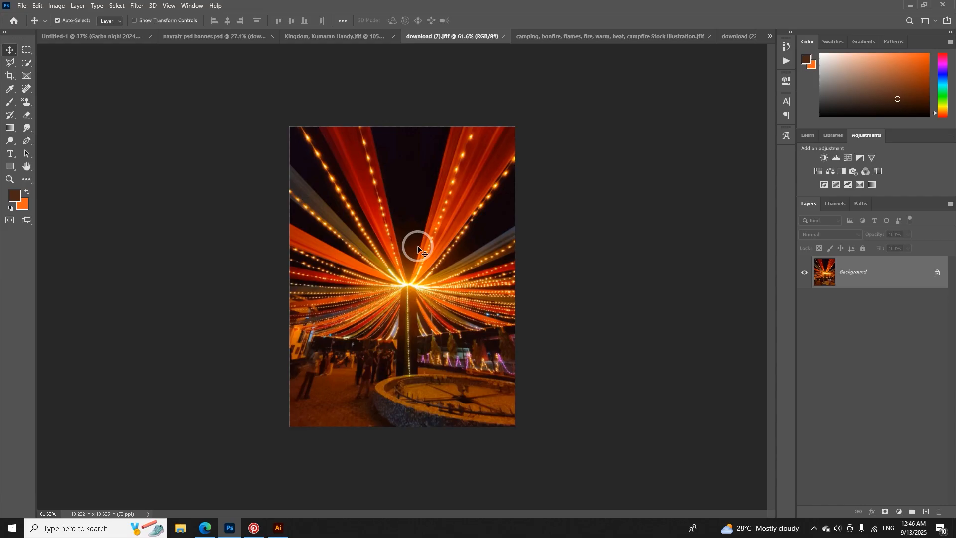
Step: Unlock the string-lights image's background layer and convert it to a smart object
{"action": "left_click", "coordinate": [937, 274]}
{"action": "right_click", "coordinate": [936, 277]}
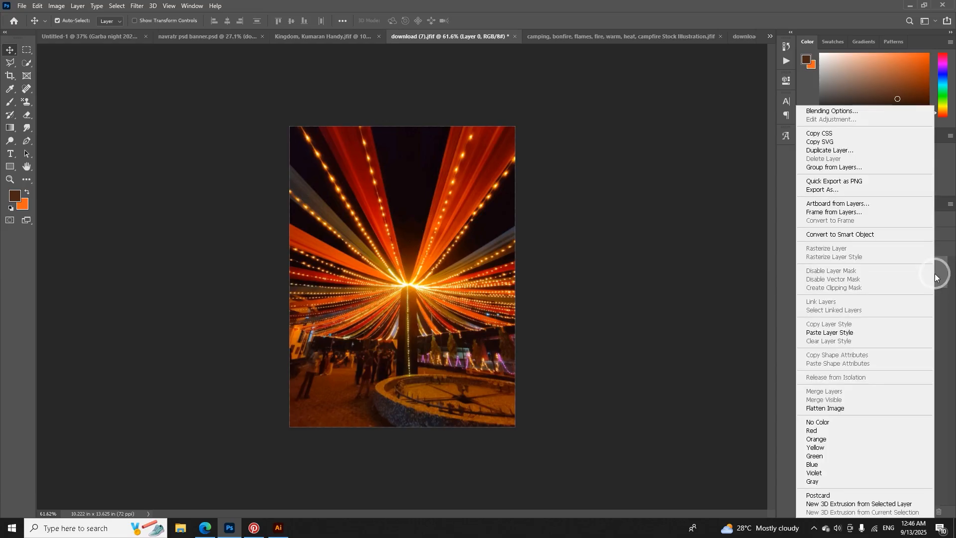
{"action": "left_click", "coordinate": [845, 234]}
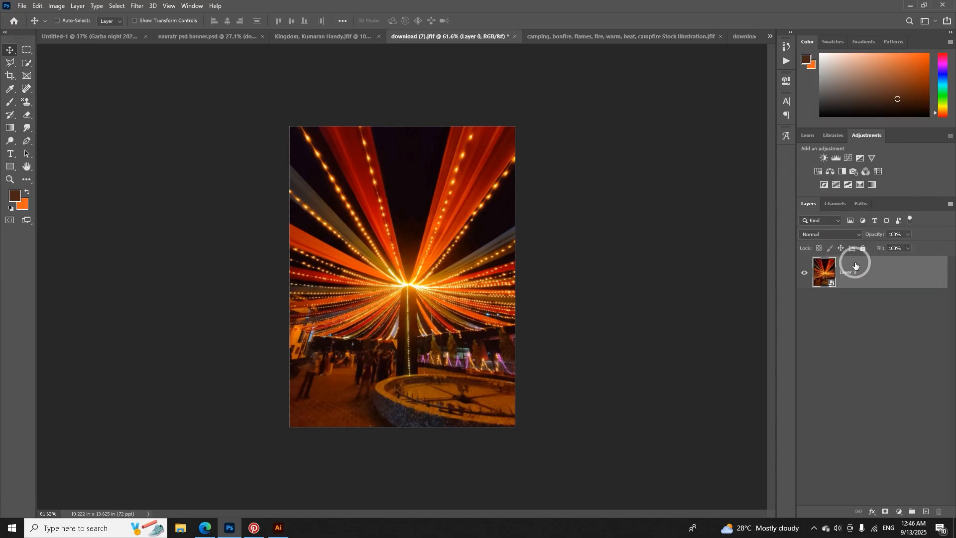
Step: Paste the string-lights image into the Untitled-1 poster above the Garba night 2024 layer and enlarge it to cover the whole canvas
{"action": "left_click", "coordinate": [90, 37]}
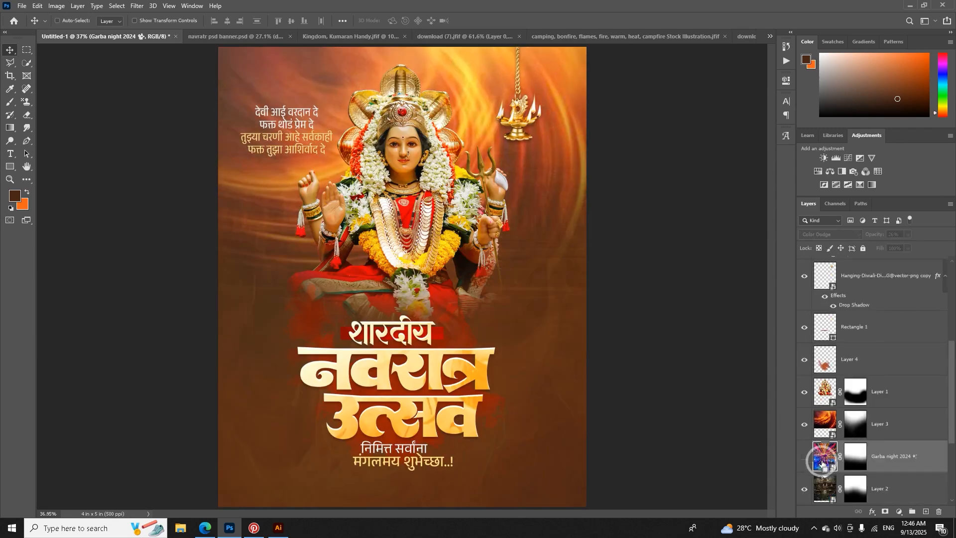
{"action": "key", "text": "ctrl+v"}
{"action": "scroll", "coordinate": [455, 309], "scroll_direction": "down", "scroll_amount": 3}
{"action": "key", "text": "ctrl+t"}
{"action": "left_click_drag", "start_coordinate": [454, 280], "coordinate": [516, 258]}
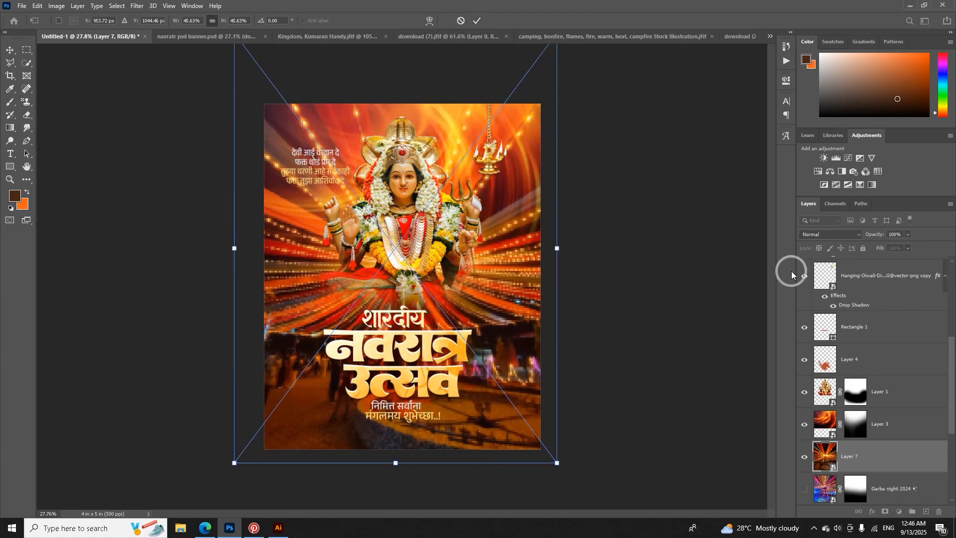
{"action": "left_click", "coordinate": [478, 20]}
Step: Check the download (7) layer's blending in navratr psd banner.psd, and set the poster's string-lights layer to Soft Light at 40% opacity
{"action": "left_click", "coordinate": [224, 36]}
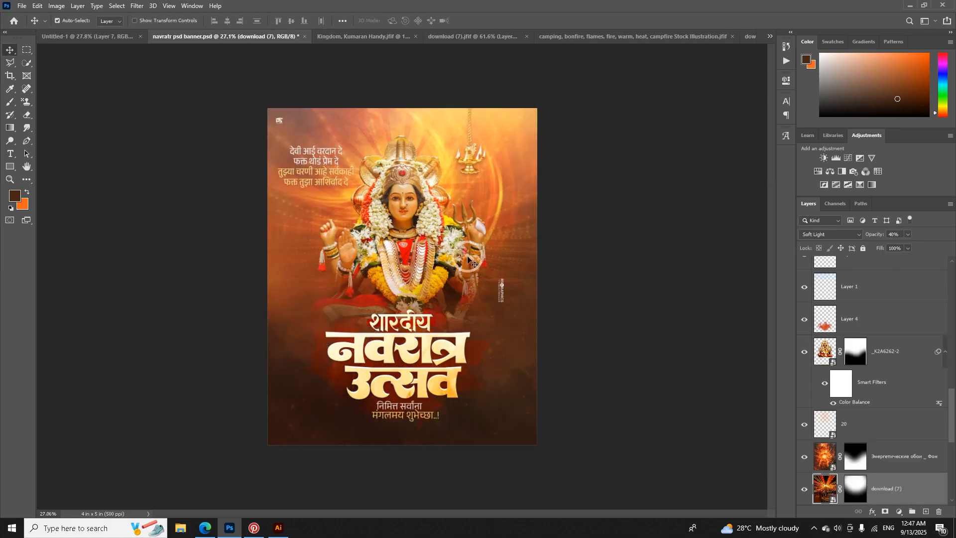
{"action": "left_click", "coordinate": [877, 249]}
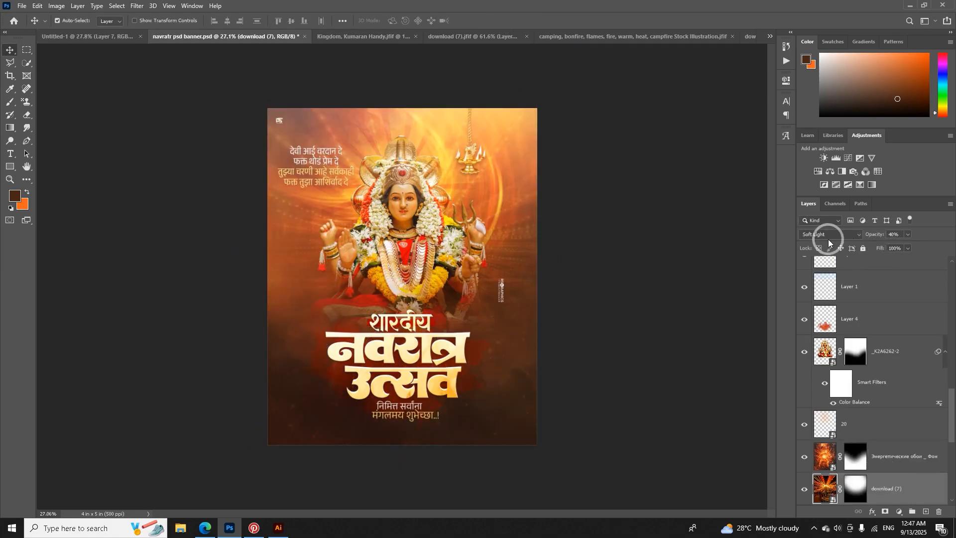
{"action": "left_click", "coordinate": [131, 37]}
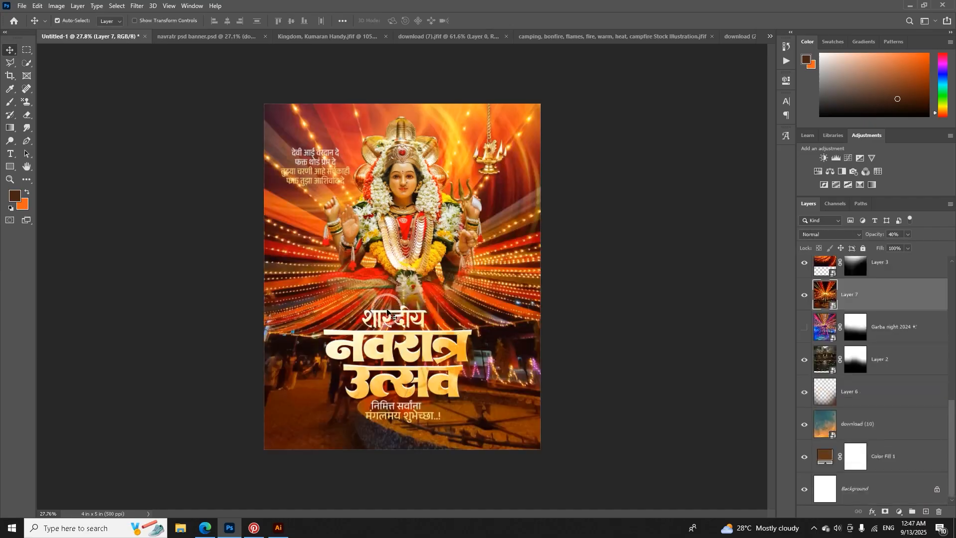
{"action": "left_click", "coordinate": [842, 236]}
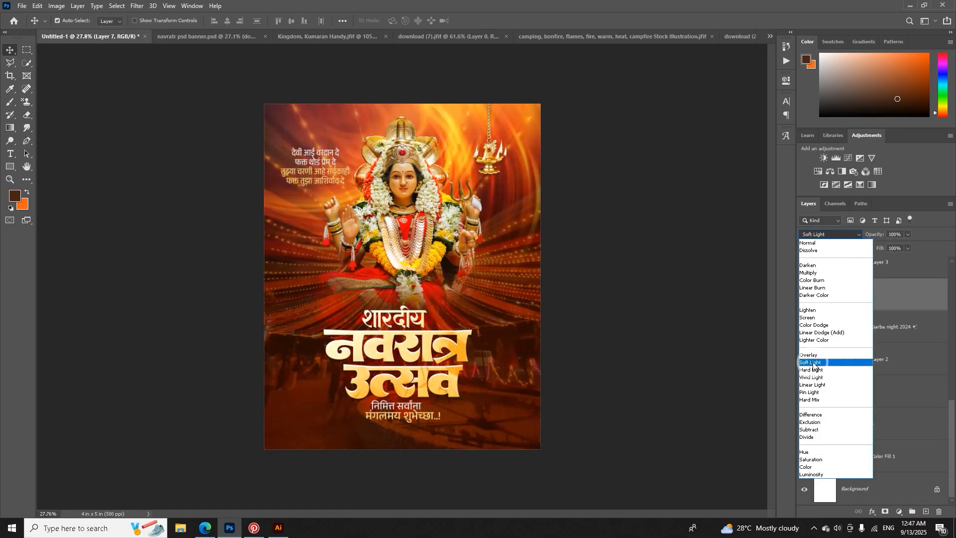
{"action": "left_click", "coordinate": [817, 362]}
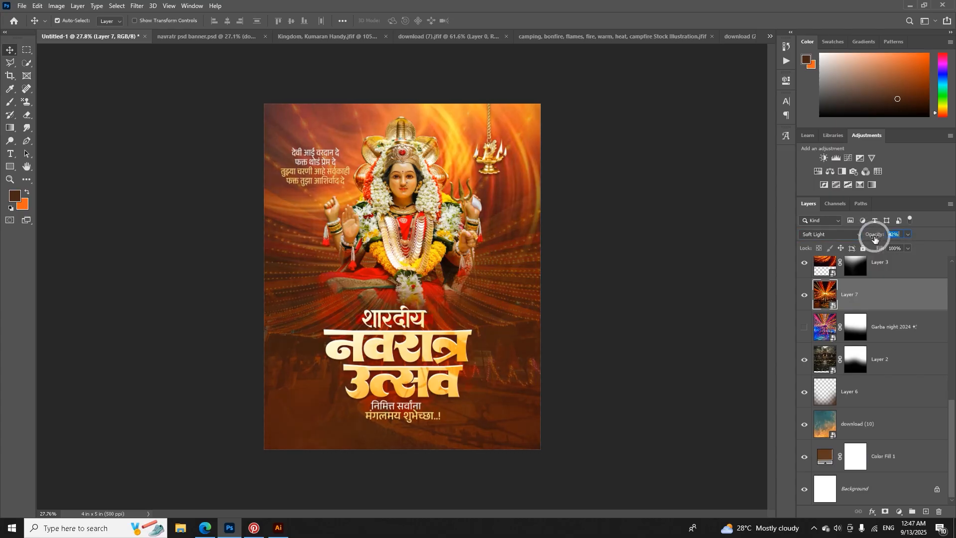
Step: Add a black mask to the poster's string-lights Layer 7 and paint white over the upper area to reveal the lights behind the goddess
{"action": "left_click", "coordinate": [886, 513], "text": "alt"}
{"action": "key", "text": "b"}
{"action": "key", "text": "d"}
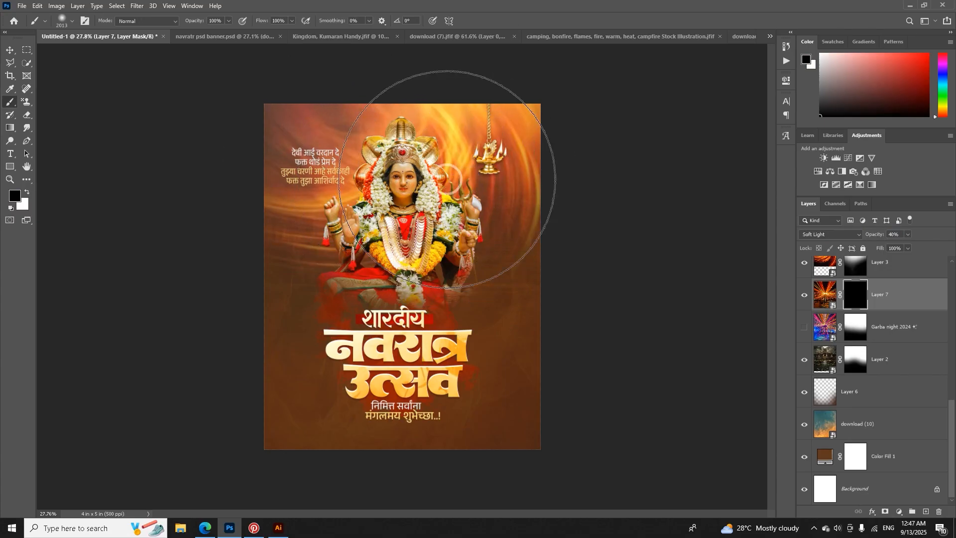
{"action": "left_click", "coordinate": [26, 193]}
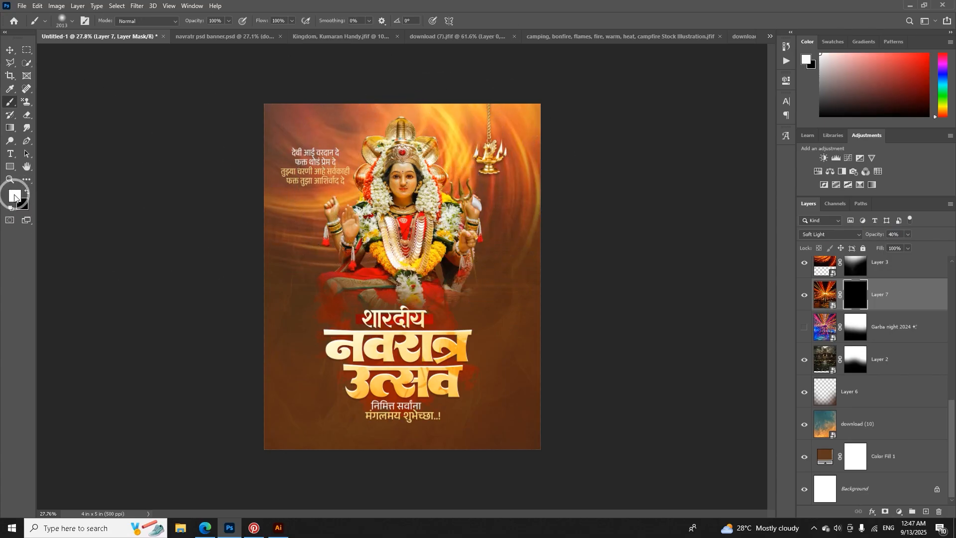
{"action": "mouse_move", "coordinate": [388, 149]}
{"action": "left_mouse_down"}
{"action": "mouse_move", "coordinate": [478, 175]}
{"action": "mouse_move", "coordinate": [349, 178]}
{"action": "mouse_move", "coordinate": [380, 167]}
{"action": "mouse_move", "coordinate": [342, 217]}
{"action": "mouse_move", "coordinate": [497, 228]}
{"action": "mouse_move", "coordinate": [350, 231]}
{"action": "mouse_move", "coordinate": [313, 247]}
{"action": "mouse_move", "coordinate": [327, 253]}
{"action": "mouse_move", "coordinate": [418, 195]}
{"action": "left_mouse_up"}
{"action": "key", "text": "v"}
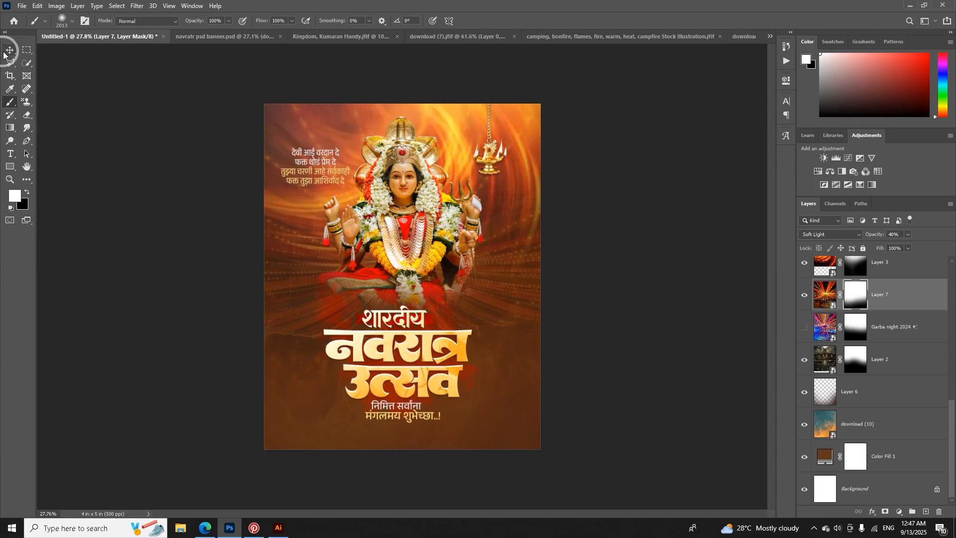
{"action": "scroll", "coordinate": [403, 259], "scroll_direction": "up", "scroll_amount": 3}
{"action": "scroll", "coordinate": [444, 112], "scroll_direction": "down", "scroll_amount": 4}
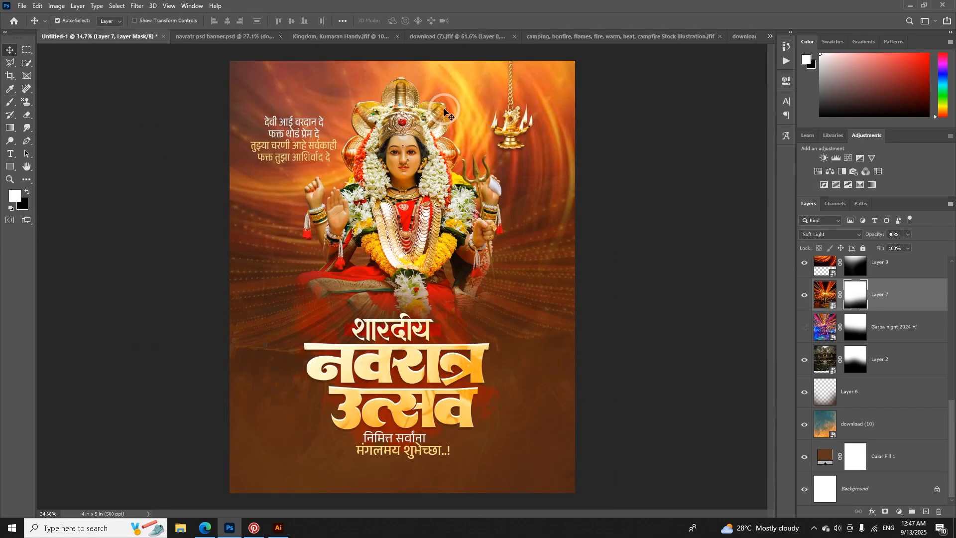
Step: Compare the poster with navratr psd banner.psd and examine the background image layers beneath the goddess there
{"action": "left_click", "coordinate": [230, 36]}
{"action": "scroll", "coordinate": [422, 243], "scroll_direction": "down", "scroll_amount": 2}
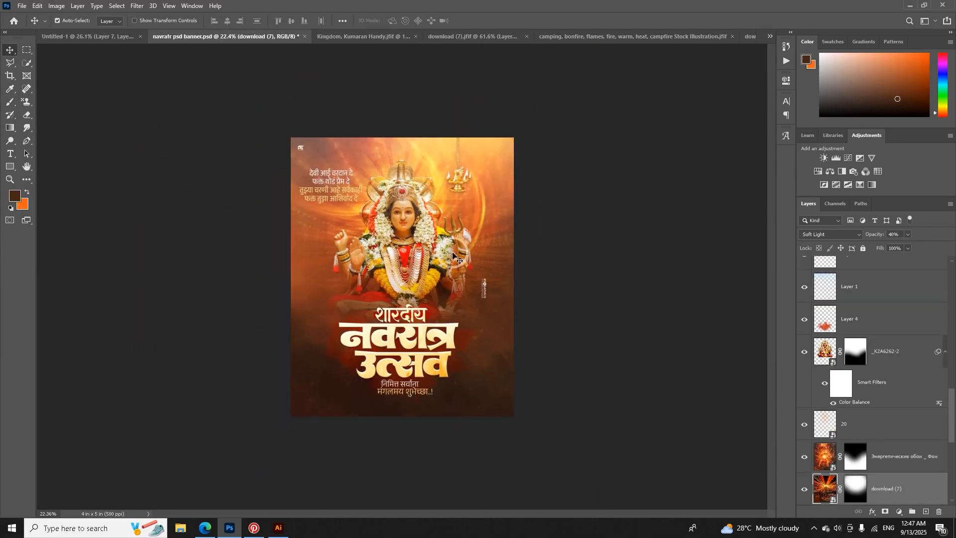
{"action": "left_click", "coordinate": [85, 37]}
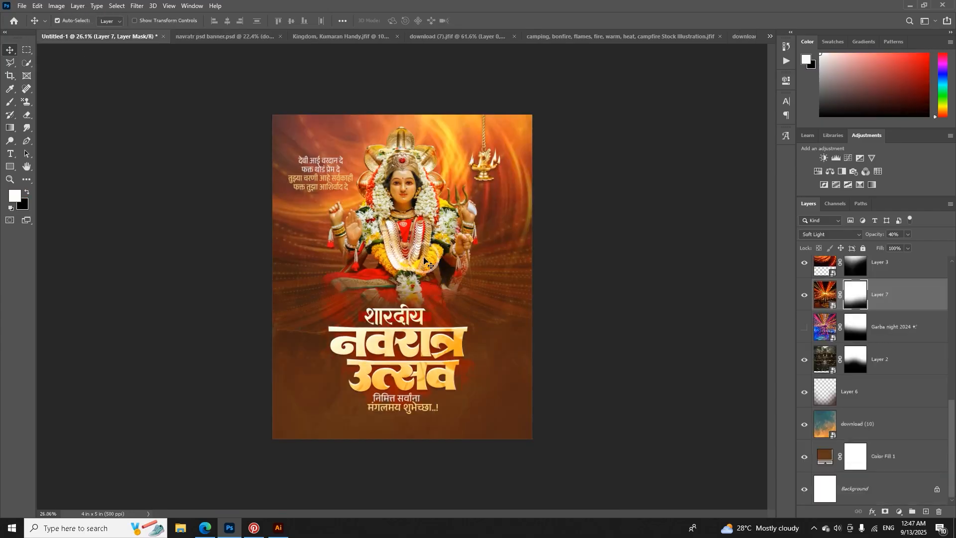
{"action": "left_click", "coordinate": [192, 38]}
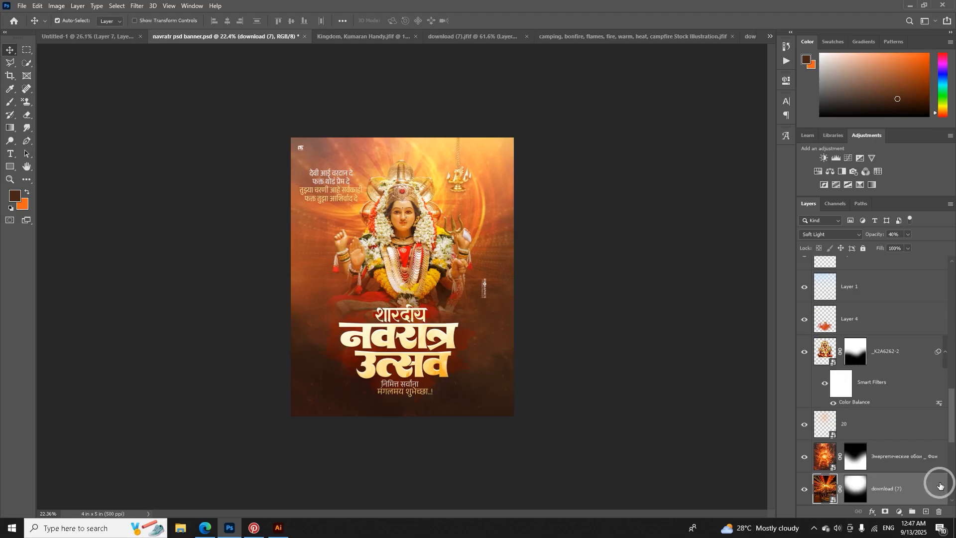
{"action": "scroll", "coordinate": [919, 469], "scroll_direction": "down", "scroll_amount": 5}
{"action": "scroll", "coordinate": [848, 372], "scroll_direction": "up", "scroll_amount": 3}
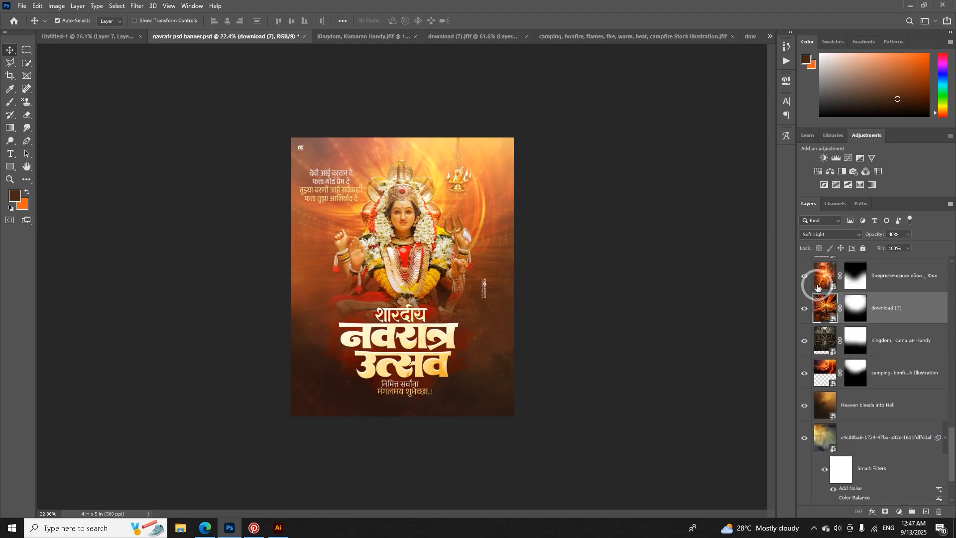
{"action": "left_click", "coordinate": [802, 279]}
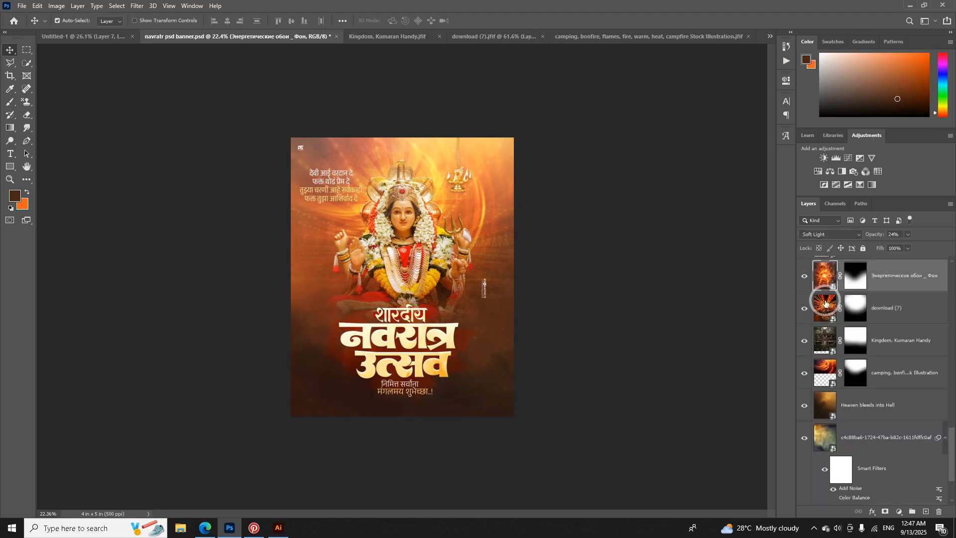
{"action": "left_click", "coordinate": [828, 346]}
Step: Try to bring the Heaven bleeds into Hell layer from navratr psd banner.psd into the poster above Color Fill 1 and fit it
{"action": "left_click", "coordinate": [824, 401]}
{"action": "left_click", "coordinate": [805, 405]}
{"action": "left_click", "coordinate": [804, 405]}
{"action": "left_click_drag", "start_coordinate": [818, 409], "coordinate": [497, 315]}
{"action": "left_click", "coordinate": [824, 457]}
{"action": "key", "text": "ctrl+t"}
{"action": "left_click_drag", "start_coordinate": [548, 276], "coordinate": [526, 278]}
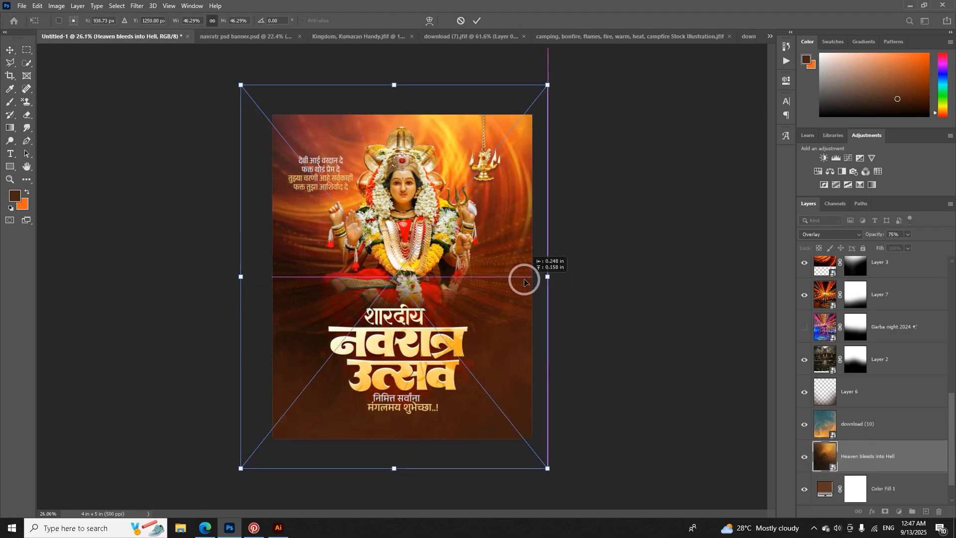
{"action": "left_click", "coordinate": [461, 20]}
{"action": "key", "text": "ctrl+z"}
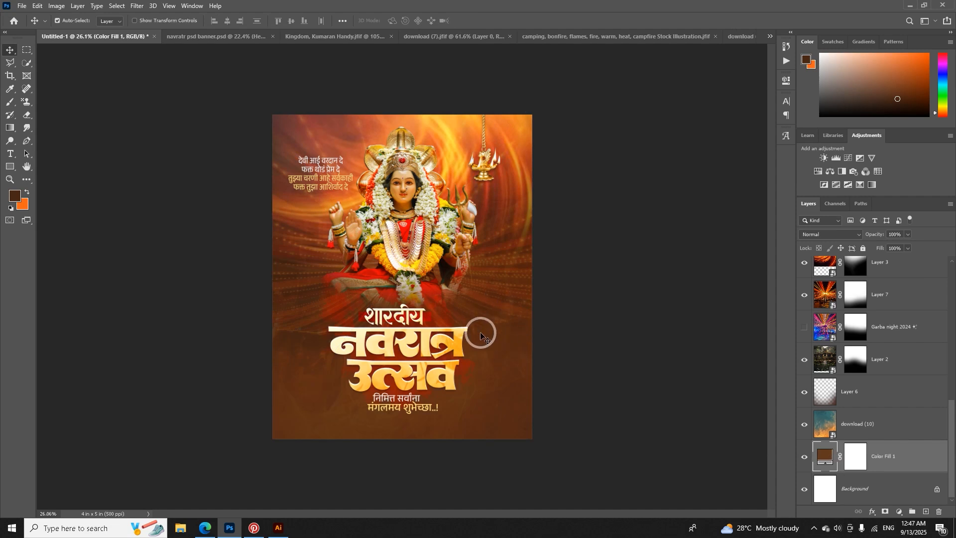
Step: Hide the download (10) layer and place the 404+ Stunning Iphone Wallpapers image above it, enlarged to cover the canvas
{"action": "left_click", "coordinate": [471, 418]}
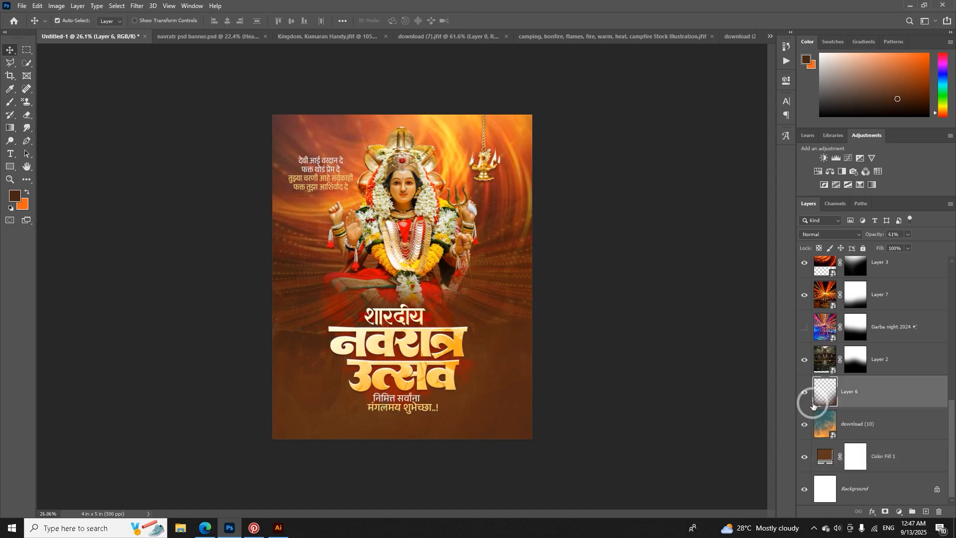
{"action": "left_click", "coordinate": [823, 427]}
{"action": "left_click", "coordinate": [805, 424]}
{"action": "left_click", "coordinate": [22, 6]}
{"action": "left_click", "coordinate": [132, 208]}
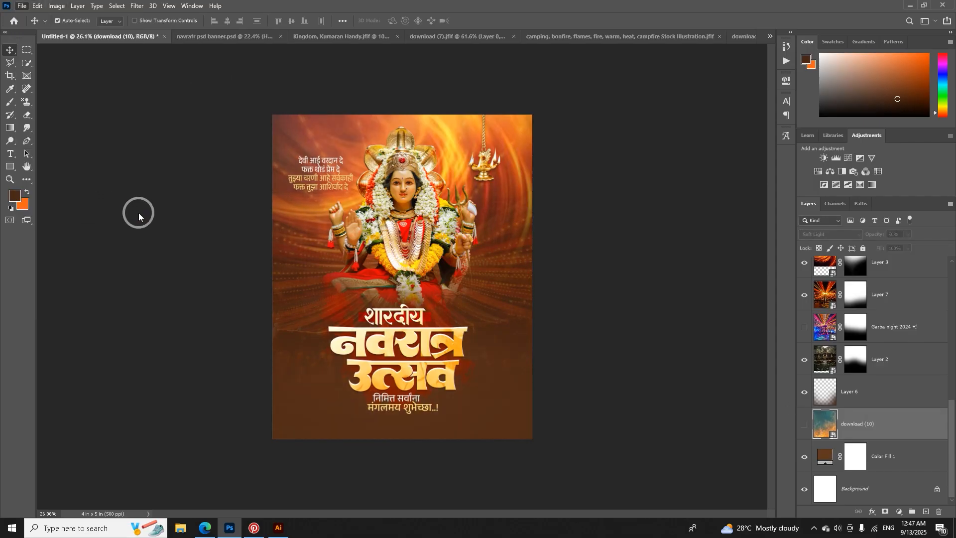
{"action": "double_click", "coordinate": [166, 100]}
{"action": "left_click_drag", "start_coordinate": [504, 283], "coordinate": [530, 283]}
{"action": "left_click", "coordinate": [475, 21]}
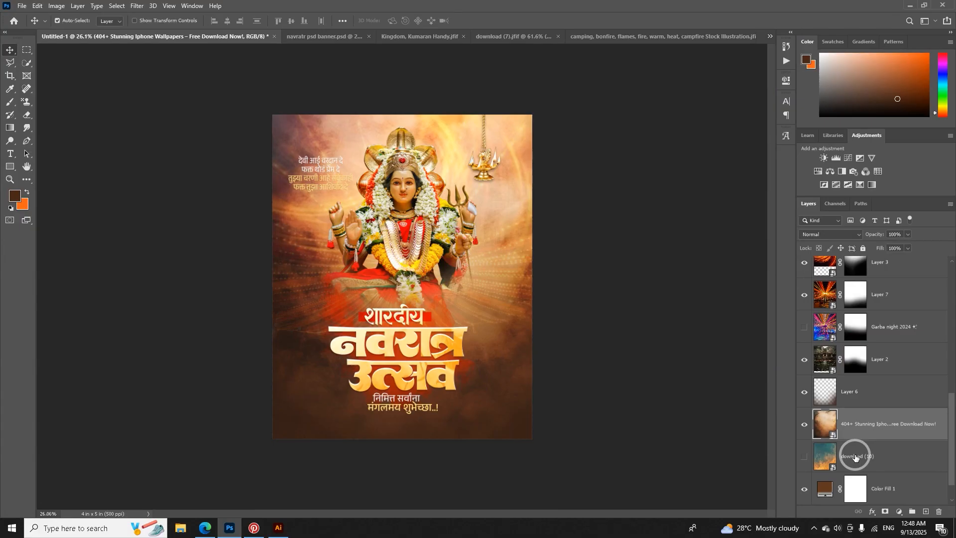
Step: Mask the wallpaper layer in black, paint white across the poster's lower part to reveal it there, and lower its opacity to about 70%
{"action": "left_click", "coordinate": [886, 512], "text": "alt"}
{"action": "key", "text": "b"}
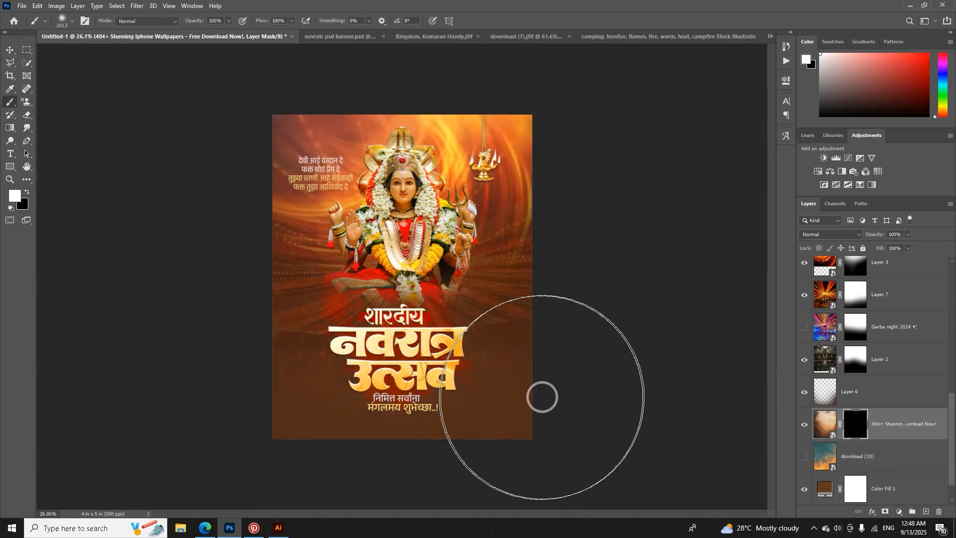
{"action": "mouse_move", "coordinate": [164, 351]}
{"action": "left_mouse_down"}
{"action": "mouse_move", "coordinate": [582, 359]}
{"action": "mouse_move", "coordinate": [683, 441]}
{"action": "mouse_move", "coordinate": [254, 380]}
{"action": "mouse_move", "coordinate": [621, 376]}
{"action": "left_mouse_up"}
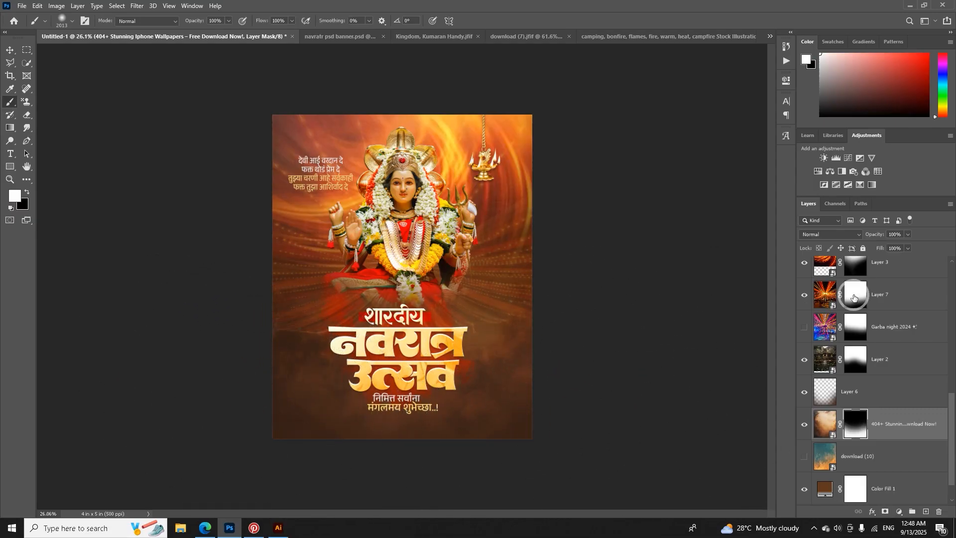
{"action": "left_click_drag", "start_coordinate": [875, 235], "coordinate": [866, 235]}
{"action": "left_click", "coordinate": [9, 50]}
{"action": "scroll", "coordinate": [455, 282], "scroll_direction": "up", "scroll_amount": 6}
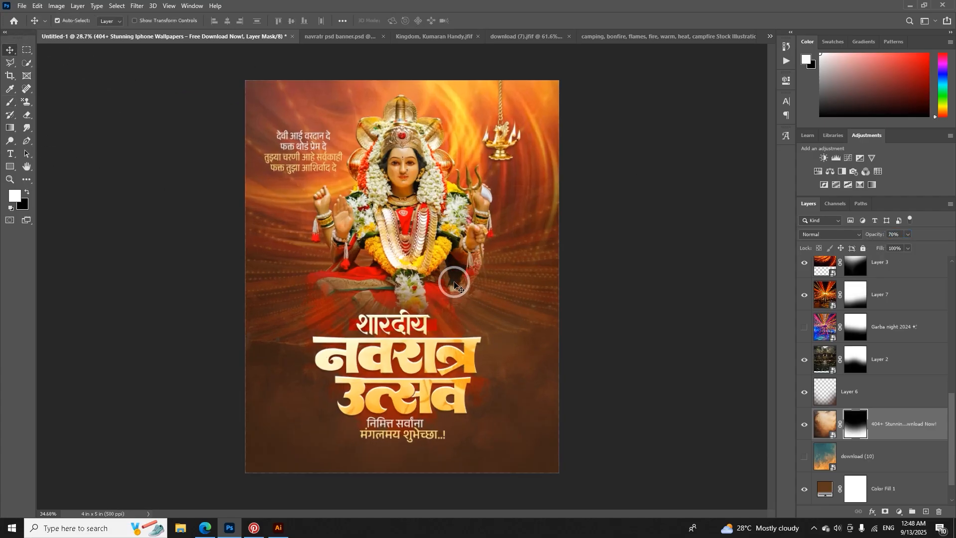
{"action": "scroll", "coordinate": [455, 282], "scroll_direction": "down", "scroll_amount": 6}
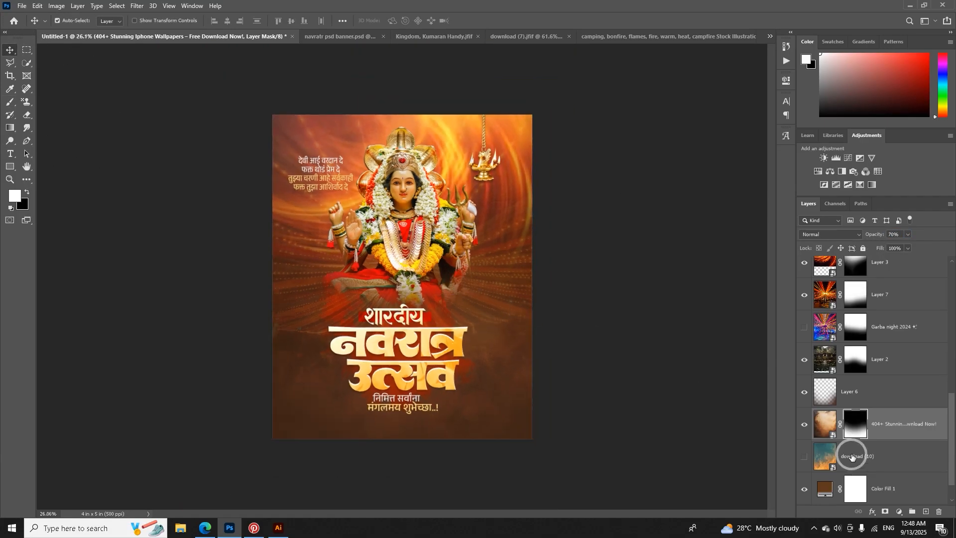
Step: Hide the 404+ Stunning Iphone Wallpapers layer and show the download (10) texture layer again
{"action": "left_click", "coordinate": [805, 424]}
{"action": "left_click", "coordinate": [804, 456]}
{"action": "scroll", "coordinate": [472, 369], "scroll_direction": "up", "scroll_amount": 3}
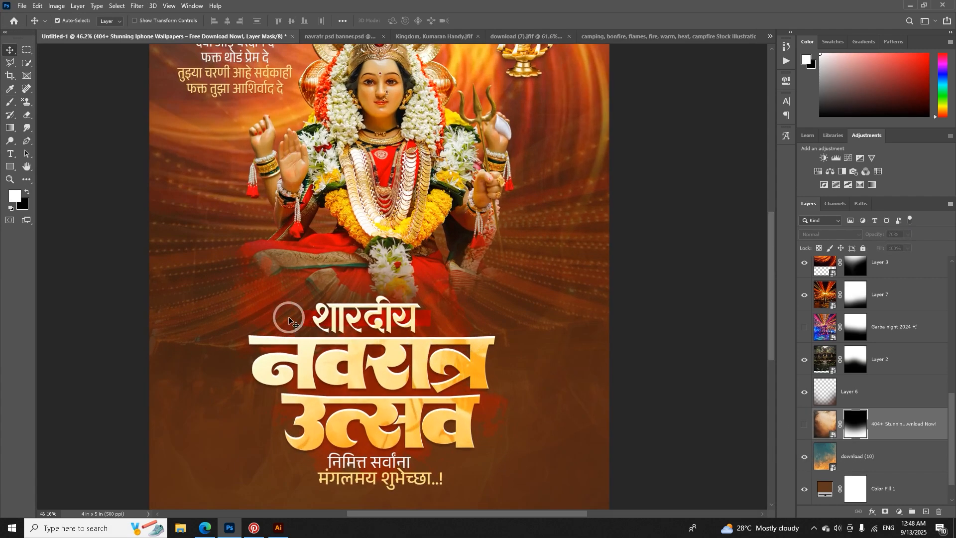
Step: Hide the red-painted Layer 4 behind the title
{"action": "left_click", "coordinate": [269, 310]}
{"action": "scroll", "coordinate": [803, 300], "scroll_direction": "up", "scroll_amount": 2}
{"action": "left_click", "coordinate": [804, 337]}
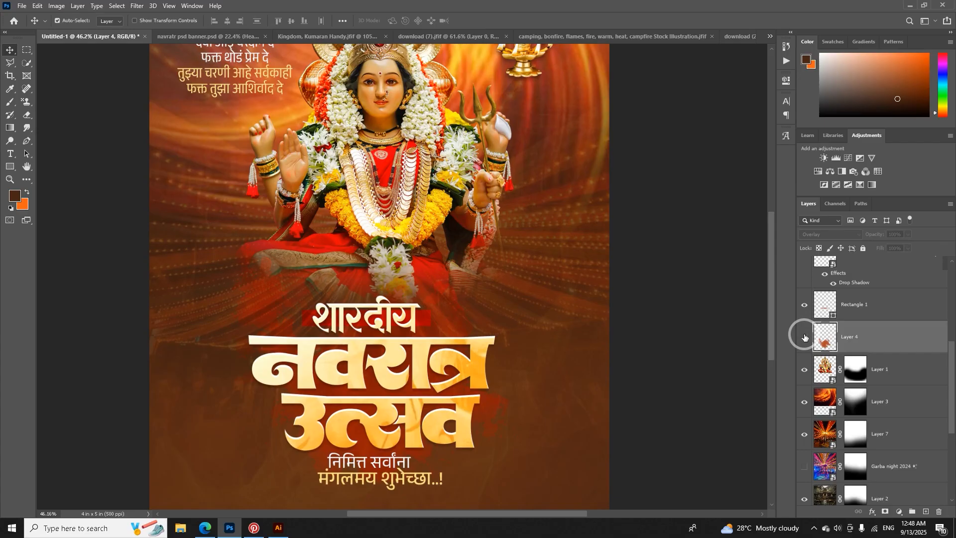
Step: Enlarge the goddess on Layer 1 slightly together with her layer mask
{"action": "left_click", "coordinate": [405, 273]}
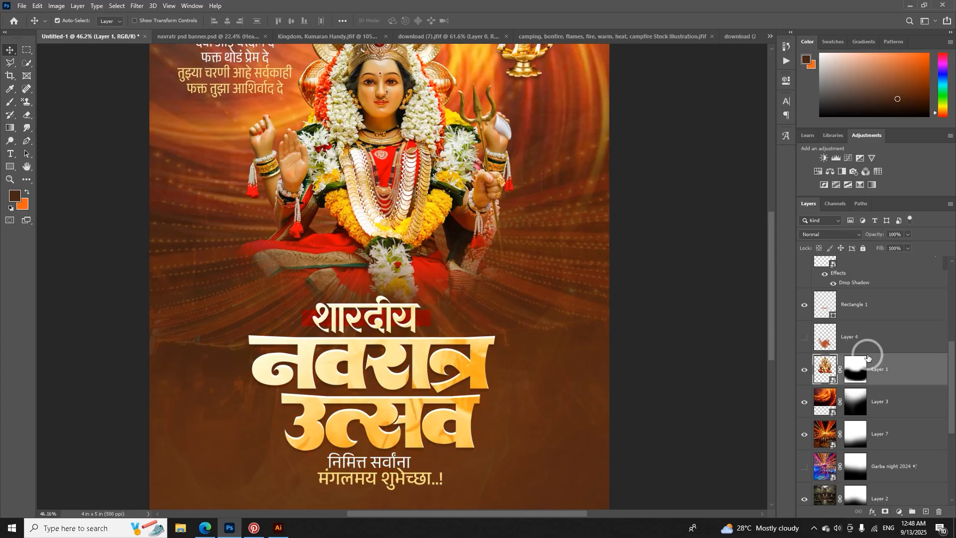
{"action": "left_click", "coordinate": [859, 376]}
{"action": "scroll", "coordinate": [433, 271], "scroll_direction": "down", "scroll_amount": 2}
{"action": "key", "text": "ctrl+t"}
{"action": "left_click_drag", "start_coordinate": [403, 329], "coordinate": [402, 352]}
{"action": "left_click", "coordinate": [495, 20]}
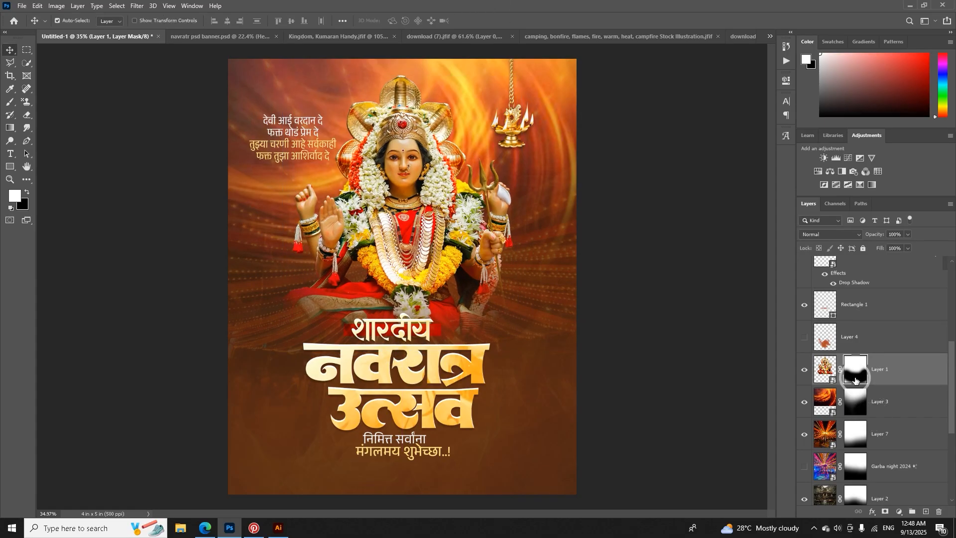
Step: Paint on Layer 1's mask to reveal more of the goddess's lower saree, and nudge her slightly upward
{"action": "key", "text": "b"}
{"action": "left_click_drag", "start_coordinate": [327, 305], "coordinate": [261, 306], "text": "alt"}
{"action": "left_click_drag", "start_coordinate": [302, 280], "coordinate": [304, 286]}
{"action": "mouse_move", "coordinate": [474, 297]}
{"action": "left_mouse_down"}
{"action": "mouse_move", "coordinate": [515, 311]}
{"action": "mouse_move", "coordinate": [529, 355]}
{"action": "mouse_move", "coordinate": [558, 364]}
{"action": "mouse_move", "coordinate": [590, 366]}
{"action": "mouse_move", "coordinate": [589, 316]}
{"action": "mouse_move", "coordinate": [577, 387]}
{"action": "mouse_move", "coordinate": [526, 431]}
{"action": "mouse_move", "coordinate": [547, 400]}
{"action": "left_mouse_up"}
{"action": "key", "text": "x"}
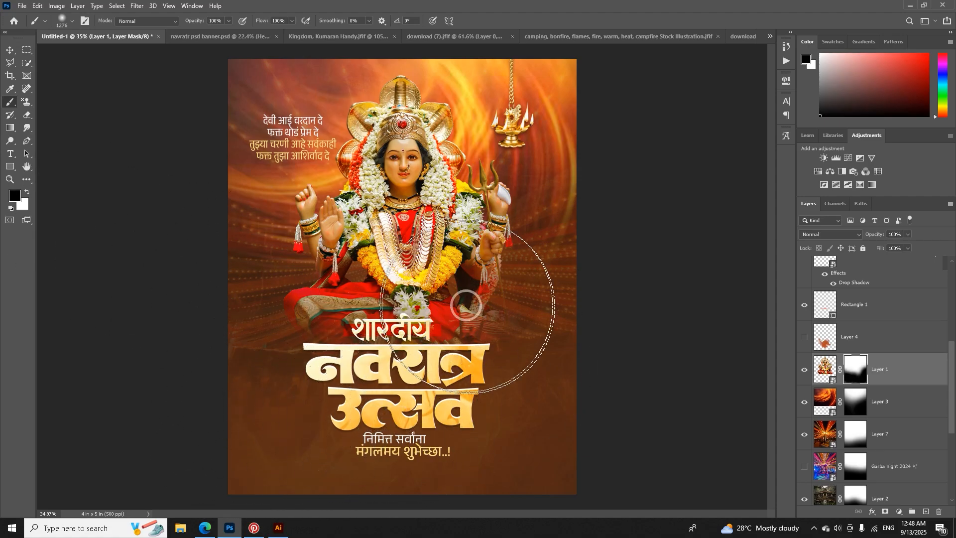
{"action": "left_click_drag", "start_coordinate": [444, 256], "coordinate": [444, 250]}
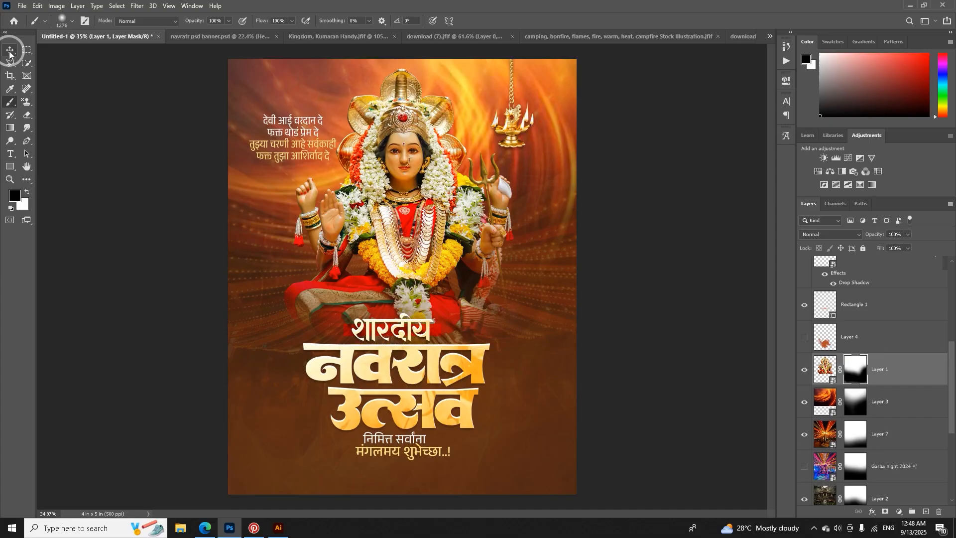
{"action": "left_click", "coordinate": [9, 51]}
Step: Move the two-line tagline slightly further below the title, and link the Layer 5 texture with the Group 1 title
{"action": "scroll", "coordinate": [393, 393], "scroll_direction": "up", "scroll_amount": 3}
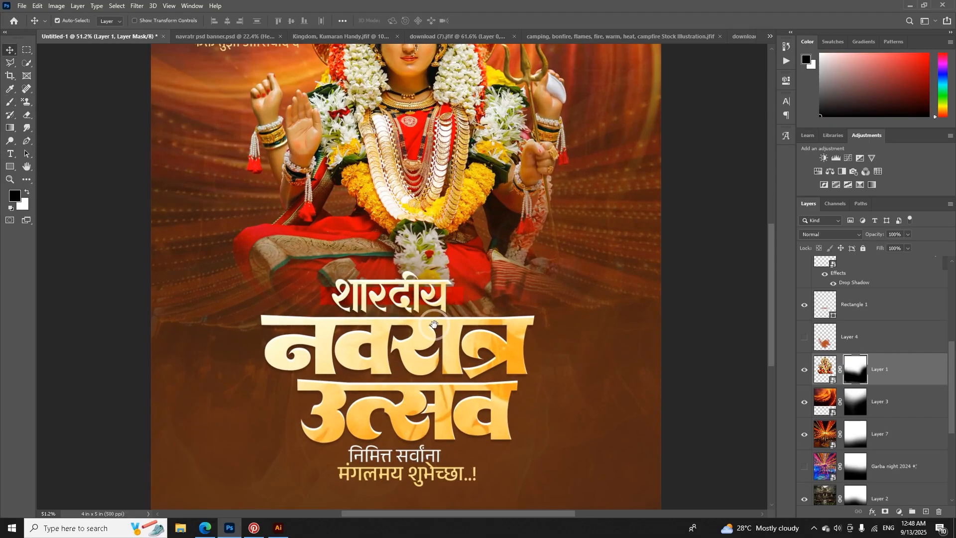
{"action": "scroll", "coordinate": [434, 324], "scroll_direction": "up", "scroll_amount": 2}
{"action": "left_click_drag", "start_coordinate": [435, 320], "coordinate": [435, 332]}
{"action": "left_click", "coordinate": [438, 293]}
{"action": "left_click", "coordinate": [818, 329]}
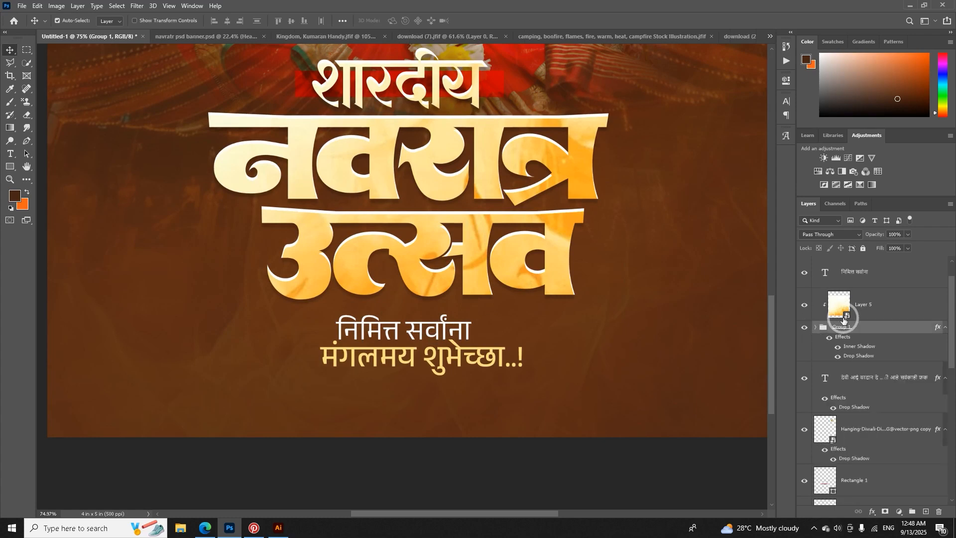
{"action": "left_click", "coordinate": [833, 303]}
{"action": "scroll", "coordinate": [487, 282], "scroll_direction": "down", "scroll_amount": 2}
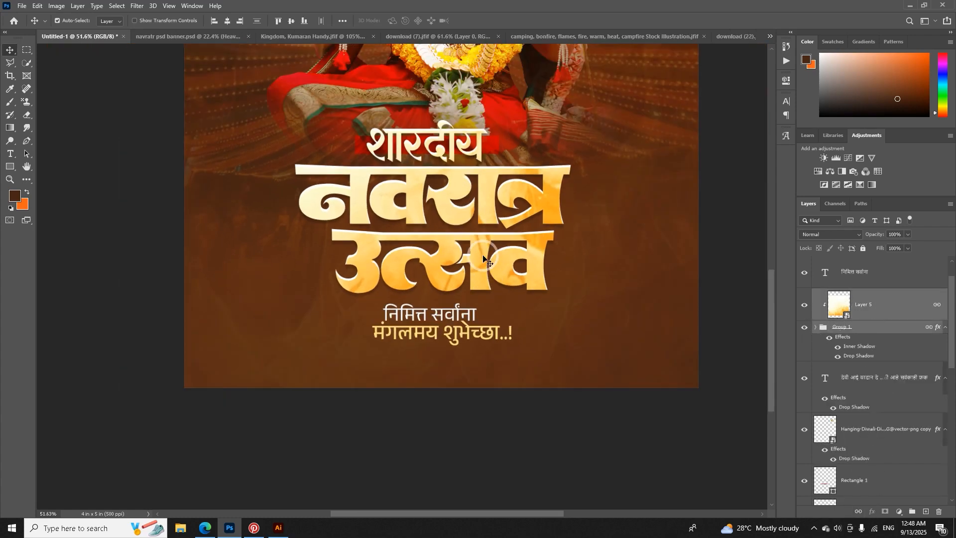
Step: Lower the calligraphy navratri title slightly and adjust the alignment of शारदीय with the red Rectangle 1 behind it
{"action": "left_click", "coordinate": [482, 260]}
{"action": "scroll", "coordinate": [481, 262], "scroll_direction": "down", "scroll_amount": 2}
{"action": "scroll", "coordinate": [410, 329], "scroll_direction": "up", "scroll_amount": 2}
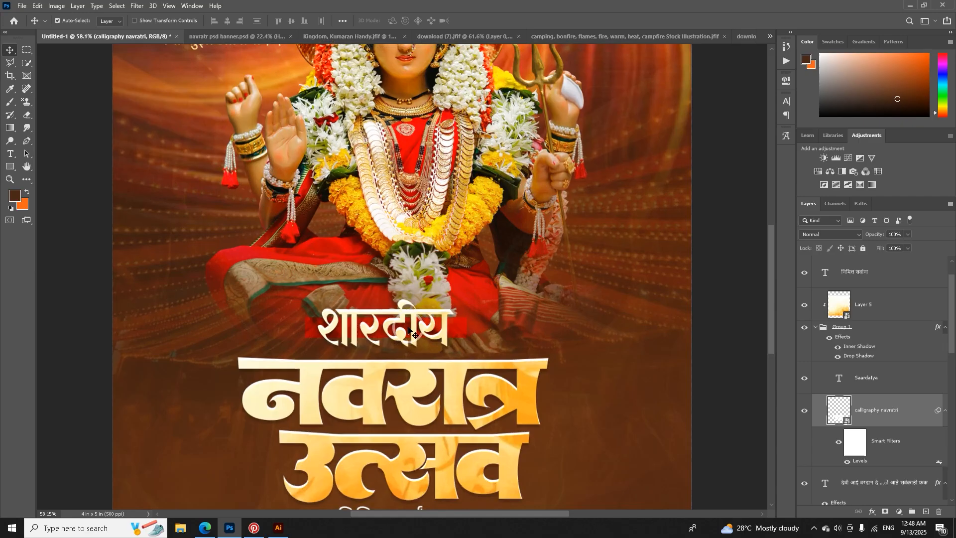
{"action": "scroll", "coordinate": [410, 328], "scroll_direction": "up", "scroll_amount": 1}
{"action": "left_click", "coordinate": [462, 337]}
{"action": "mouse_move", "coordinate": [447, 325]}
{"action": "left_mouse_down"}
{"action": "mouse_move", "coordinate": [447, 333]}
{"action": "mouse_move", "coordinate": [462, 329]}
{"action": "left_mouse_up"}
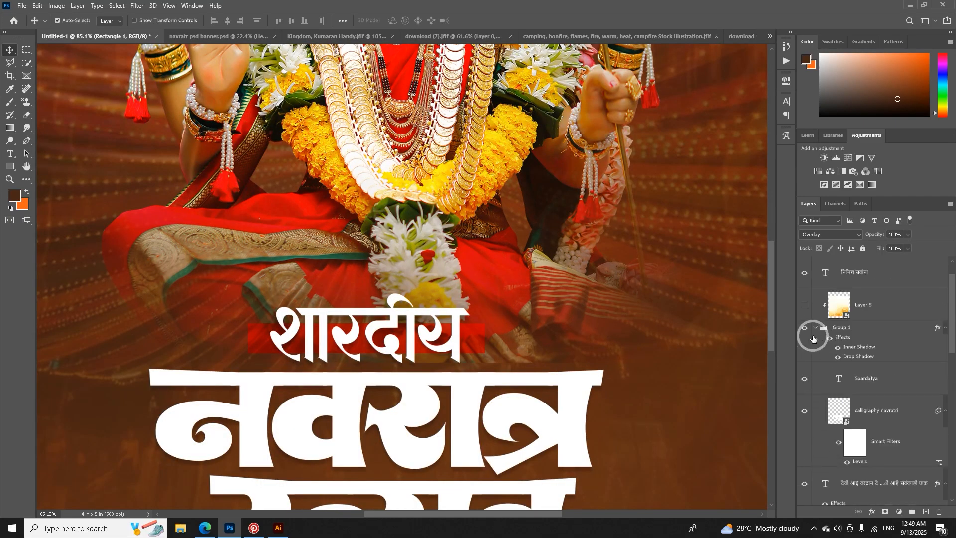
{"action": "left_click", "coordinate": [814, 328]}
{"action": "left_click", "coordinate": [805, 304]}
{"action": "scroll", "coordinate": [432, 376], "scroll_direction": "down", "scroll_amount": 5}
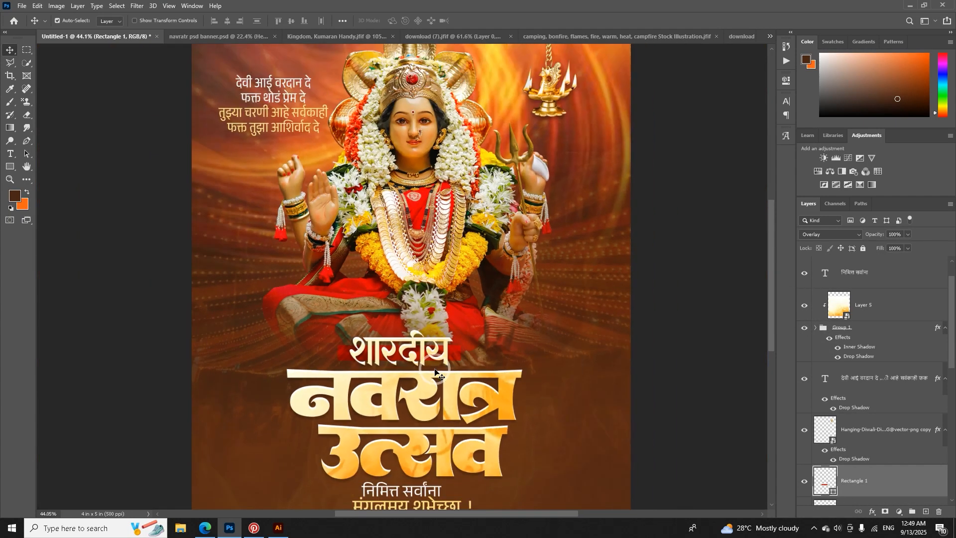
{"action": "scroll", "coordinate": [892, 441], "scroll_direction": "down", "scroll_amount": 2}
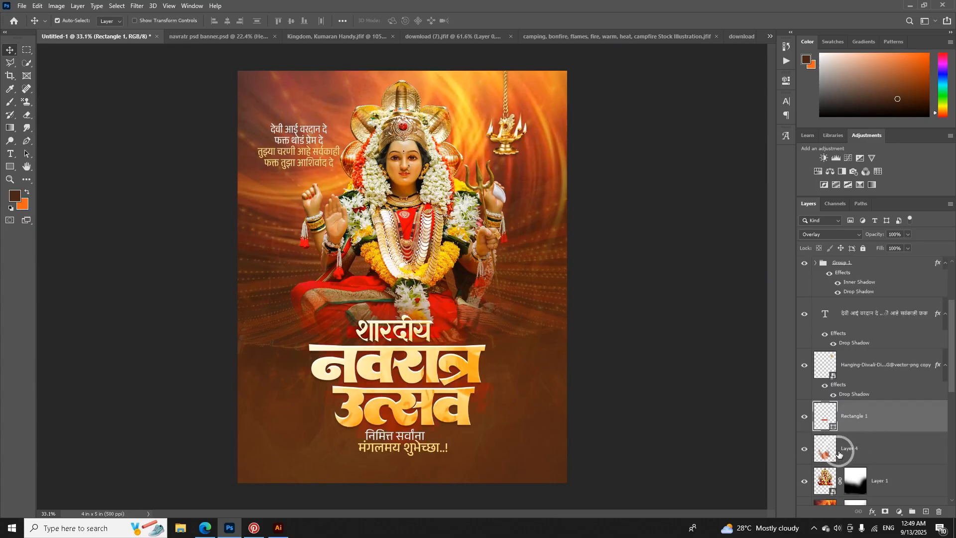
Step: Delete the red-painted Layer 4 and add a new empty layer above the goddess's Layer 1
{"action": "left_click", "coordinate": [839, 450]}
{"action": "key", "text": "Delete"}
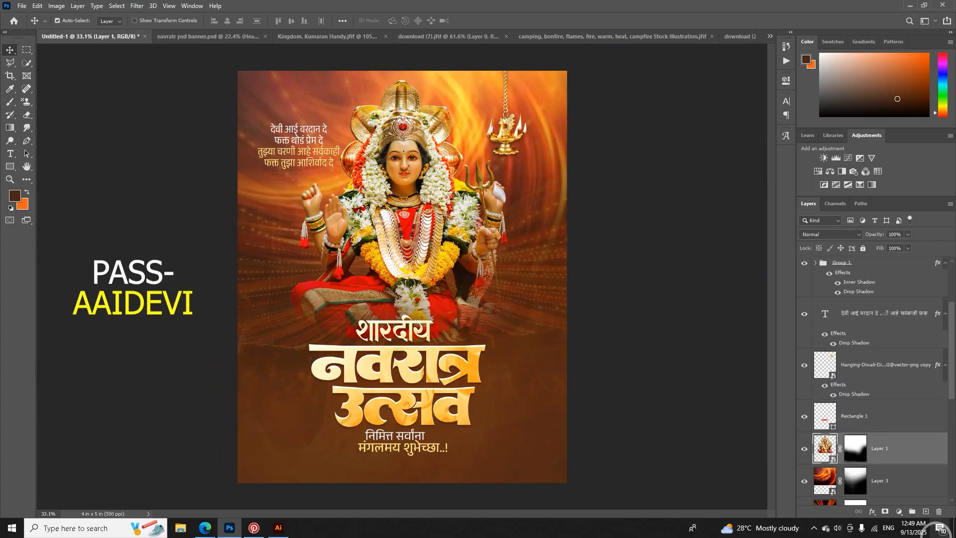
{"action": "left_click", "coordinate": [926, 511]}
Step: Load the 1250 px splatter brush for painting on the empty Layer 8
{"action": "key", "text": "b"}
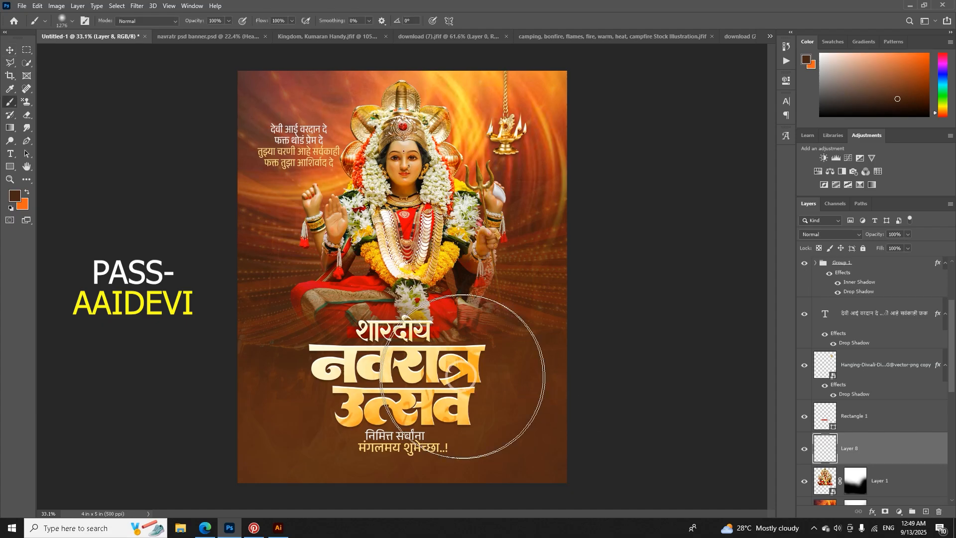
{"action": "right_click", "coordinate": [414, 363]}
{"action": "left_click_drag", "start_coordinate": [715, 352], "coordinate": [715, 482]}
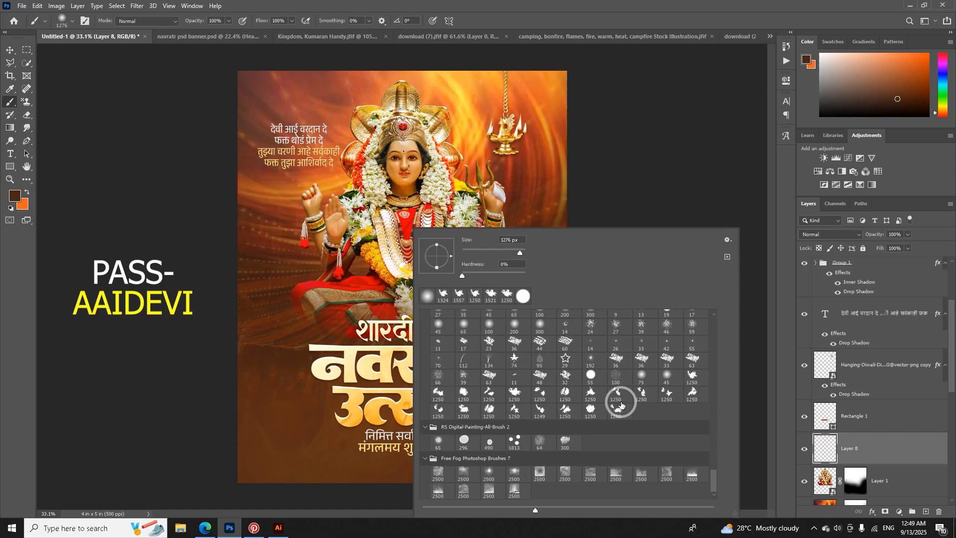
{"action": "left_click", "coordinate": [473, 412]}
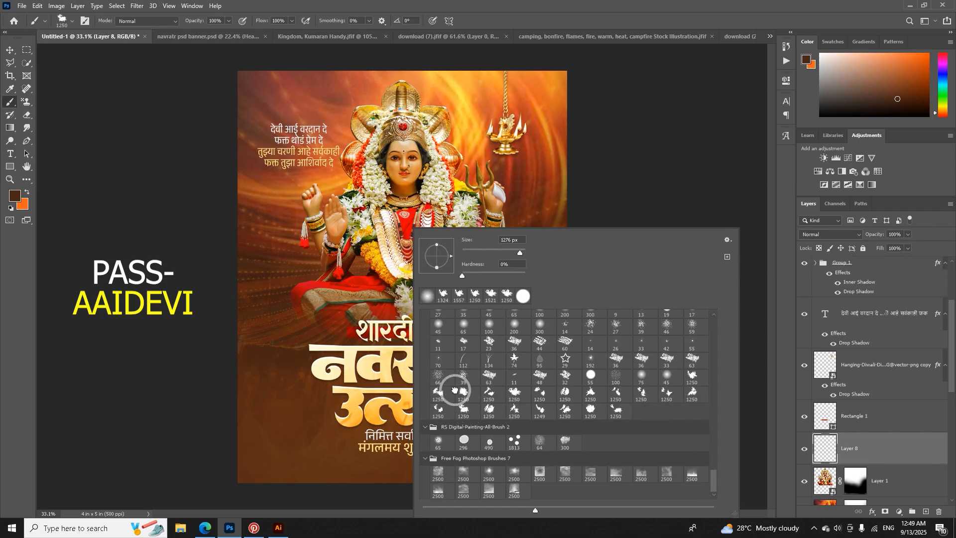
{"action": "left_click", "coordinate": [521, 397]}
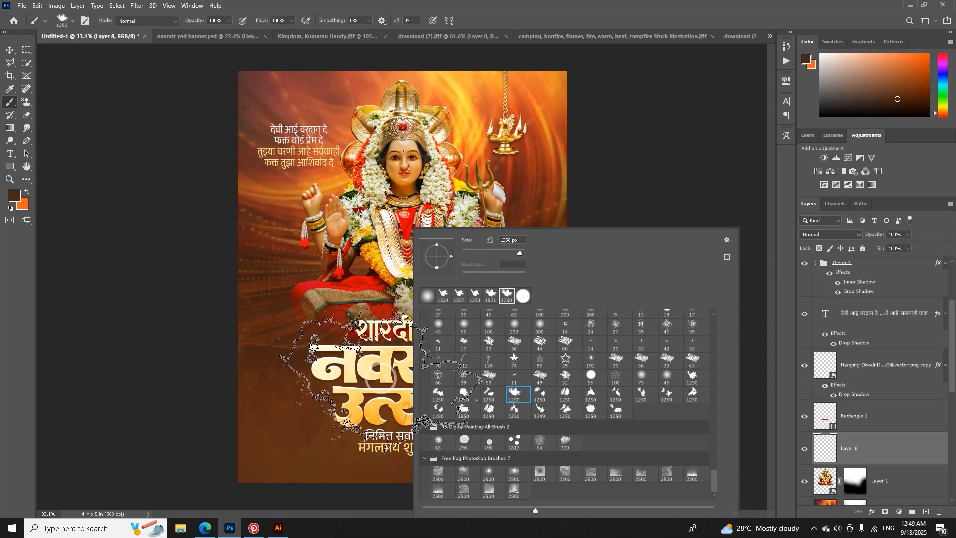
{"action": "left_click", "coordinate": [848, 451]}
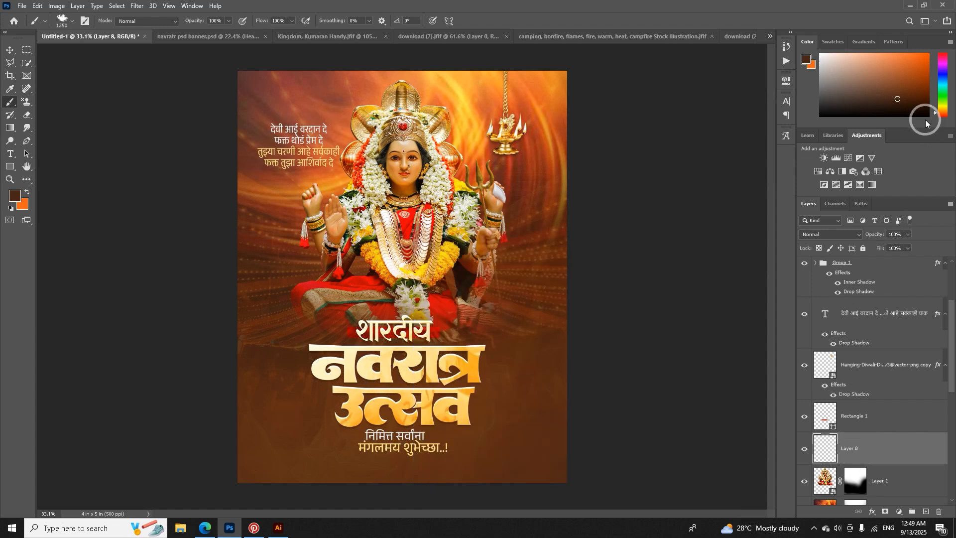
Step: Set Layer 8's blend mode to Soft Light and stamp an enlarged orange-brown splatter behind the title with the 1401 px brush
{"action": "left_click", "coordinate": [831, 236]}
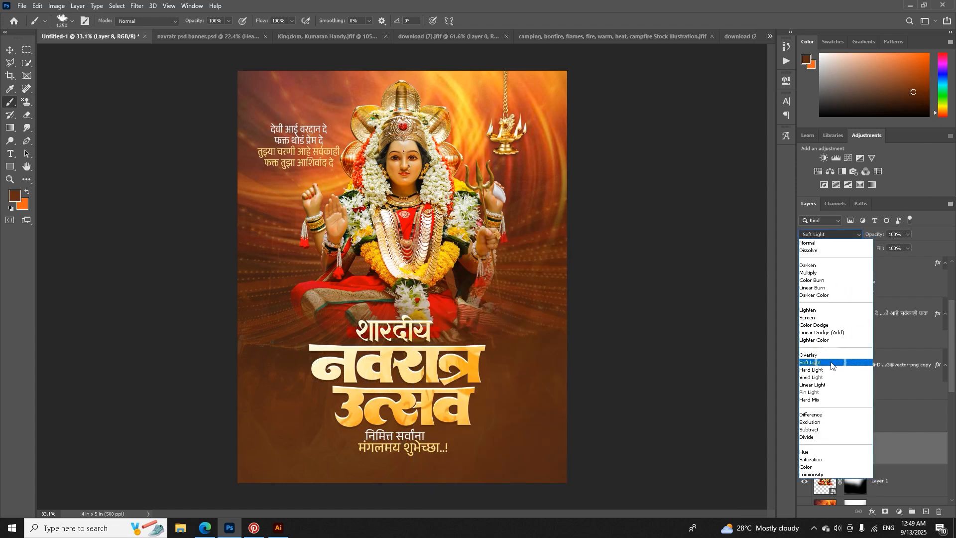
{"action": "left_click", "coordinate": [836, 362]}
{"action": "key", "text": "ctrl+z"}
{"action": "left_click_drag", "start_coordinate": [423, 369], "coordinate": [435, 369]}
{"action": "left_click", "coordinate": [403, 376]}
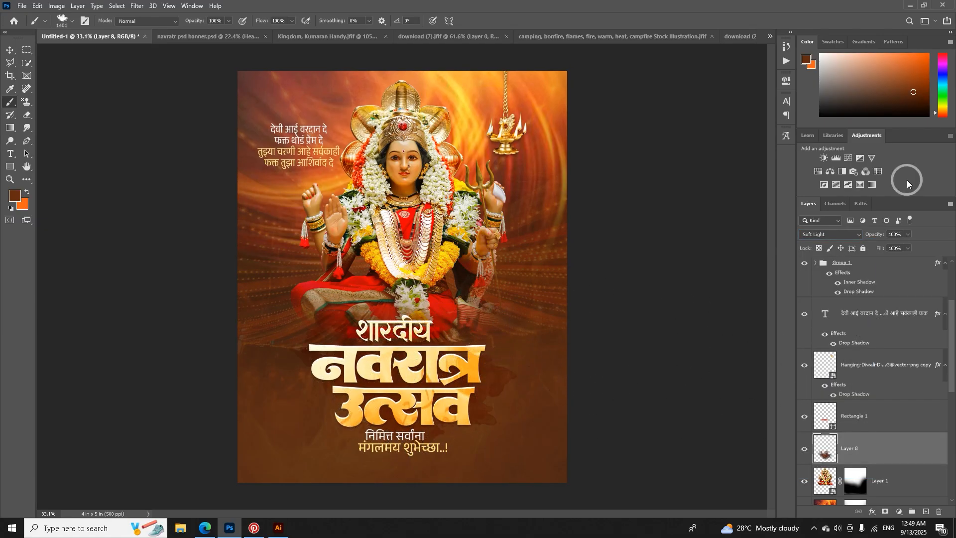
{"action": "key", "text": "ctrl+z"}
{"action": "left_click", "coordinate": [926, 80]}
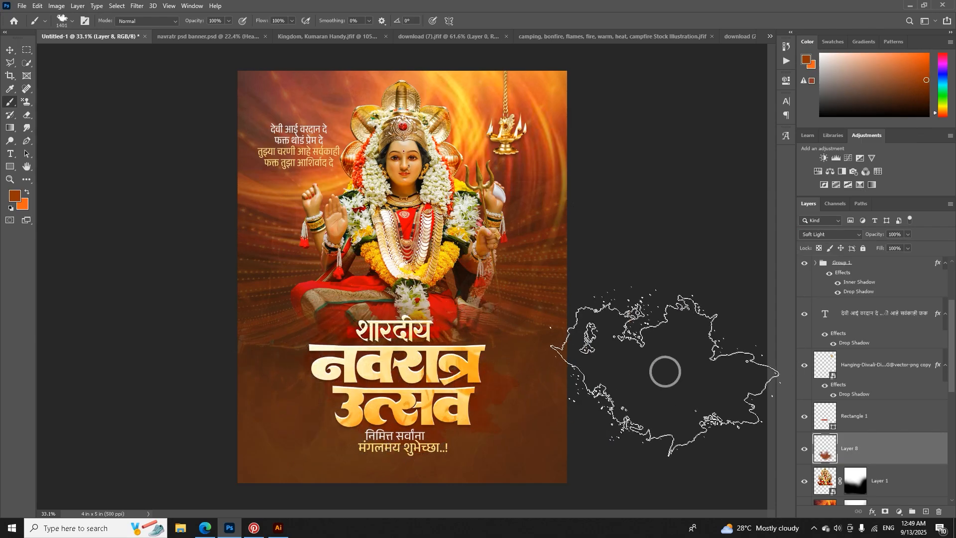
{"action": "left_click", "coordinate": [421, 378]}
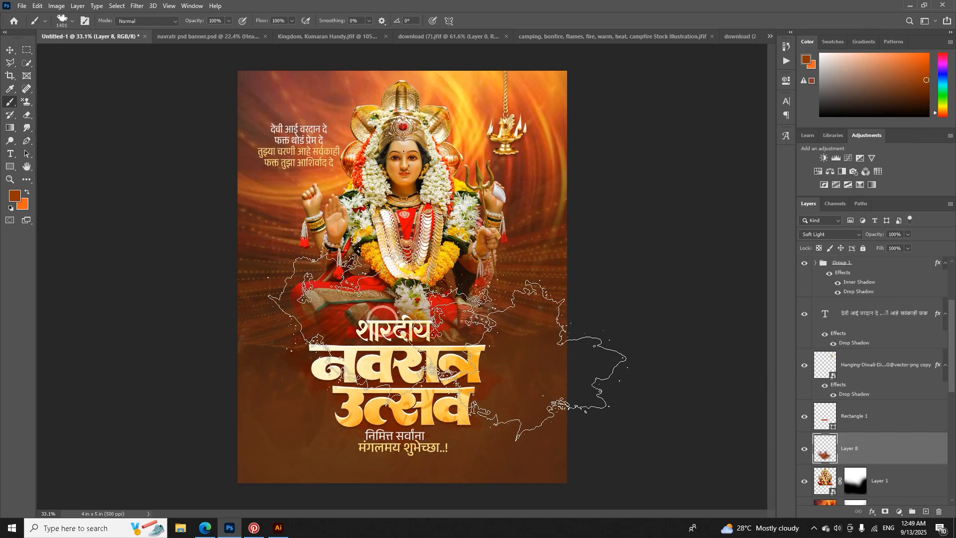
Step: Compare the background with and without the fiery Layer 3 and the light-streaked Layer 7
{"action": "left_click", "coordinate": [10, 50]}
{"action": "scroll", "coordinate": [329, 348], "scroll_direction": "down", "scroll_amount": 2}
{"action": "scroll", "coordinate": [384, 321], "scroll_direction": "down", "scroll_amount": 1}
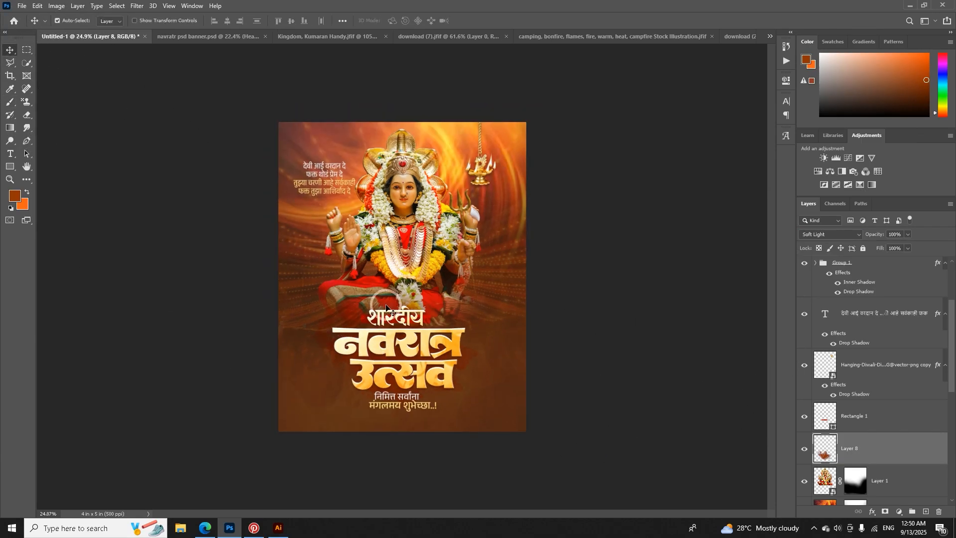
{"action": "scroll", "coordinate": [412, 214], "scroll_direction": "up", "scroll_amount": 4}
{"action": "scroll", "coordinate": [416, 214], "scroll_direction": "down", "scroll_amount": 3}
{"action": "left_click", "coordinate": [507, 236]}
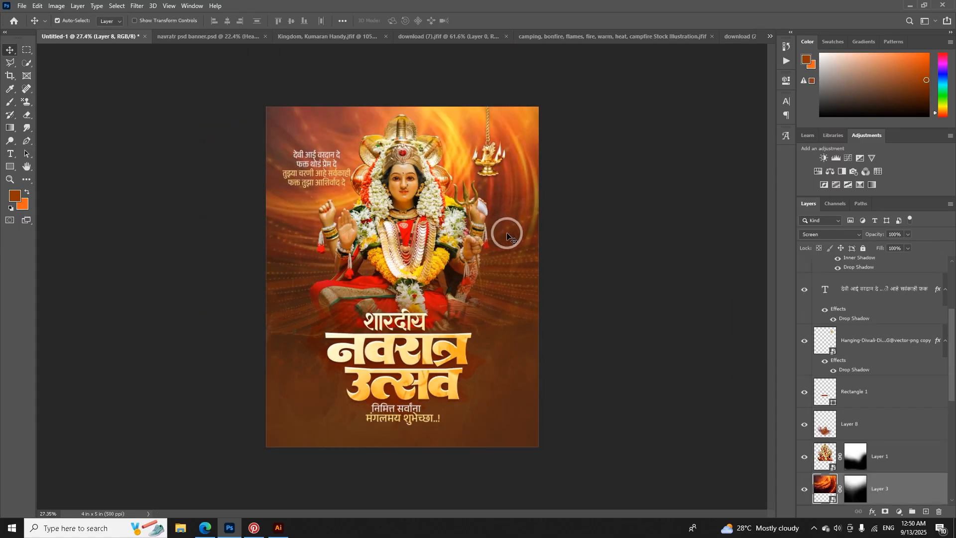
{"action": "left_click", "coordinate": [805, 489]}
{"action": "left_click", "coordinate": [805, 489]}
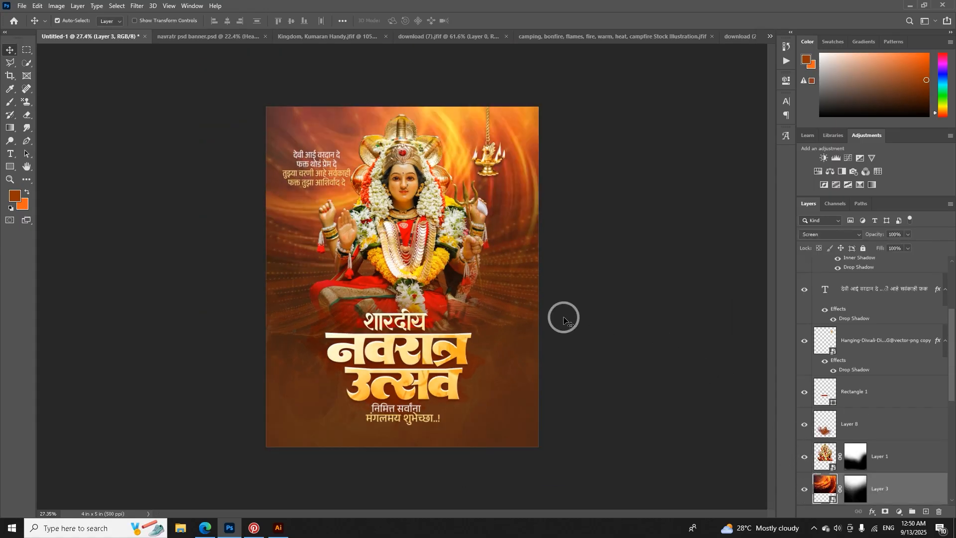
{"action": "left_click", "coordinate": [526, 290]}
{"action": "left_click", "coordinate": [806, 489]}
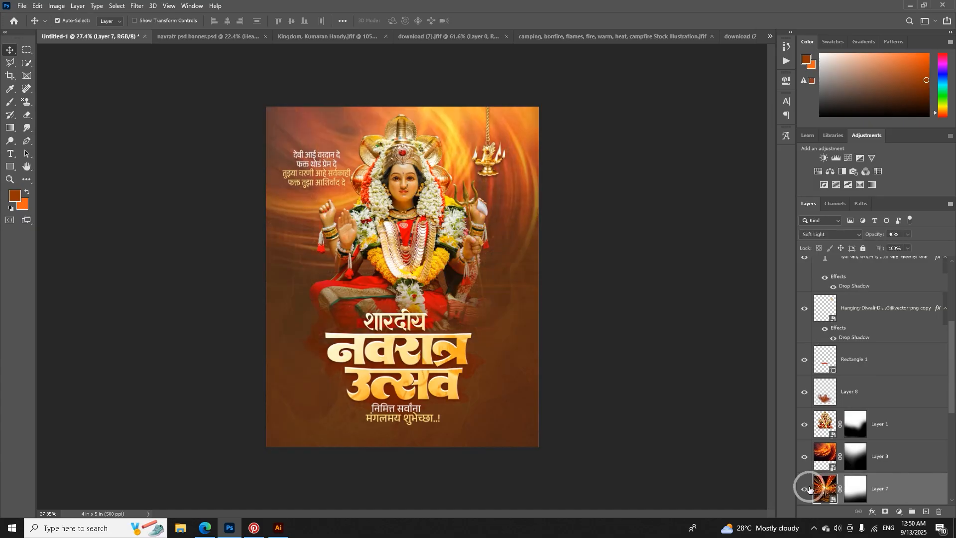
Step: Paint Layer 7's mask with a soft round brush, black beside the goddess's saree and white around her upper body
{"action": "left_click", "coordinate": [851, 489]}
{"action": "key", "text": "b"}
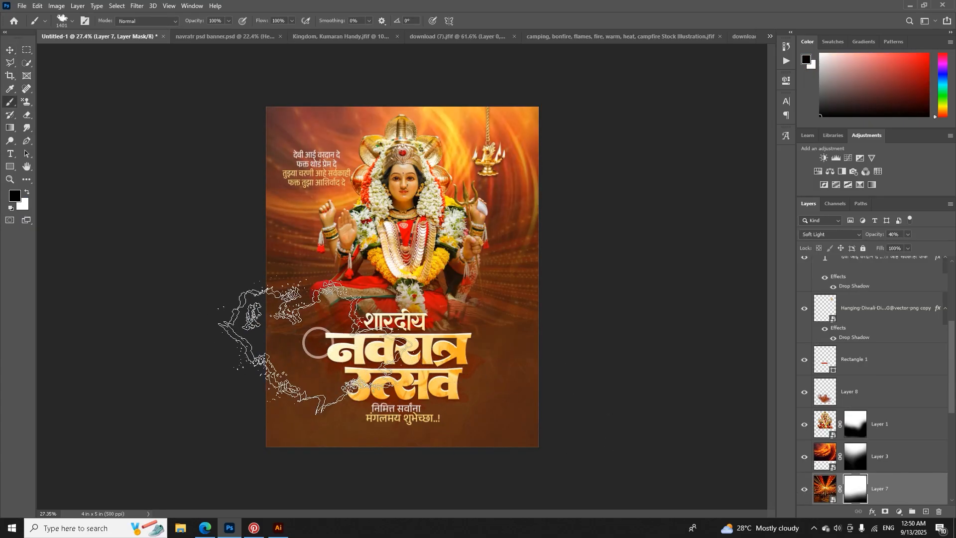
{"action": "right_click", "coordinate": [386, 343]}
{"action": "left_click", "coordinate": [433, 302]}
{"action": "left_click", "coordinate": [296, 324]}
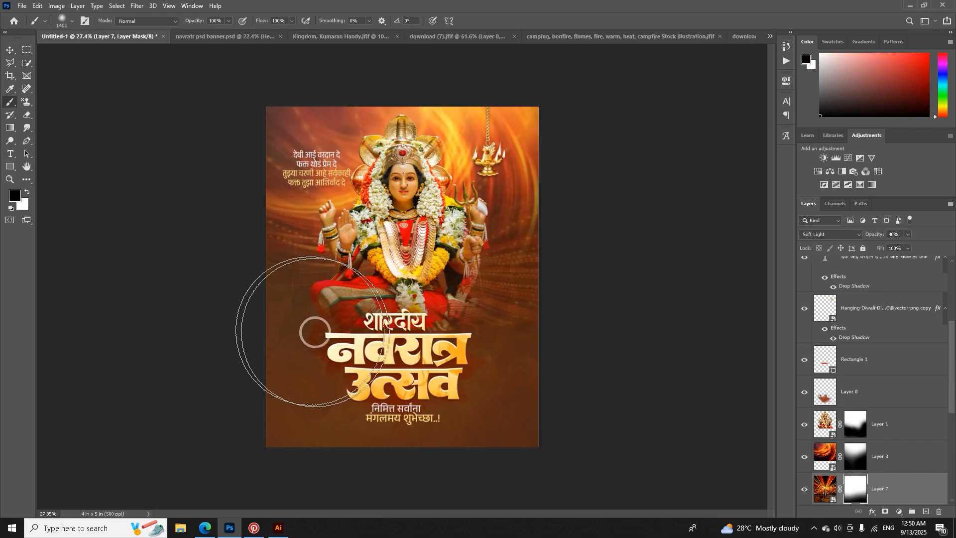
{"action": "left_click", "coordinate": [555, 343]}
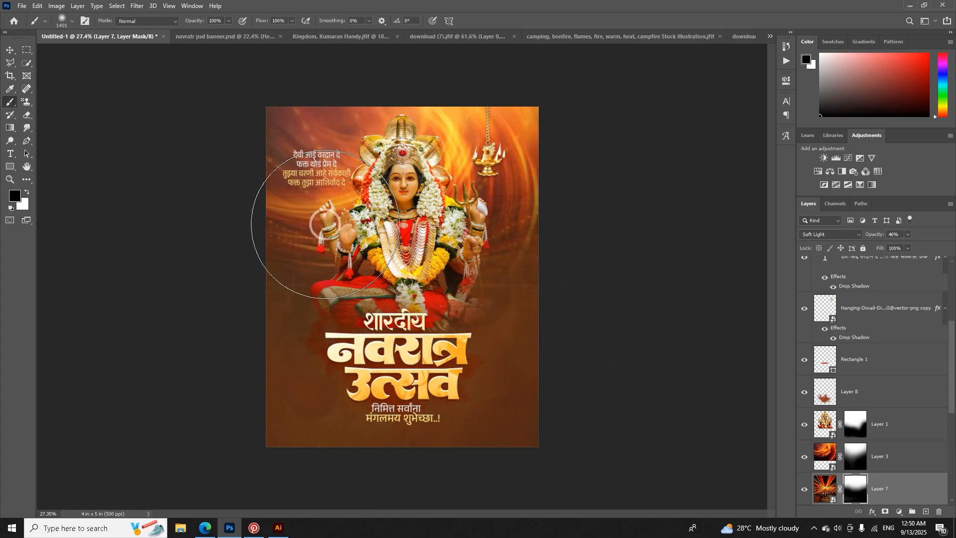
{"action": "key", "text": "x"}
{"action": "right_click", "coordinate": [326, 203], "text": "alt"}
{"action": "left_click_drag", "start_coordinate": [338, 204], "coordinate": [354, 205]}
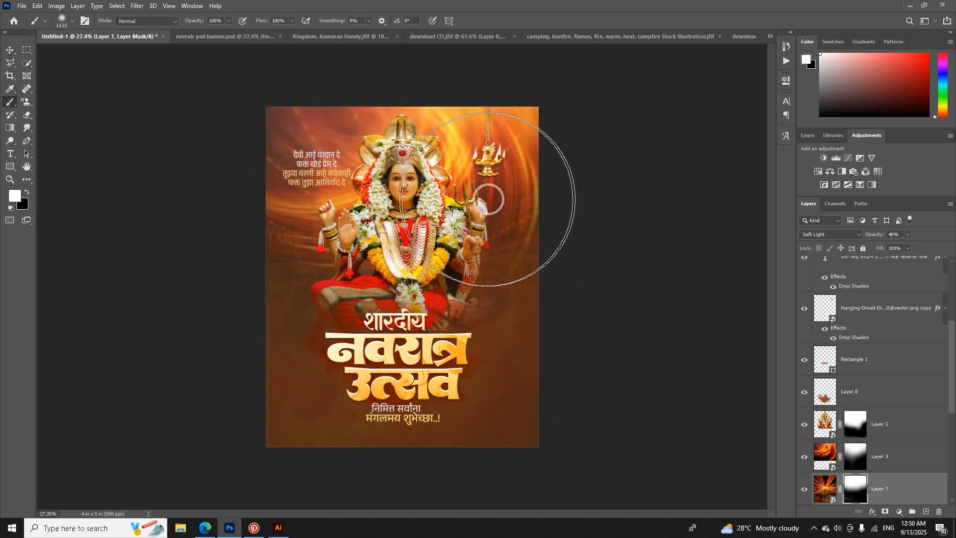
Step: Compare the poster with the reference document navratr psd banner.psd
{"action": "left_click", "coordinate": [18, 51]}
{"action": "scroll", "coordinate": [372, 192], "scroll_direction": "up", "scroll_amount": 1}
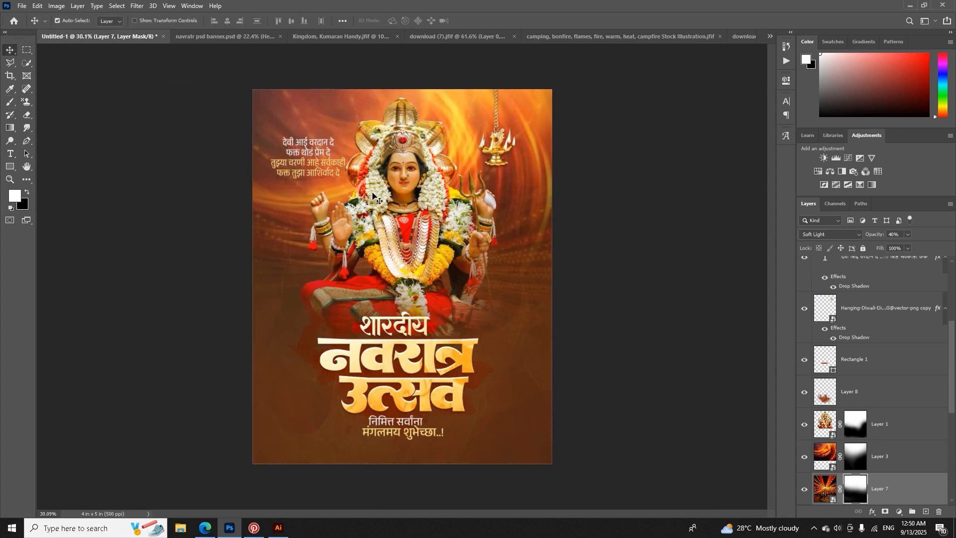
{"action": "left_click", "coordinate": [196, 37]}
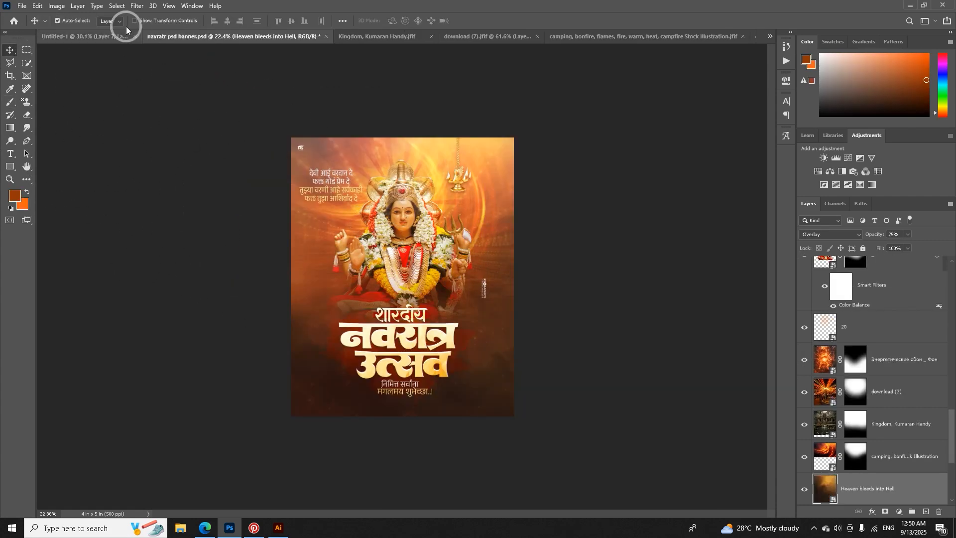
{"action": "left_click", "coordinate": [103, 38]}
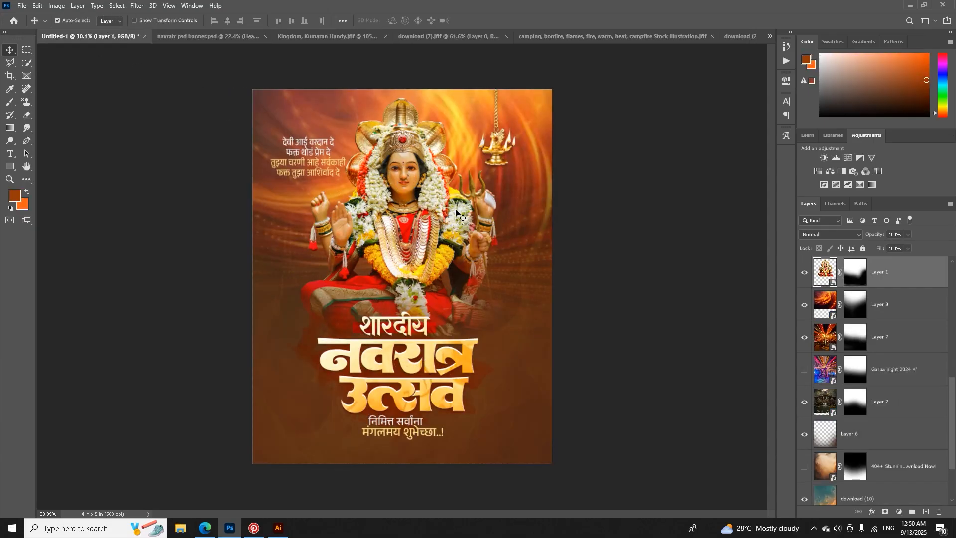
Step: Apply Color Balance to the goddess's Layer 1 with midtones at red +26 and yellow -26
{"action": "scroll", "coordinate": [410, 156], "scroll_direction": "up", "scroll_amount": 2}
{"action": "scroll", "coordinate": [410, 155], "scroll_direction": "down", "scroll_amount": 1}
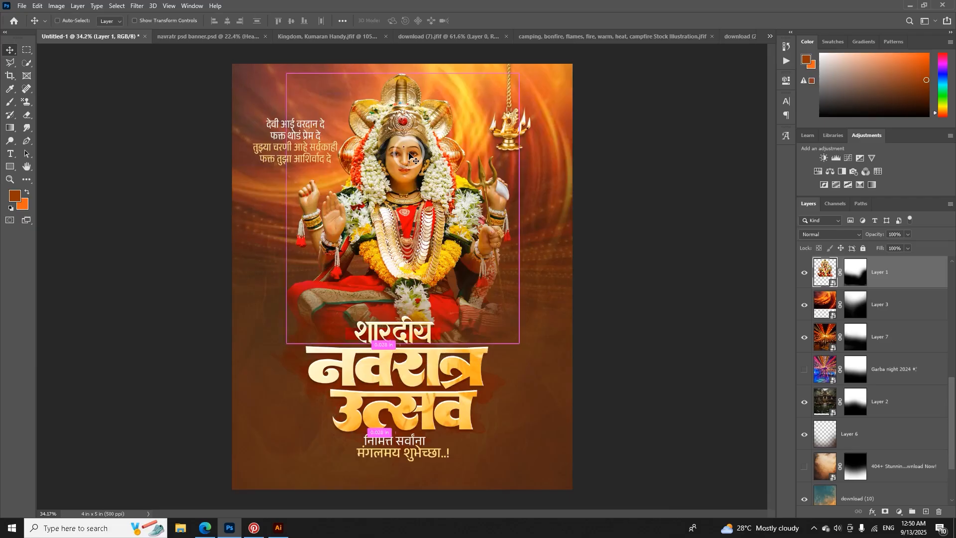
{"action": "key", "text": "ctrl+b"}
{"action": "left_click_drag", "start_coordinate": [463, 121], "coordinate": [553, 224]}
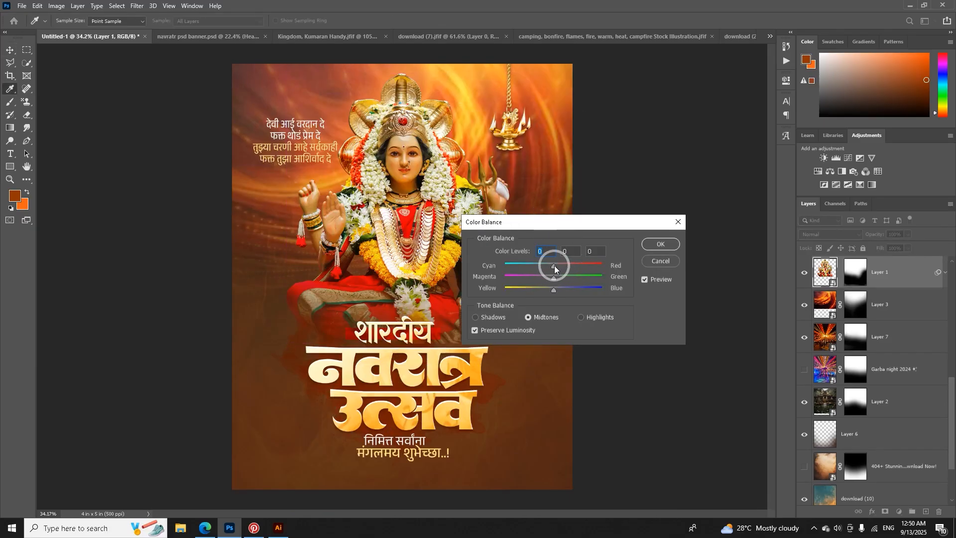
{"action": "left_click_drag", "start_coordinate": [571, 269], "coordinate": [565, 290]}
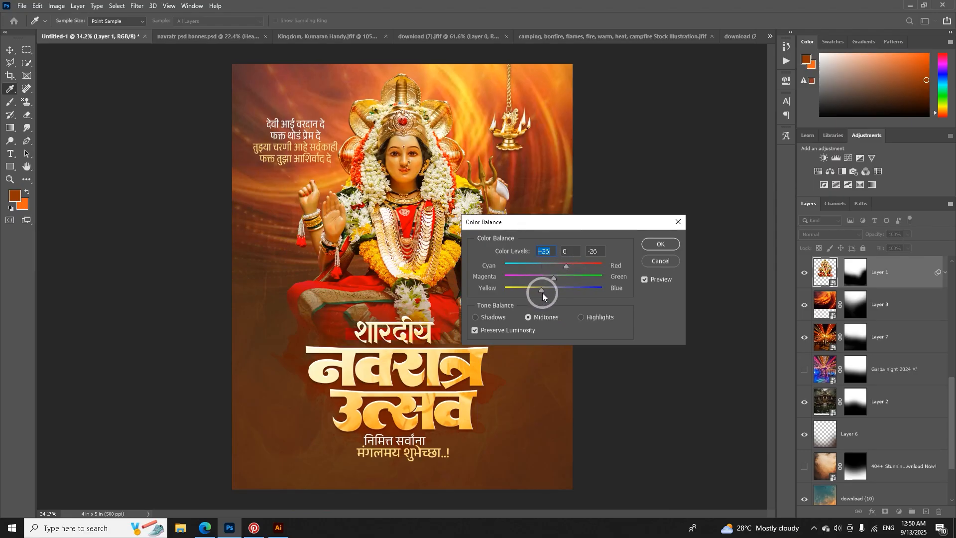
{"action": "left_click", "coordinate": [650, 245]}
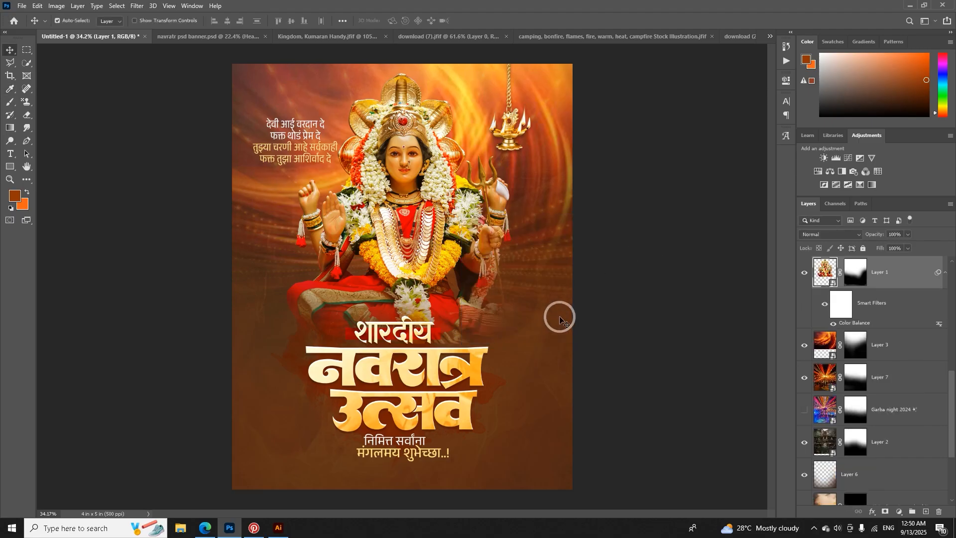
Step: Examine the poster's lower background with Layer 6 hidden and shown
{"action": "scroll", "coordinate": [479, 382], "scroll_direction": "down", "scroll_amount": 5}
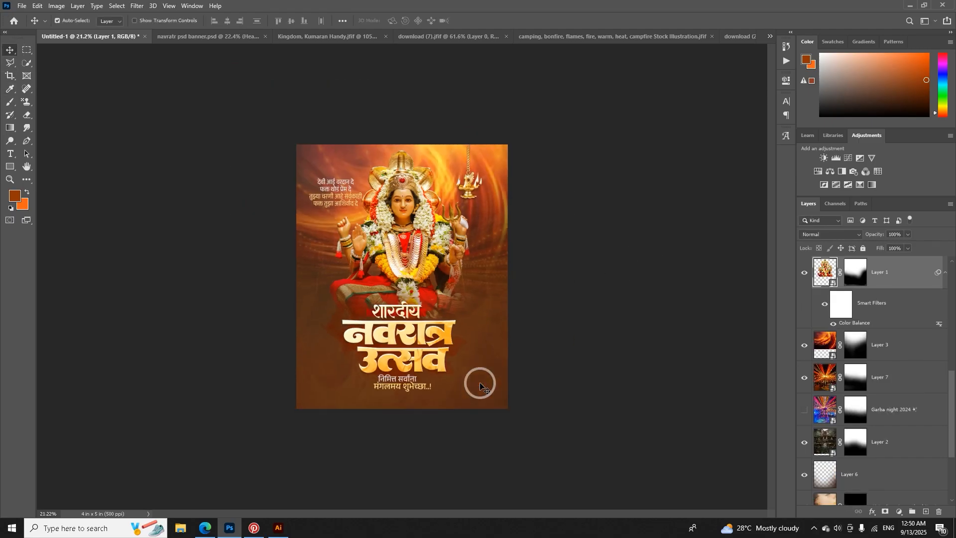
{"action": "scroll", "coordinate": [498, 314], "scroll_direction": "up", "scroll_amount": 3}
{"action": "left_click", "coordinate": [501, 415]}
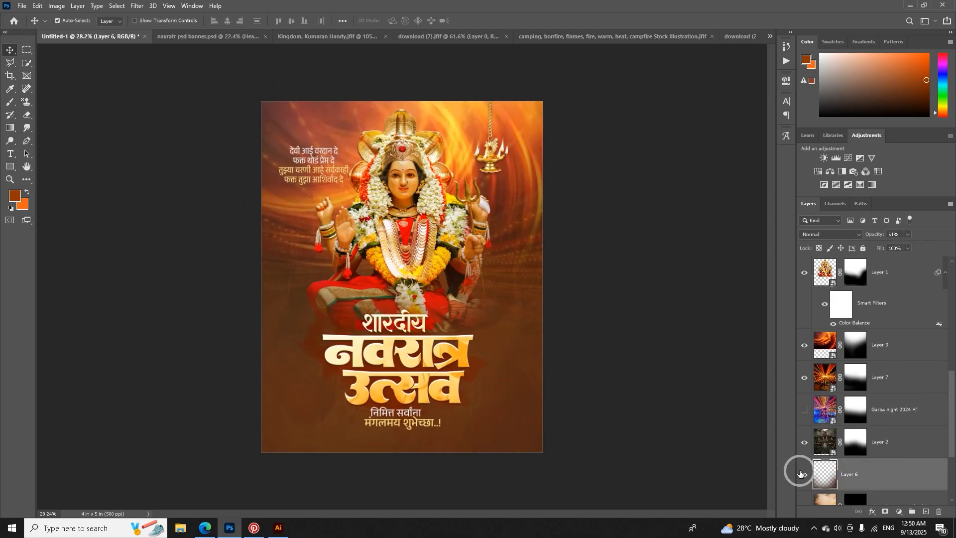
{"action": "left_click", "coordinate": [803, 477]}
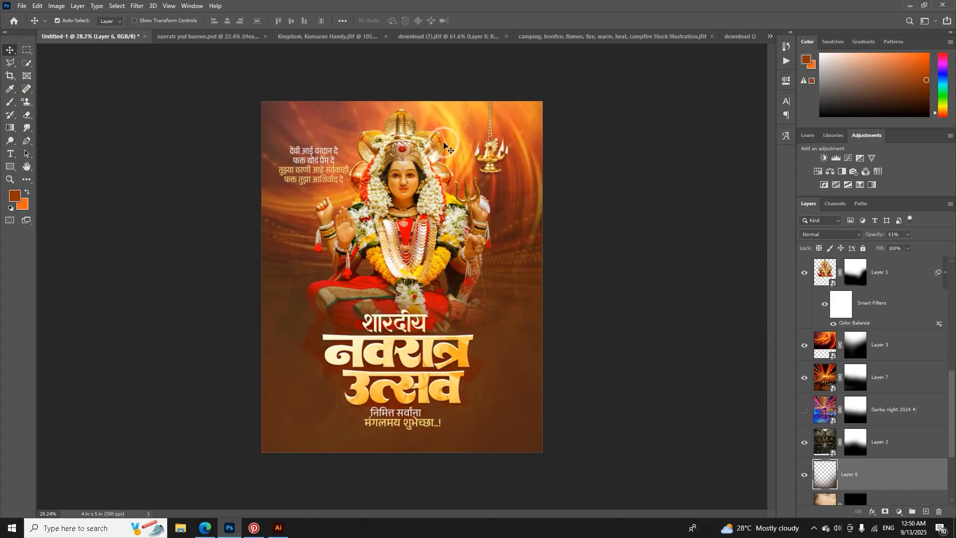
Step: Add a Vibrance adjustment clipped to the fiery Layer 3 and set its vibrance to -21
{"action": "scroll", "coordinate": [444, 154], "scroll_direction": "up", "scroll_amount": 3}
{"action": "left_click", "coordinate": [827, 356]}
{"action": "left_click", "coordinate": [805, 347]}
{"action": "left_click", "coordinate": [805, 346]}
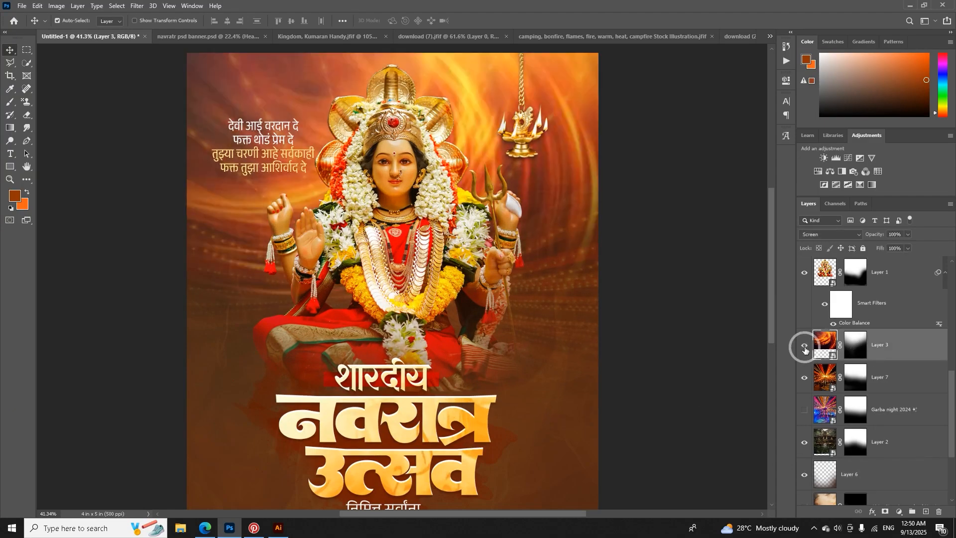
{"action": "left_click", "coordinate": [873, 158]}
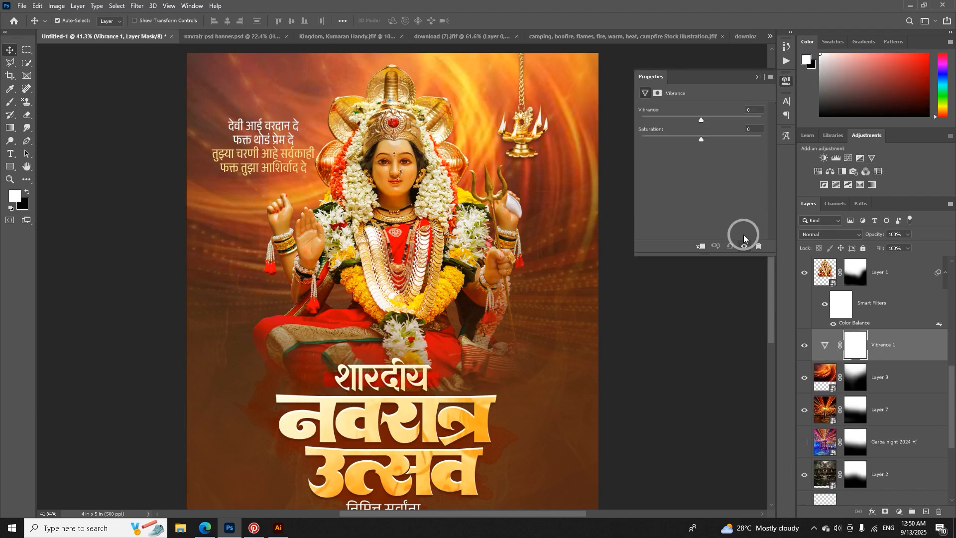
{"action": "mouse_move", "coordinate": [701, 118]}
{"action": "left_mouse_down"}
{"action": "mouse_move", "coordinate": [673, 124]}
{"action": "mouse_move", "coordinate": [686, 127]}
{"action": "left_mouse_up"}
{"action": "left_click", "coordinate": [702, 246]}
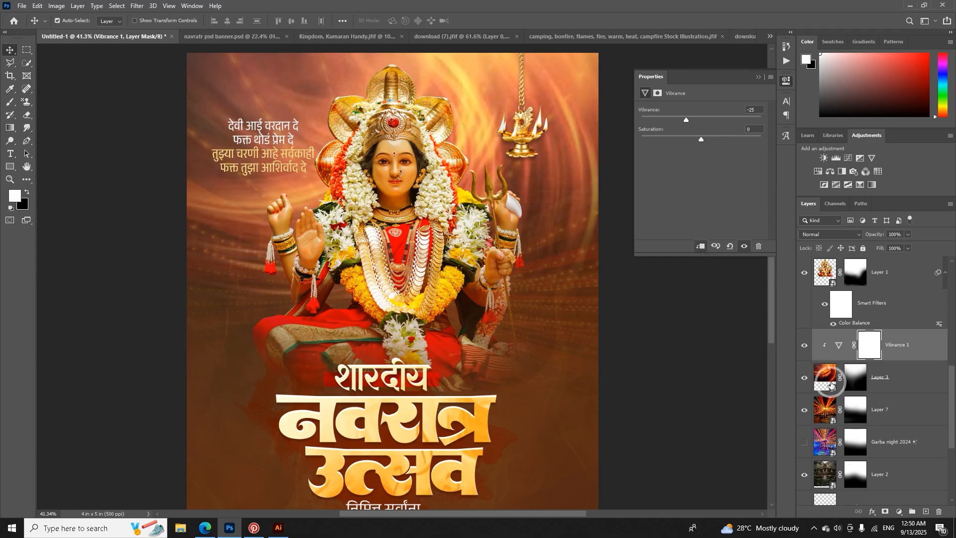
{"action": "mouse_move", "coordinate": [687, 120]}
{"action": "left_mouse_down"}
{"action": "mouse_move", "coordinate": [704, 132]}
{"action": "mouse_move", "coordinate": [689, 133]}
{"action": "left_mouse_up"}
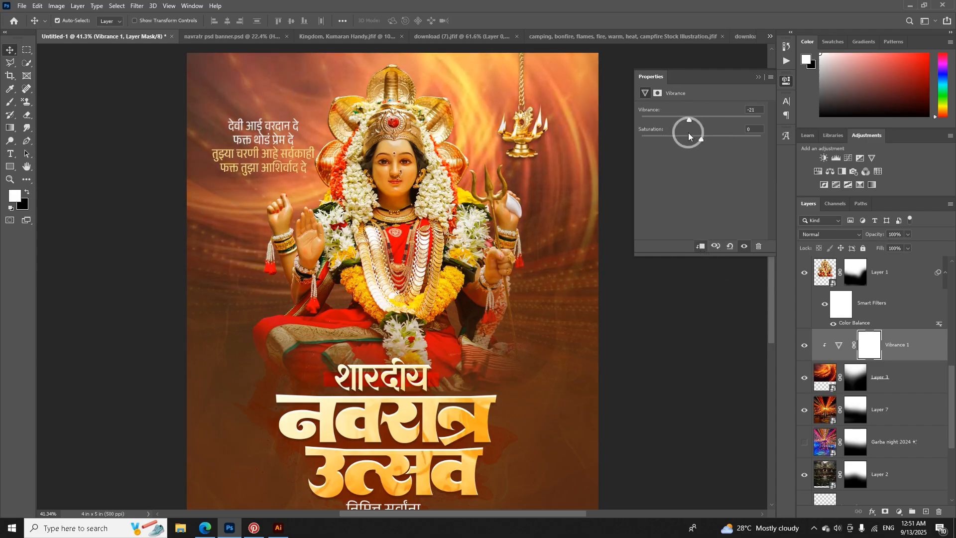
Step: Check how Layer 7 and the Layer 6 shading each contribute to the background by toggling their visibility
{"action": "left_click", "coordinate": [830, 420]}
{"action": "left_click", "coordinate": [806, 411]}
{"action": "left_click", "coordinate": [806, 410]}
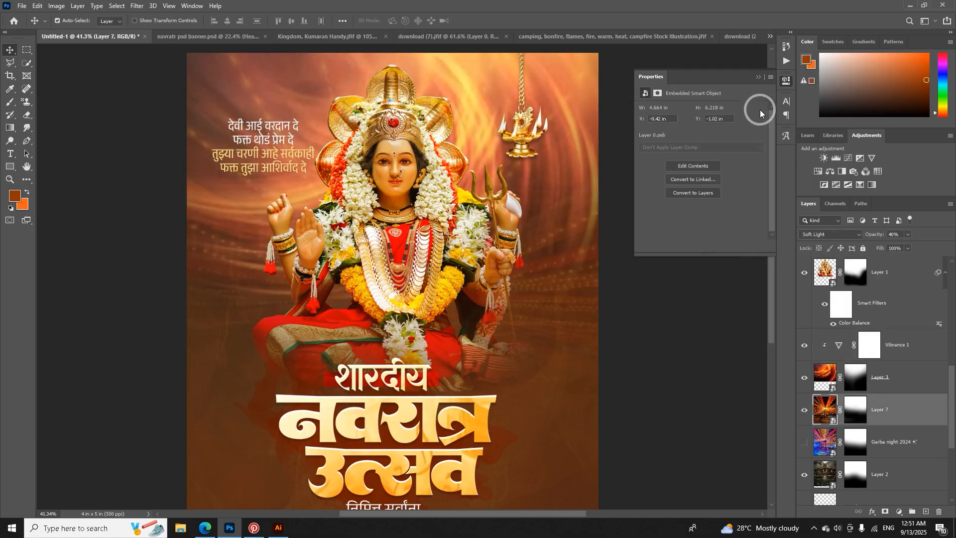
{"action": "left_click", "coordinate": [760, 79]}
{"action": "scroll", "coordinate": [411, 255], "scroll_direction": "down", "scroll_amount": 2}
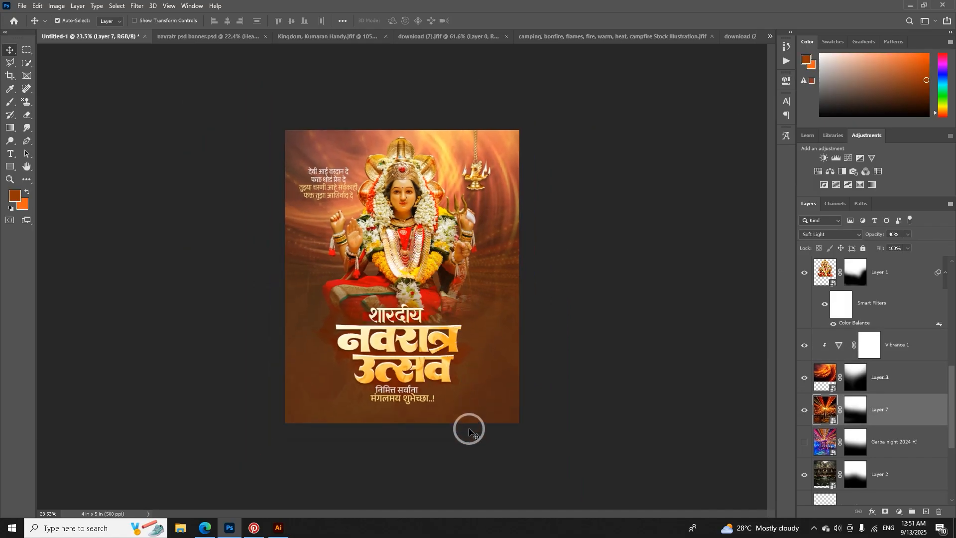
{"action": "left_click", "coordinate": [473, 415]}
{"action": "scroll", "coordinate": [844, 477], "scroll_direction": "down", "scroll_amount": 3}
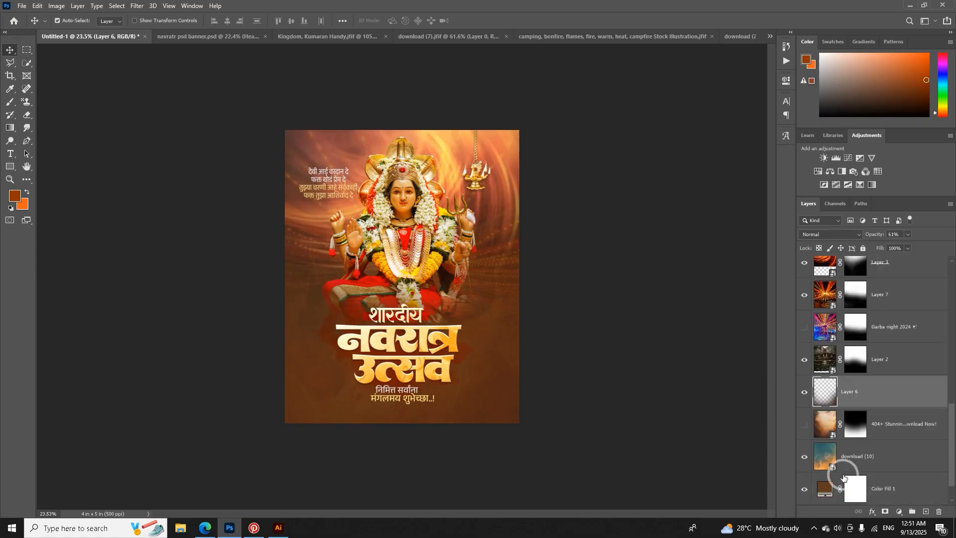
{"action": "left_click", "coordinate": [804, 392]}
{"action": "left_click", "coordinate": [804, 392]}
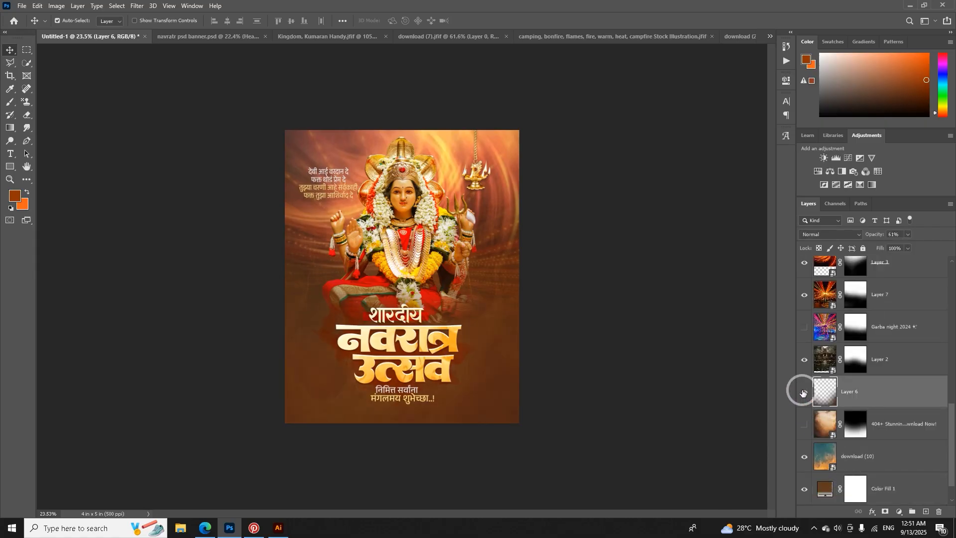
Step: Compare blend modes on the Layer 6 shading and set it to Soft Light
{"action": "left_click", "coordinate": [844, 234]}
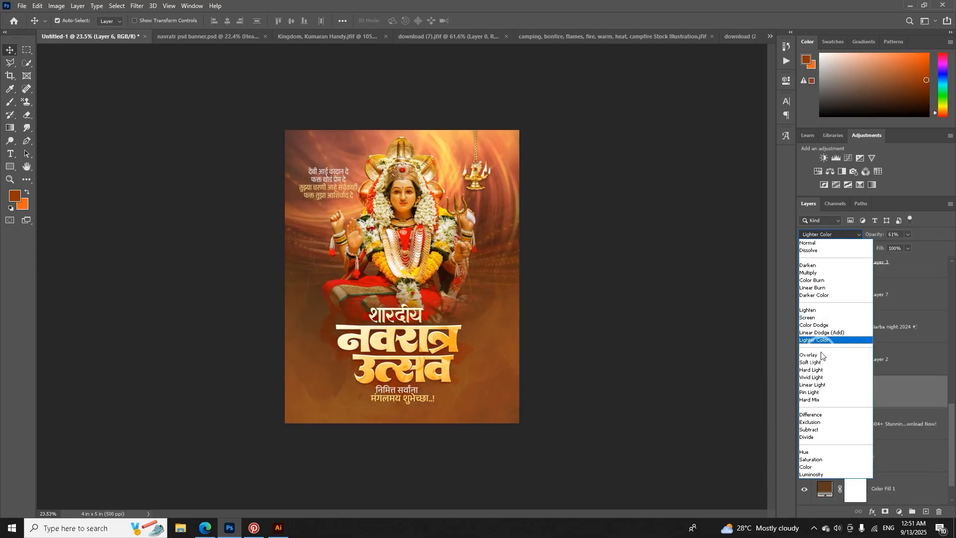
{"action": "key", "text": "Up"}
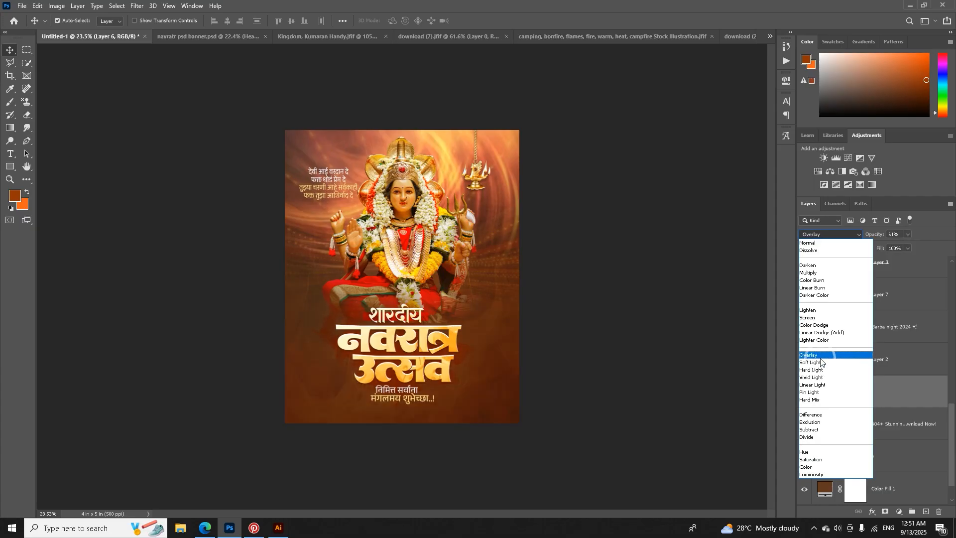
{"action": "left_click", "coordinate": [821, 362]}
{"action": "left_click", "coordinate": [822, 362]}
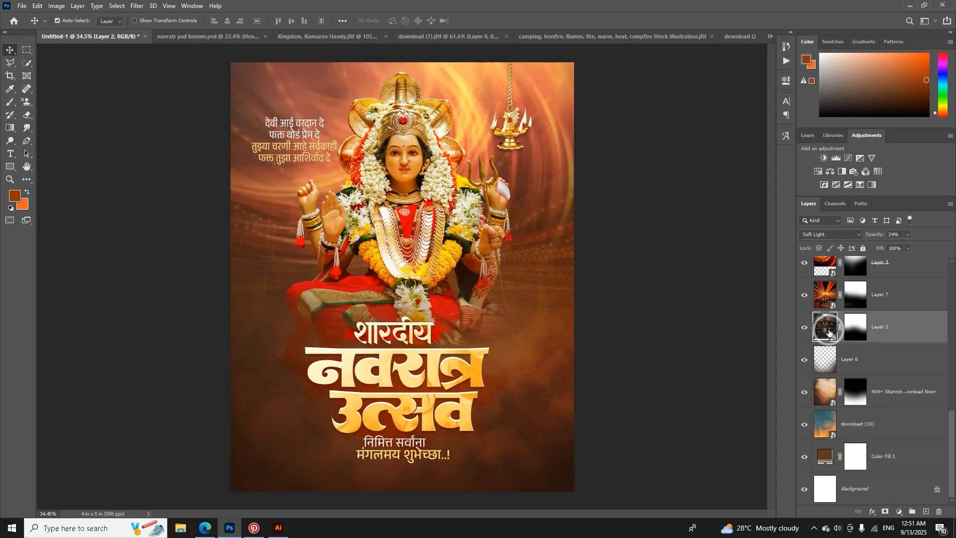
{"action": "scroll", "coordinate": [523, 373], "scroll_direction": "down", "scroll_amount": 2}
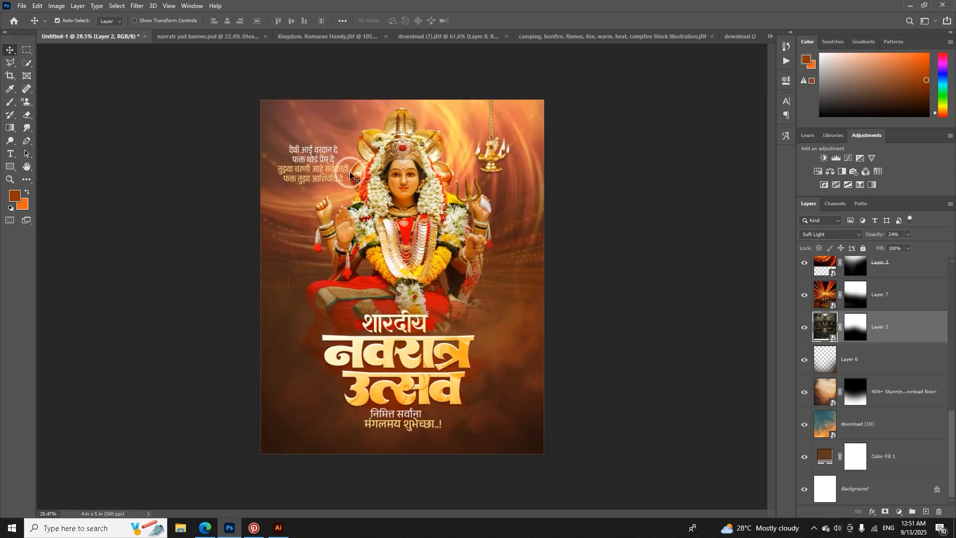
{"action": "scroll", "coordinate": [347, 177], "scroll_direction": "up", "scroll_amount": 3}
{"action": "left_click", "coordinate": [305, 131]}
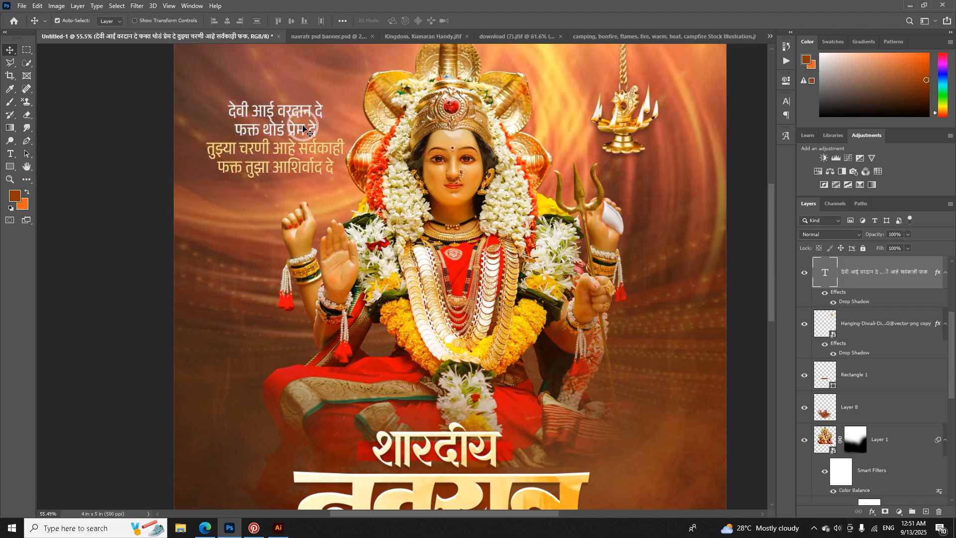
{"action": "scroll", "coordinate": [303, 128], "scroll_direction": "down", "scroll_amount": 1}
{"action": "scroll", "coordinate": [867, 332], "scroll_direction": "up", "scroll_amount": 3}
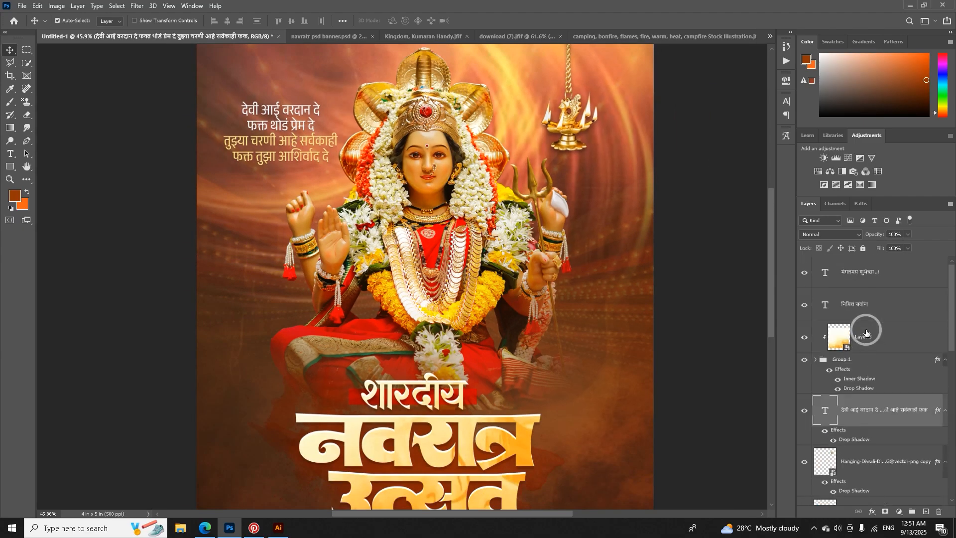
{"action": "left_click", "coordinate": [866, 274]}
{"action": "left_click", "coordinate": [925, 512]}
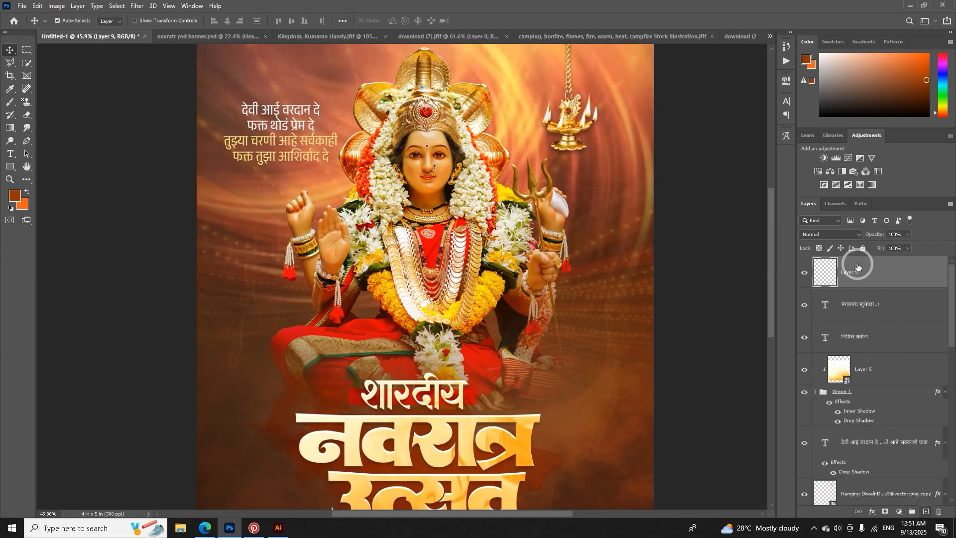
{"action": "left_click", "coordinate": [838, 232]}
{"action": "left_click", "coordinate": [838, 319]}
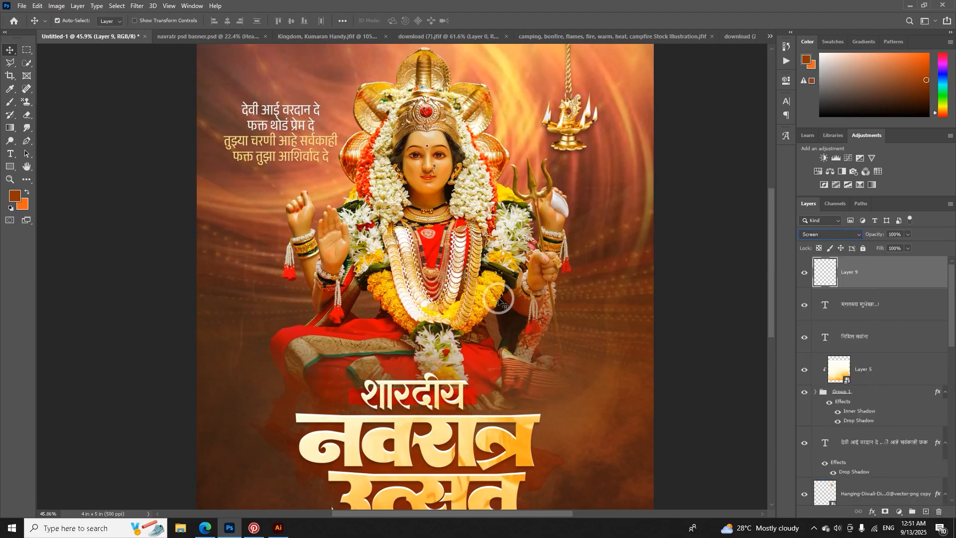
{"action": "left_click", "coordinate": [833, 234]}
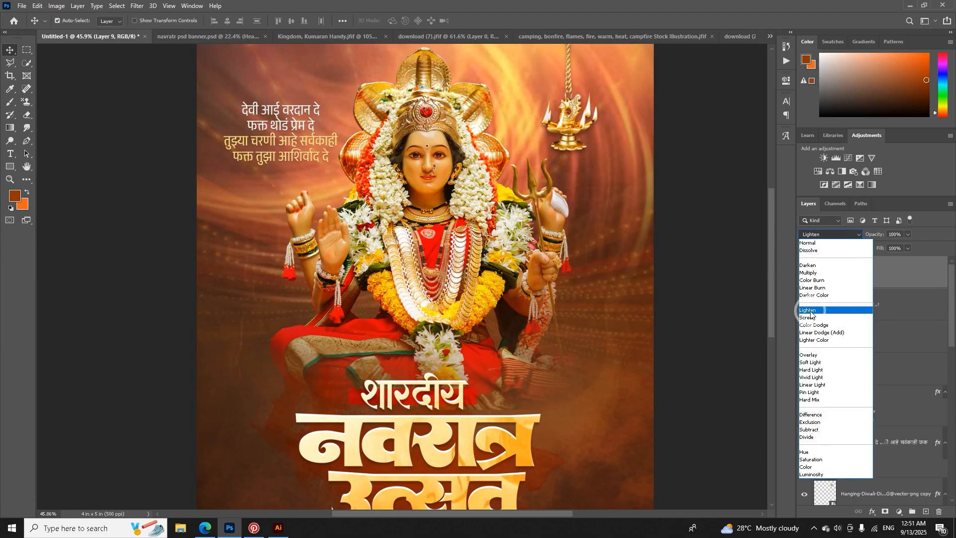
{"action": "left_click", "coordinate": [733, 270]}
{"action": "key", "text": "Delete"}
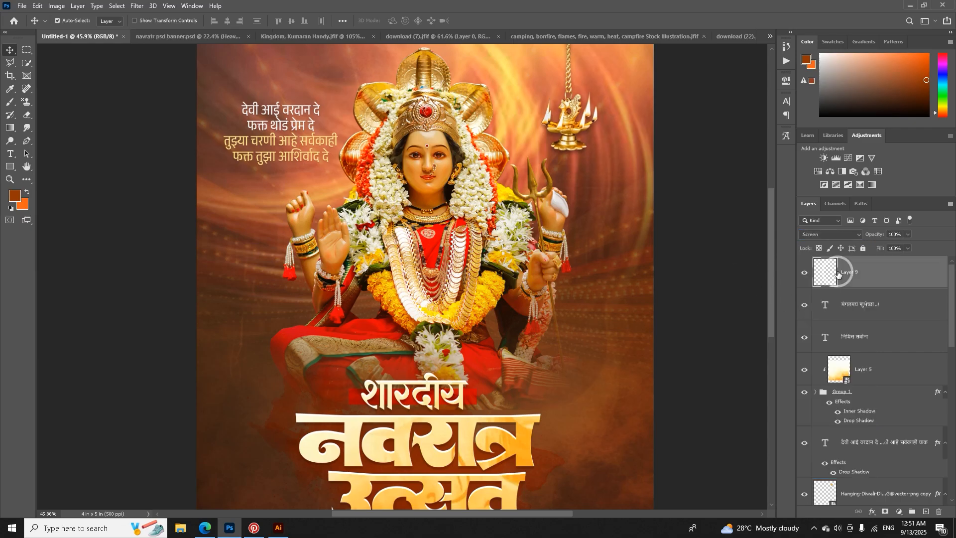
Step: Add a new empty layer above all other layers and set its blend mode to Screen
{"action": "key", "text": "ctrl+z"}
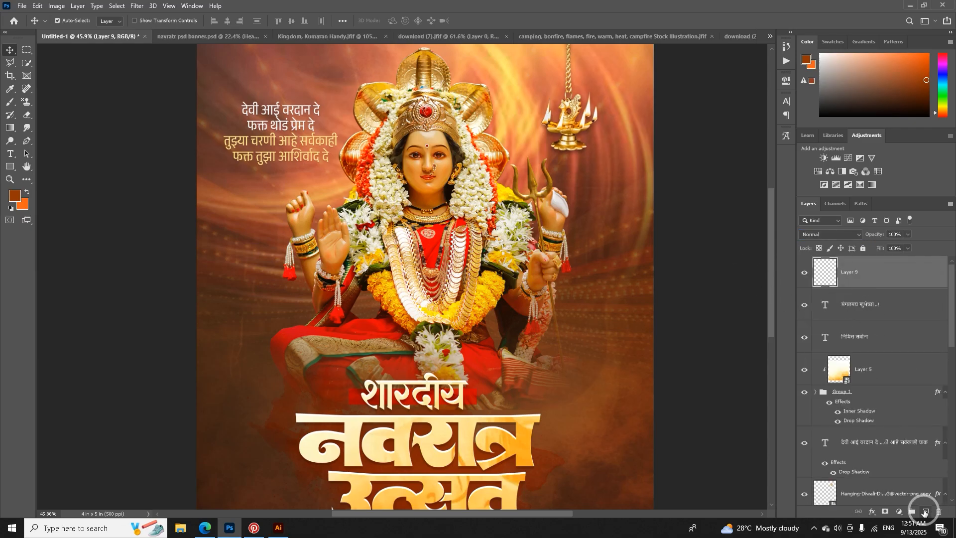
{"action": "left_click", "coordinate": [828, 235]}
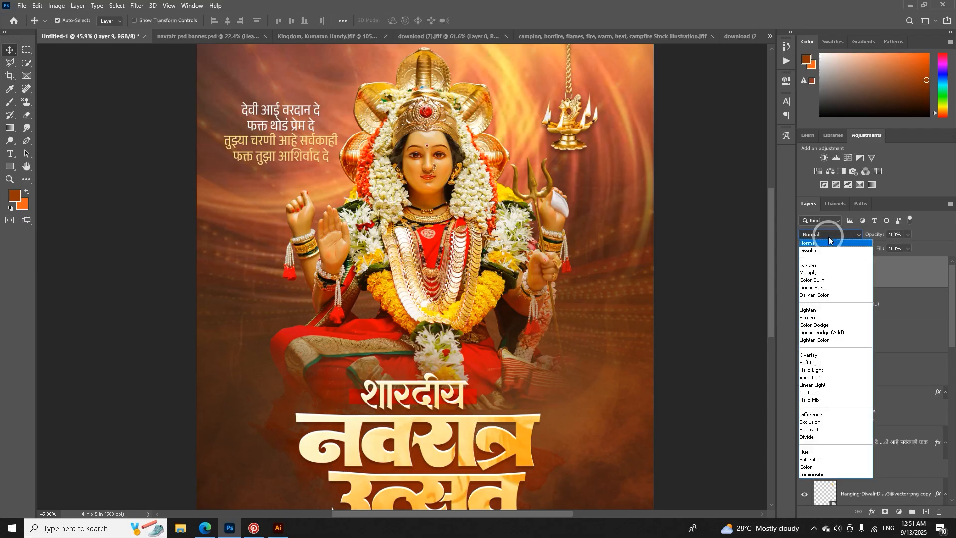
{"action": "left_click", "coordinate": [808, 317]}
Step: Sample a light orange from the poster's background beside the hanging lamp as the Brush colour
{"action": "left_click", "coordinate": [10, 102]}
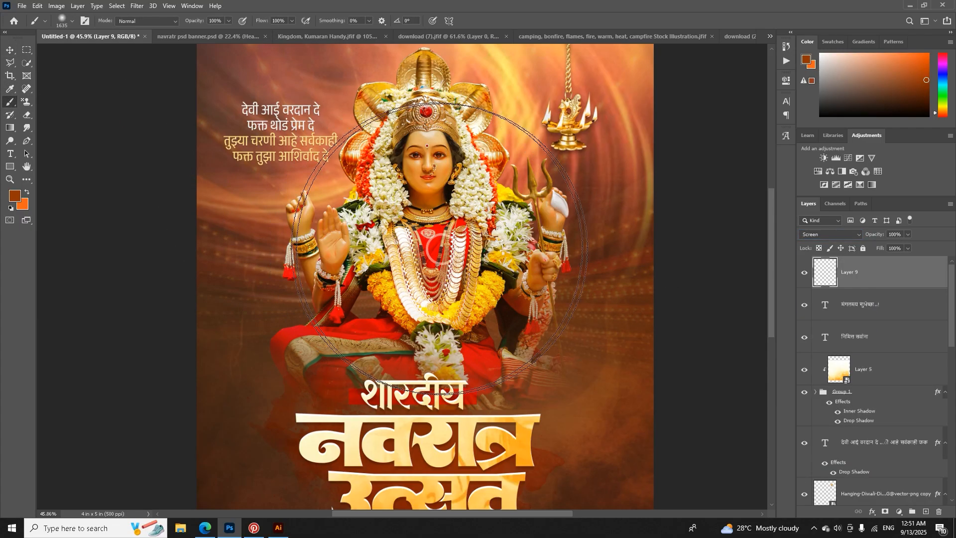
{"action": "key", "text": "ctrl+minus"}
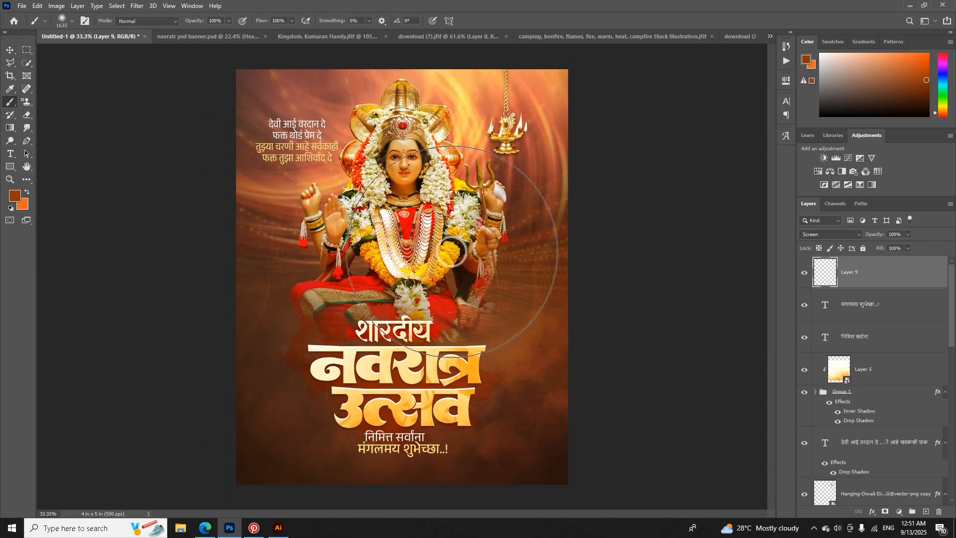
{"action": "key", "text": "i"}
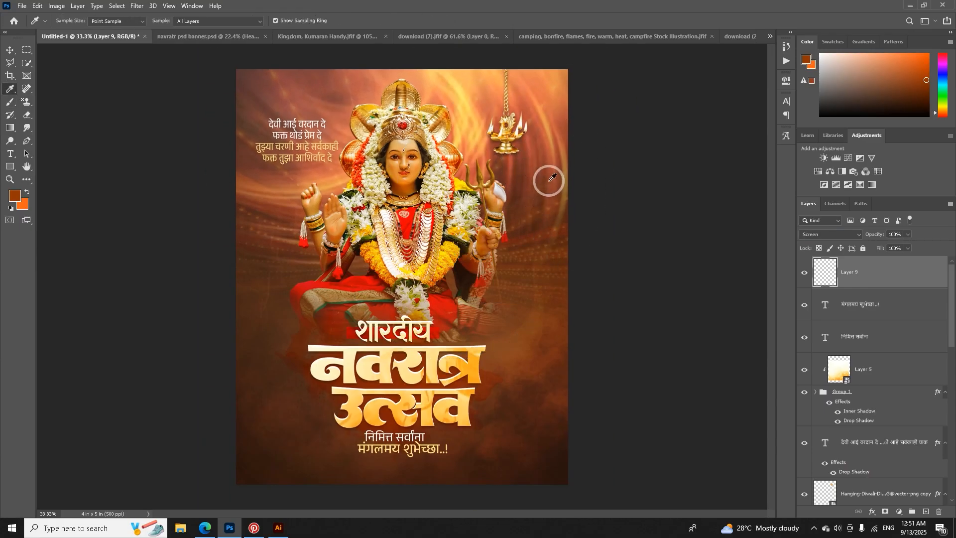
{"action": "left_click", "coordinate": [556, 143]}
{"action": "key", "text": "b"}
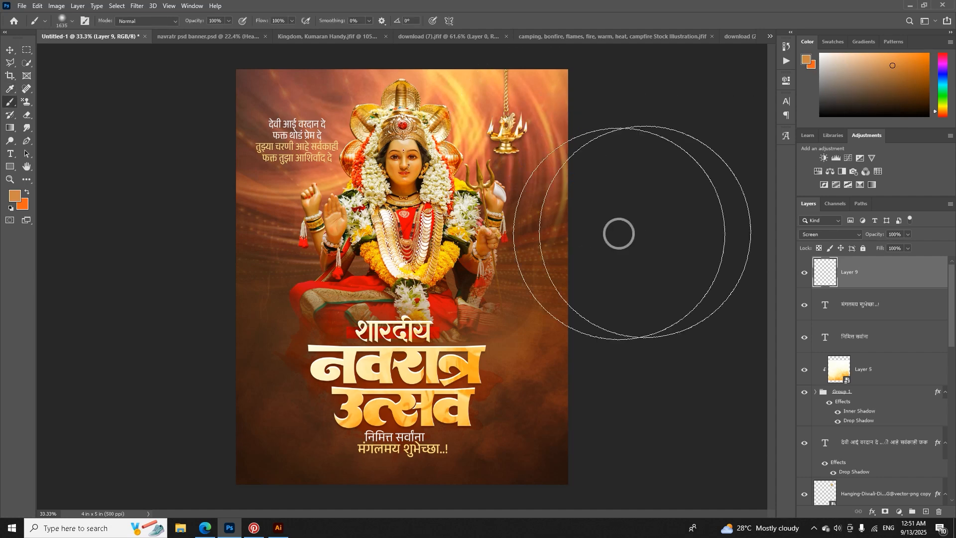
Step: Try a large soft orange brush glow around the hanging lamp with Layer 9 at 62% opacity, and undo it
{"action": "left_click_drag", "start_coordinate": [448, 157], "coordinate": [501, 165]}
{"action": "key", "text": "ctrl+z"}
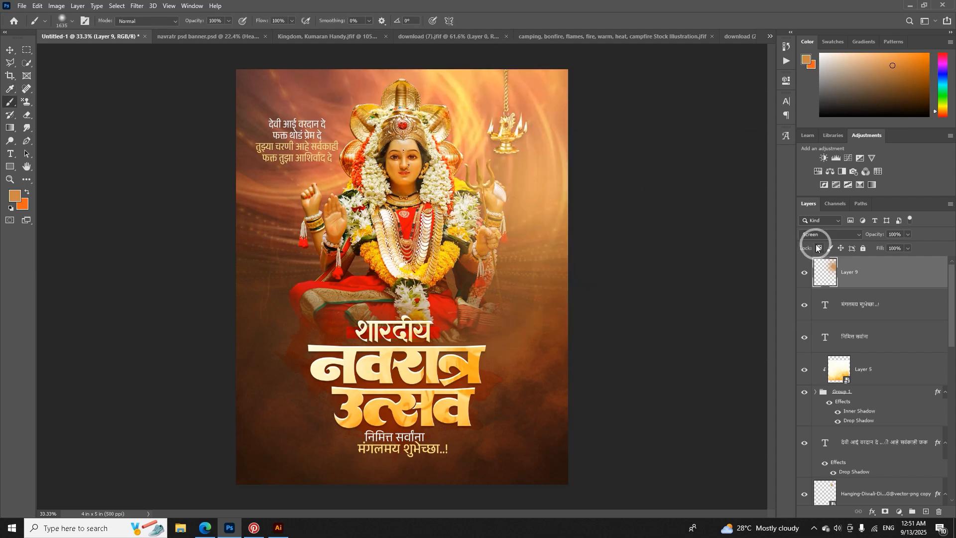
{"action": "left_click", "coordinate": [514, 161]}
{"action": "left_click_drag", "start_coordinate": [875, 234], "coordinate": [868, 237]}
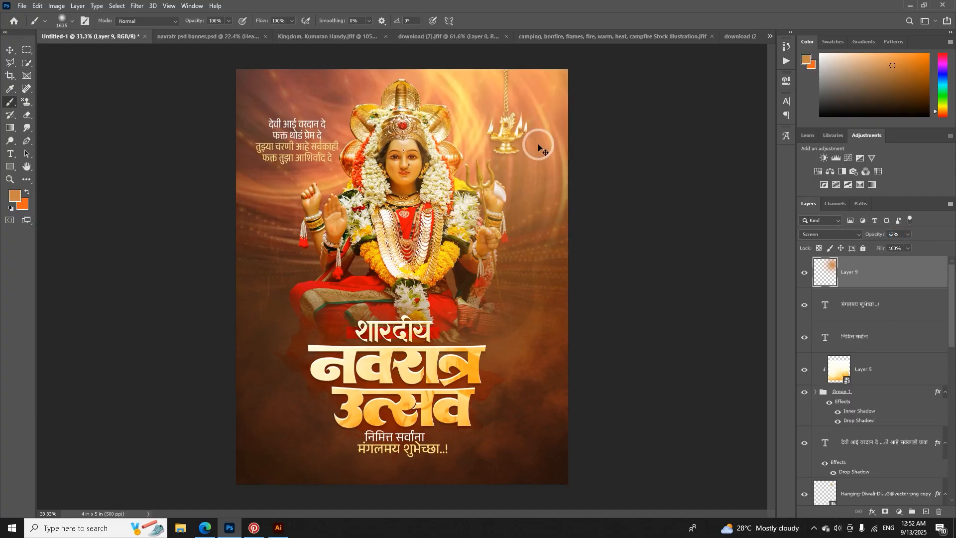
{"action": "key", "text": "ctrl+z"}
{"action": "key", "text": "ctrl+z"}
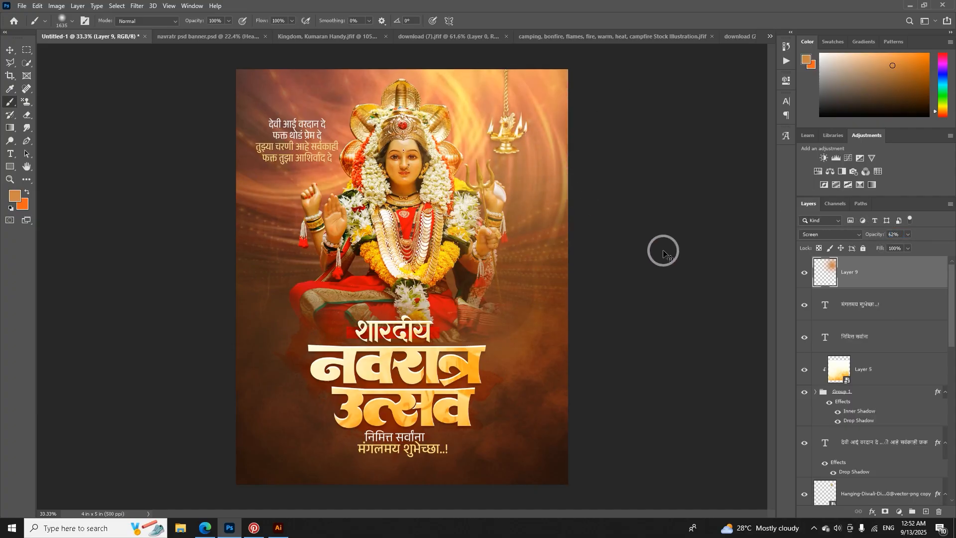
{"action": "left_click", "coordinate": [286, 226]}
{"action": "key", "text": "ctrl+z"}
Step: Resize the soft brush to 1251 px and paint an orange glow along the poster's top edge above the goddess's crown
{"action": "left_click_drag", "start_coordinate": [471, 222], "coordinate": [423, 229]}
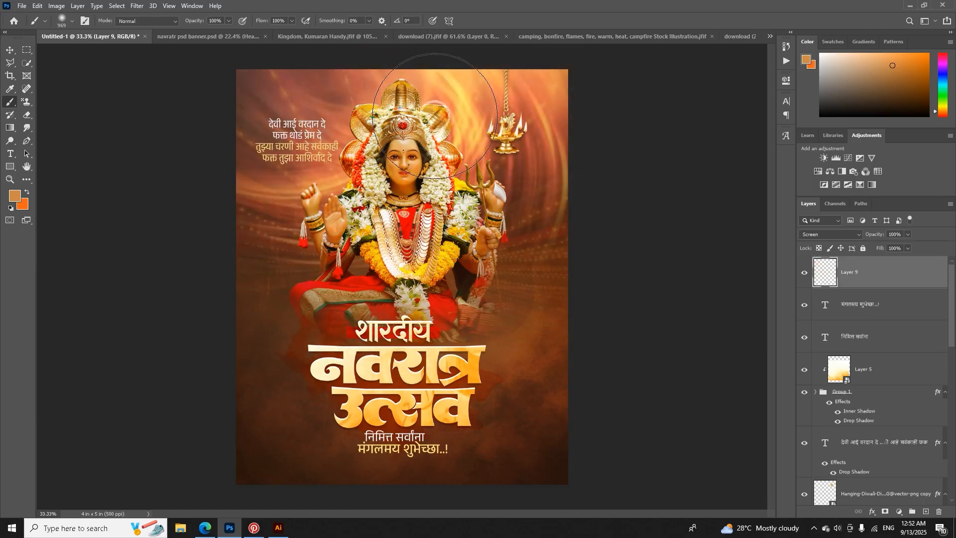
{"action": "left_click_drag", "start_coordinate": [422, 78], "coordinate": [450, 84]}
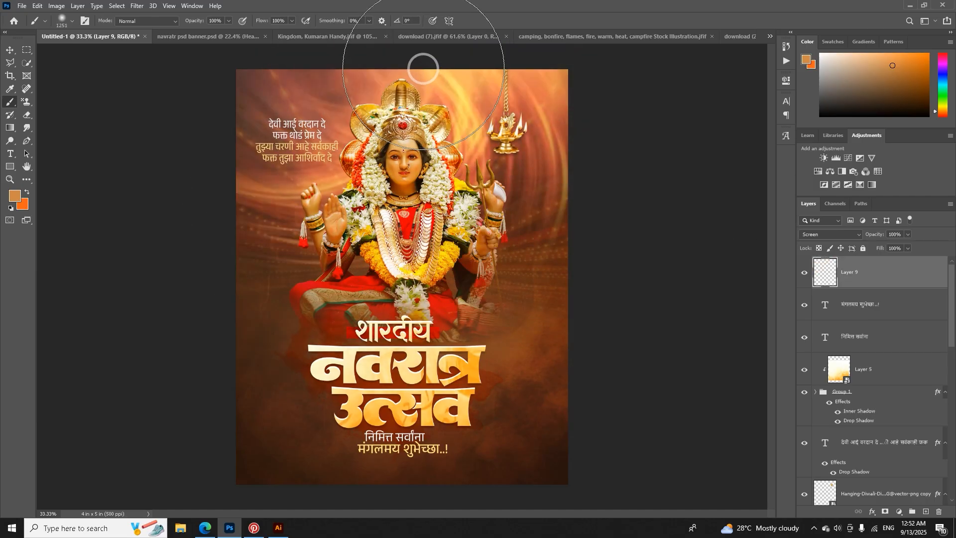
{"action": "left_click", "coordinate": [9, 50]}
Step: Examine the goddess, the title and the whole poster up close with the new top glow
{"action": "key", "text": "ctrl+minus"}
{"action": "scroll", "coordinate": [424, 367], "scroll_direction": "up", "scroll_amount": 6}
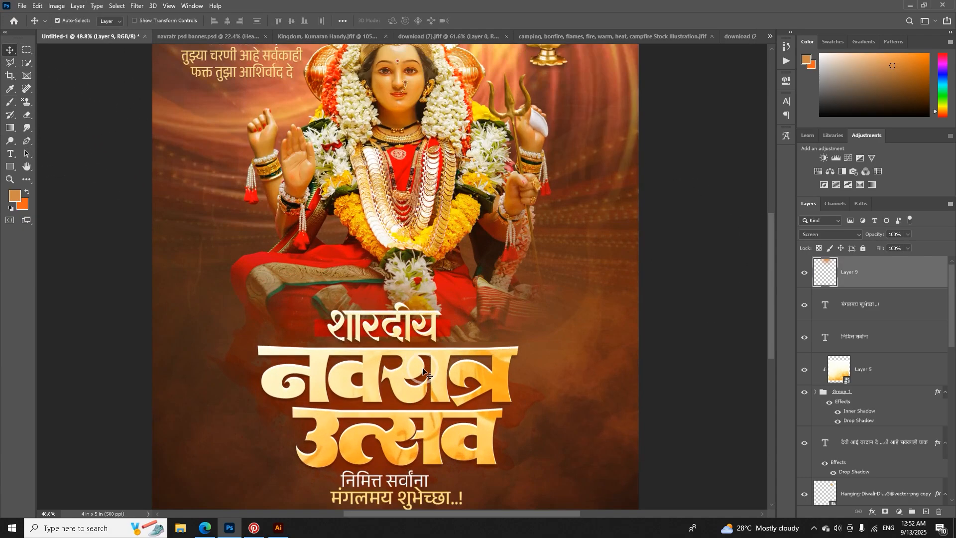
{"action": "scroll", "coordinate": [423, 367], "scroll_direction": "down", "scroll_amount": 6}
{"action": "scroll", "coordinate": [421, 320], "scroll_direction": "up", "scroll_amount": 9}
{"action": "left_click_drag", "start_coordinate": [406, 169], "coordinate": [346, 85]}
{"action": "left_click_drag", "start_coordinate": [412, 443], "coordinate": [602, 394]}
{"action": "scroll", "coordinate": [567, 361], "scroll_direction": "down", "scroll_amount": 6}
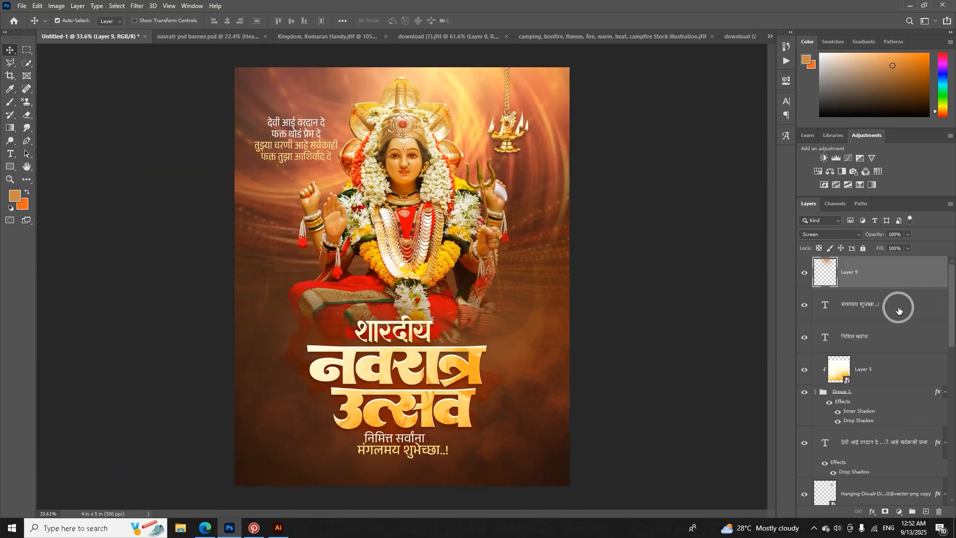
Step: Stamp all visible layers into a new top layer and set its Camera Raw contrast to +6, whites to +26 and texture to +18
{"action": "key", "text": "ctrl+shift+alt+e"}
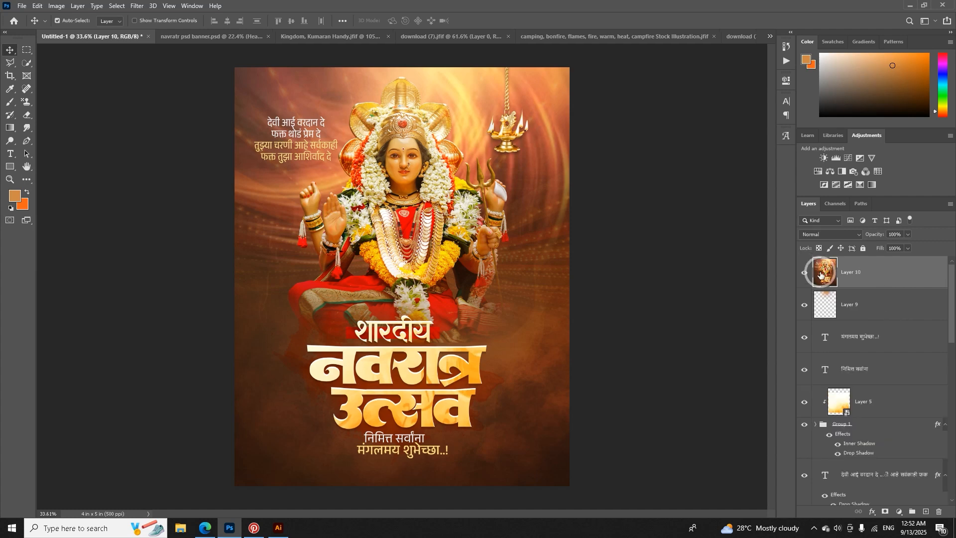
{"action": "left_click", "coordinate": [144, 4]}
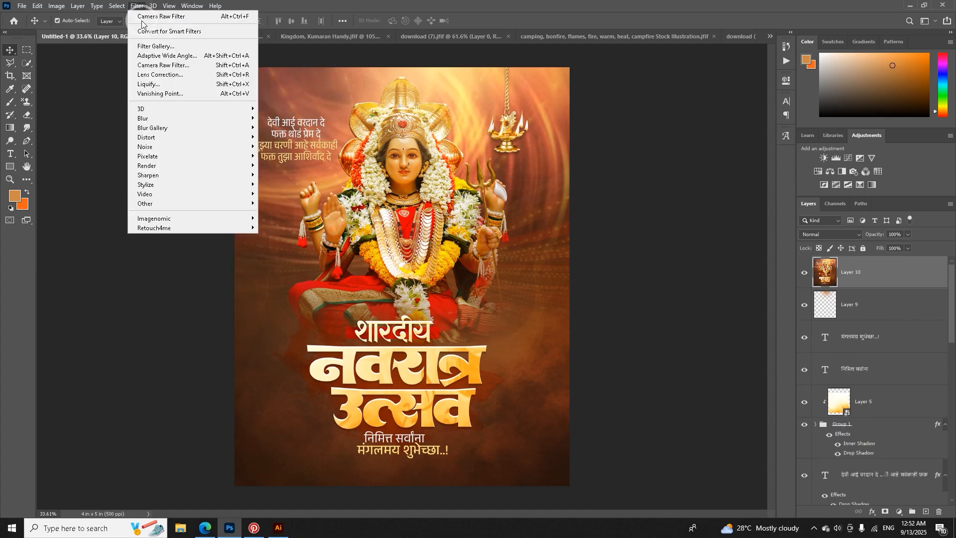
{"action": "left_click", "coordinate": [308, 130]}
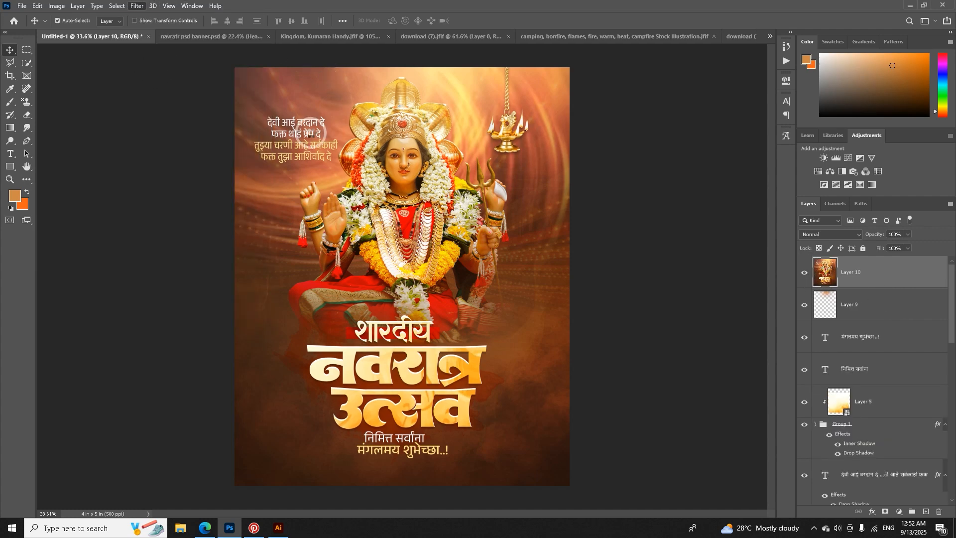
{"action": "key", "text": "ctrl+shift+a"}
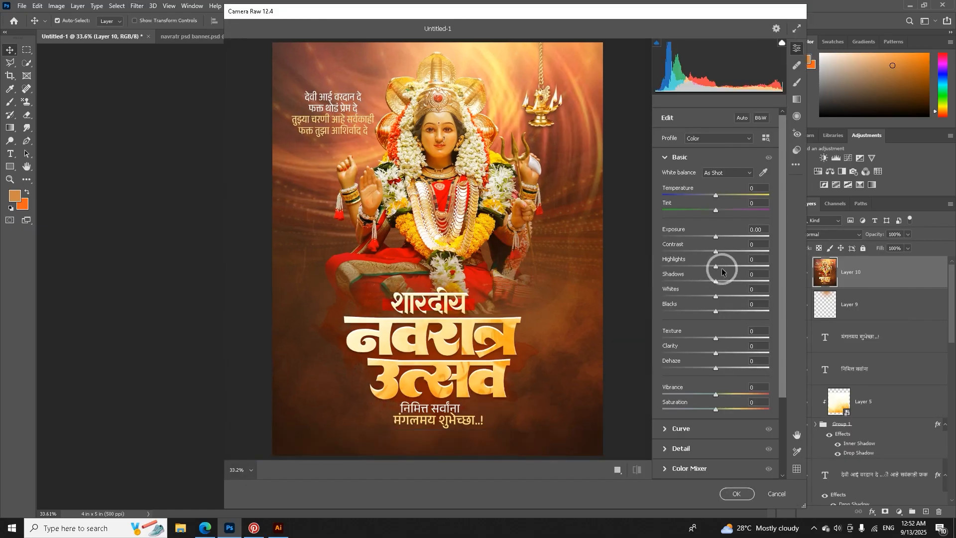
{"action": "left_click_drag", "start_coordinate": [722, 254], "coordinate": [723, 254]}
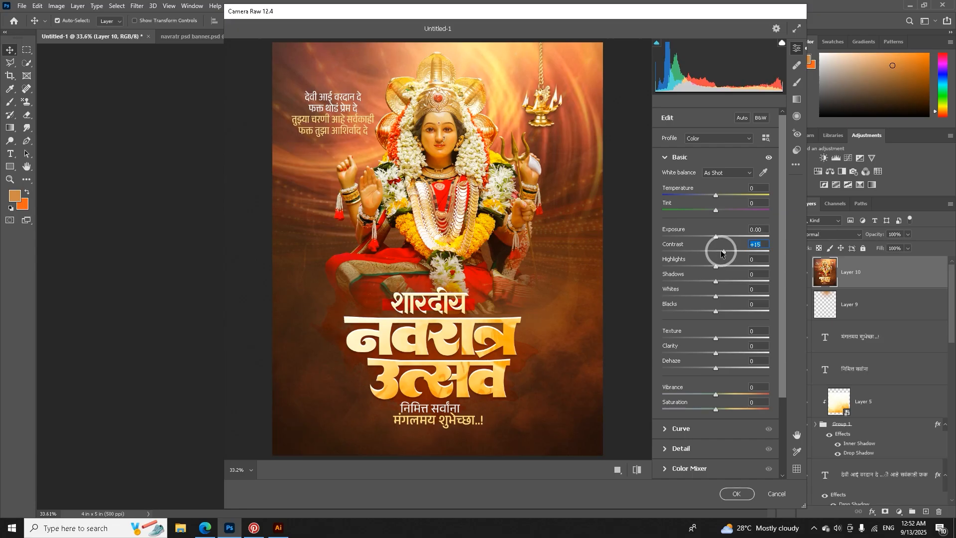
{"action": "left_click_drag", "start_coordinate": [720, 253], "coordinate": [718, 254]}
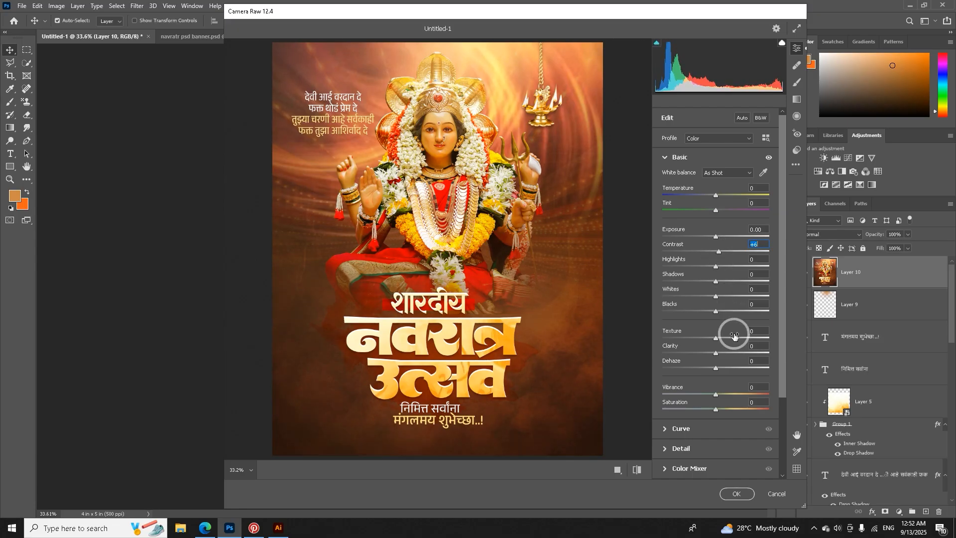
{"action": "left_click_drag", "start_coordinate": [717, 297], "coordinate": [726, 337]}
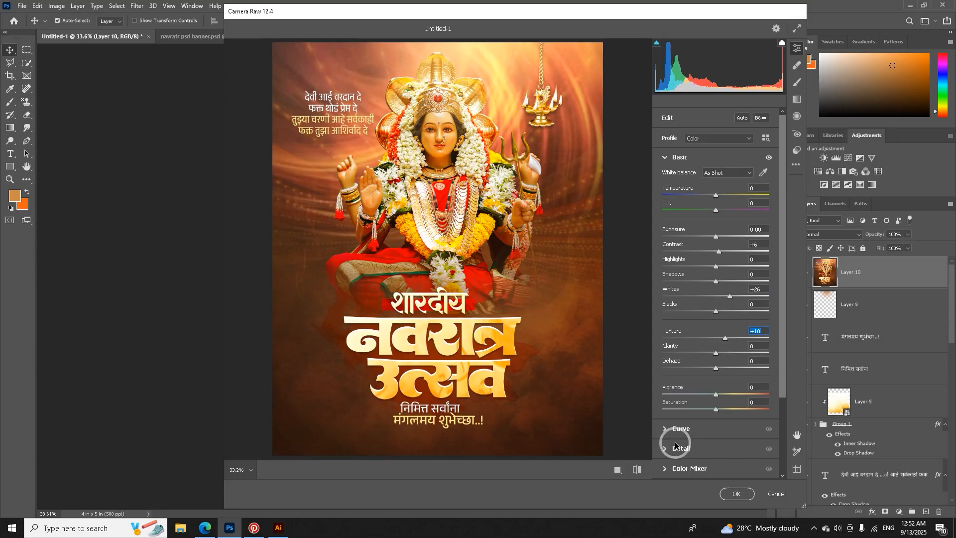
Step: Set the Color Mixer saturation of reds to -7 and oranges to -1, and apply the Camera Raw Filter
{"action": "left_click", "coordinate": [666, 469]}
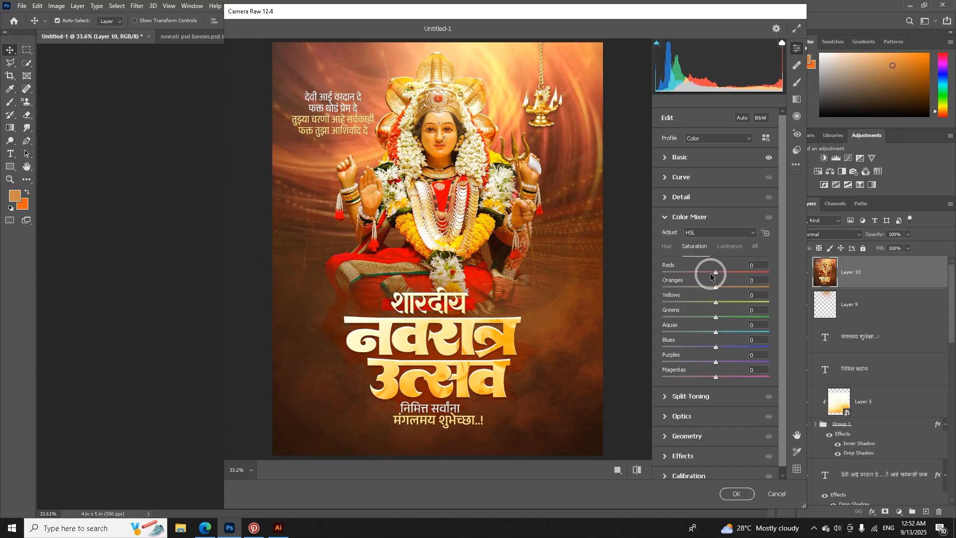
{"action": "left_click_drag", "start_coordinate": [720, 272], "coordinate": [716, 300]}
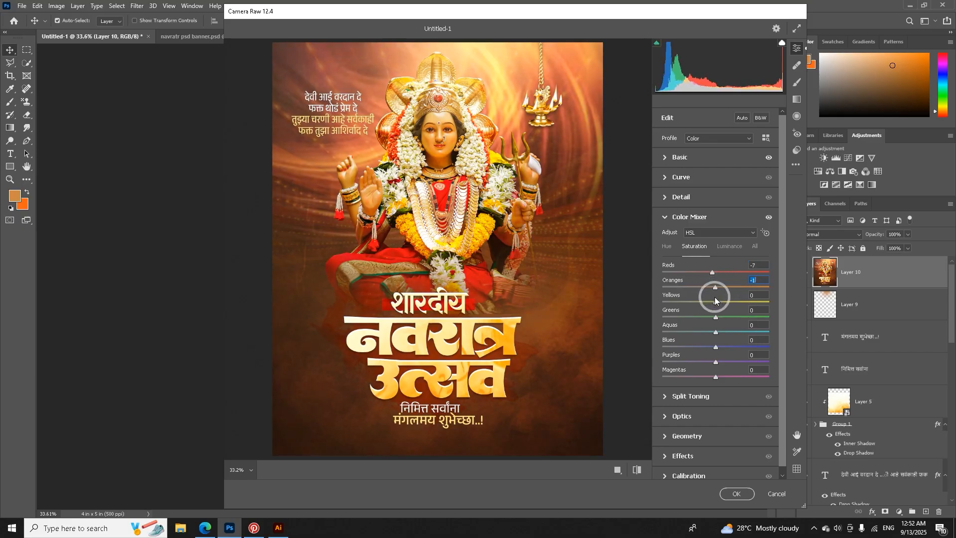
{"action": "left_click", "coordinate": [736, 494]}
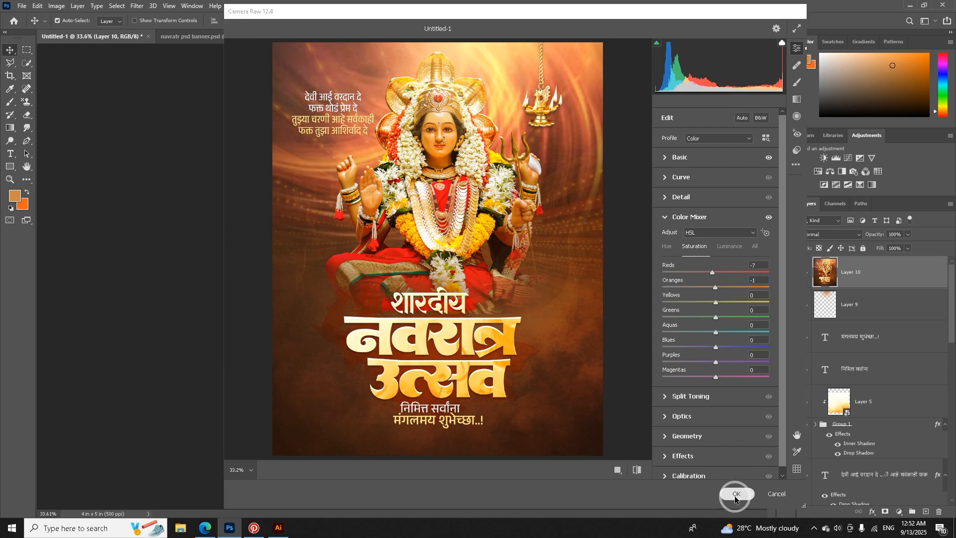
Step: Switch to navratr psd banner.psd and compare its reference poster with the finished design
{"action": "key", "text": "ctrl+minus"}
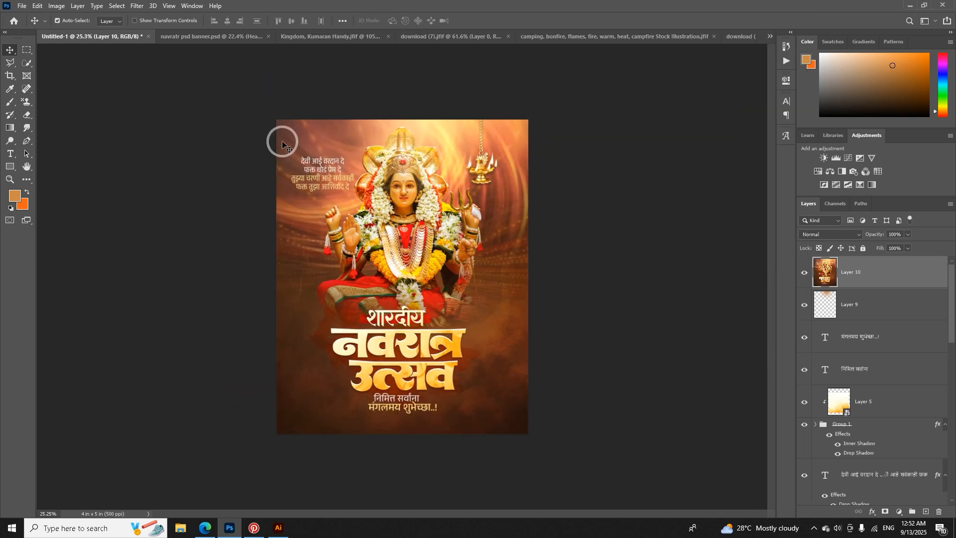
{"action": "left_click", "coordinate": [201, 37]}
{"action": "scroll", "coordinate": [419, 271], "scroll_direction": "up", "scroll_amount": 8}
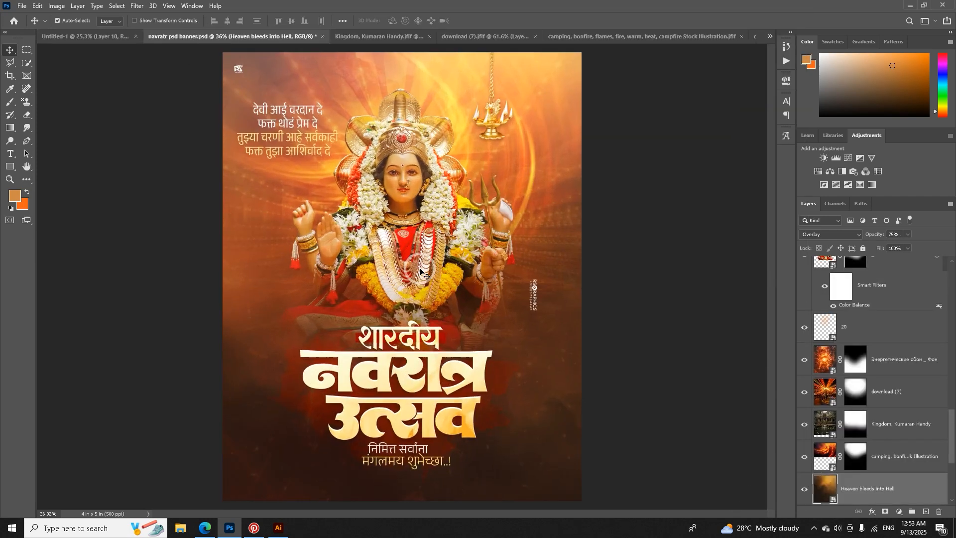
Step: Return to Untitled-1 and compare its graded poster with the navratr psd banner.psd reference, finishing on a closer view of the Untitled-1 poster
{"action": "scroll", "coordinate": [420, 272], "scroll_direction": "down", "scroll_amount": 4}
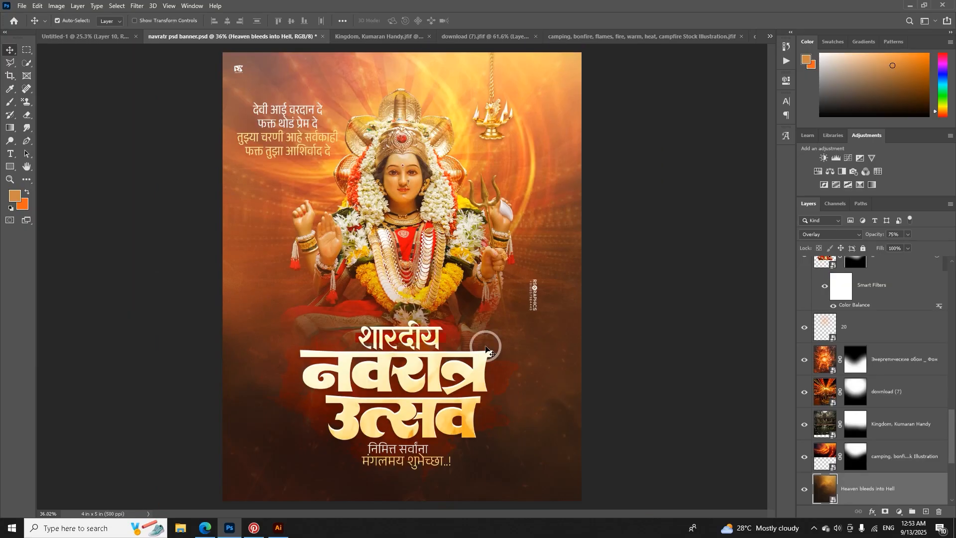
{"action": "scroll", "coordinate": [832, 440], "scroll_direction": "down", "scroll_amount": 3}
{"action": "left_click_drag", "start_coordinate": [828, 324], "coordinate": [431, 291]}
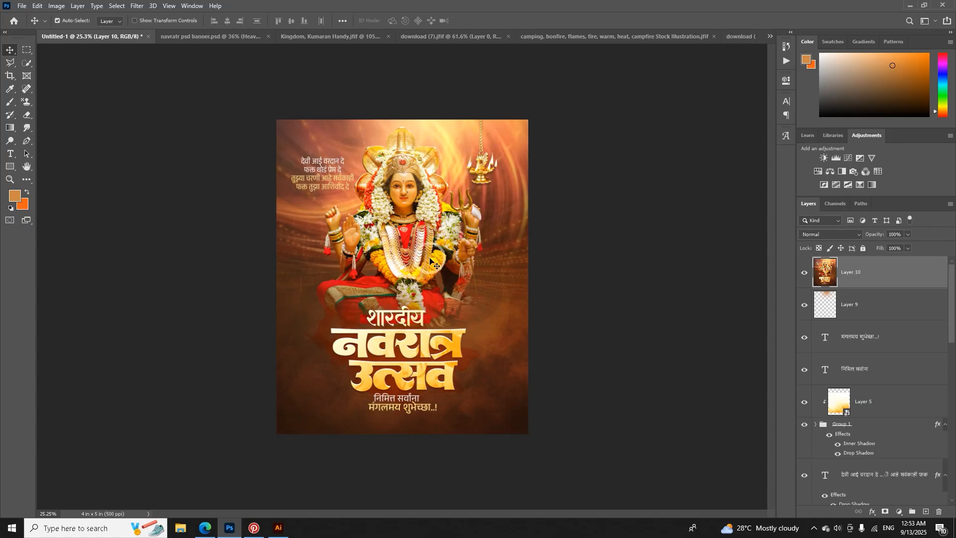
{"action": "left_click", "coordinate": [193, 37]}
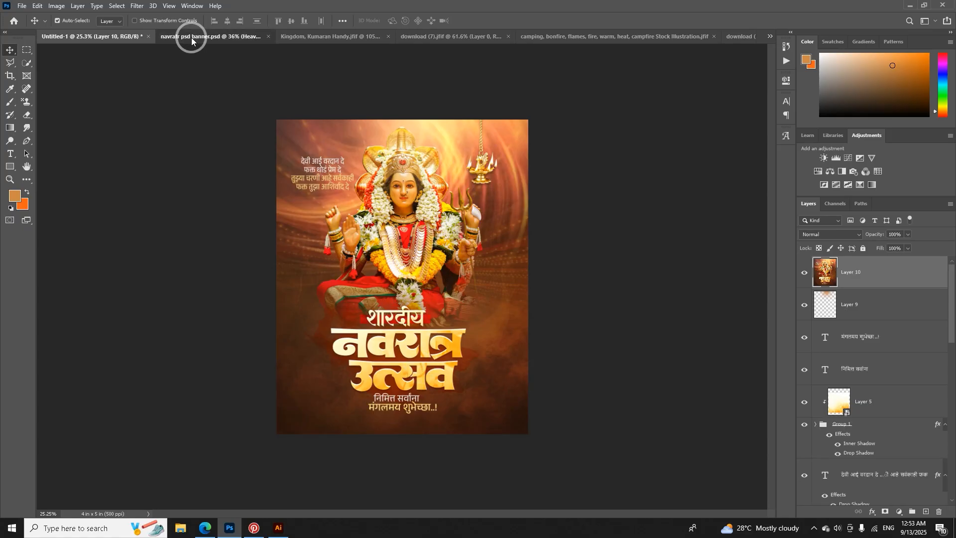
{"action": "left_click", "coordinate": [123, 38]}
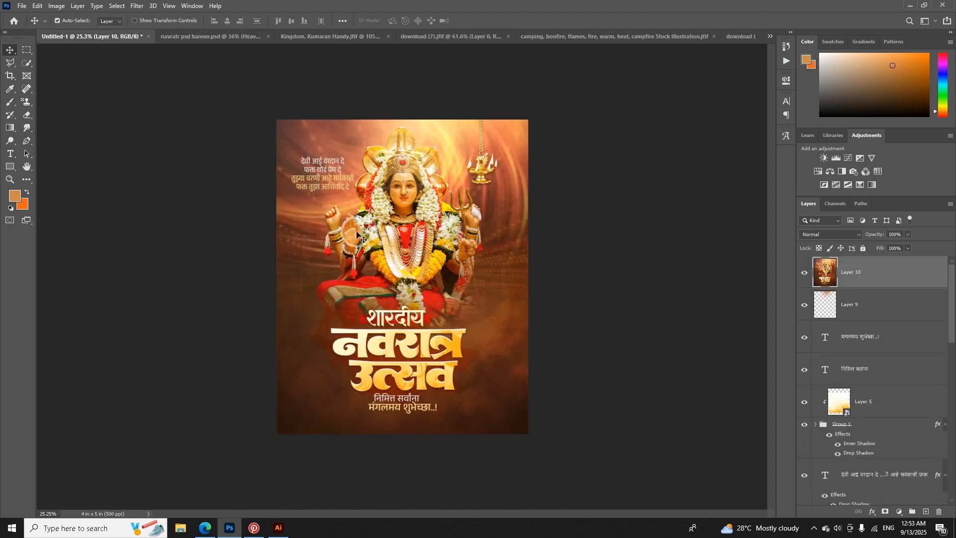
{"action": "left_click", "coordinate": [254, 43]}
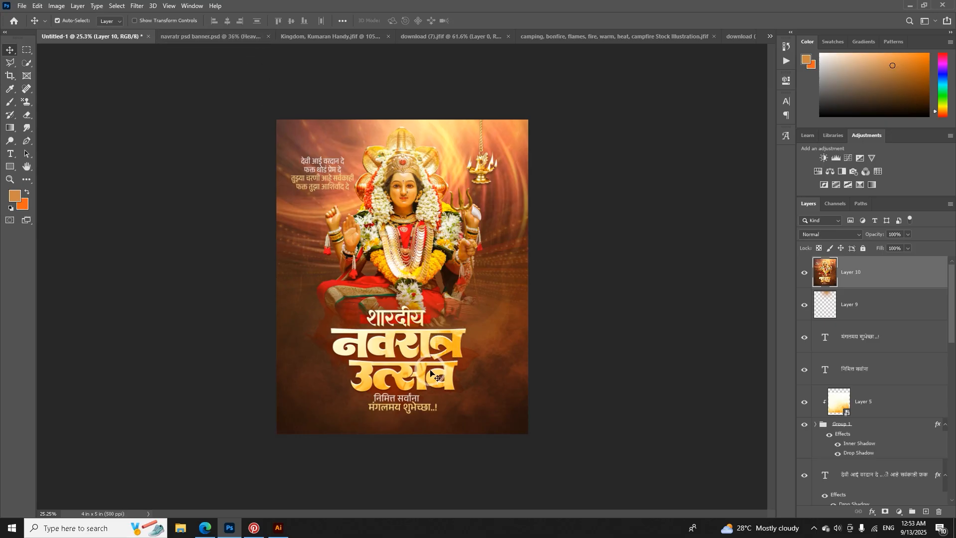
{"action": "scroll", "coordinate": [431, 373], "scroll_direction": "up", "scroll_amount": 4}
{"action": "scroll", "coordinate": [431, 372], "scroll_direction": "down", "scroll_amount": 2}
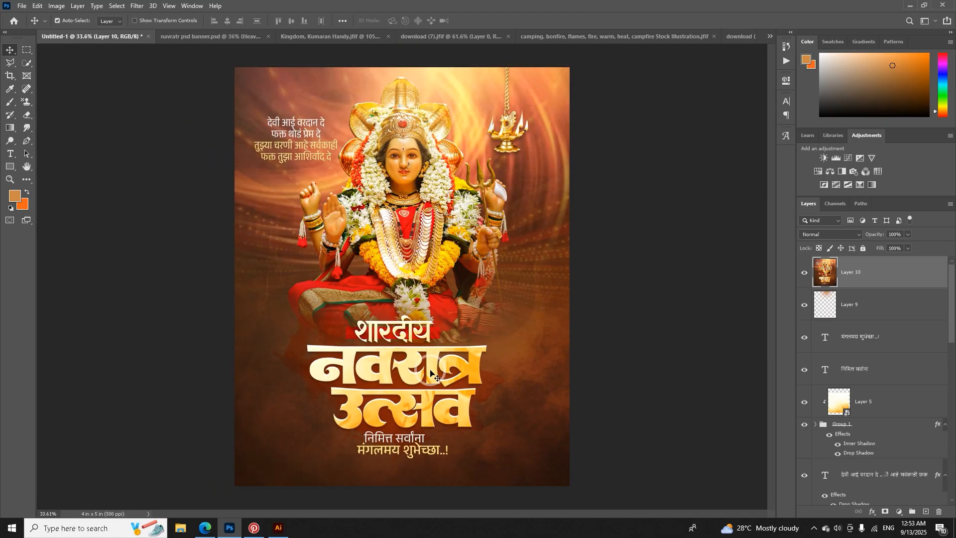